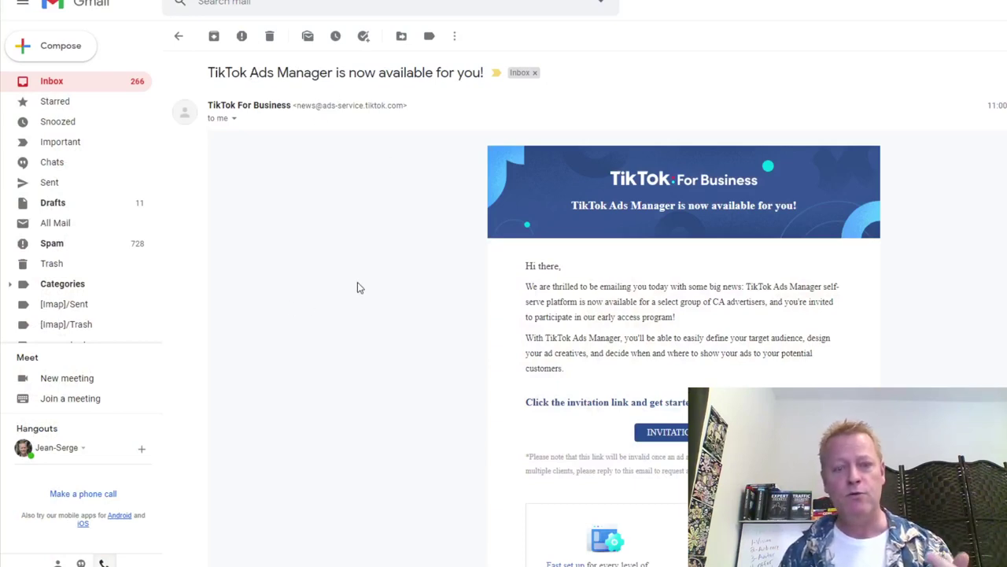
# Scroll through the TikTok invitation email to read the Ads Manager features and invitation link.
pyautogui.scroll(-2, 358, 287)
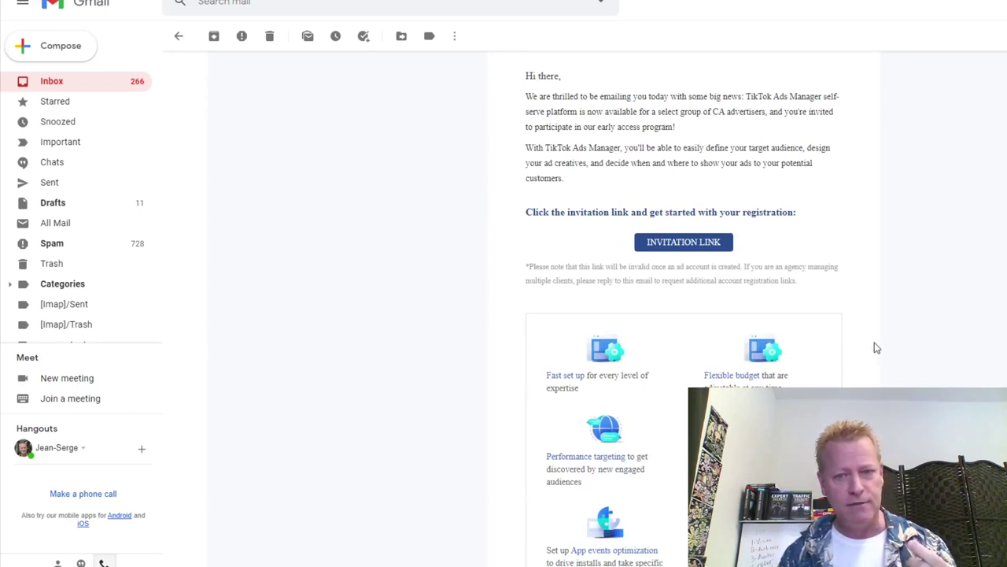
pyautogui.scroll(-3, 879, 346)
pyautogui.scroll(-3, 879, 347)
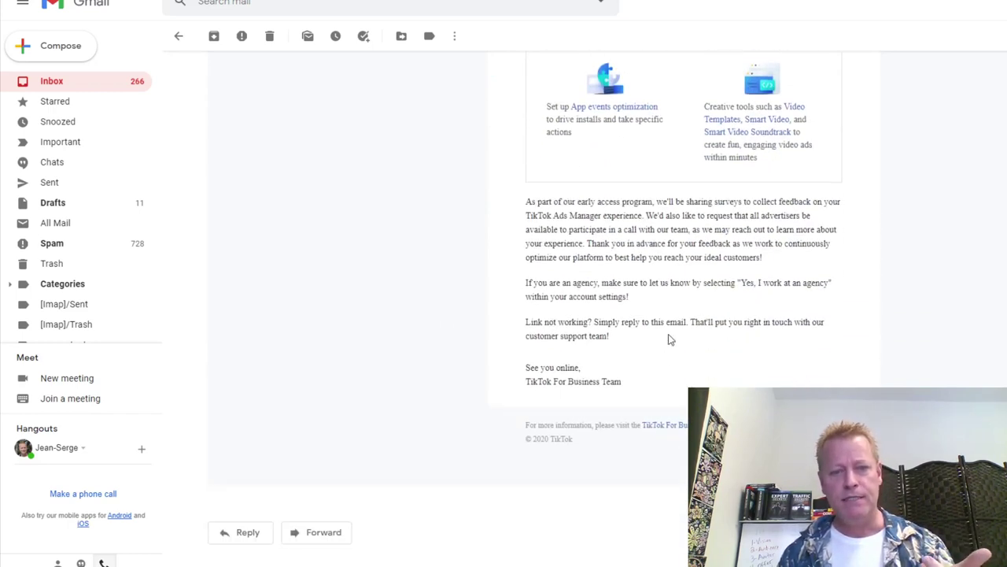
pyautogui.scroll(2, 718, 383)
pyautogui.scroll(5, 861, 323)
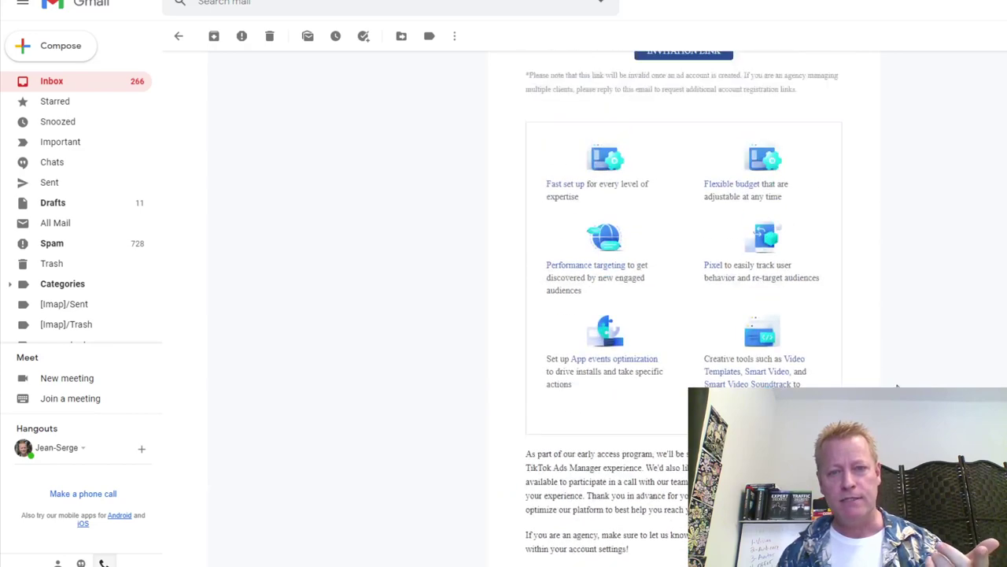
pyautogui.scroll(1, 787, 307)
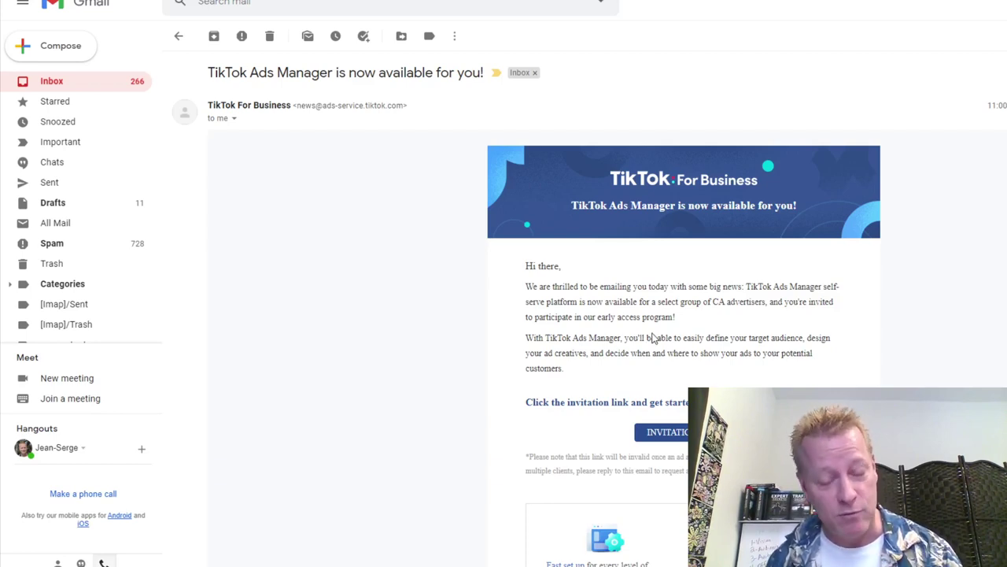
pyautogui.scroll(-1, 651, 337)
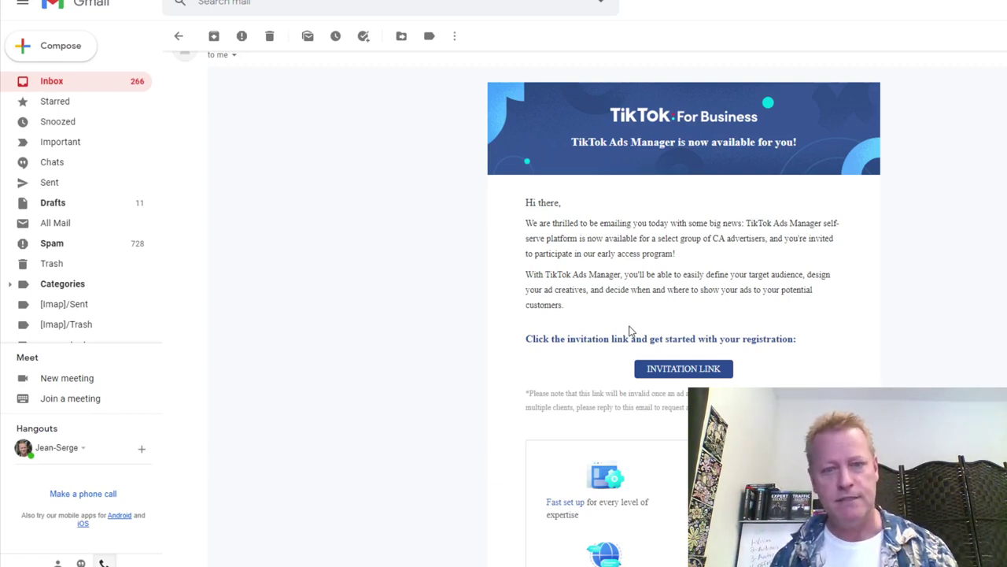
pyautogui.scroll(-3, 683, 378)
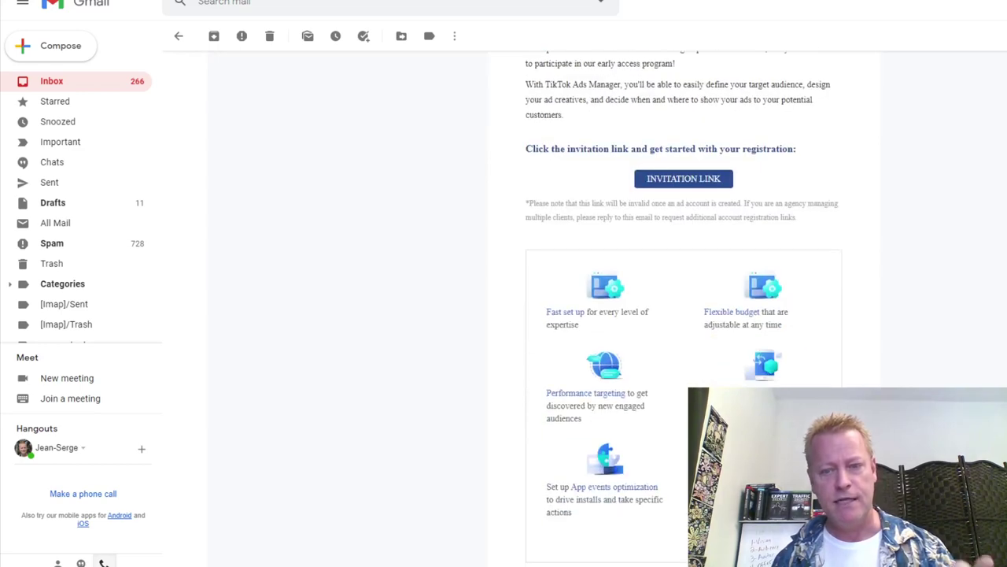
pyautogui.scroll(-1, 690, 154)
# Open the INVITATION LINK in a new window from its context menu.
pyautogui.rightClick(686, 116)
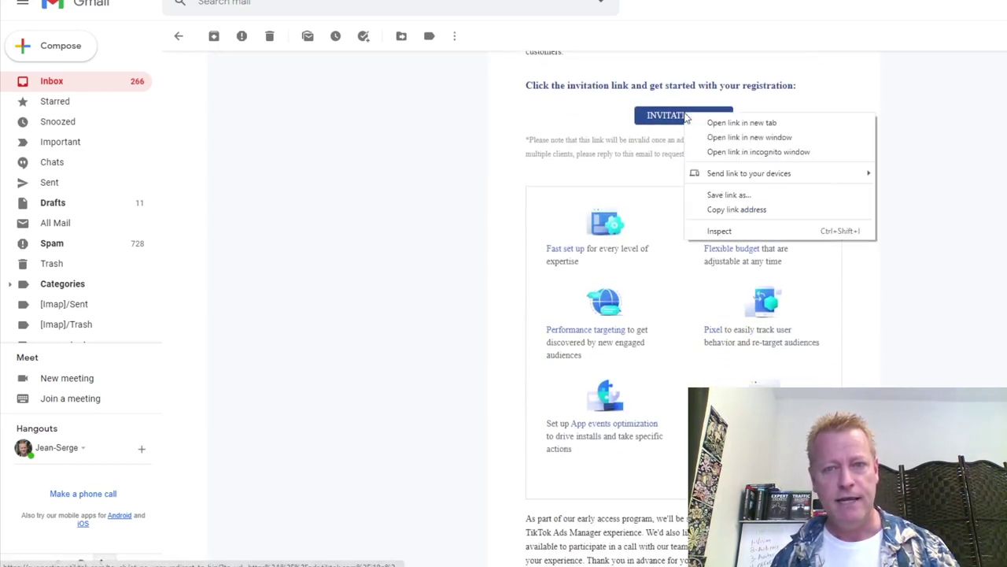
pyautogui.click(761, 139)
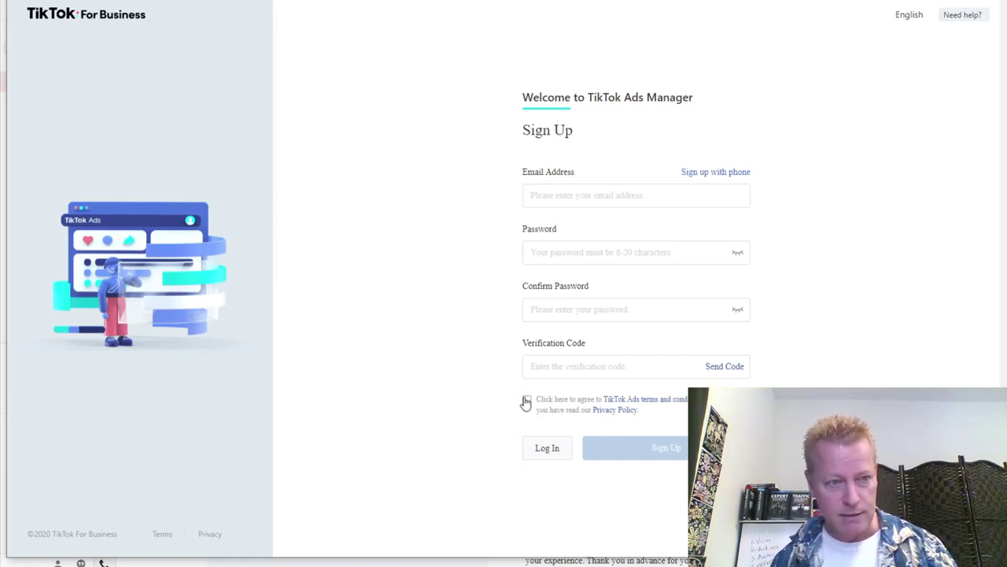
# Enter the sign-up email address, keeping the email sign-up option.
pyautogui.click(582, 198)
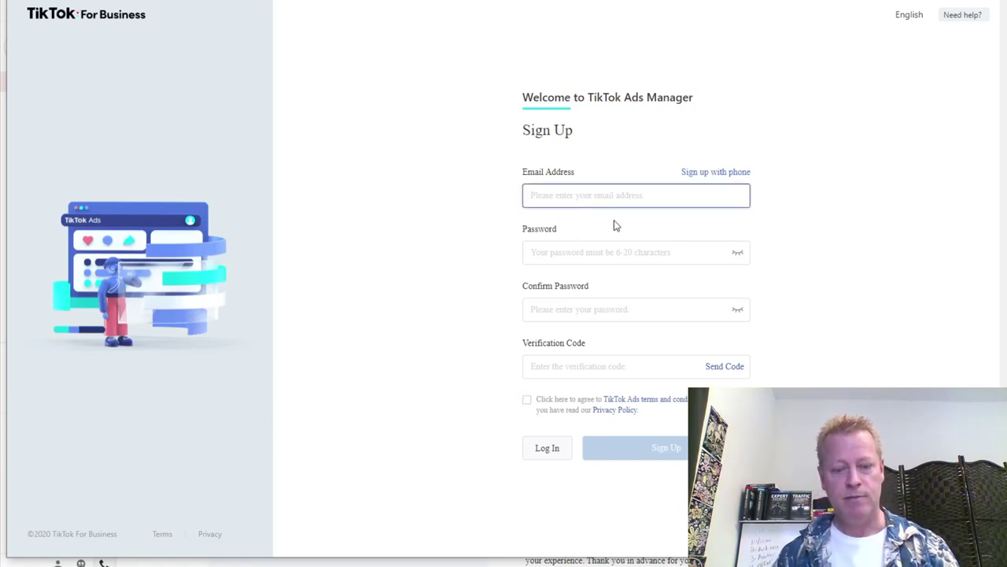
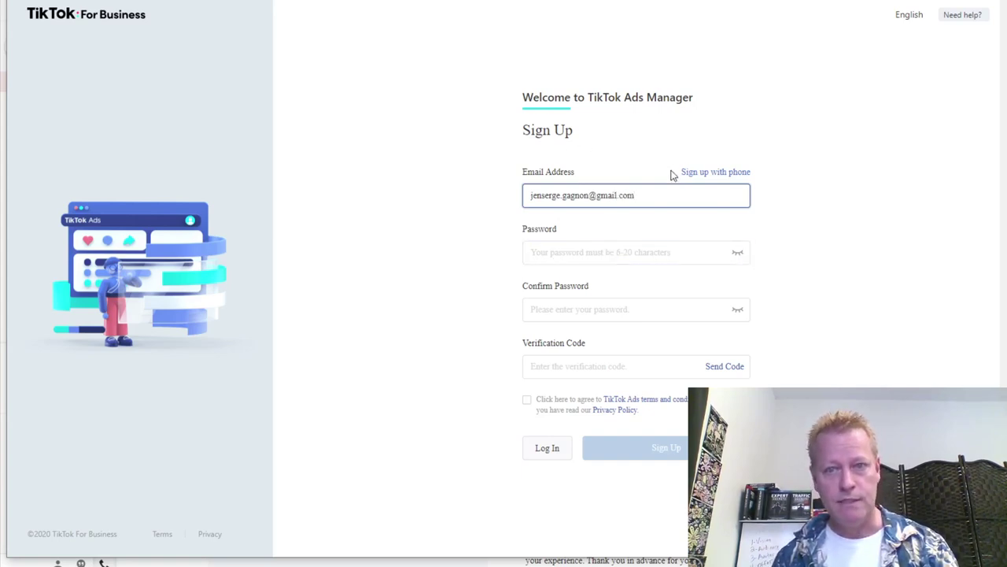
pyautogui.click(715, 173)
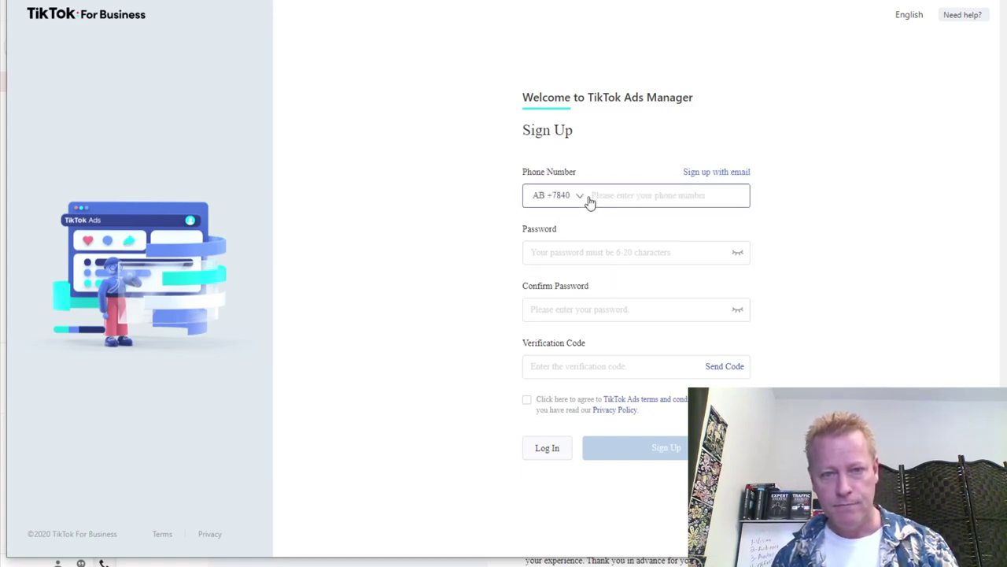
pyautogui.click(698, 172)
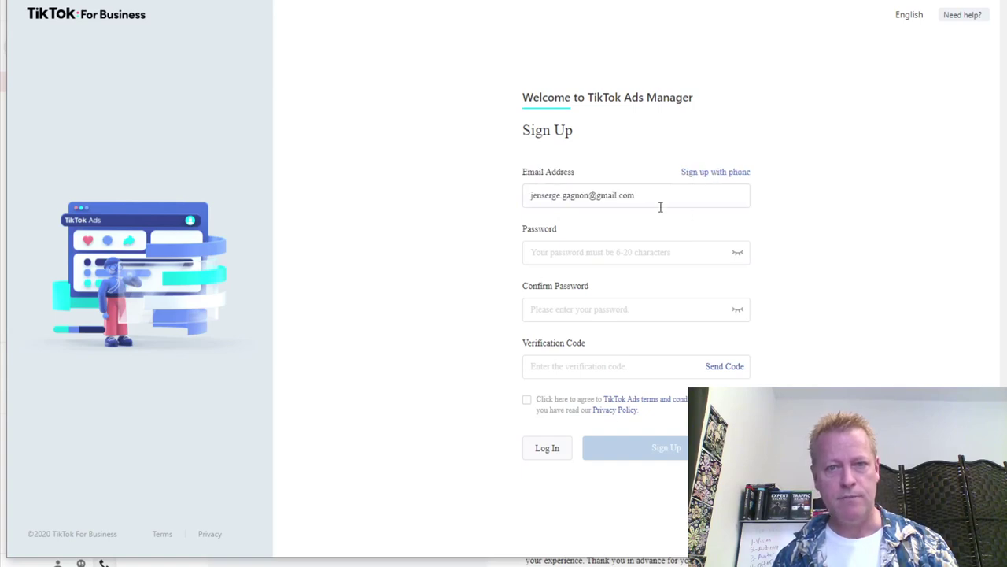
# Type the account password into both Password and Confirm Password fields.
pyautogui.click(590, 255)
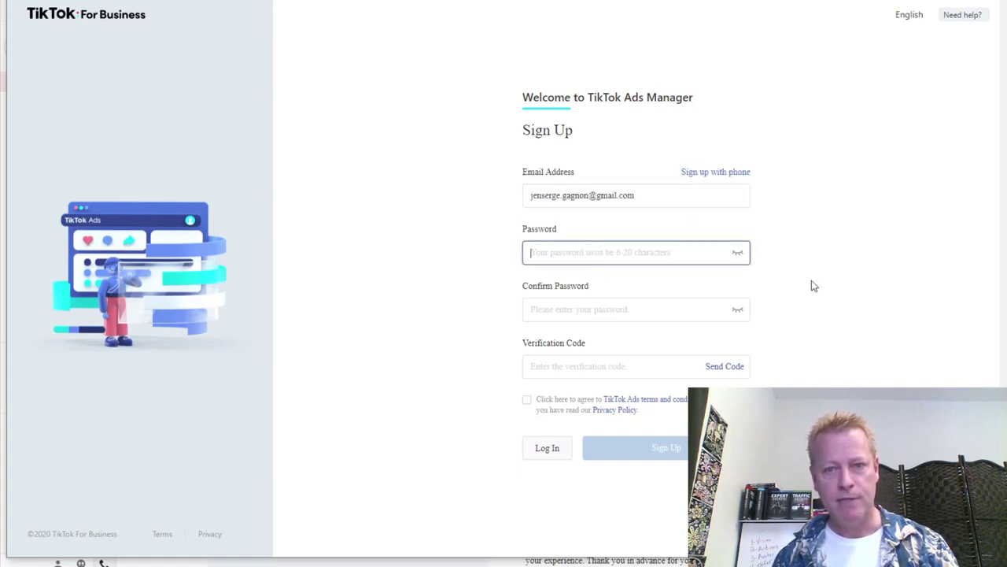
pyautogui.click(737, 257)
pyautogui.click(737, 257)
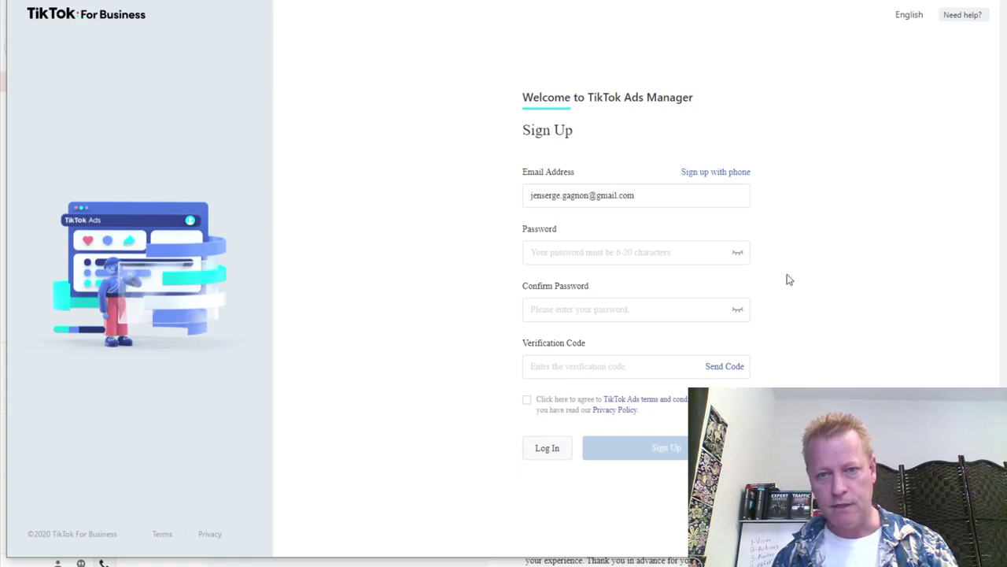
pyautogui.click(651, 260)
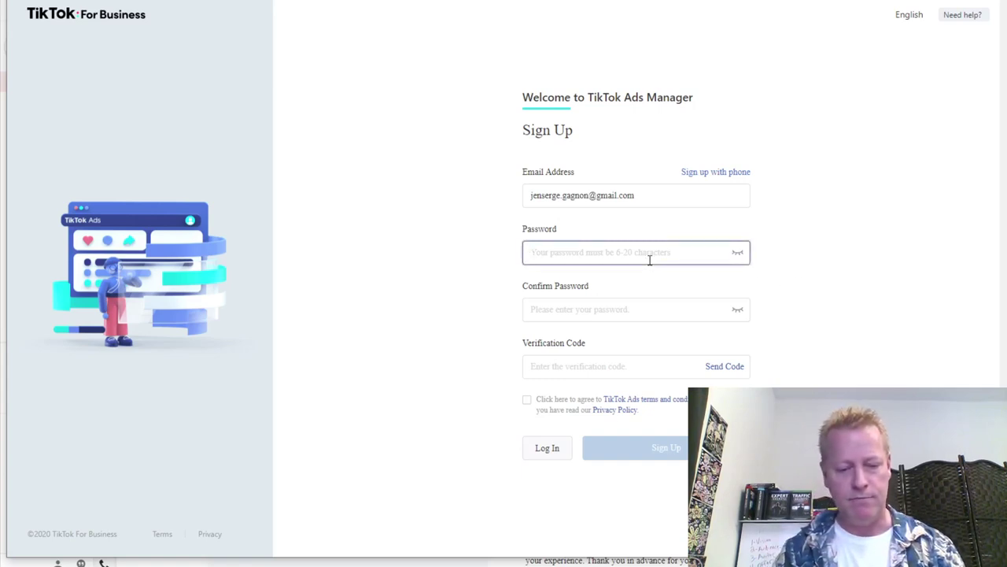
pyautogui.write('•••••••')
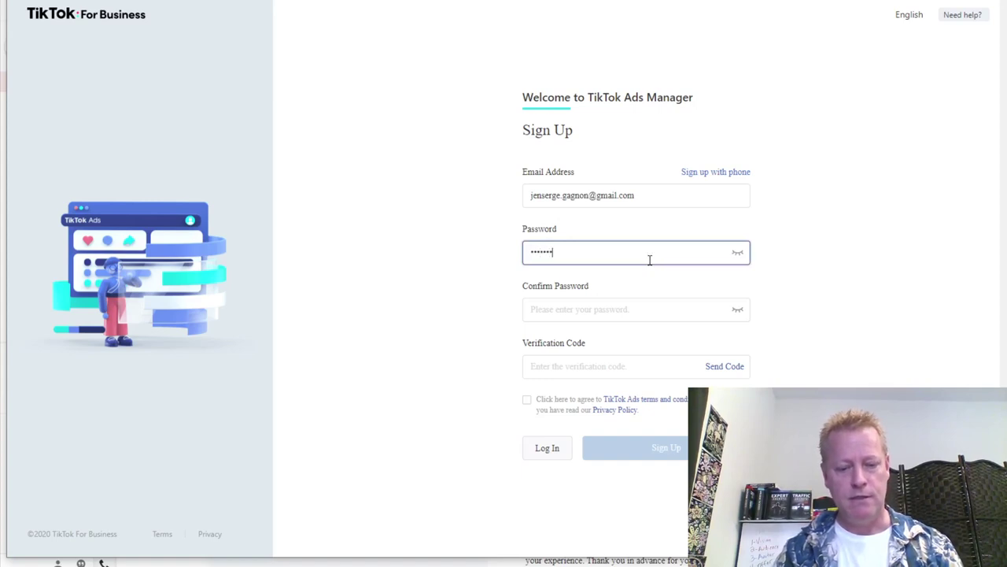
pyautogui.write('••')
pyautogui.press('Tab')
pyautogui.write('••••')
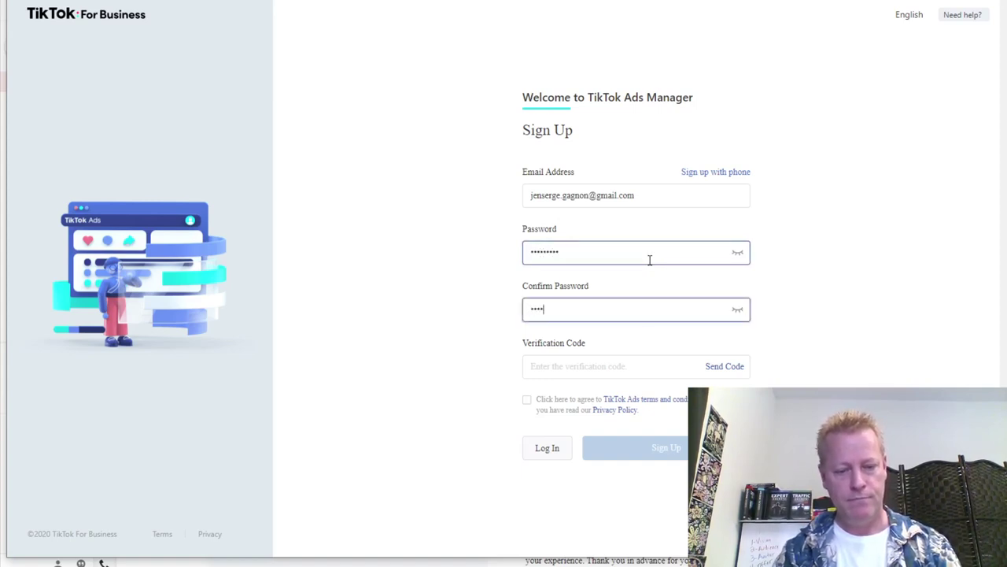
pyautogui.write('•••••')
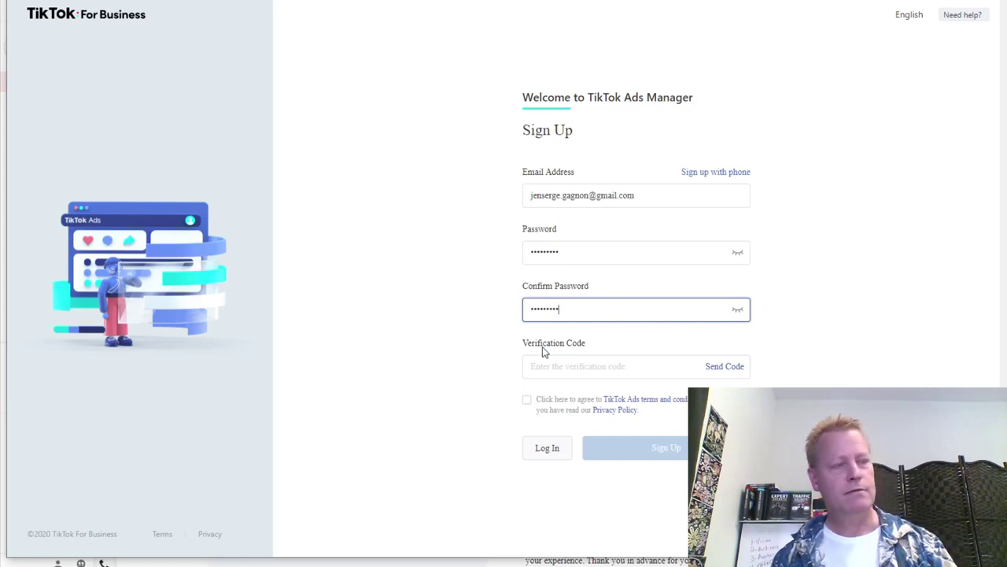
pyautogui.click(595, 367)
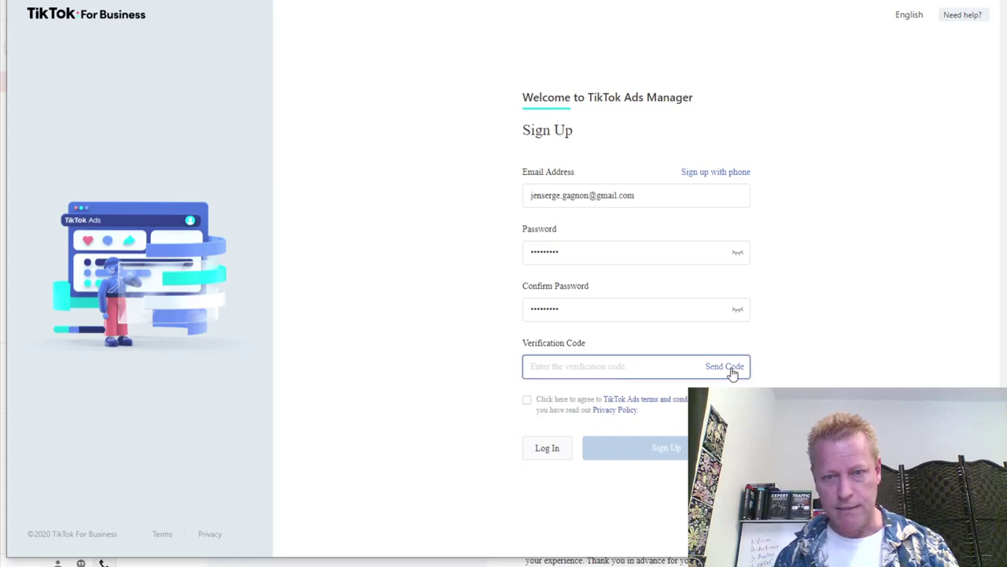
# Request a verification code, check Gmail for it, view the missing-code tips, then close the sign-up window.
pyautogui.click(724, 366)
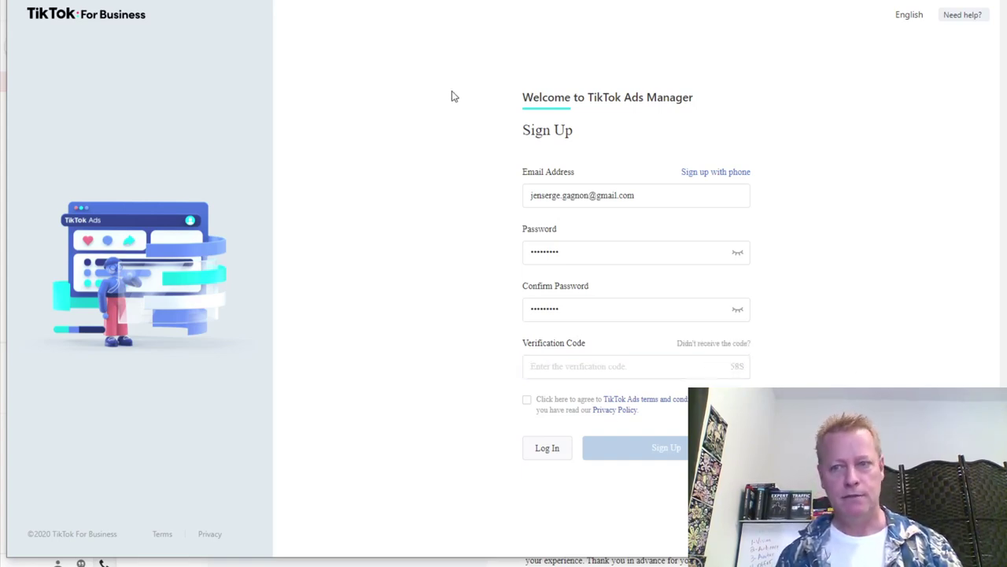
pyautogui.hotkey('ctrl', 'Tab')
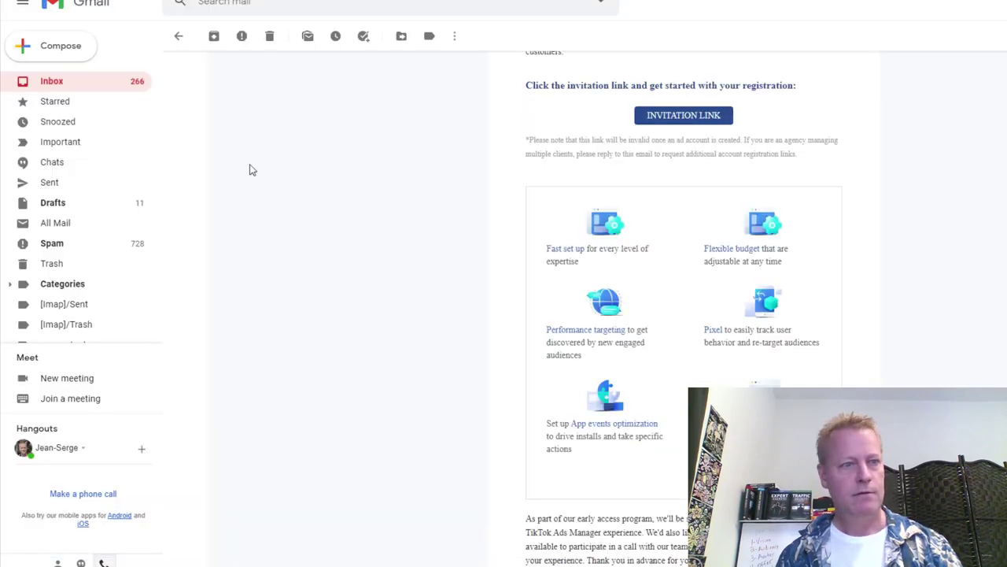
pyautogui.click(70, 86)
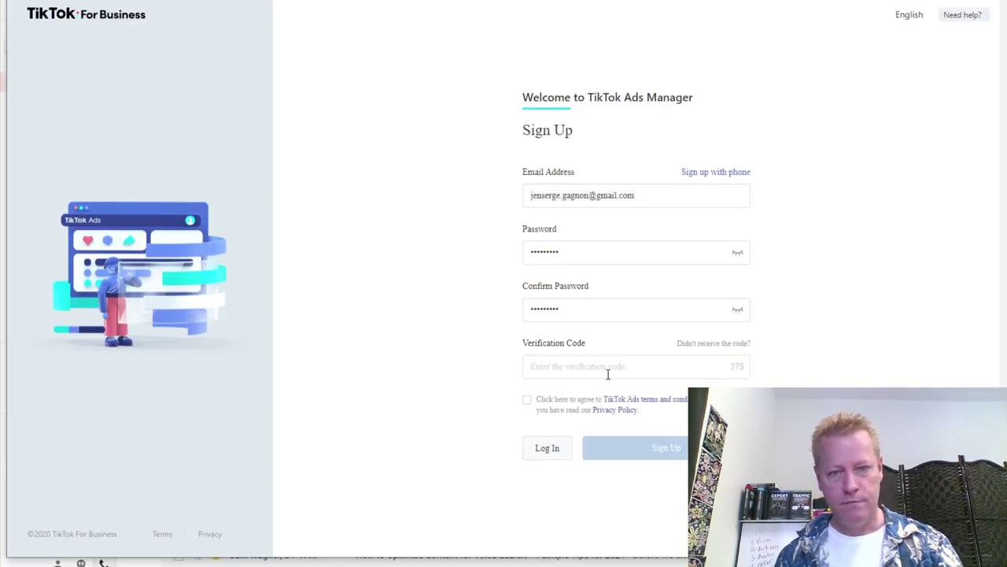
pyautogui.click(598, 368)
pyautogui.click(715, 344)
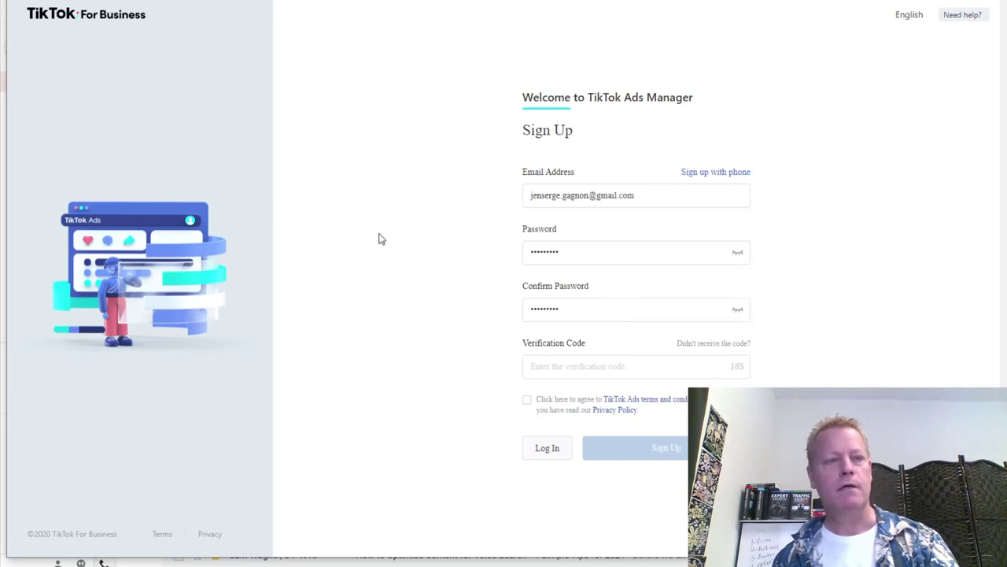
pyautogui.hotkey('ctrl', 'w')
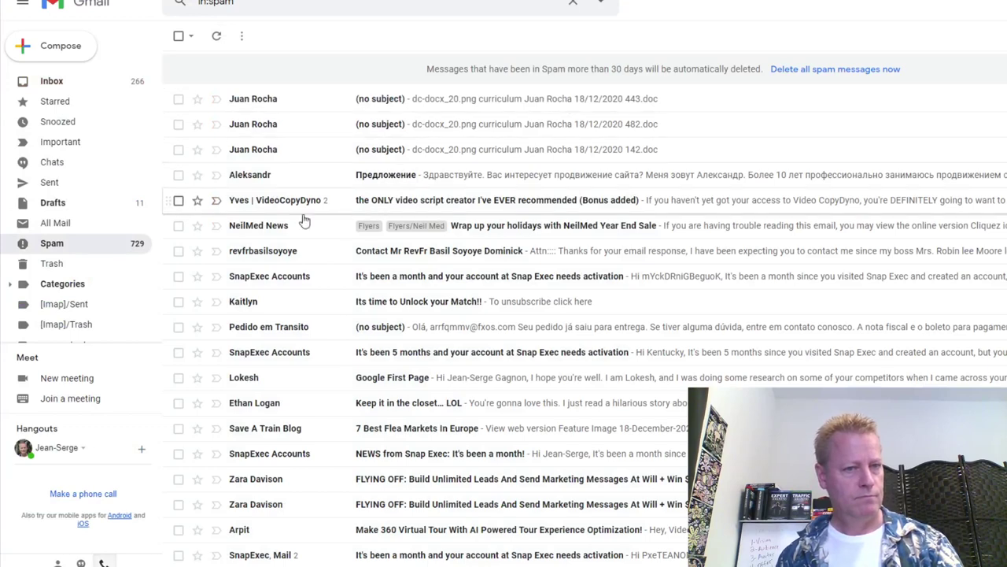
# Search the mailbox for 'tiktok' emails, then switch to All Mail.
pyautogui.click(51, 224)
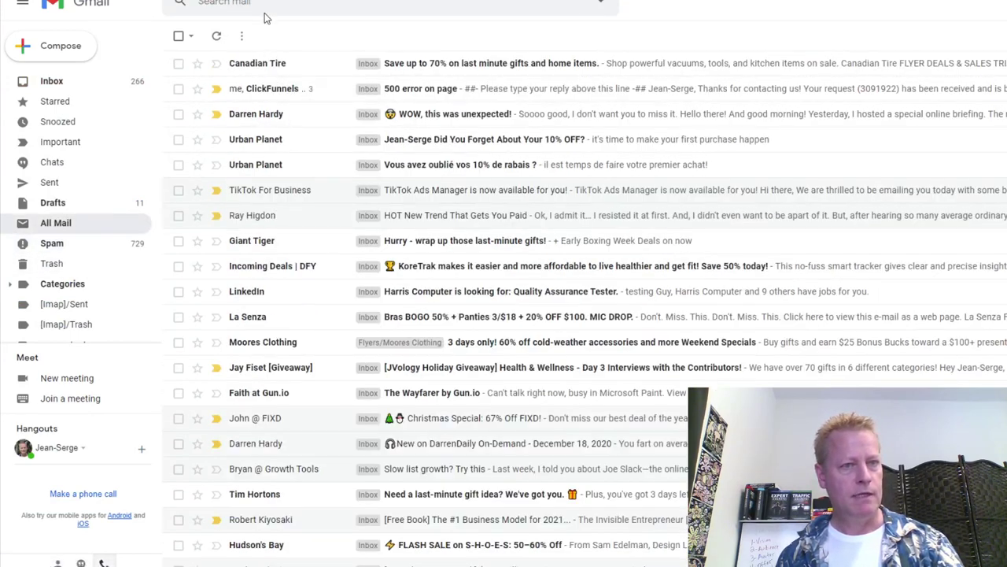
pyautogui.click(266, 3)
pyautogui.write('tiktok')
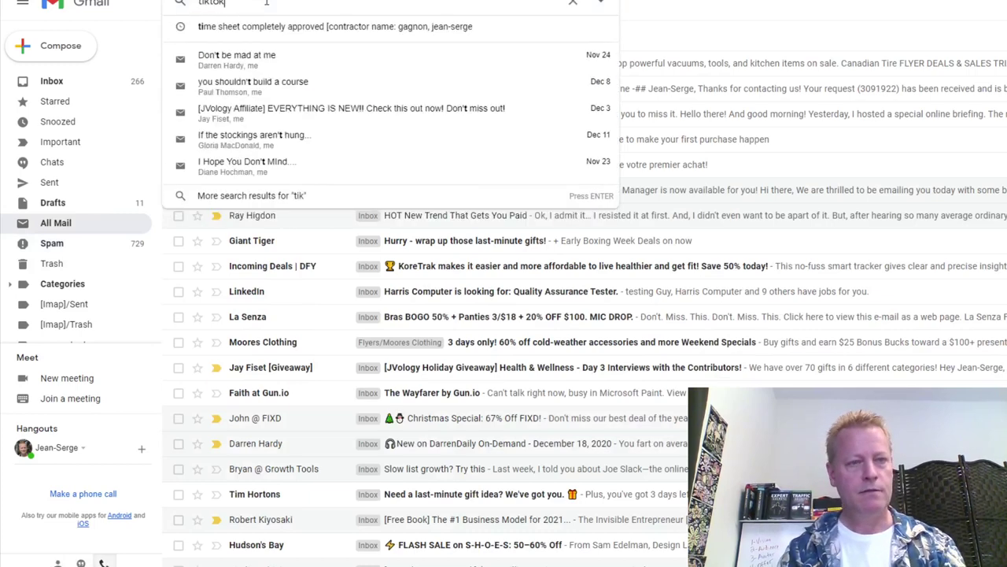
pyautogui.press('Return')
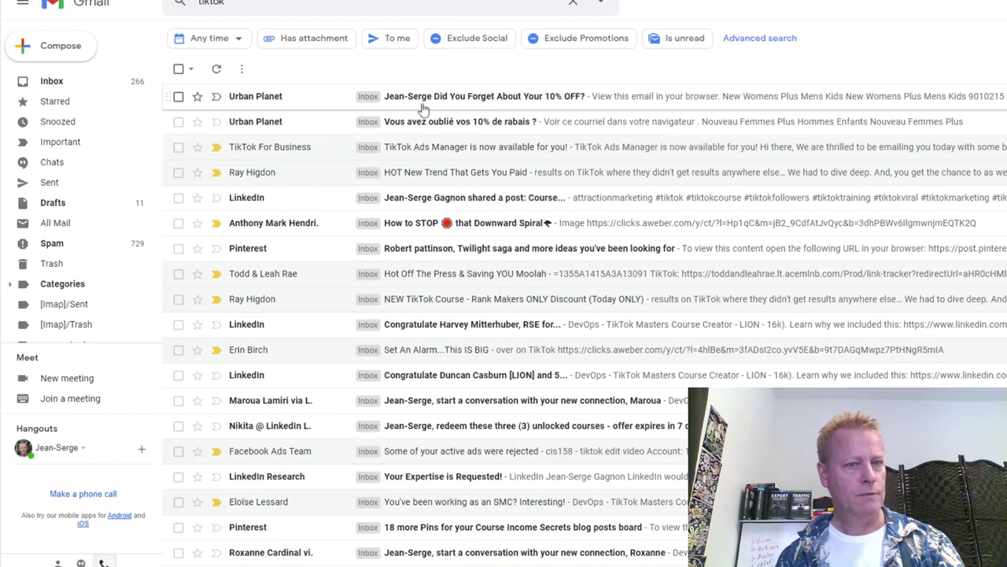
pyautogui.scroll(-5, 78, 301)
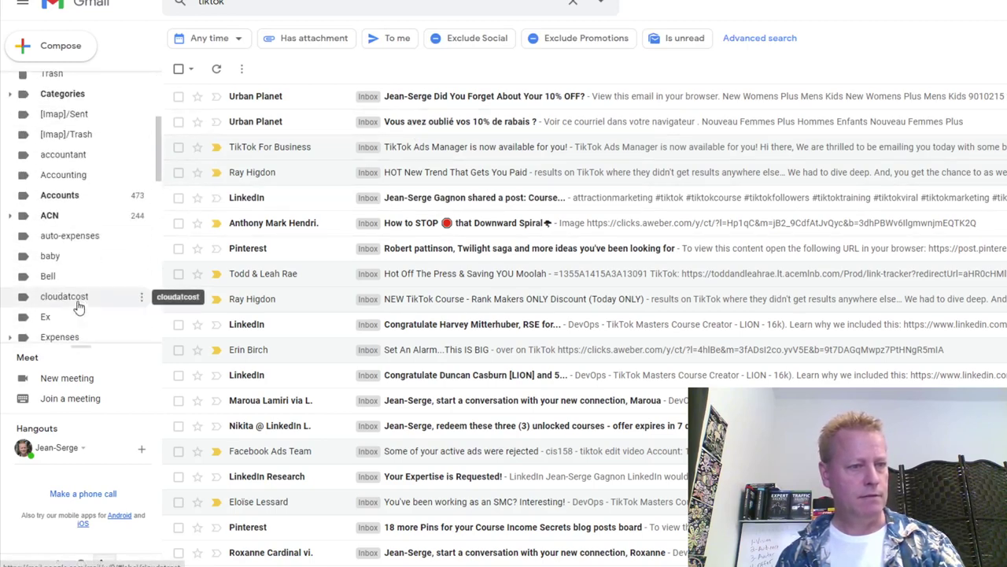
pyautogui.scroll(5, 78, 302)
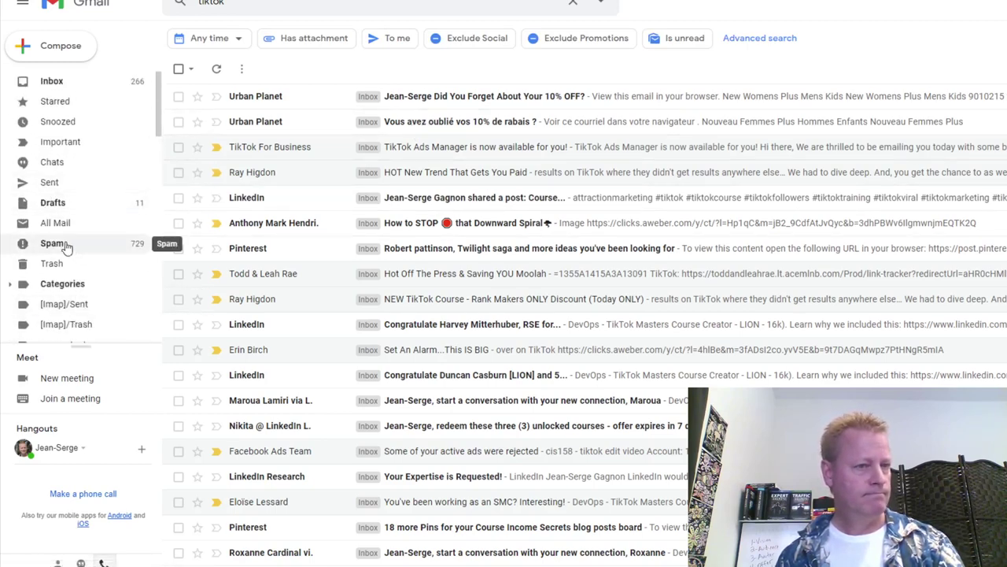
pyautogui.click(58, 224)
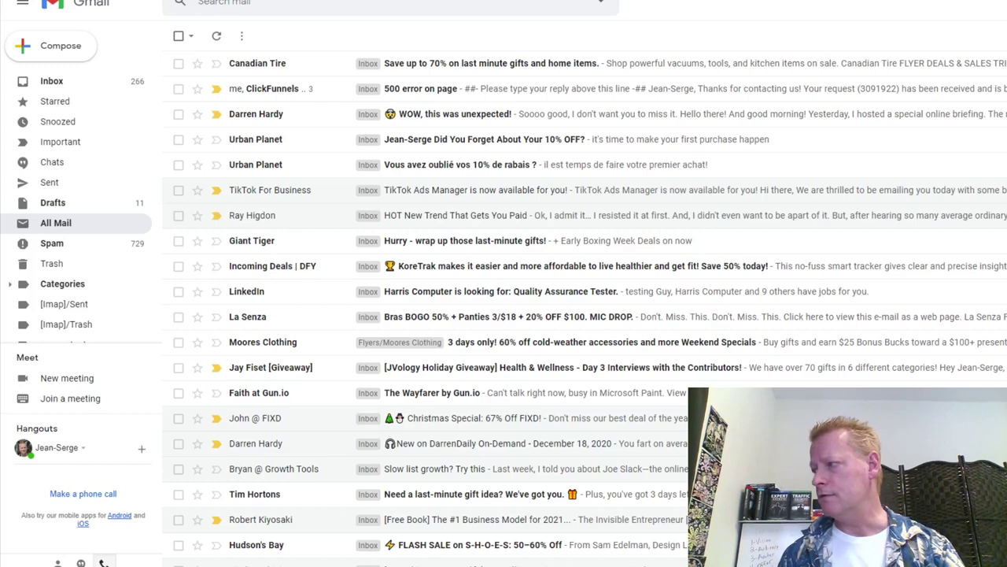
# Open the TikTok for Business Verification Code email in the inbox and copy its code.
pyautogui.press('g')
pyautogui.press('i')
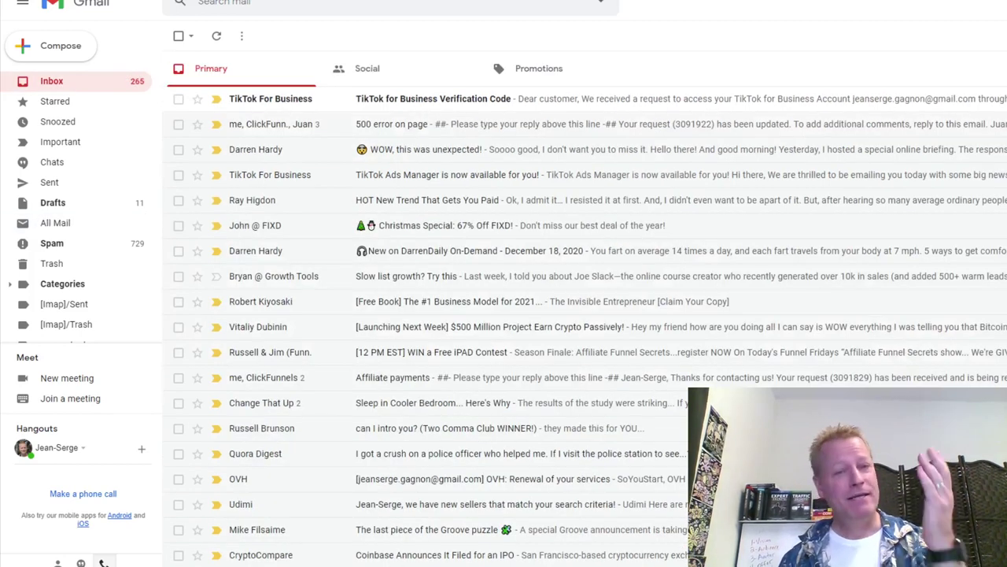
pyautogui.click(391, 107)
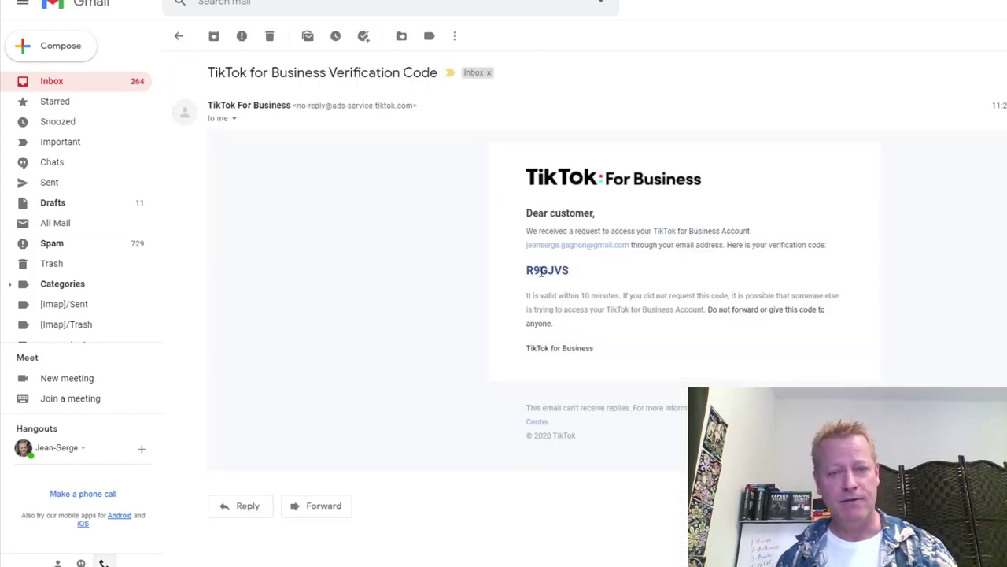
pyautogui.doubleClick(542, 271)
pyautogui.click(660, 293)
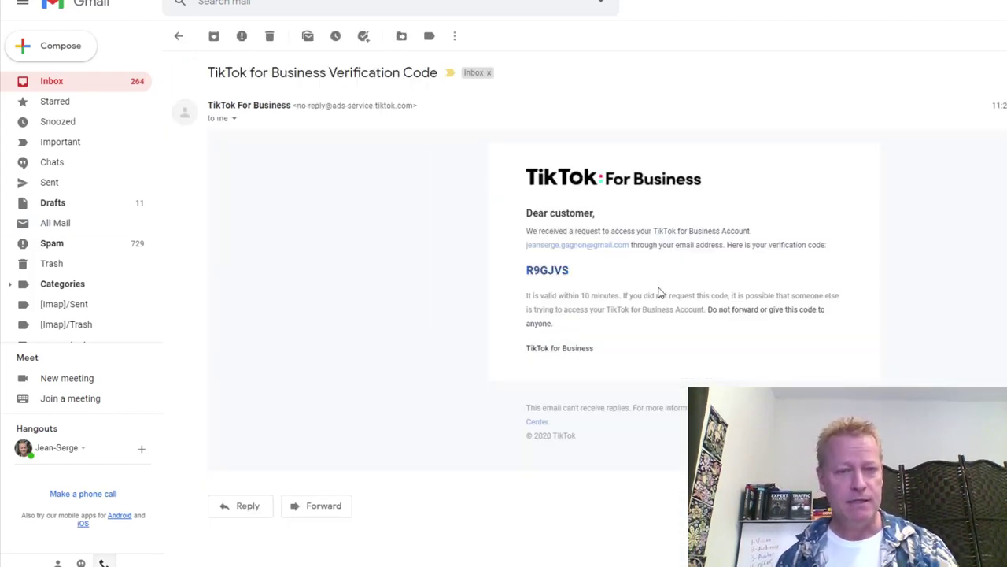
pyautogui.hotkey('alt', 'Tab')
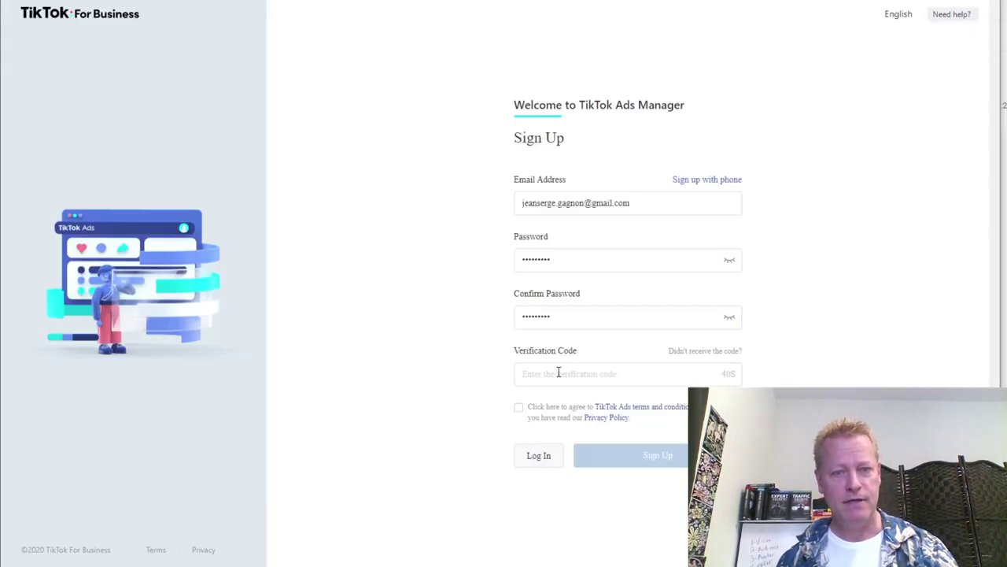
# Paste the copied text into Verification Code and accept the TikTok Ads terms.
pyautogui.click(558, 371)
pyautogui.hotkey('ctrl', 'v')
pyautogui.click(526, 204)
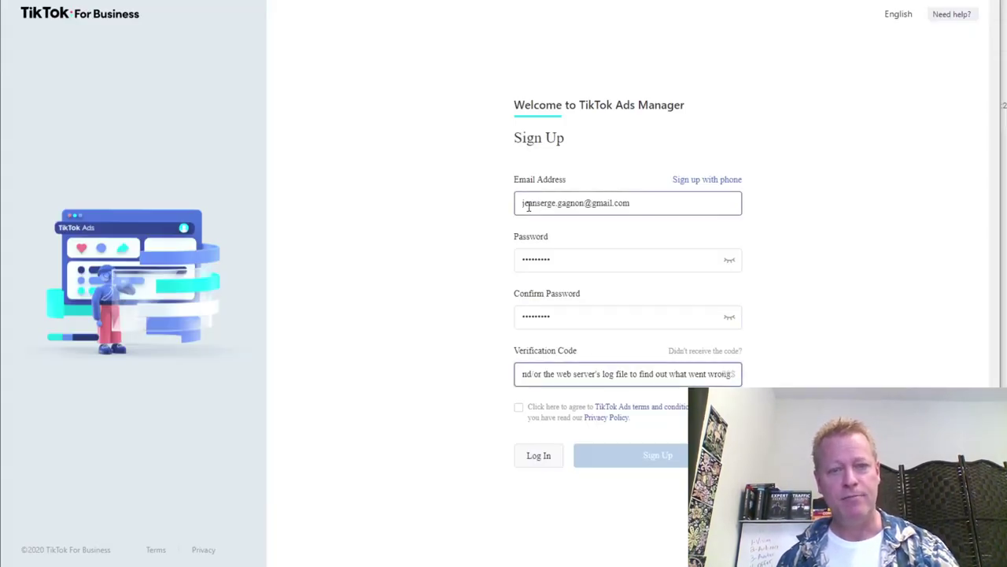
pyautogui.click(616, 373)
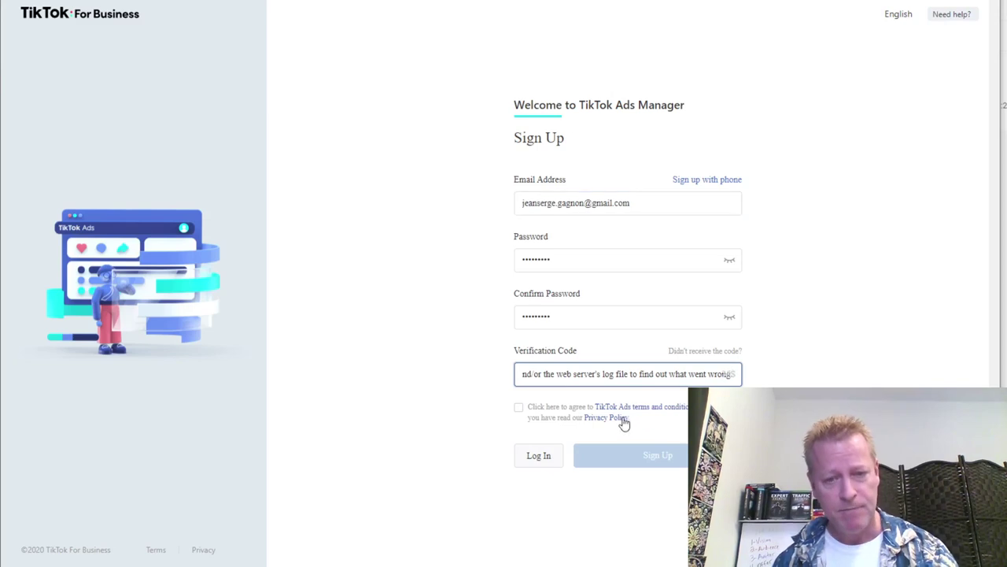
pyautogui.click(519, 408)
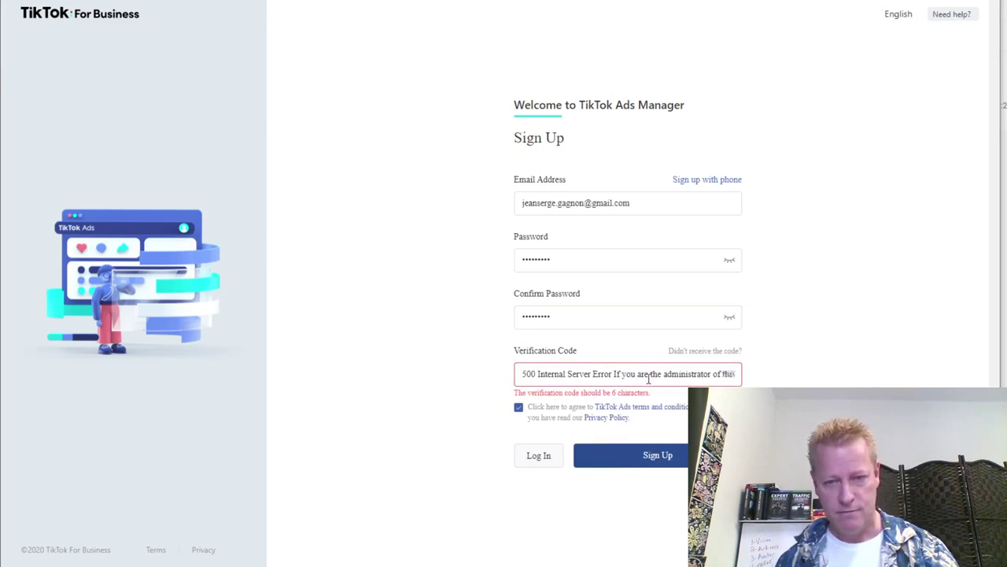
# Clear the wrongly pasted error text by reloading the form, then request a new code.
pyautogui.moveTo(648, 377); pyautogui.dragTo(785, 376)
pyautogui.click(675, 375)
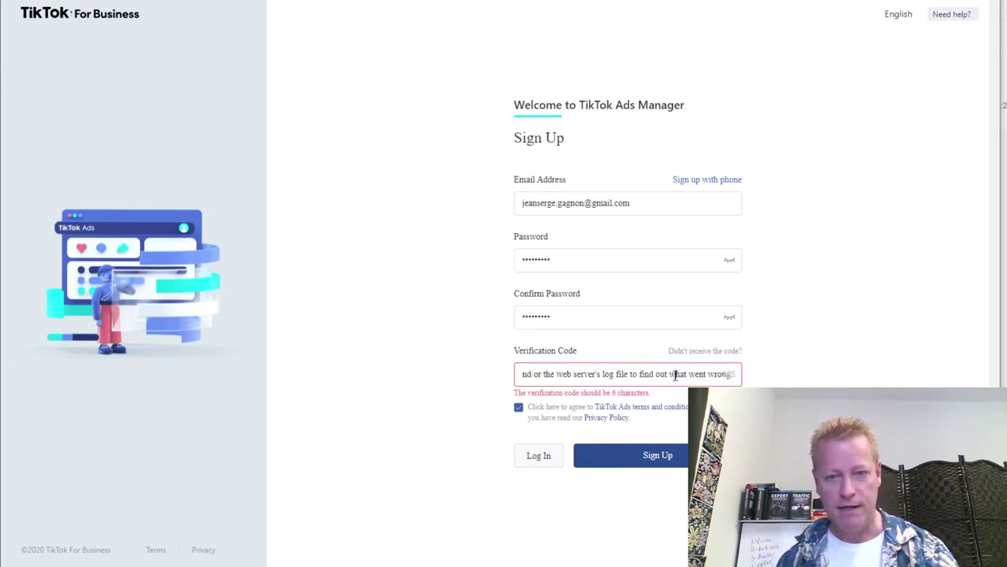
pyautogui.moveTo(675, 376); pyautogui.dragTo(457, 382)
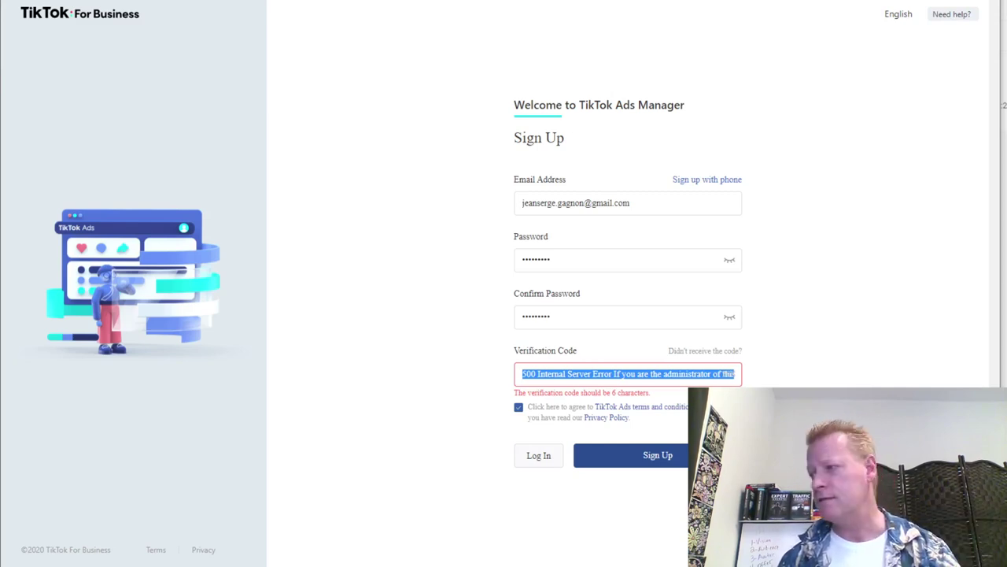
pyautogui.press('F5')
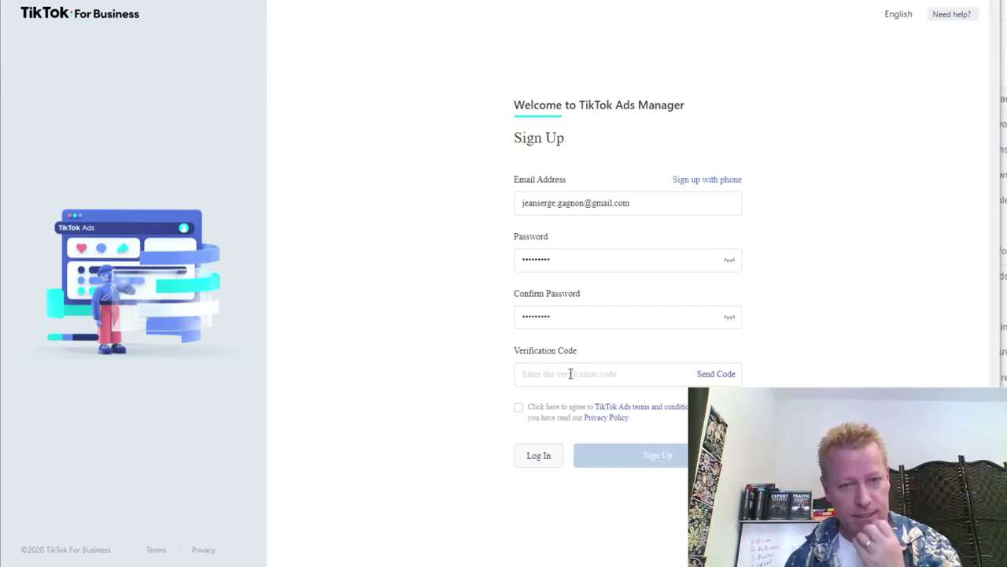
pyautogui.click(711, 376)
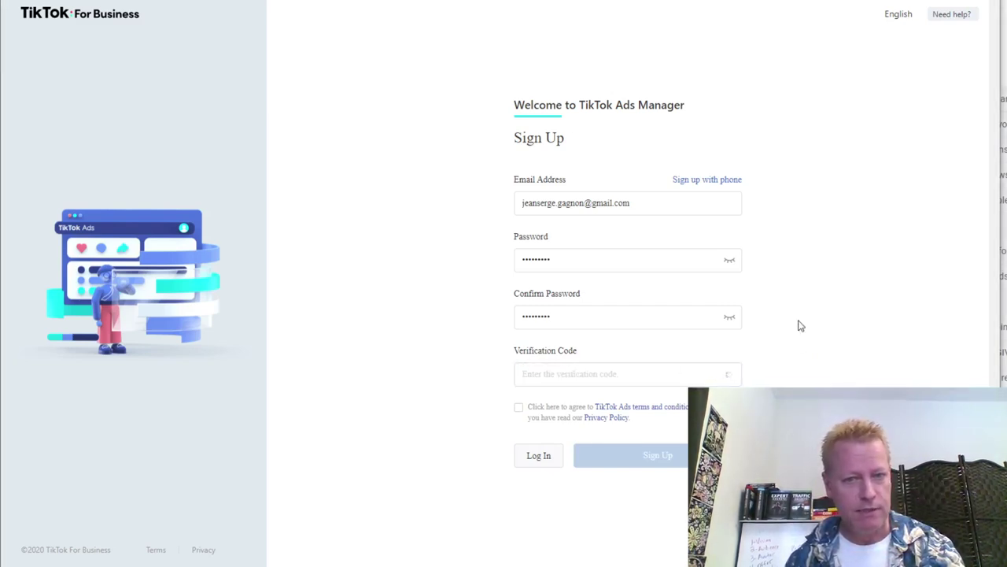
# Refresh Gmail, open the new verification code email and copy the code.
pyautogui.hotkey('alt', 'Tab')
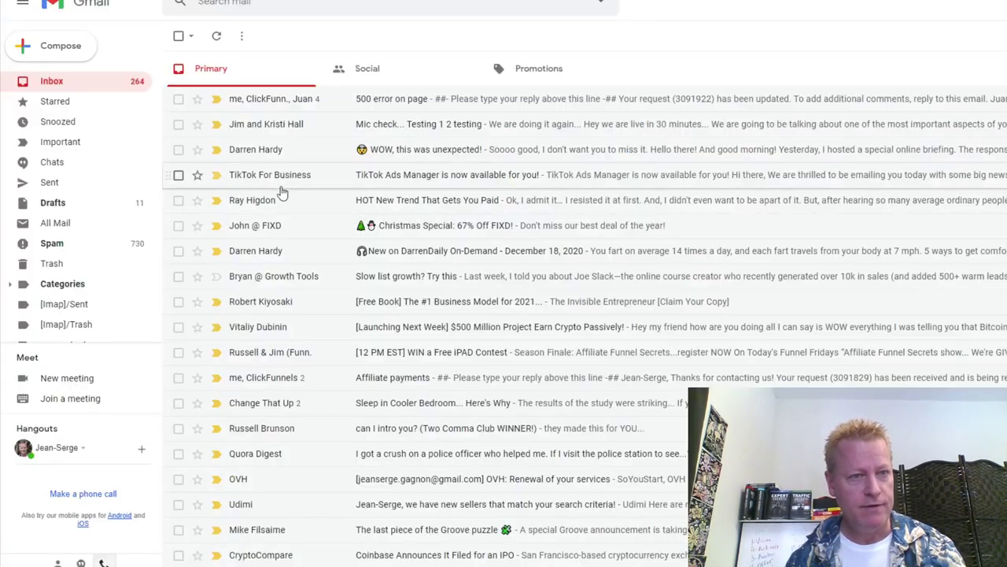
pyautogui.click(217, 36)
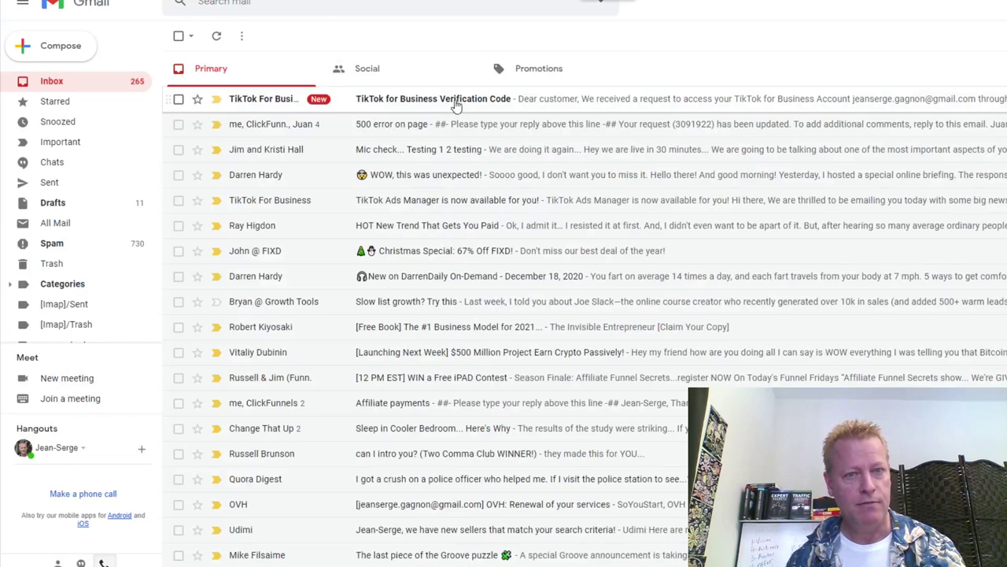
pyautogui.click(458, 104)
pyautogui.doubleClick(548, 269)
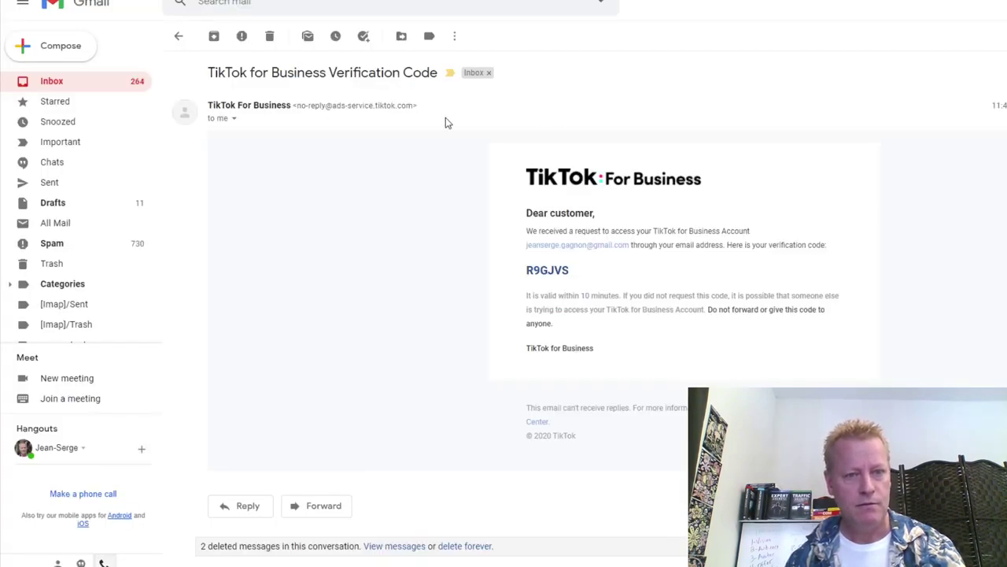
pyautogui.doubleClick(547, 269)
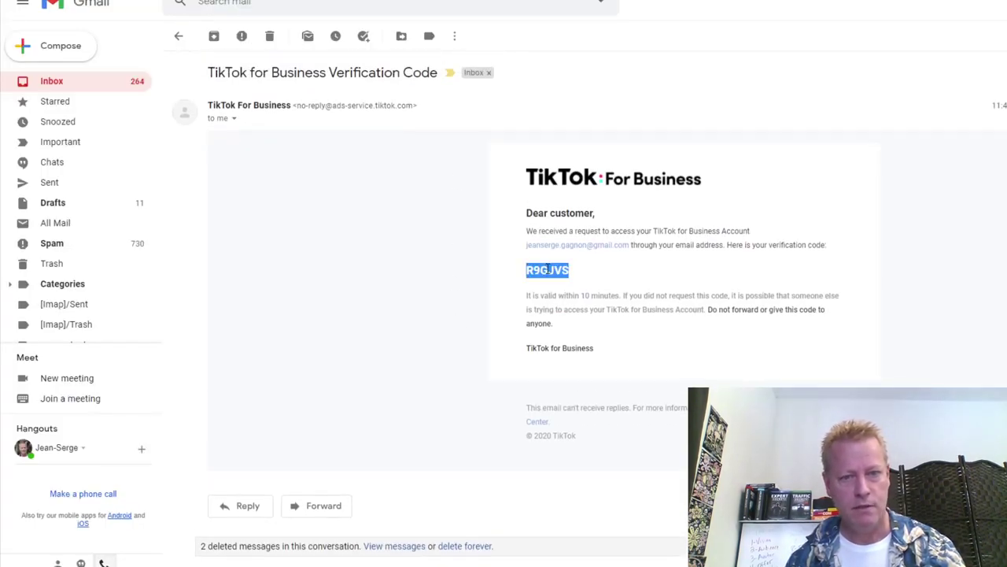
pyautogui.hotkey('ctrl', 'c')
pyautogui.hotkey('alt', 'Tab')
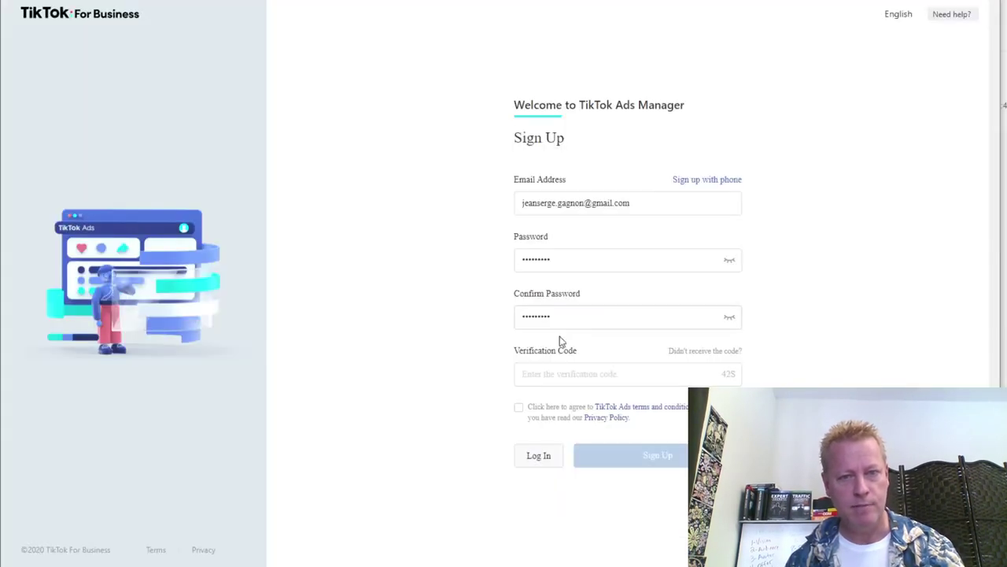
# Paste the new code, accept the terms, submit sign-up and save the password in the browser.
pyautogui.click(569, 373)
pyautogui.hotkey('ctrl', 'v')
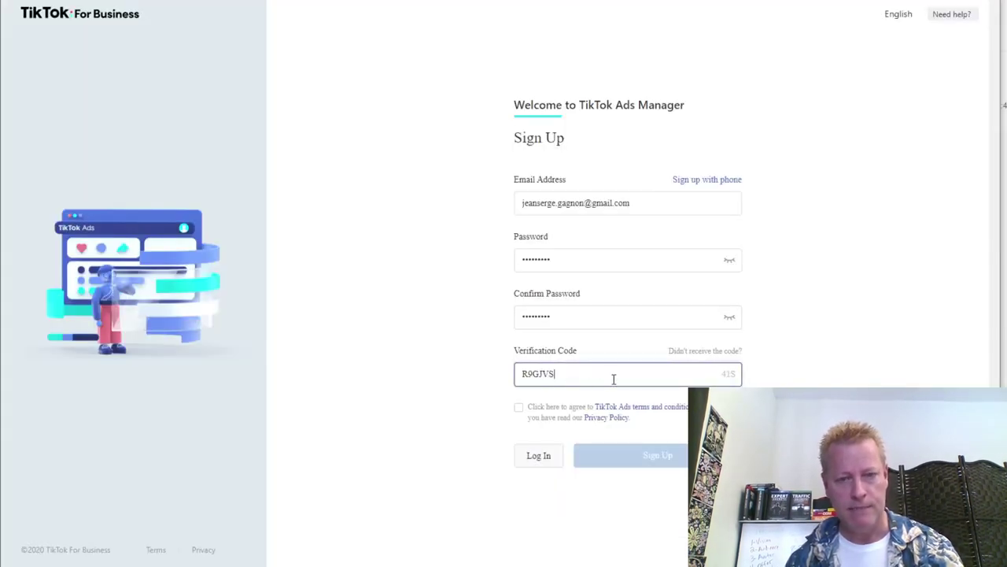
pyautogui.click(522, 415)
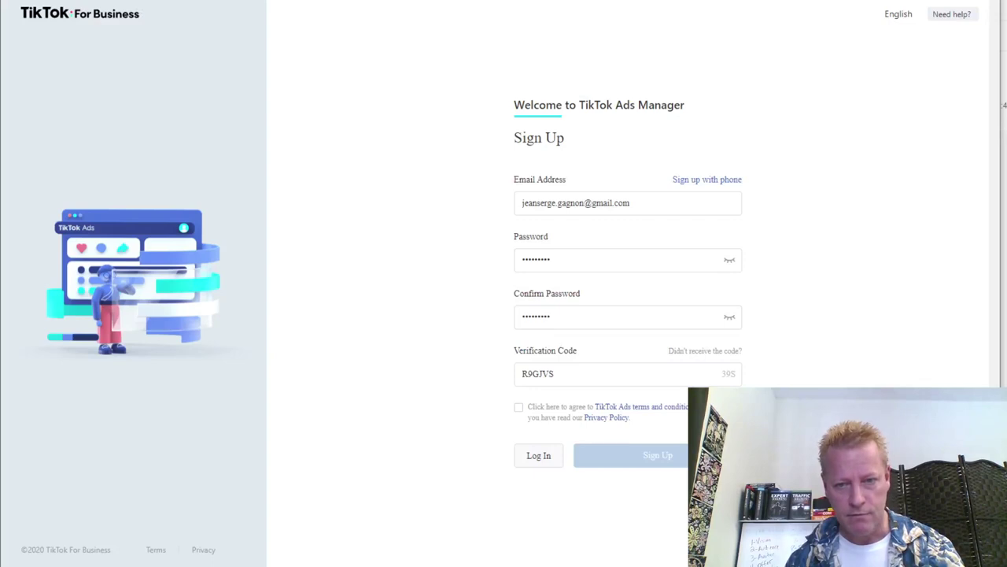
pyautogui.click(519, 408)
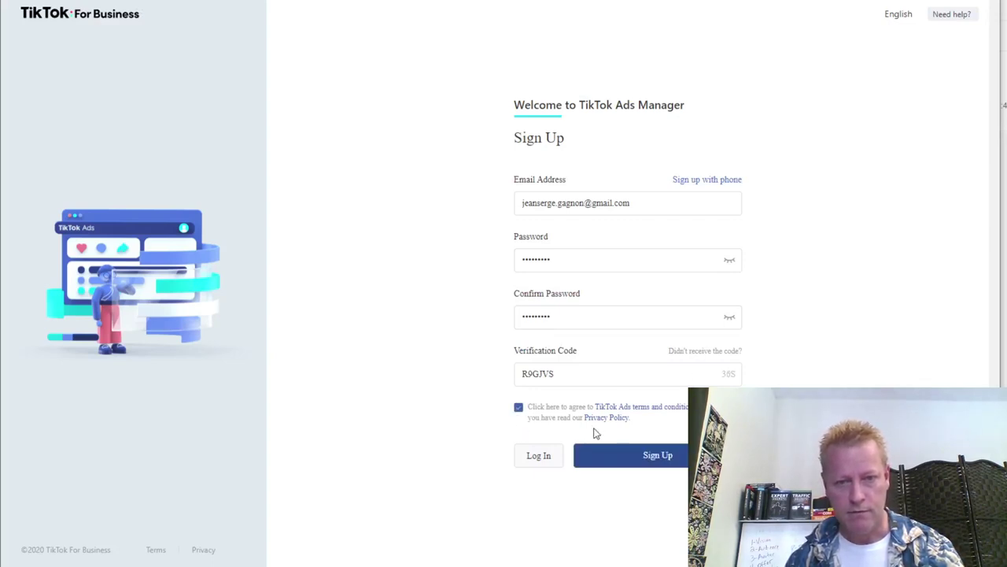
pyautogui.click(677, 456)
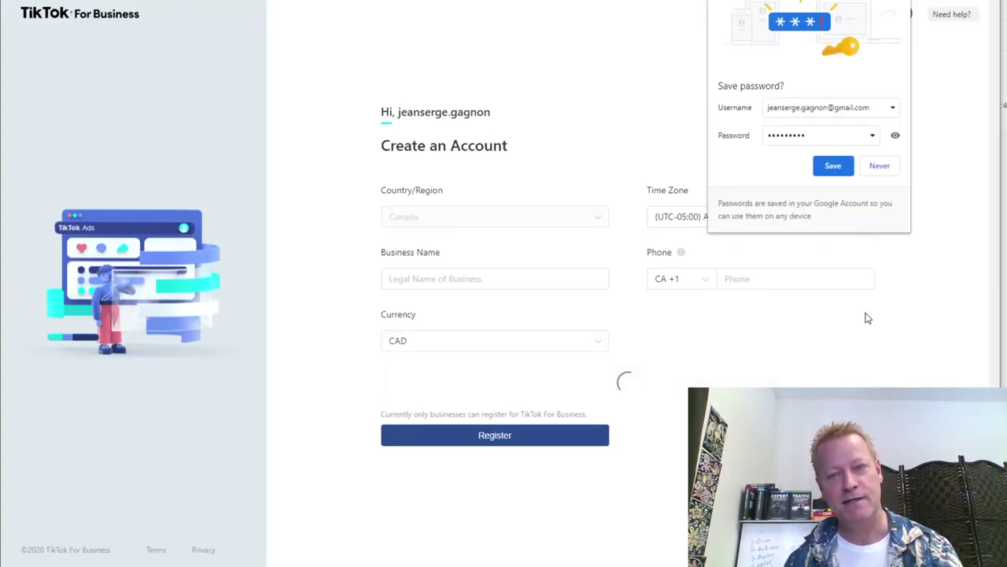
pyautogui.click(831, 167)
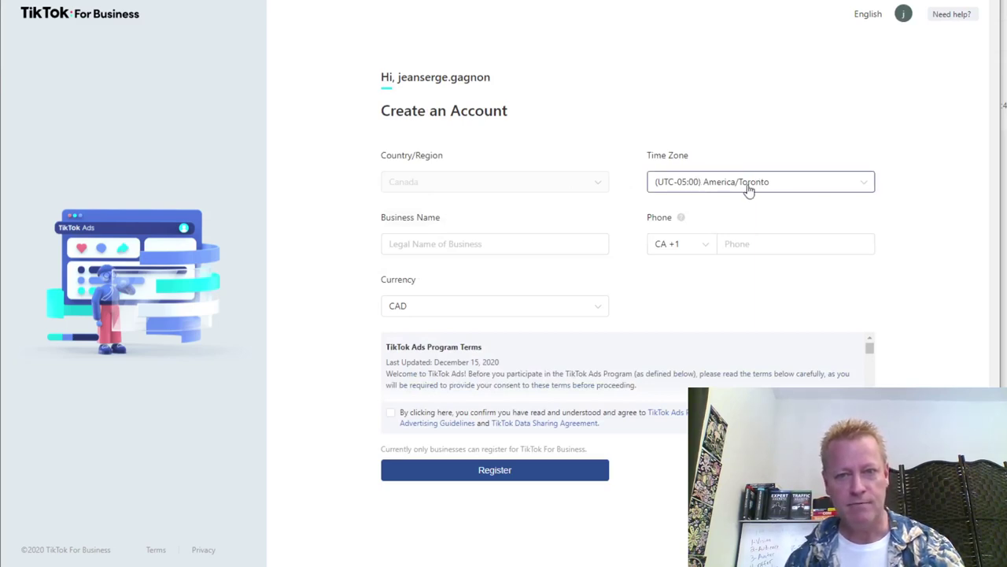
# Enter the business name and phone number, fix a phone-number dash, accept the terms and register.
pyautogui.click(457, 245)
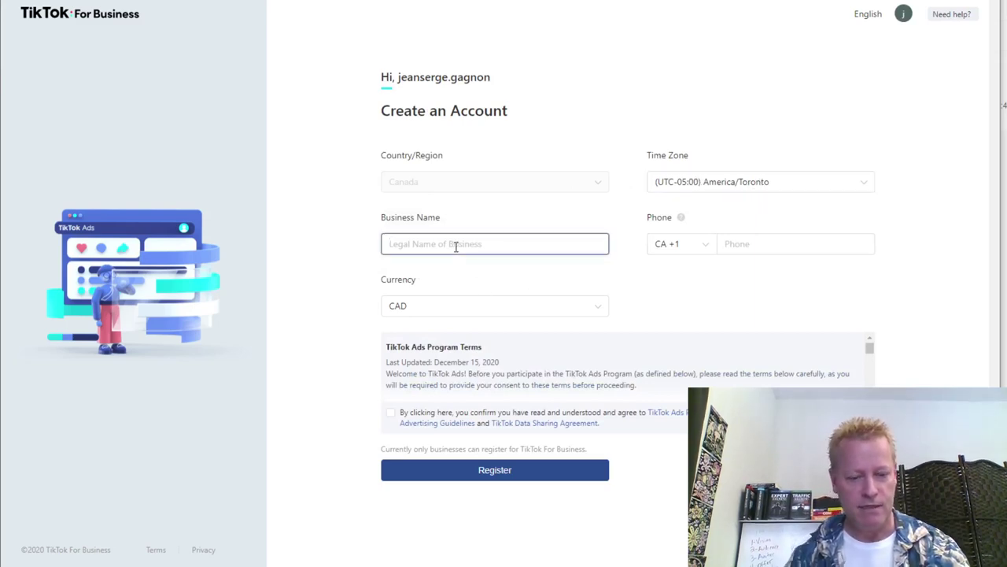
pyautogui.write('Jean-Serg')
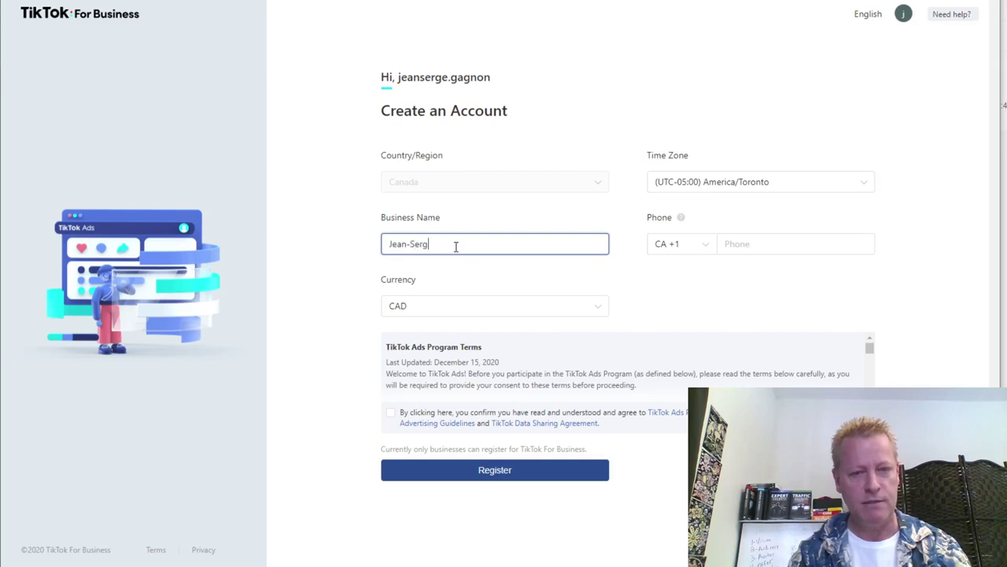
pyautogui.write('e Gagnon')
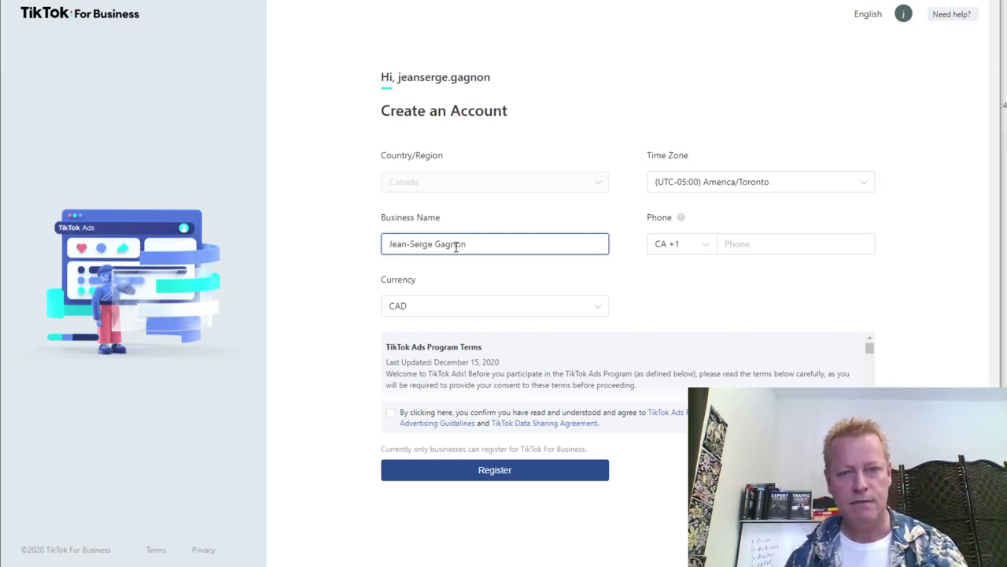
pyautogui.click(751, 243)
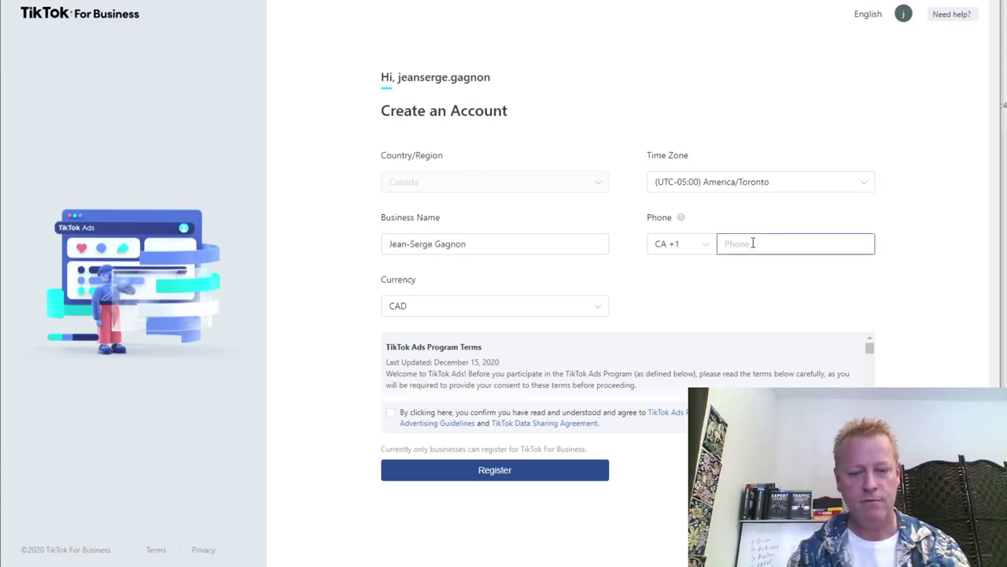
pyautogui.write('-1724')
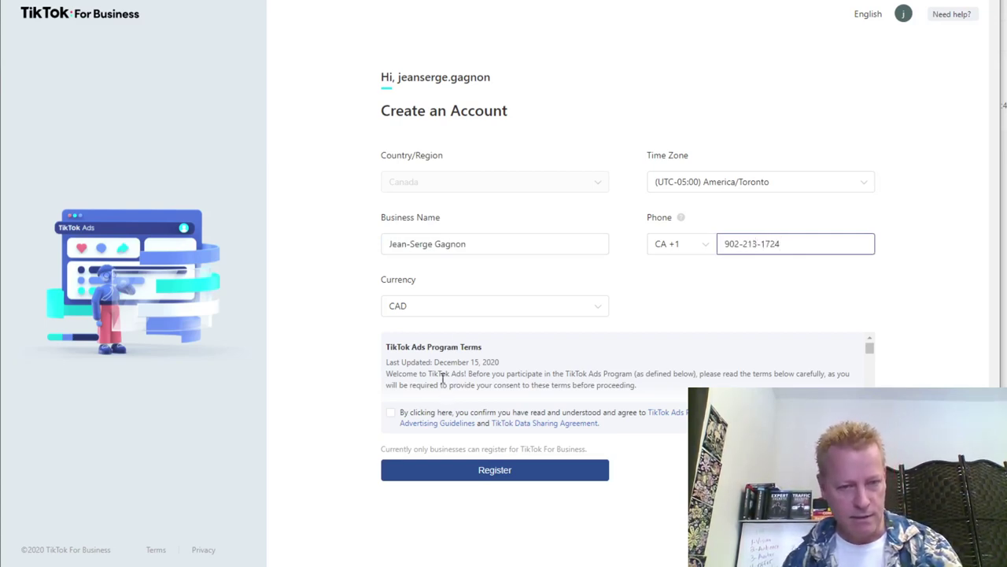
pyautogui.click(387, 415)
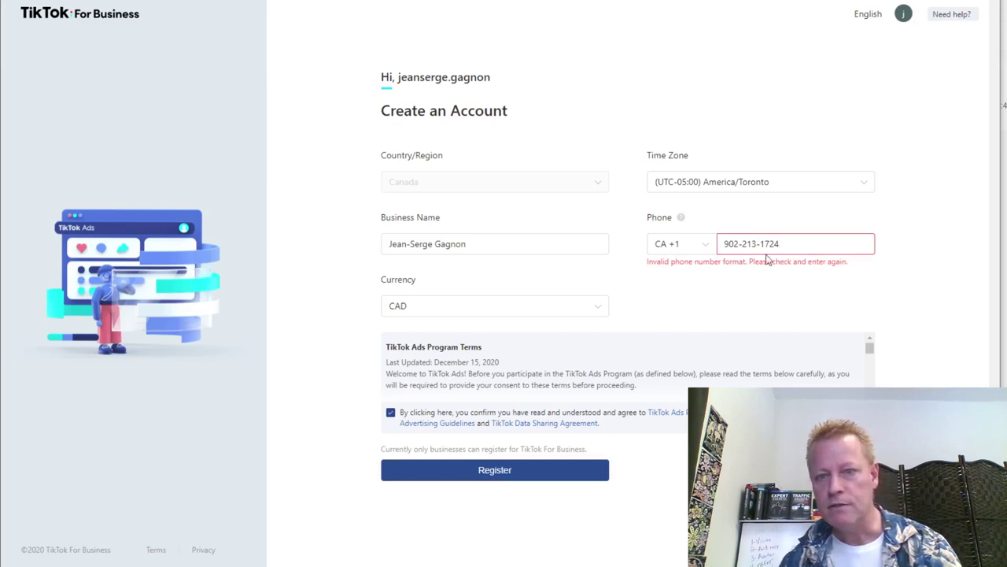
pyautogui.press('Left')
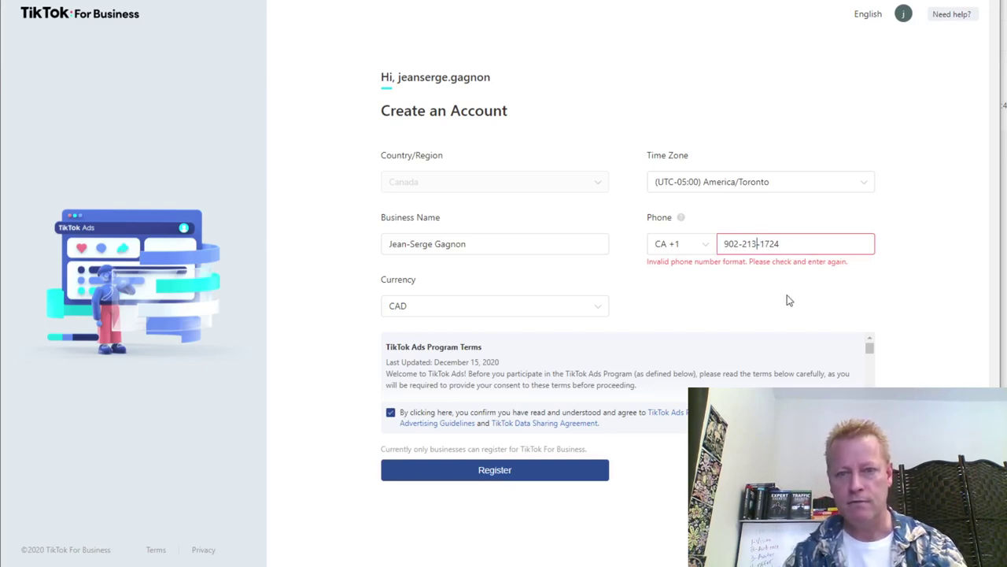
pyautogui.press('BackSpace')
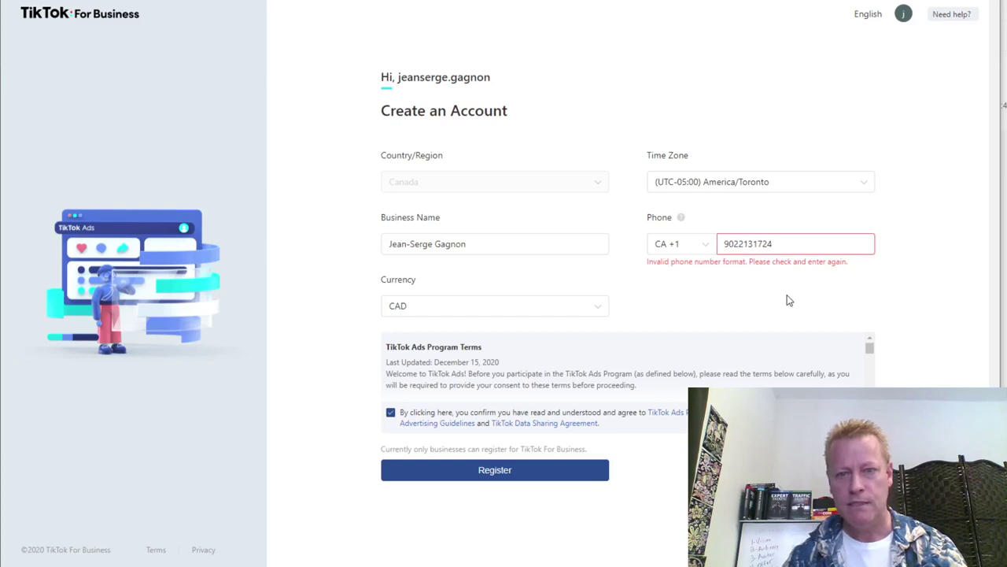
pyautogui.click(923, 313)
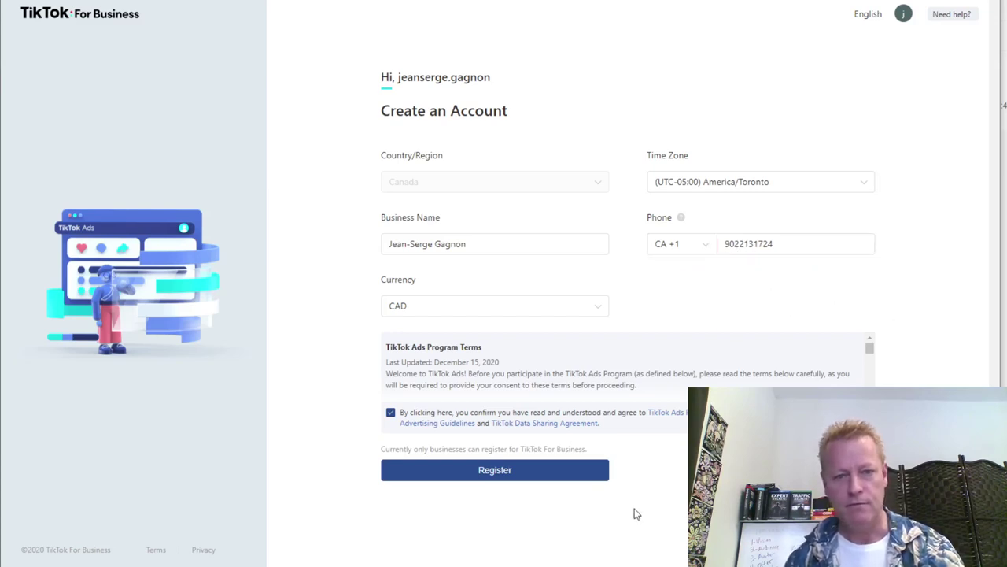
pyautogui.click(489, 475)
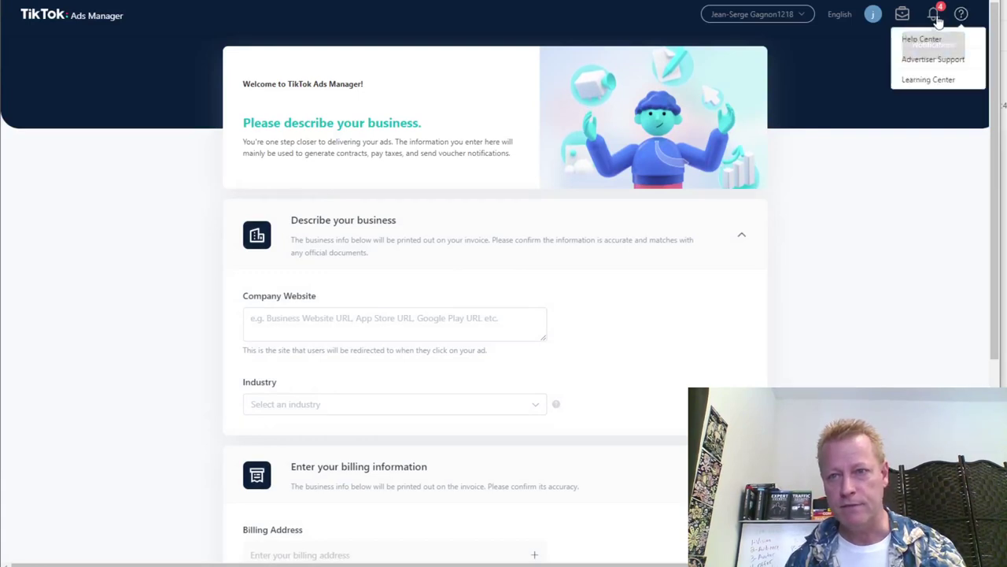
# Mark all notifications as read and enter the company website URL.
pyautogui.moveTo(937, 26)
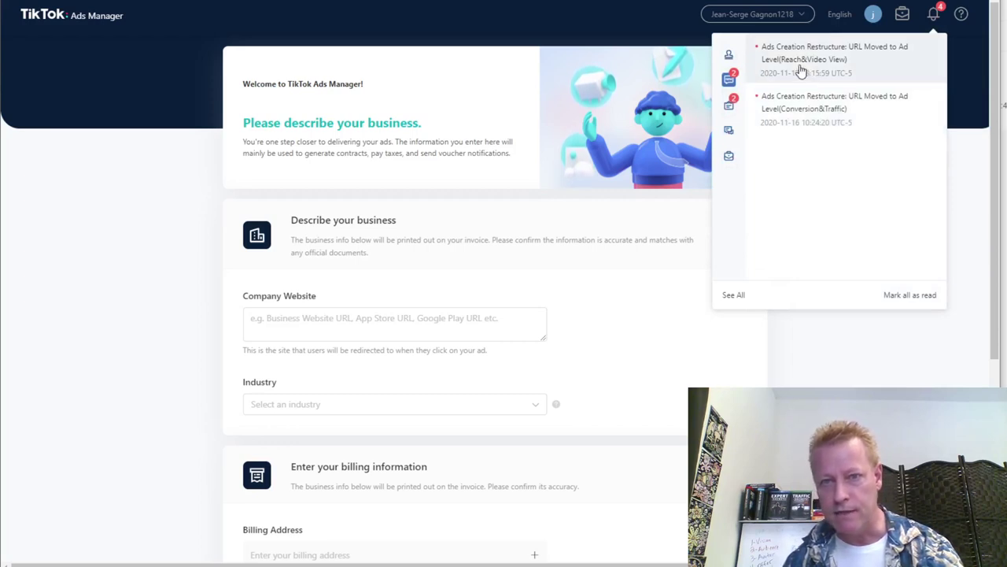
pyautogui.click(907, 299)
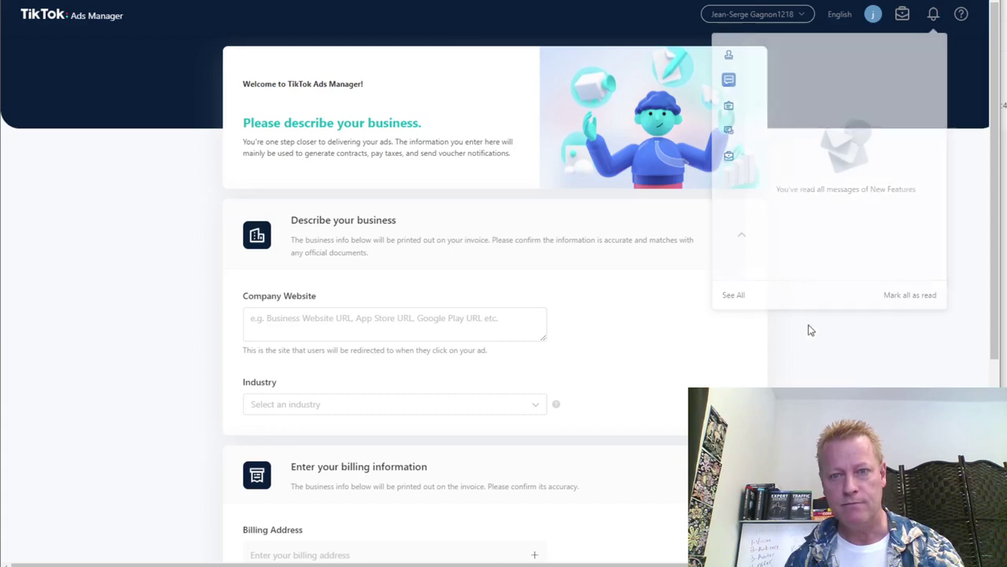
pyautogui.click(443, 327)
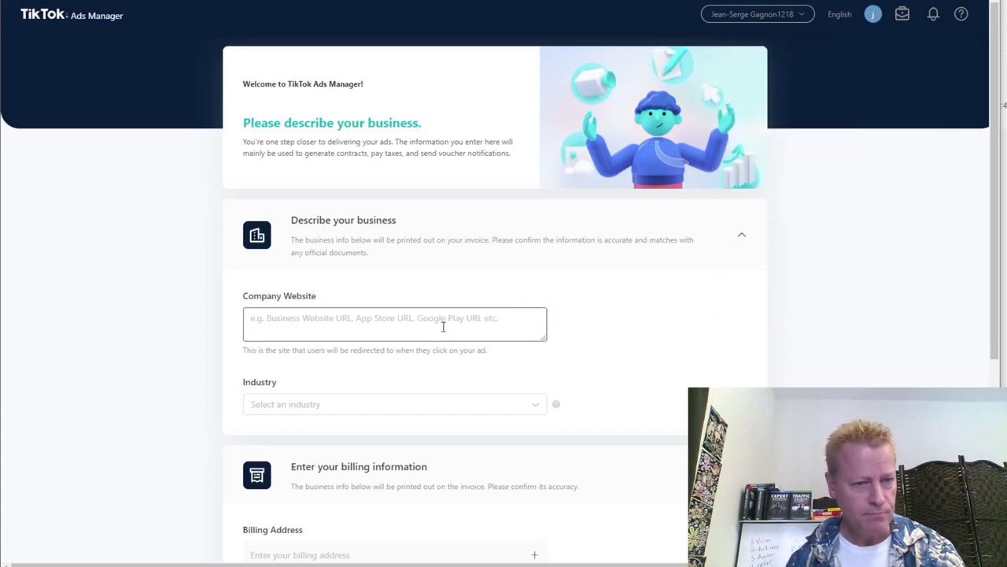
pyautogui.click(304, 317)
pyautogui.write('ht')
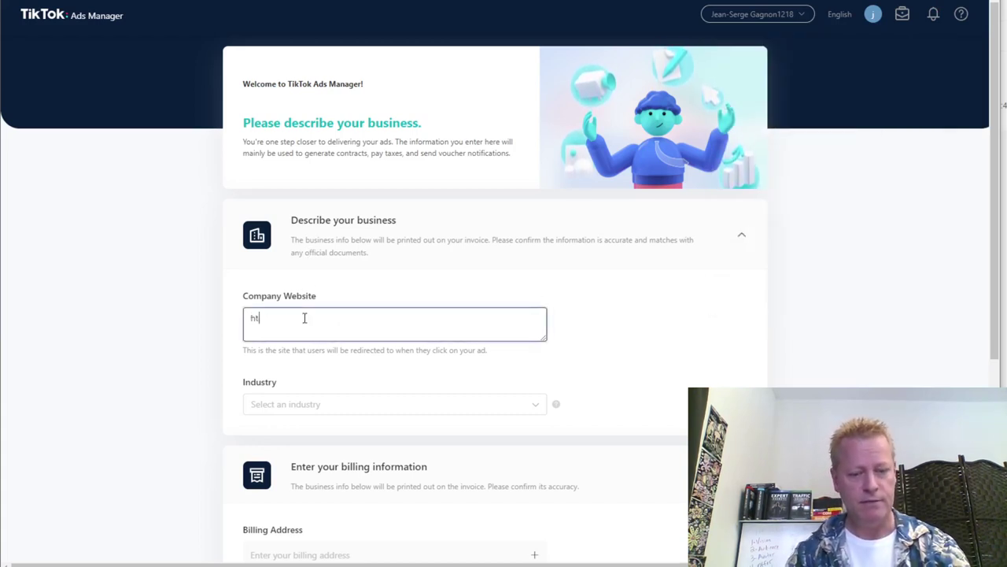
pyautogui.write('tps://')
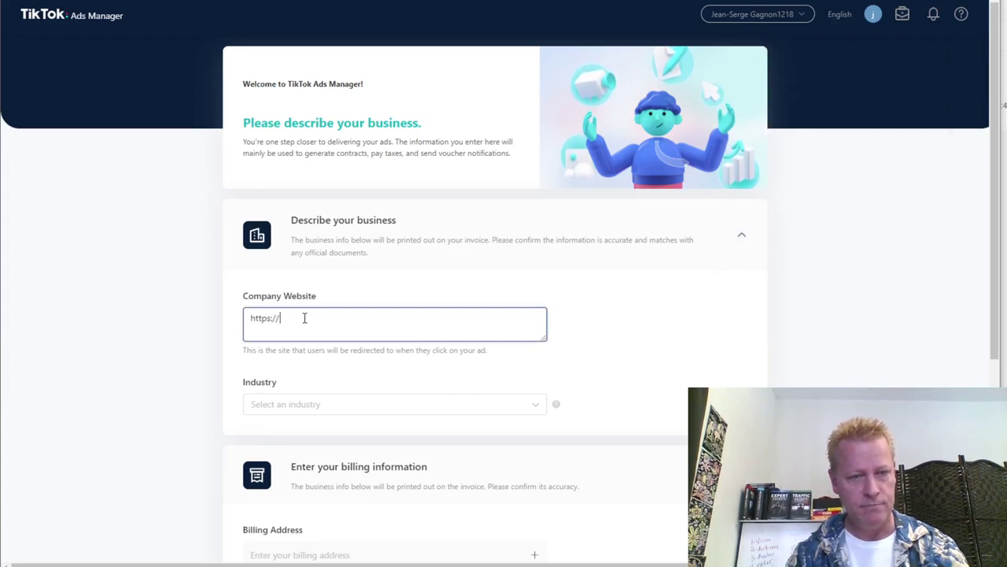
pyautogui.write('jeanserge')
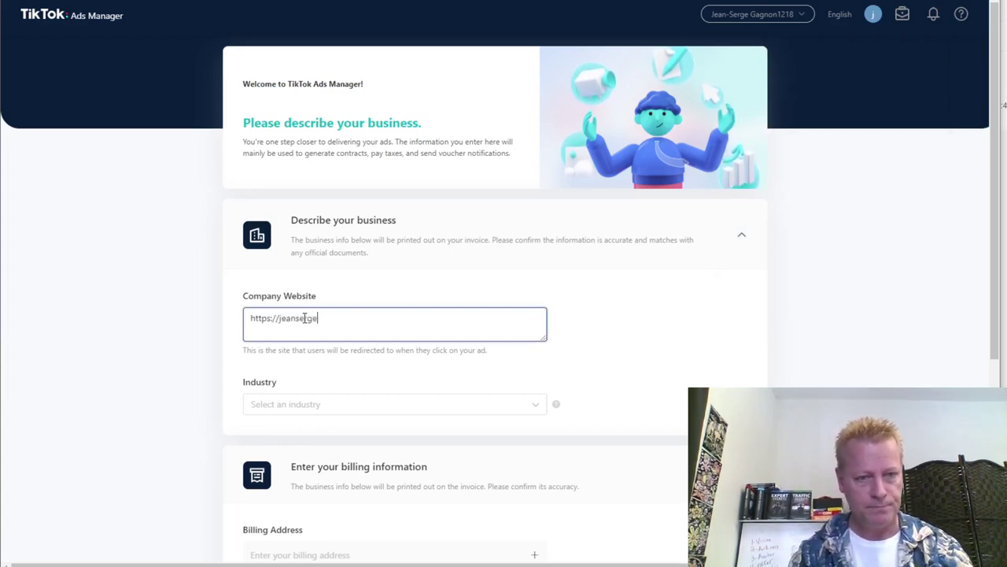
pyautogui.write('gagnon.com')
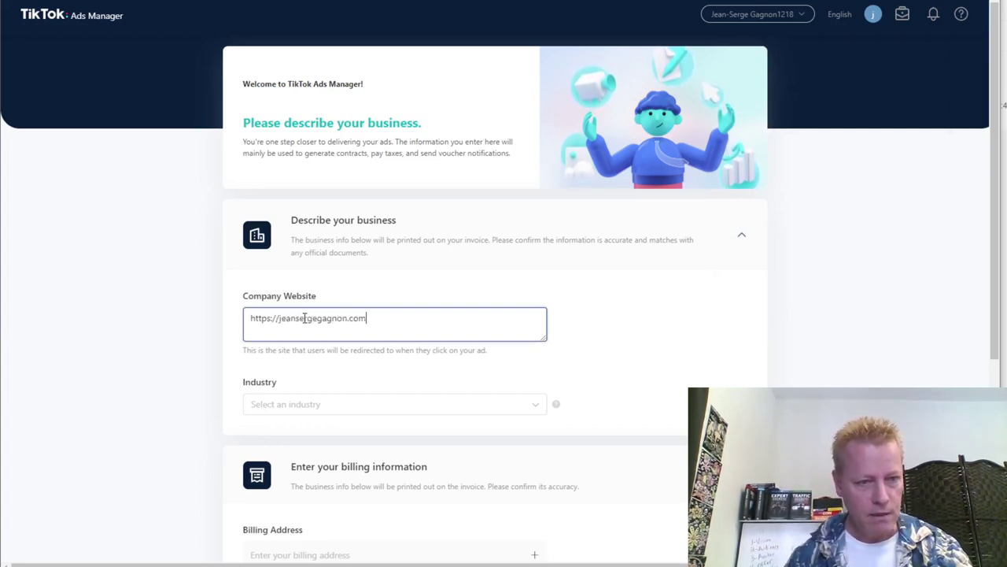
# Set Industry to Retail & E-commerce > Social E-commerce.
pyautogui.click(288, 406)
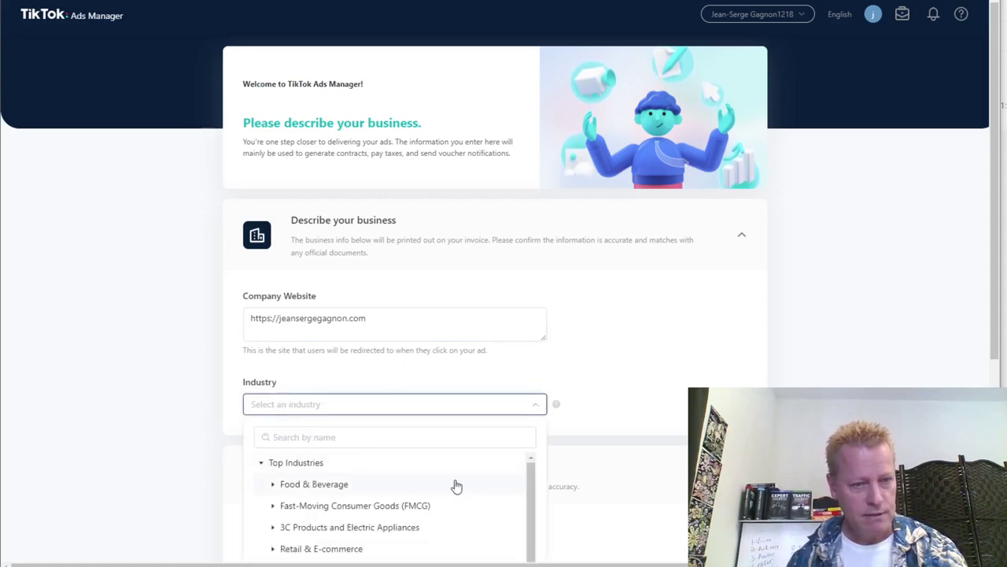
pyautogui.scroll(-1, 490, 510)
pyautogui.scroll(-3, 656, 472)
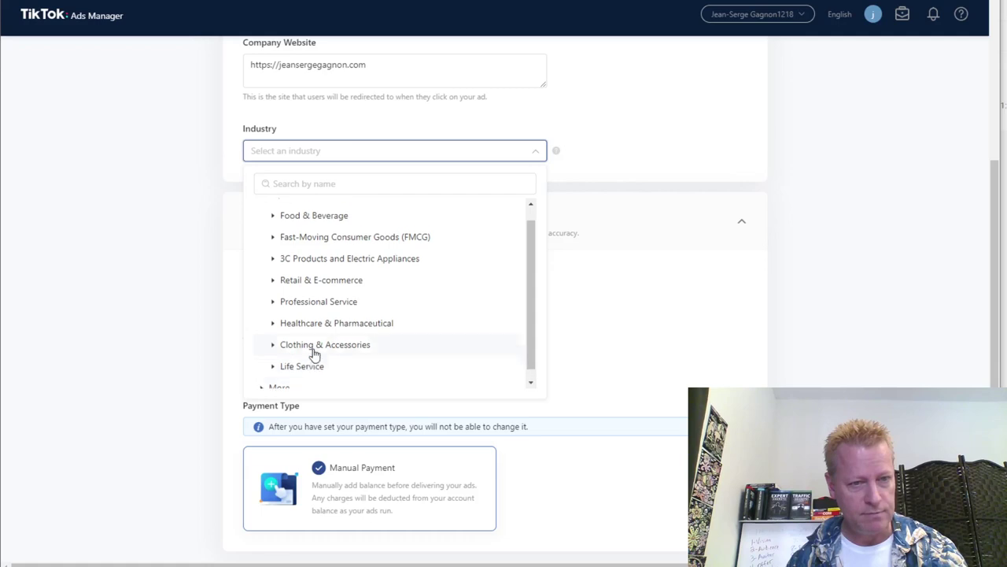
pyautogui.scroll(1, 312, 354)
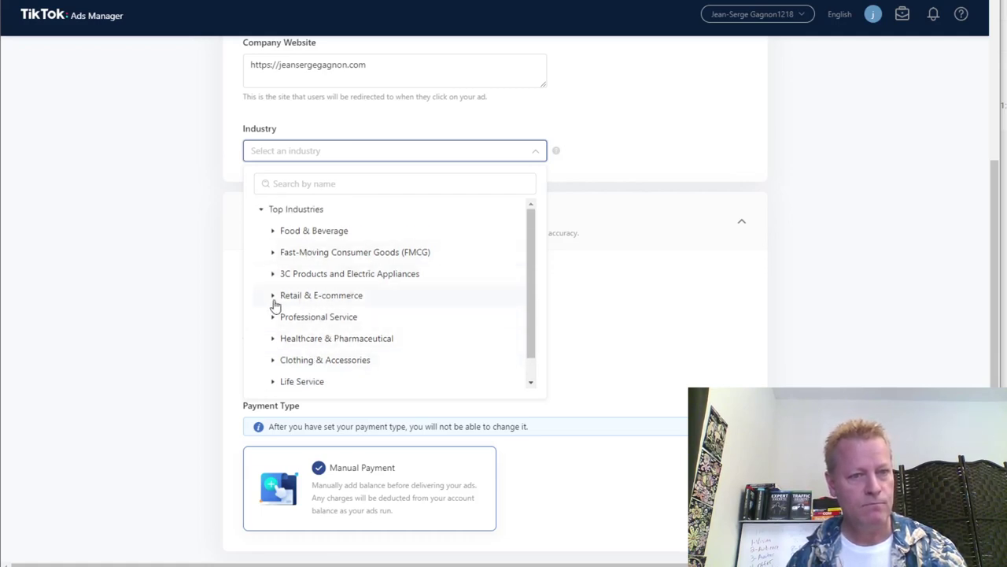
pyautogui.click(271, 297)
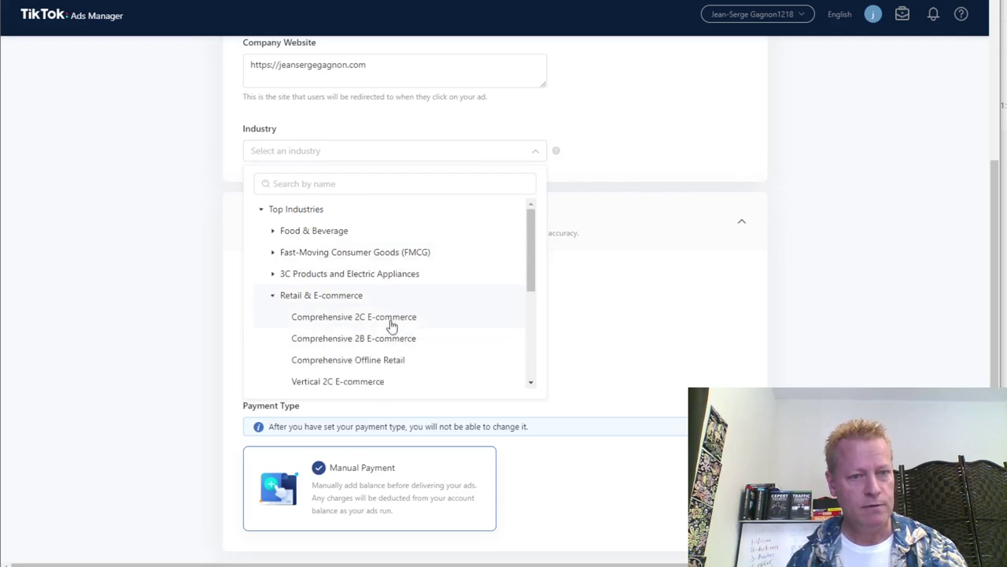
pyautogui.scroll(-2, 393, 326)
pyautogui.scroll(-2, 378, 325)
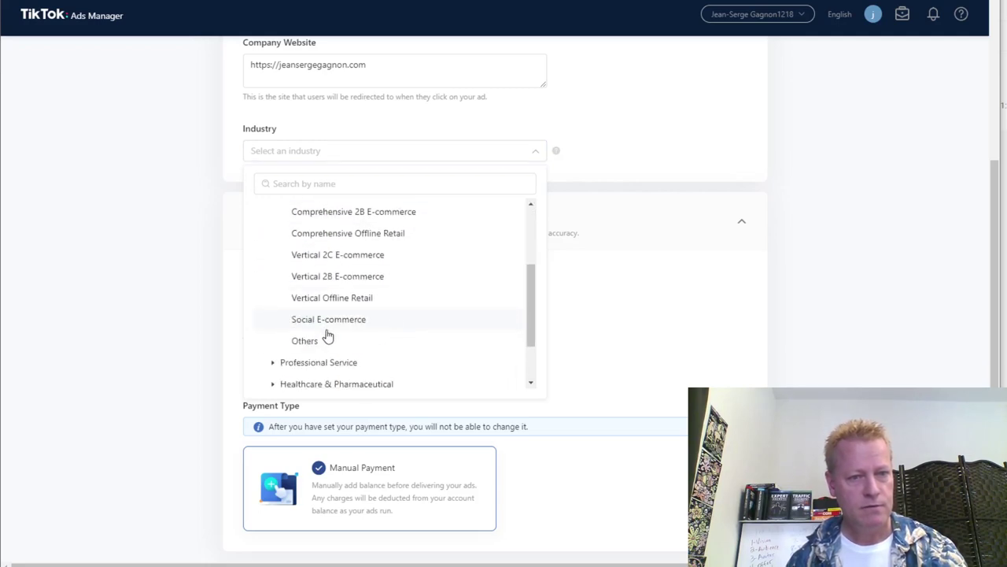
pyautogui.click(333, 321)
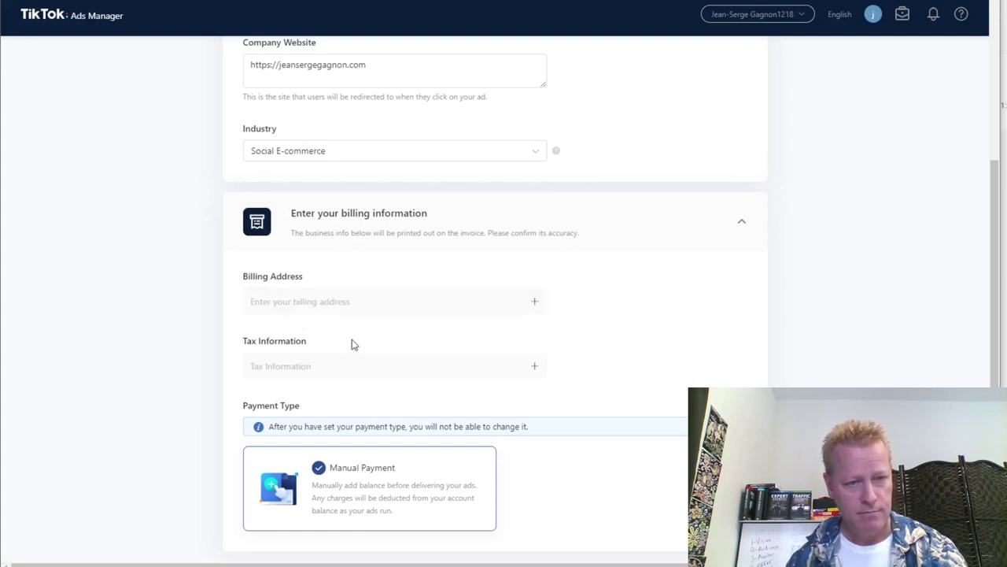
# Fill the billing address with 'No, I don't work at an agency' and Prince Edward Island as province.
pyautogui.scroll(-1, 558, 343)
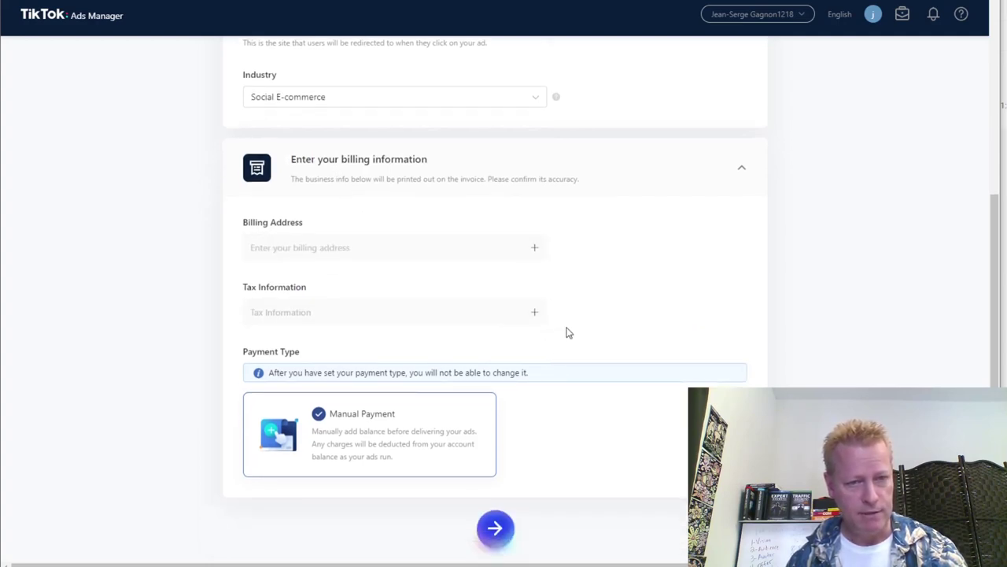
pyautogui.click(335, 251)
pyautogui.click(389, 283)
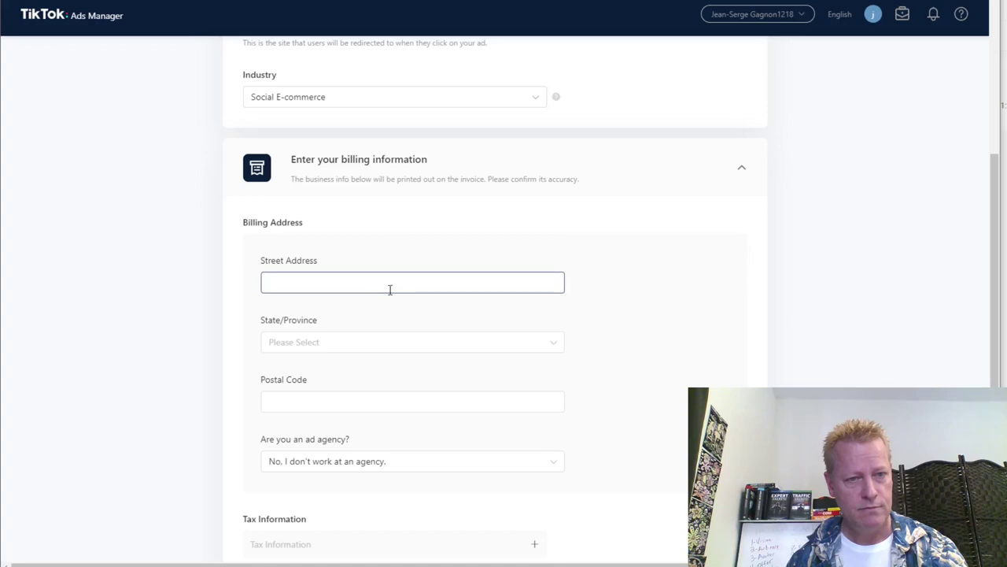
pyautogui.scroll(-3, 629, 346)
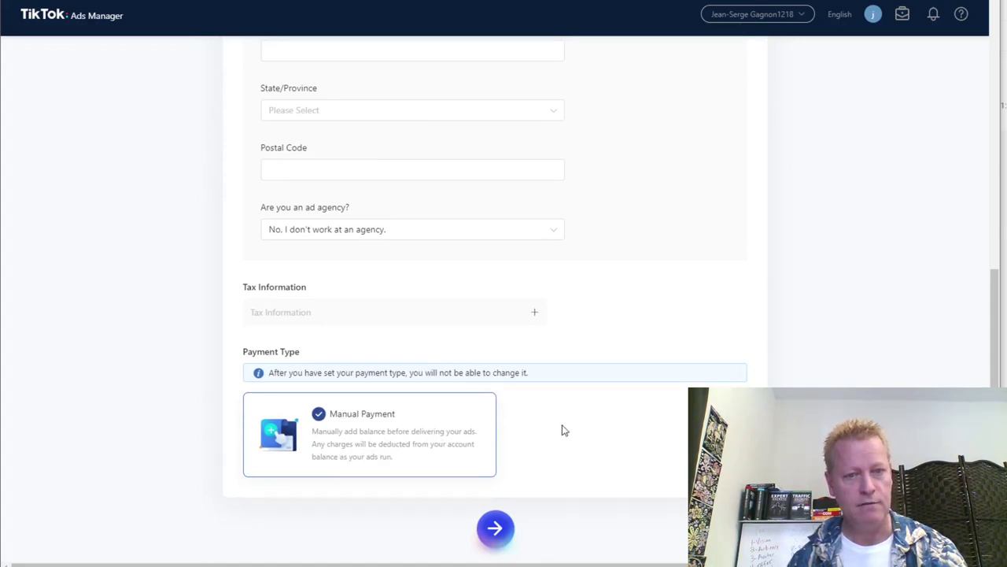
pyautogui.scroll(1, 569, 426)
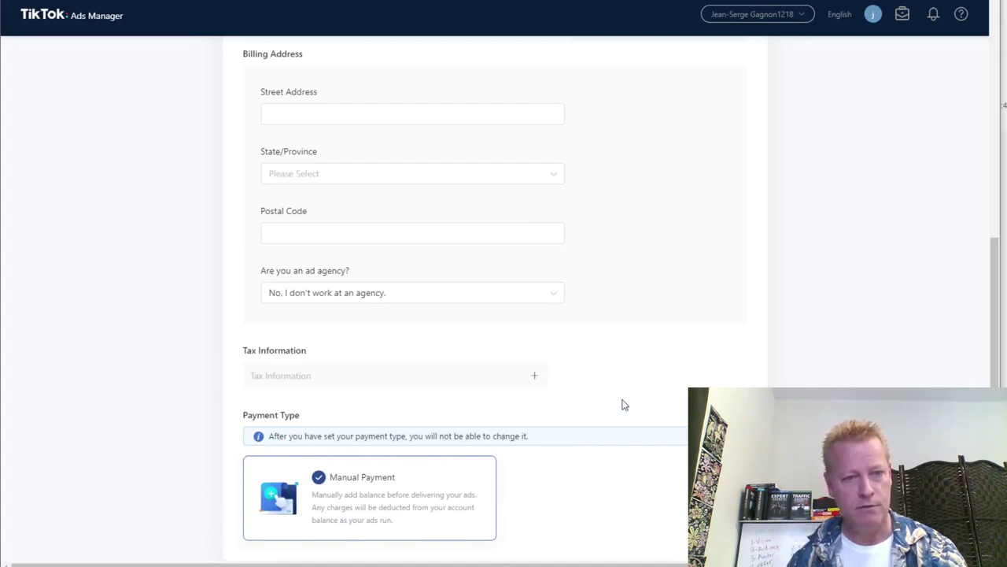
pyautogui.scroll(2, 621, 404)
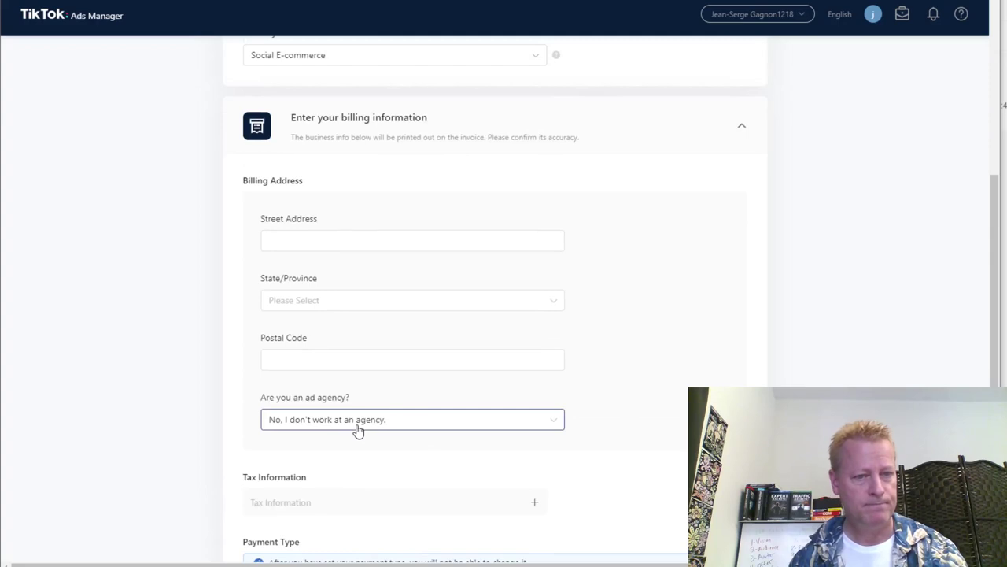
pyautogui.click(362, 423)
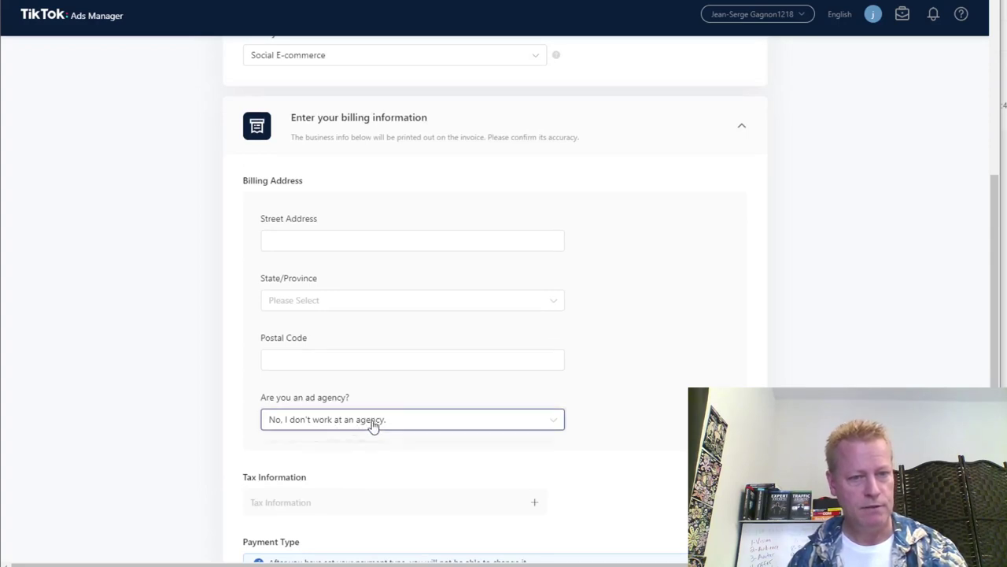
pyautogui.click(331, 465)
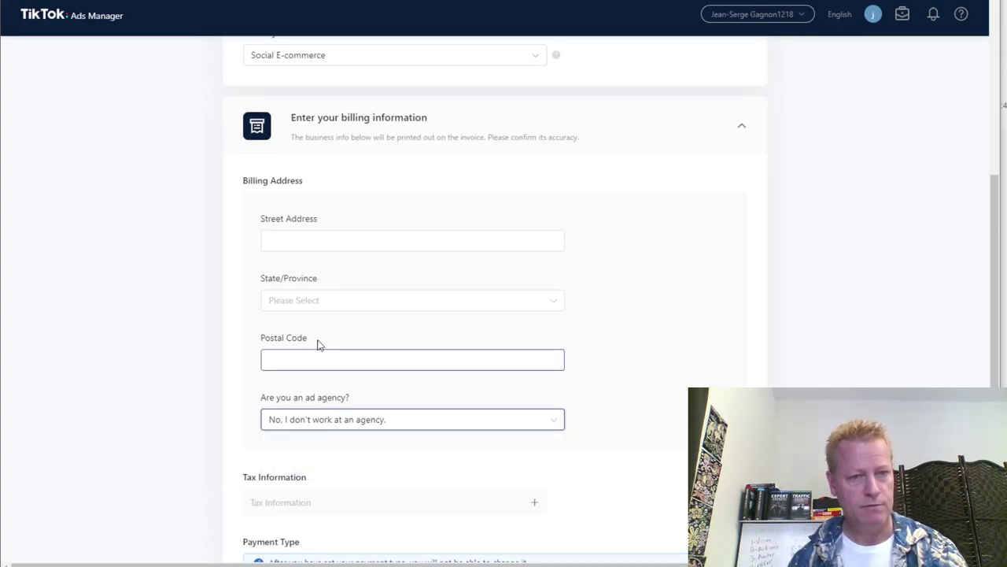
pyautogui.click(319, 304)
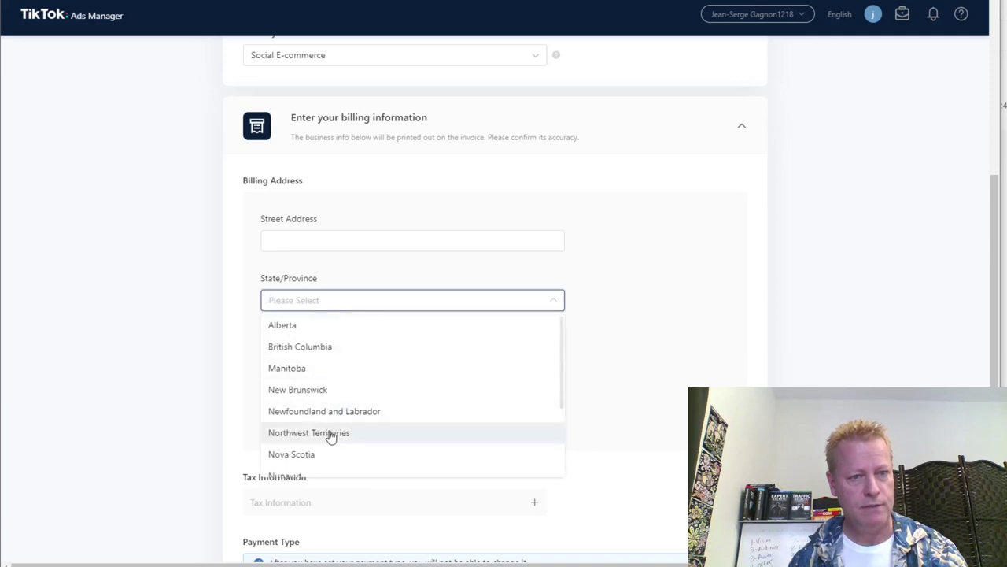
pyautogui.scroll(-2, 322, 443)
pyautogui.click(328, 456)
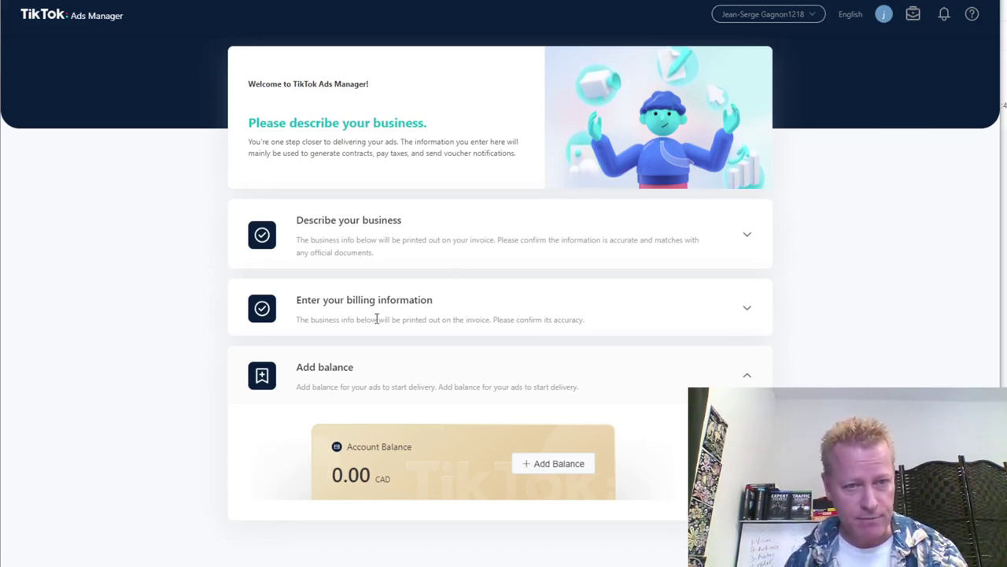
# Top up the ad account with a 100.00 CAD balance.
pyautogui.click(577, 466)
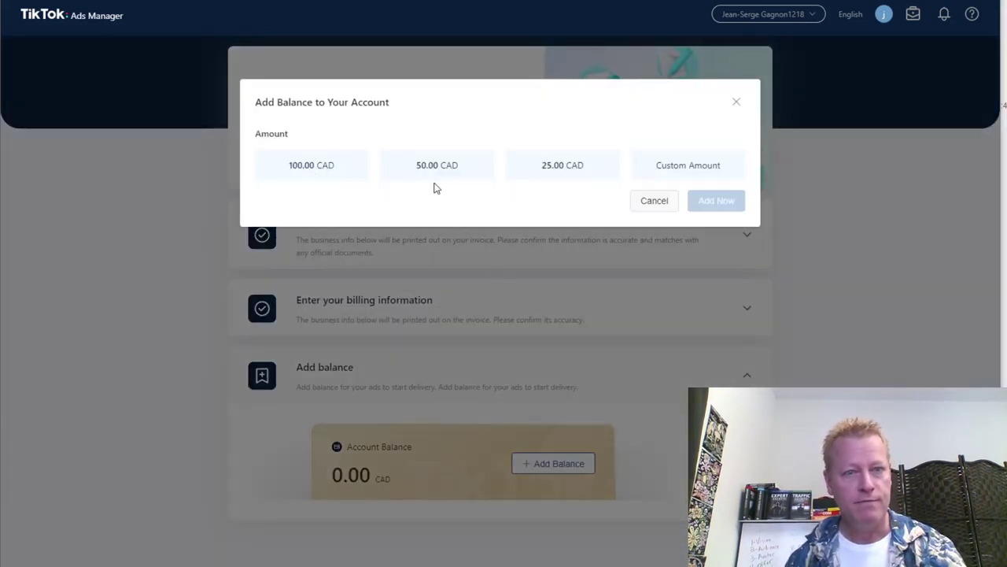
pyautogui.click(323, 172)
pyautogui.click(713, 203)
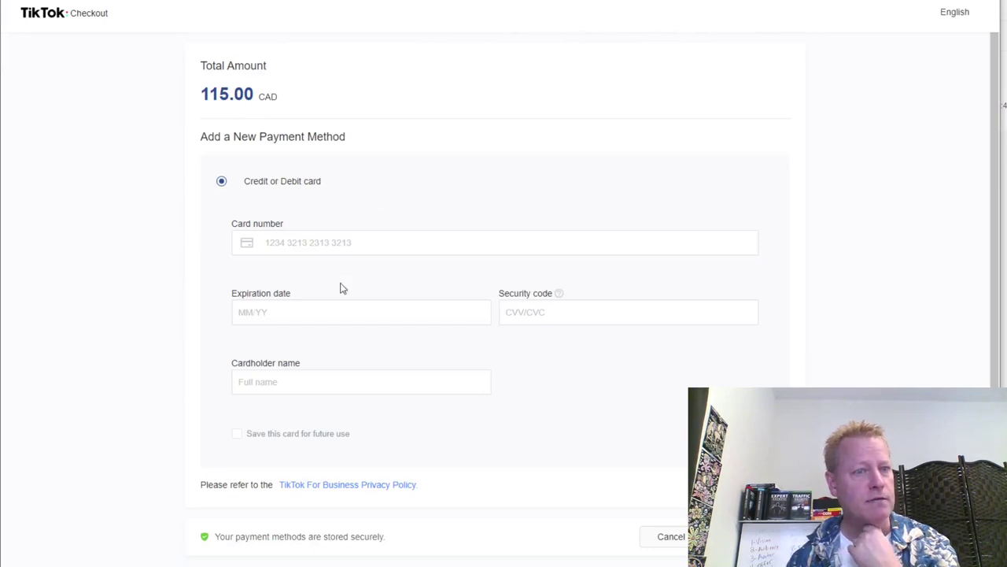
# Enter the card number, expiration date and cardholder name on the Checkout page.
pyautogui.click(274, 238)
pyautogui.click(308, 313)
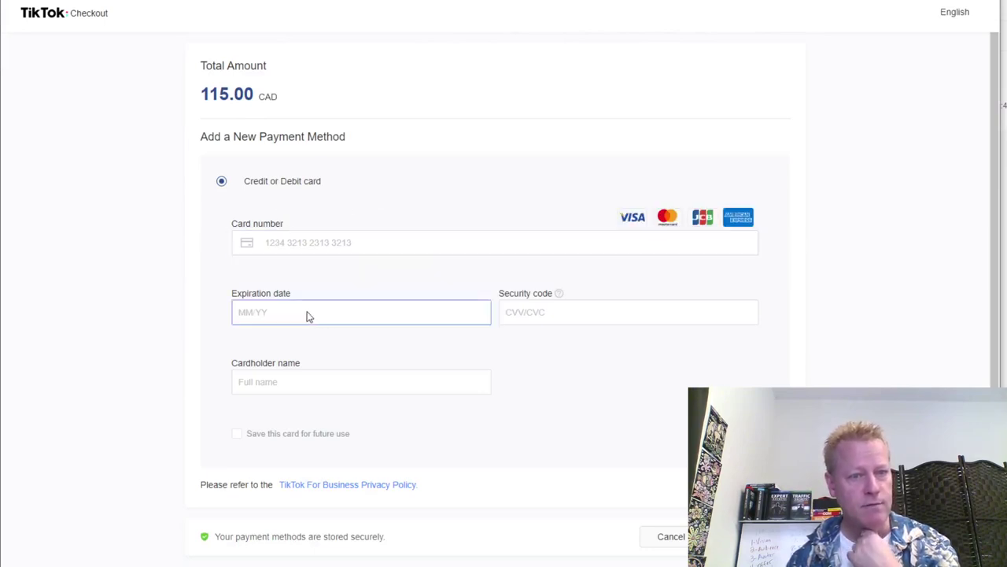
pyautogui.scroll(-1, 504, 360)
pyautogui.click(388, 360)
pyautogui.click(325, 229)
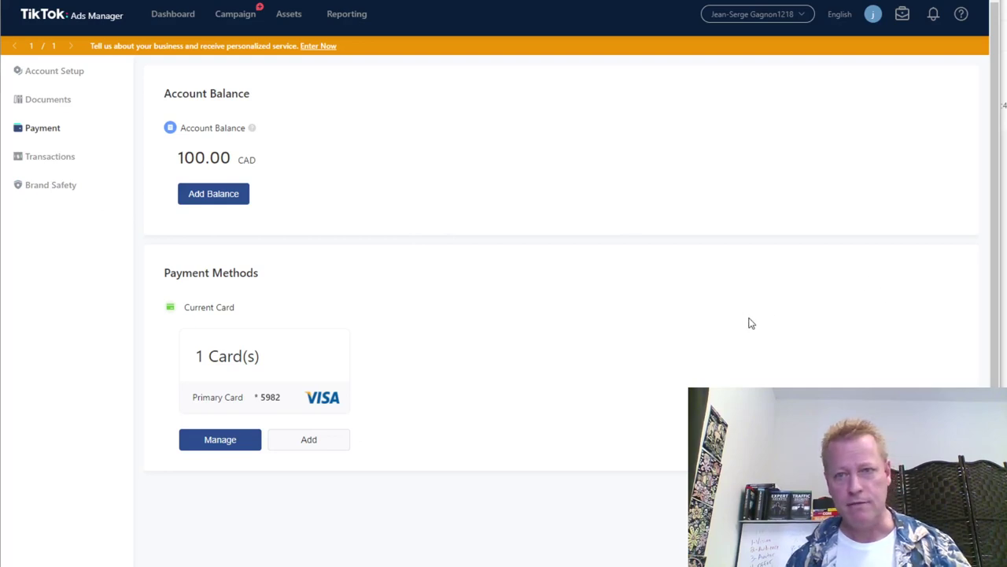
# Start a new Traffic campaign and turn off the unlimited budget.
pyautogui.click(245, 23)
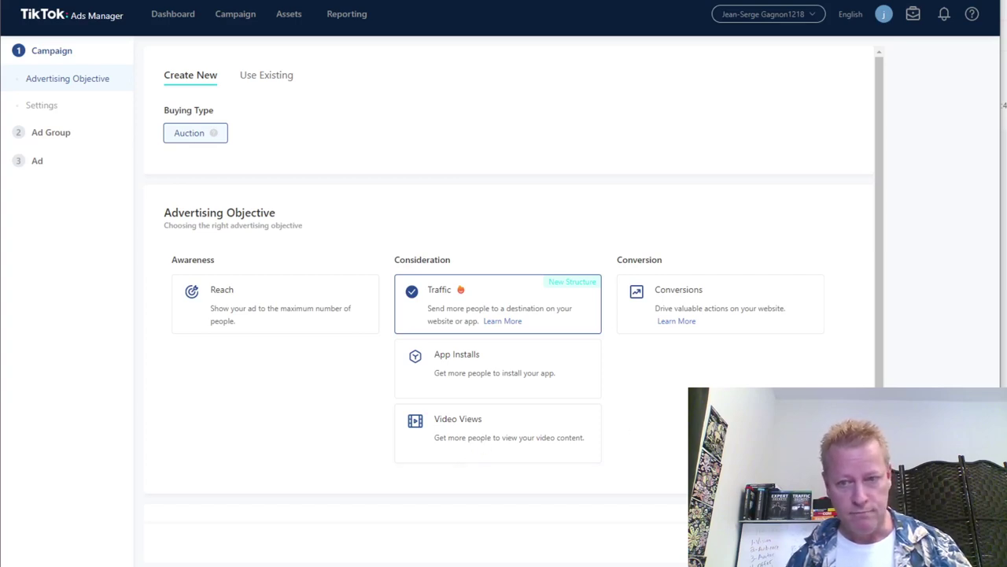
pyautogui.scroll(-5, 507, 283)
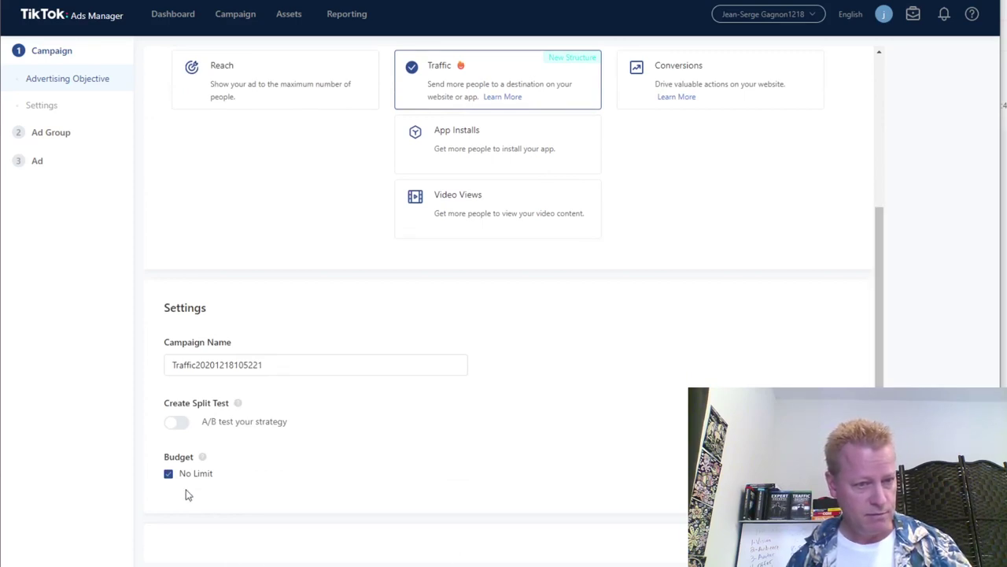
pyautogui.click(169, 475)
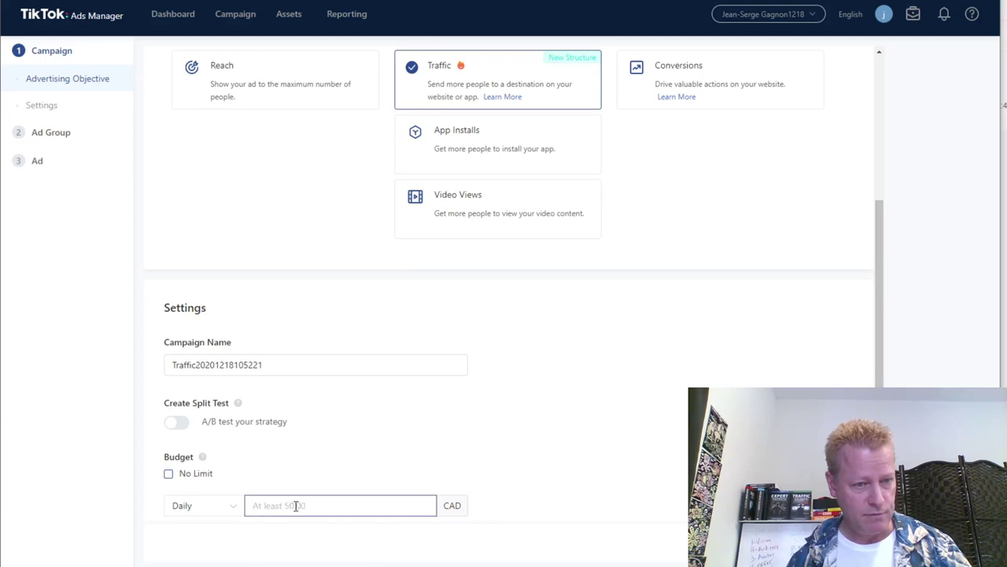
pyautogui.scroll(-1, 557, 419)
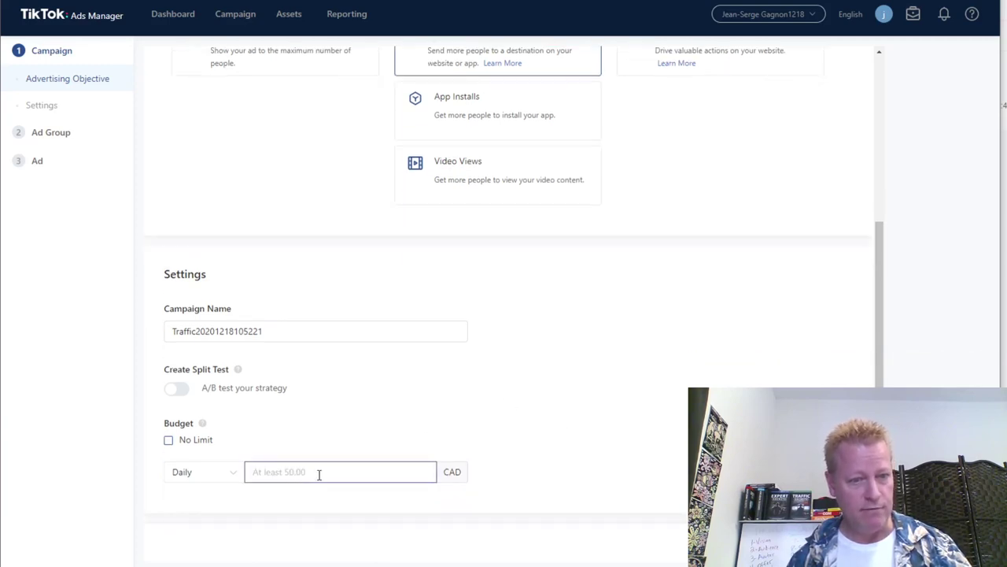
# Switch the budget type to Lifetime with an amount of 50.00.
pyautogui.click(232, 477)
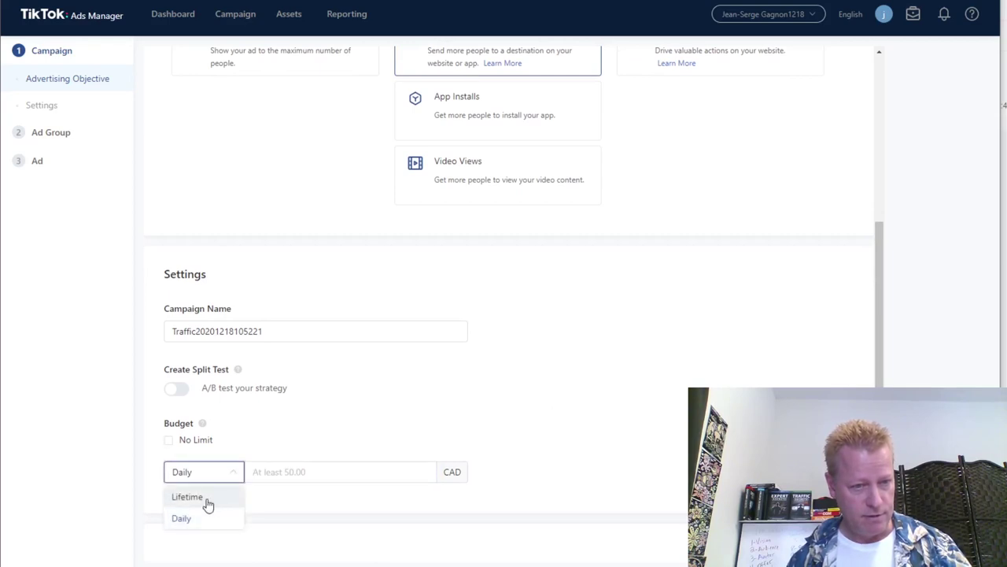
pyautogui.click(207, 498)
pyautogui.click(316, 473)
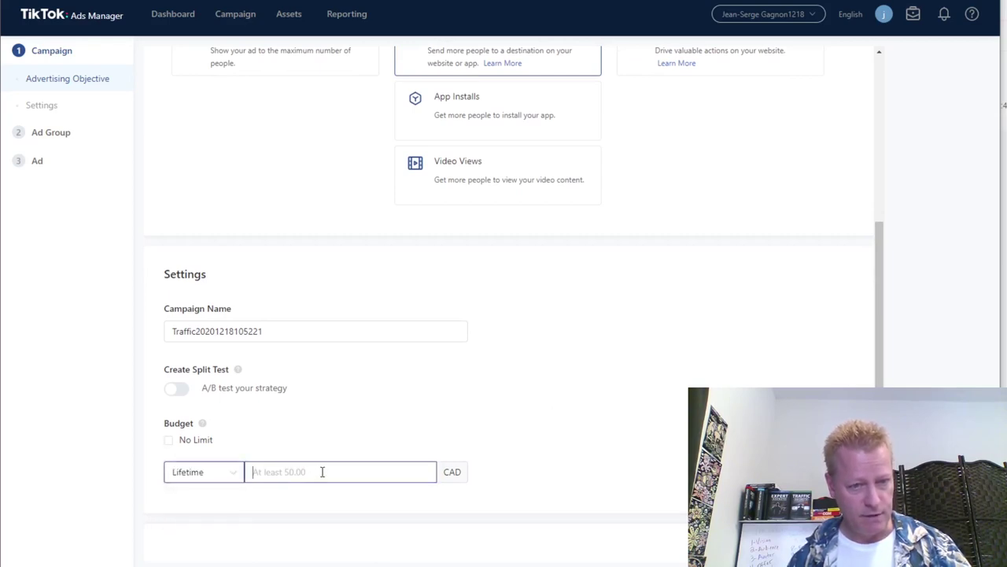
pyautogui.write('50')
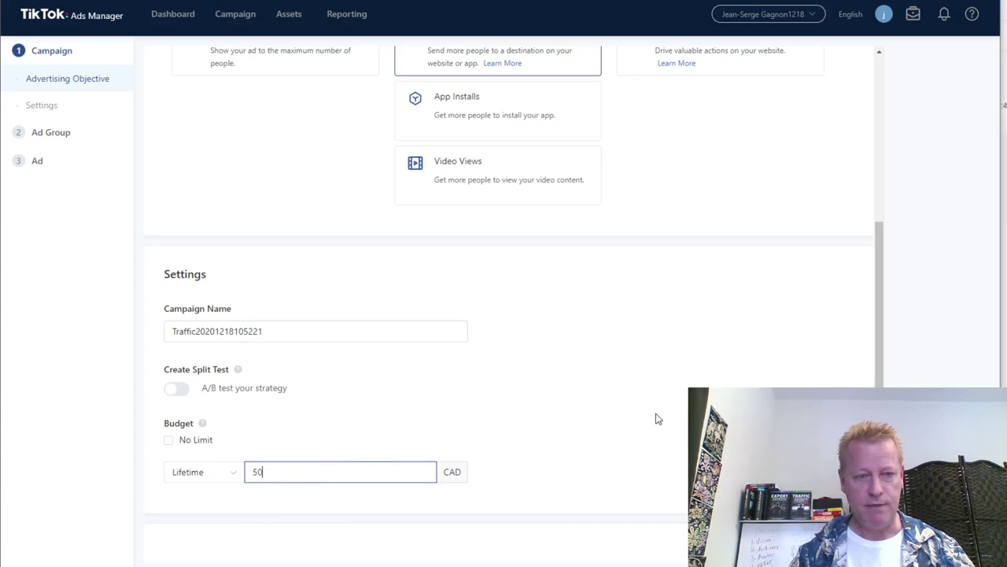
pyautogui.click(658, 418)
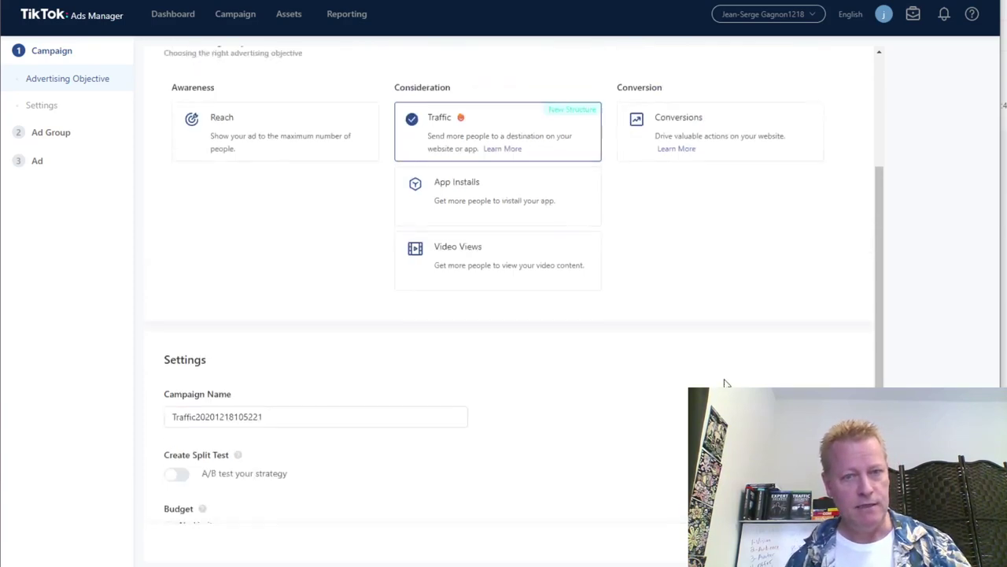
pyautogui.scroll(2, 726, 382)
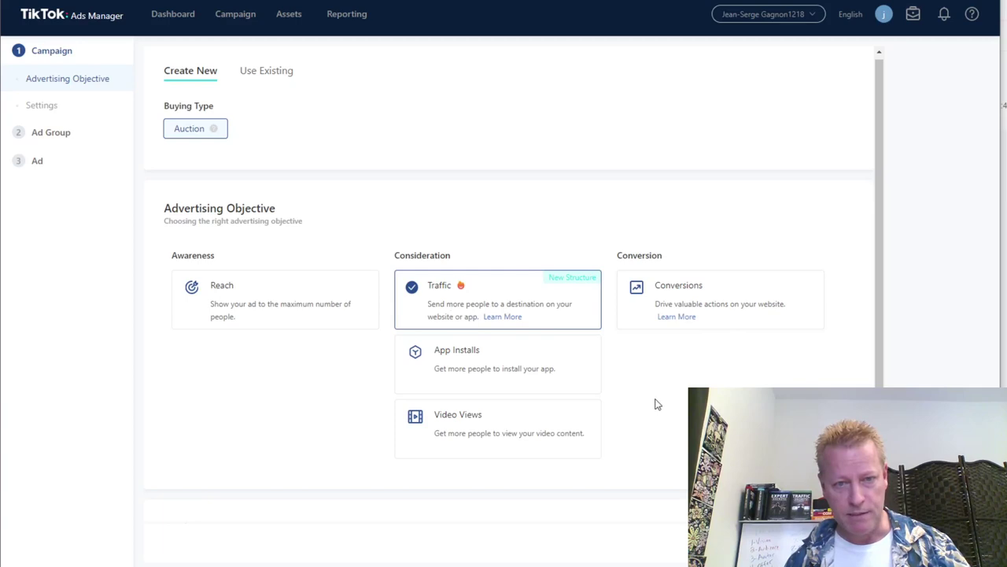
pyautogui.scroll(-2, 509, 295)
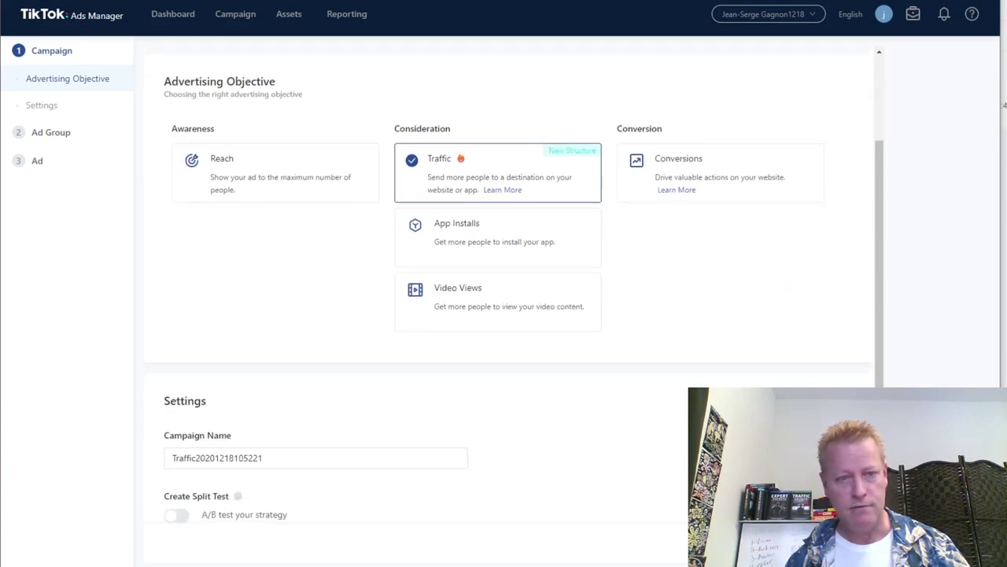
# Continue to the Ad Group step and enable TikTok pixel tracking, finding no pixel available.
pyautogui.click(771, 376)
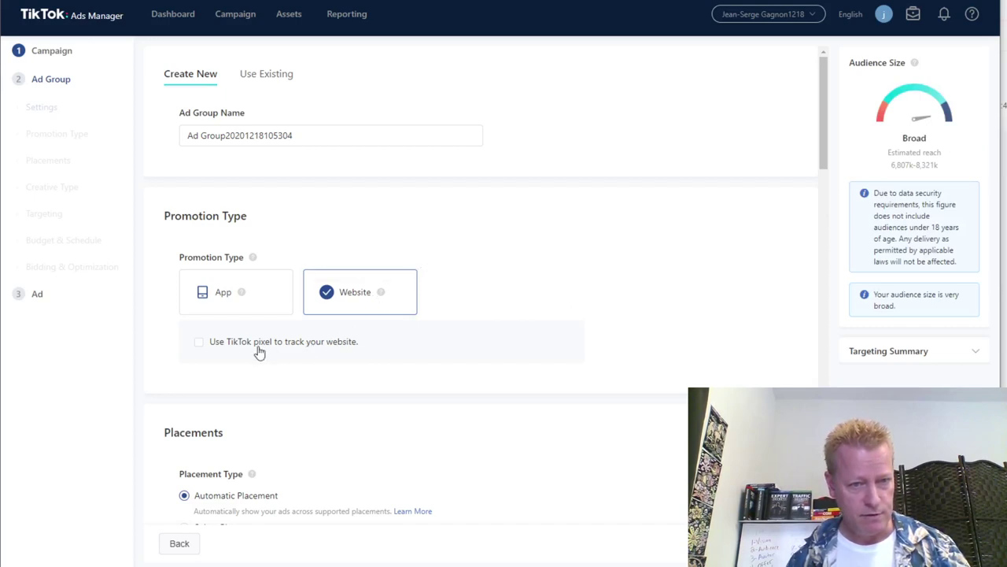
pyautogui.click(198, 343)
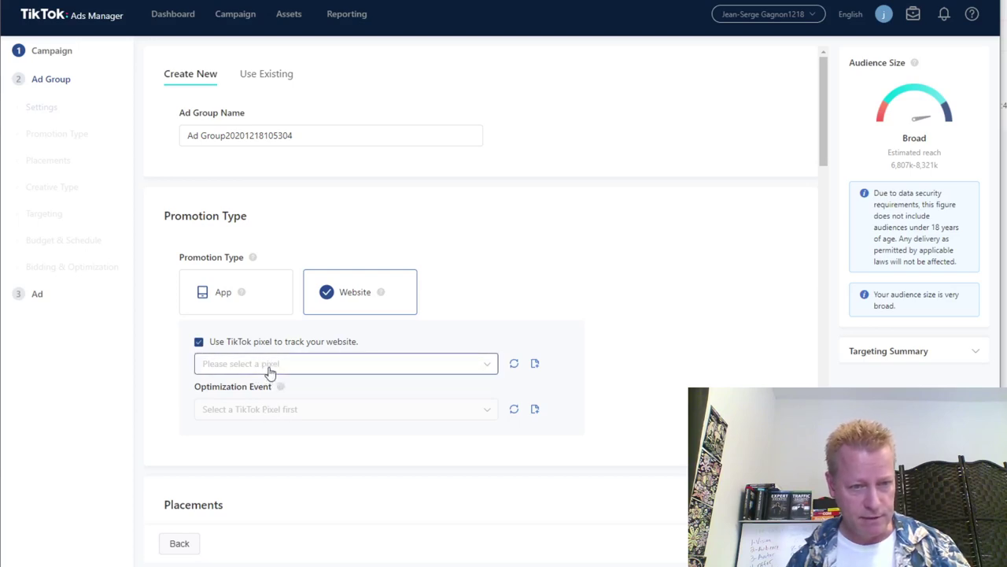
pyautogui.click(319, 369)
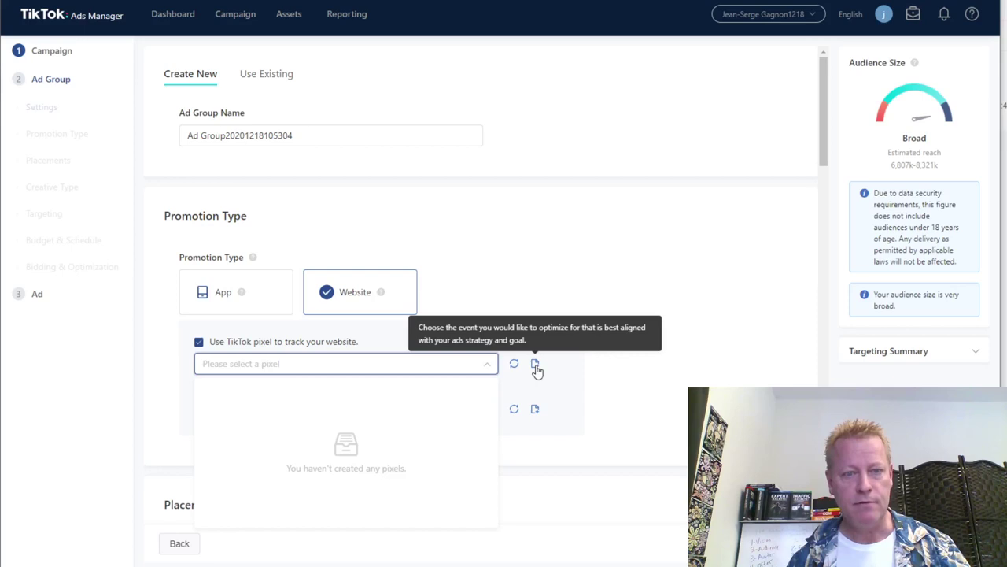
pyautogui.click(641, 382)
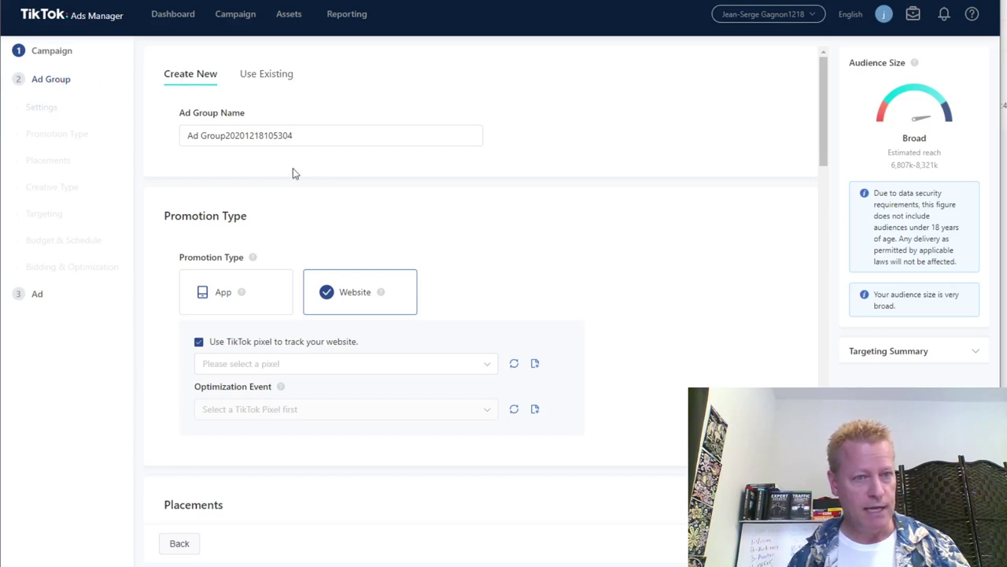
pyautogui.scroll(-9, 580, 459)
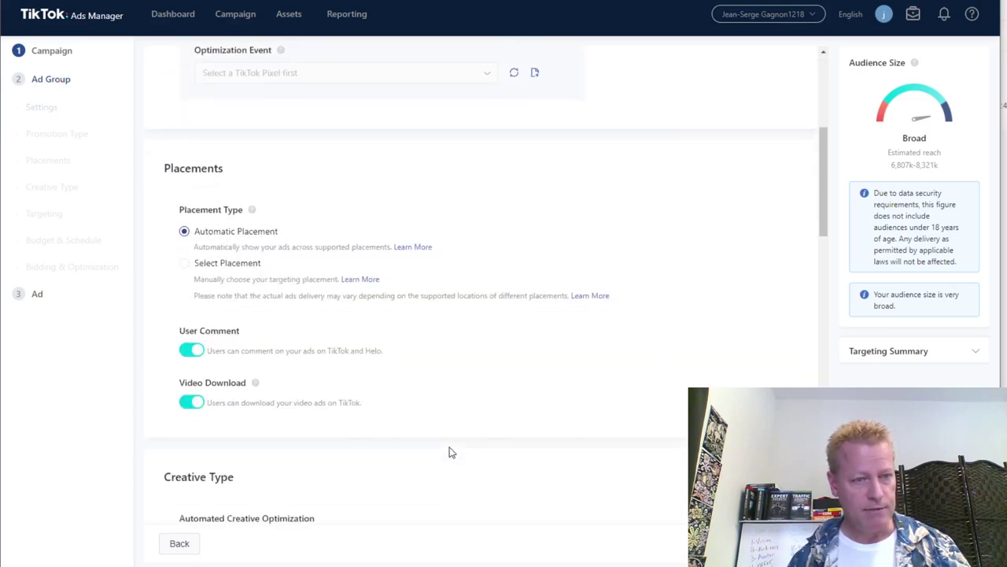
# Target the 25-34, 35-44, 45-54 and 55+ age groups.
pyautogui.scroll(-1, 448, 446)
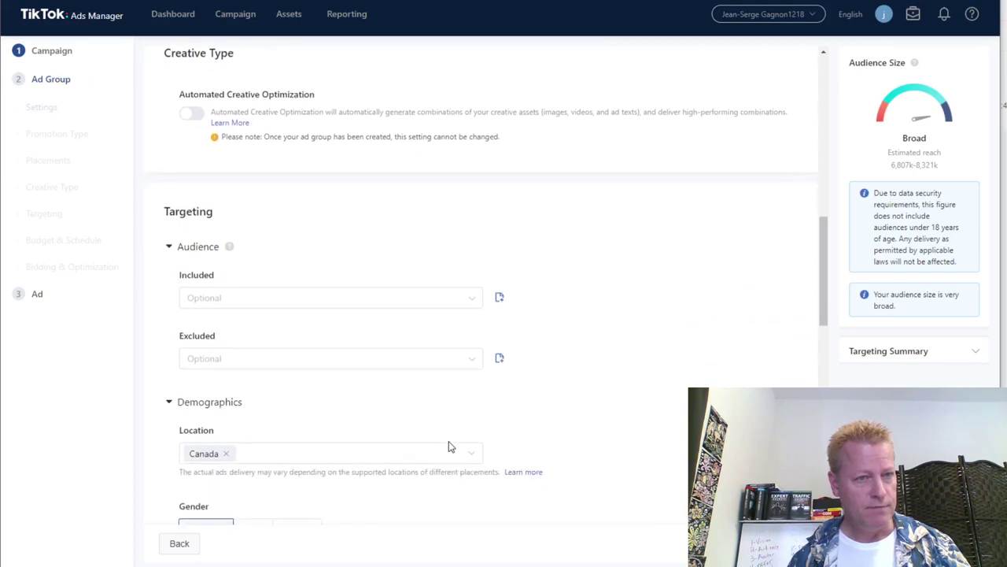
pyautogui.scroll(-2, 450, 446)
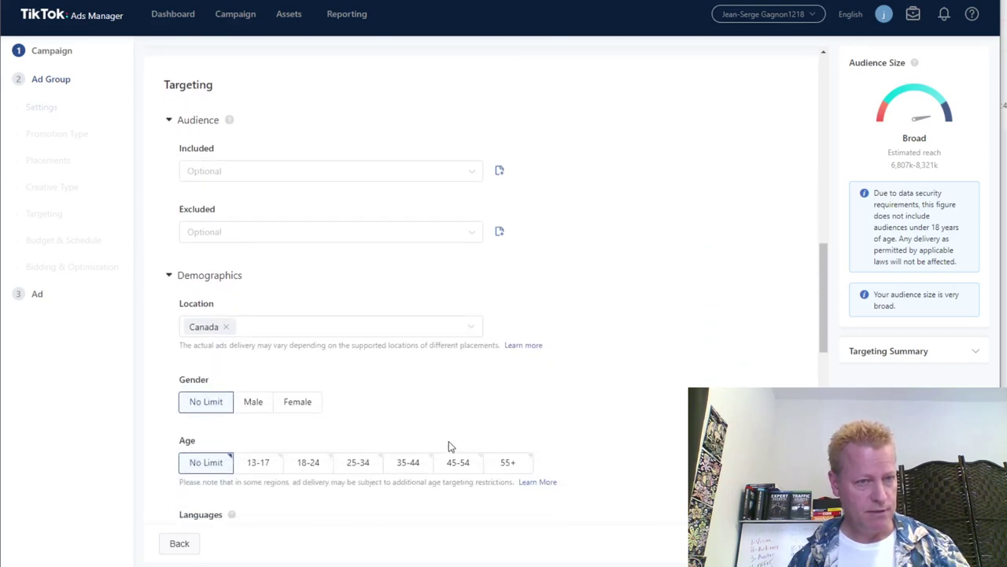
pyautogui.scroll(-1, 450, 446)
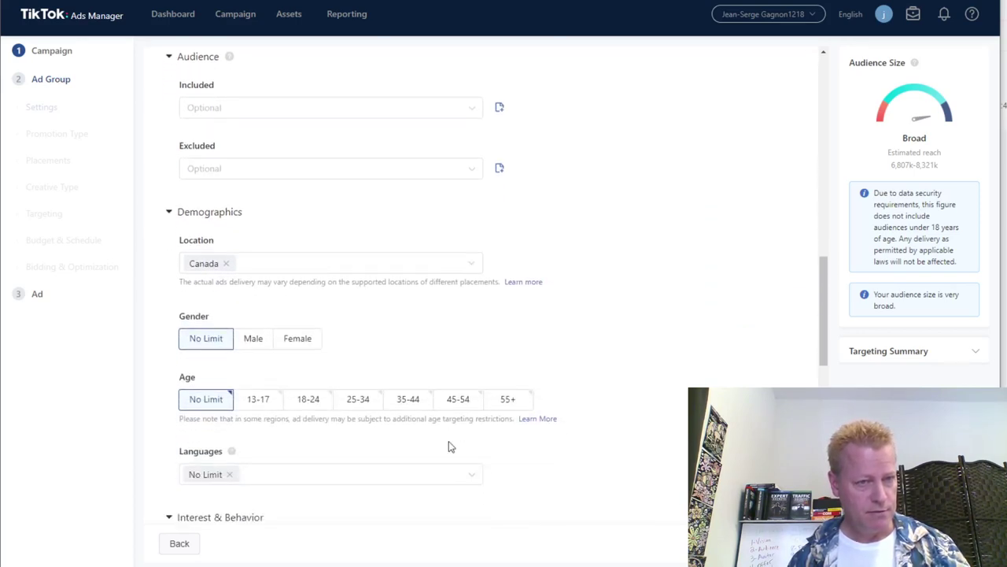
pyautogui.scroll(-3, 450, 446)
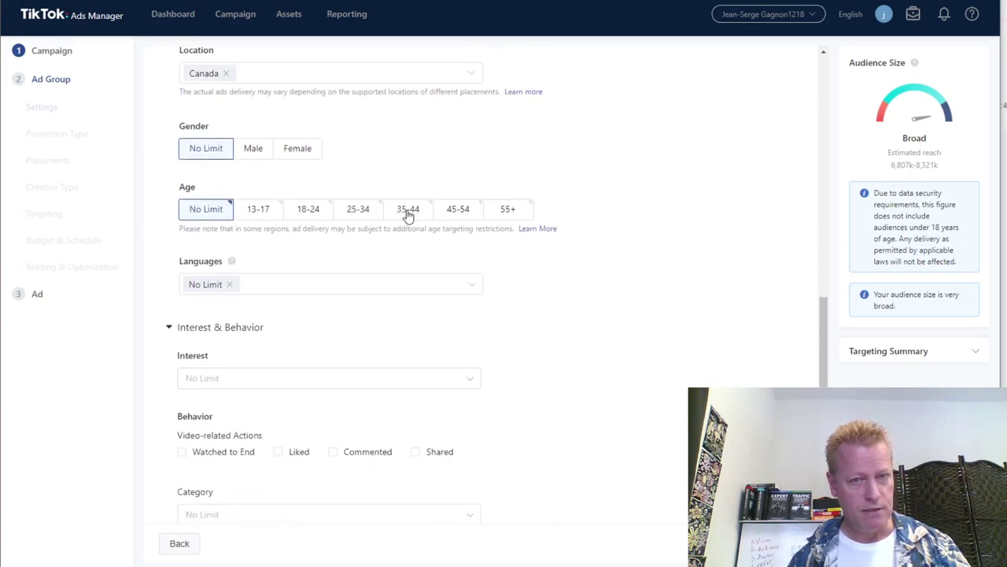
pyautogui.click(367, 218)
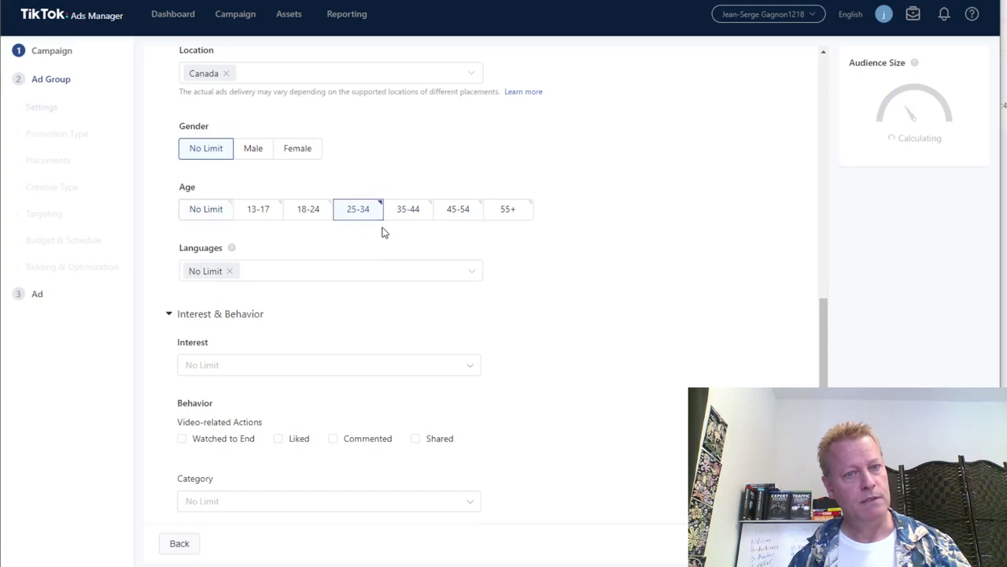
pyautogui.click(406, 212)
pyautogui.click(456, 216)
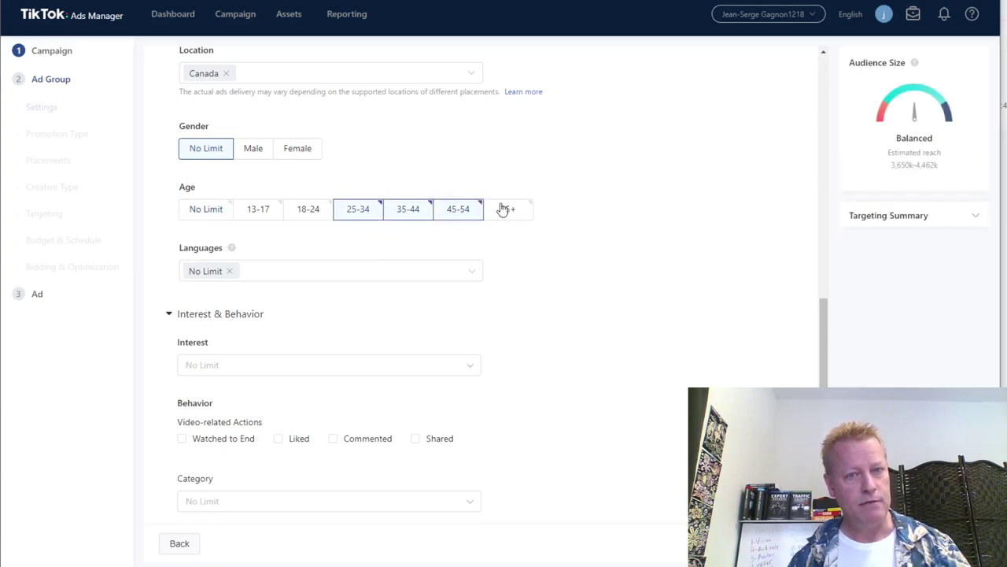
pyautogui.click(504, 209)
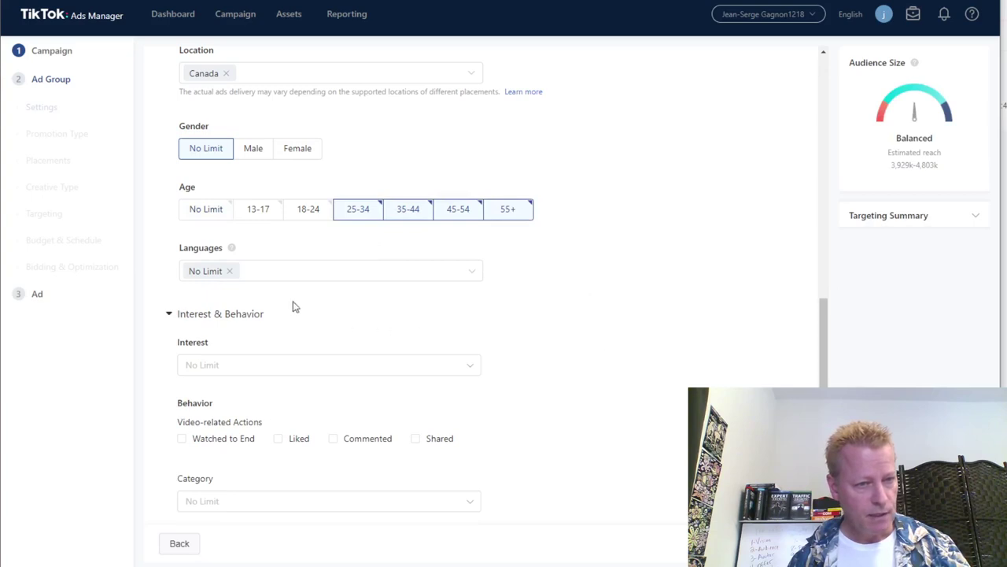
# Replace the No Limit language setting with English only.
pyautogui.click(229, 271)
pyautogui.click(256, 272)
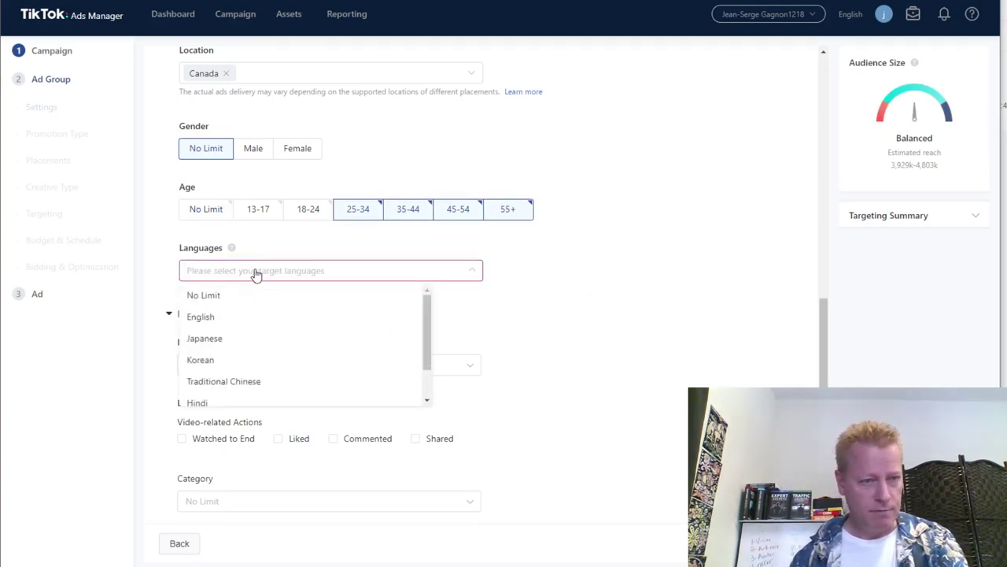
pyautogui.click(256, 272)
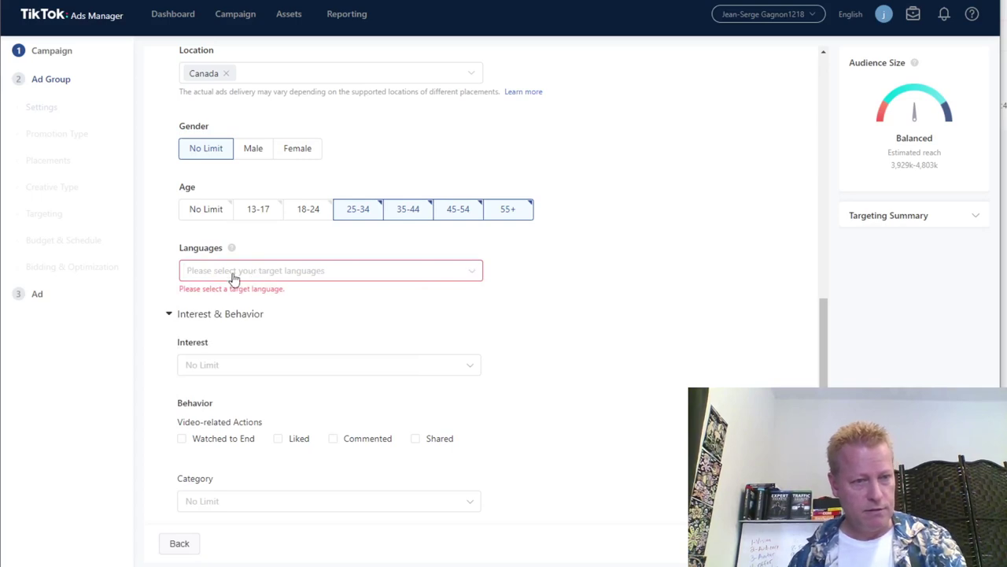
pyautogui.click(251, 277)
pyautogui.scroll(-1, 268, 354)
pyautogui.scroll(1, 228, 322)
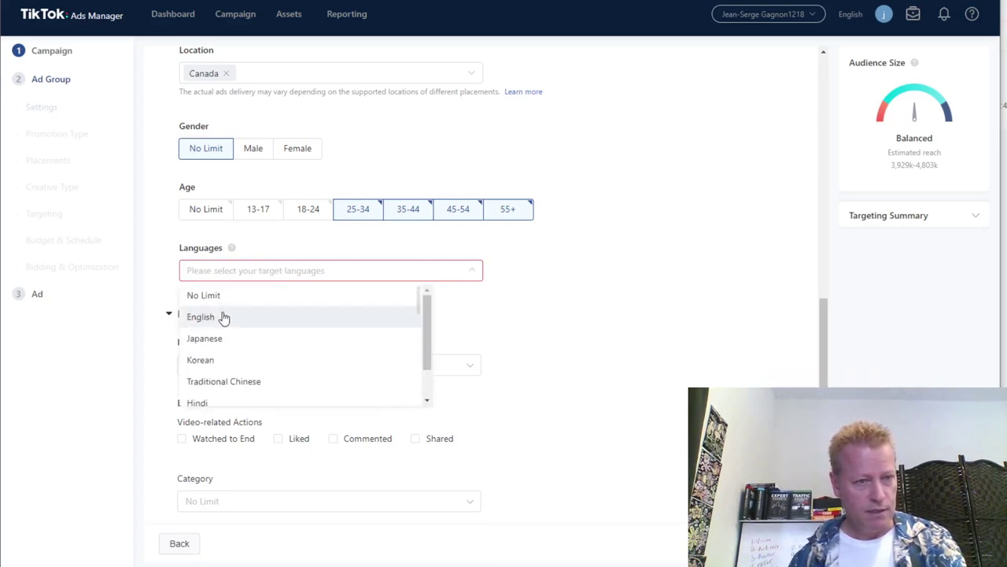
pyautogui.scroll(2, 224, 354)
pyautogui.scroll(-3, 543, 445)
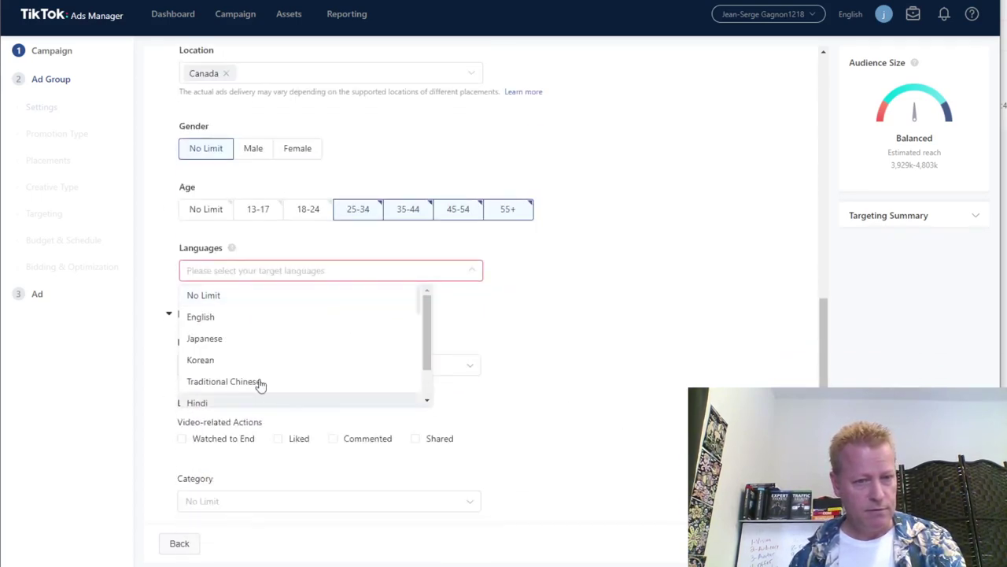
pyautogui.click(201, 317)
pyautogui.click(648, 337)
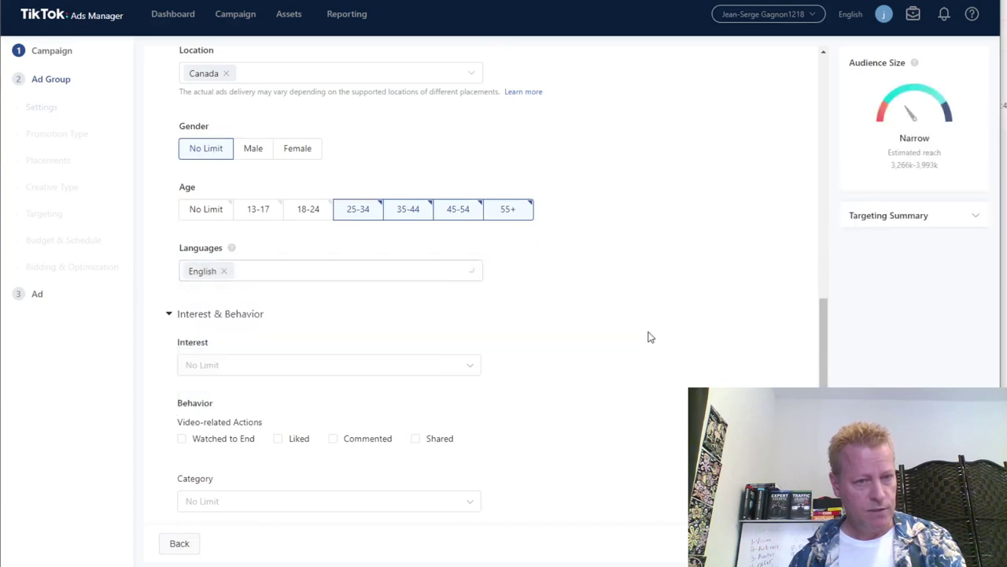
pyautogui.scroll(-2, 649, 364)
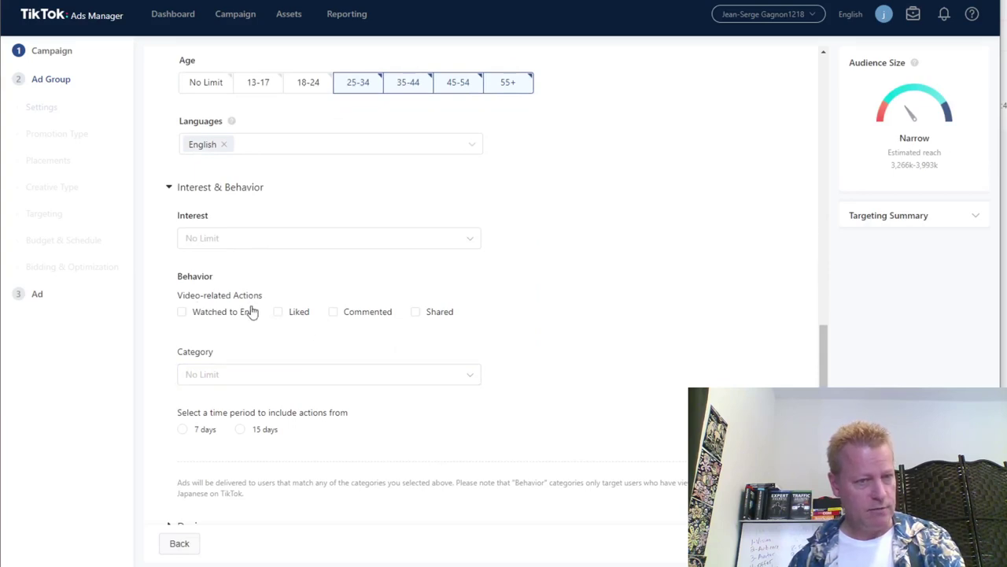
pyautogui.scroll(-2, 611, 347)
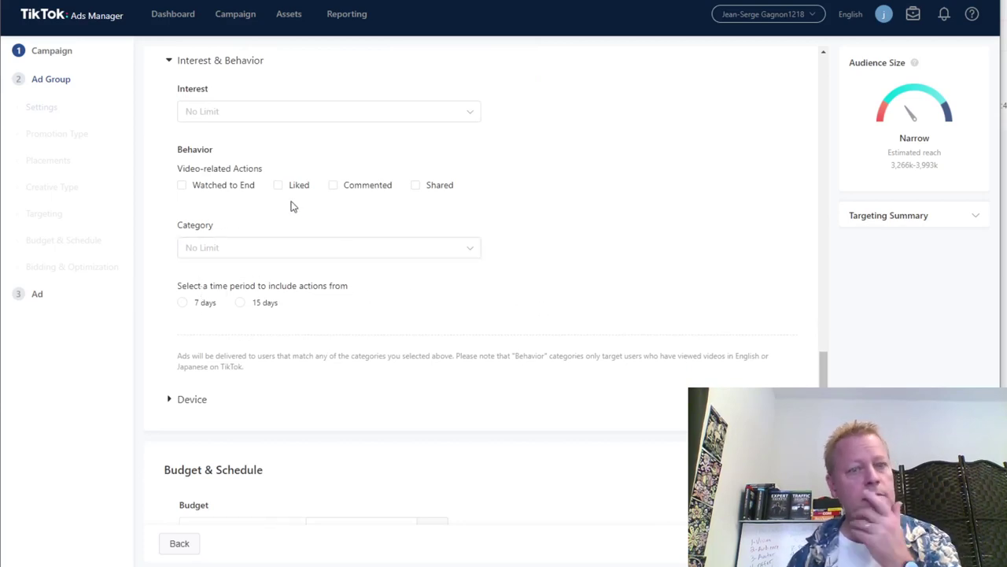
pyautogui.scroll(9, 617, 265)
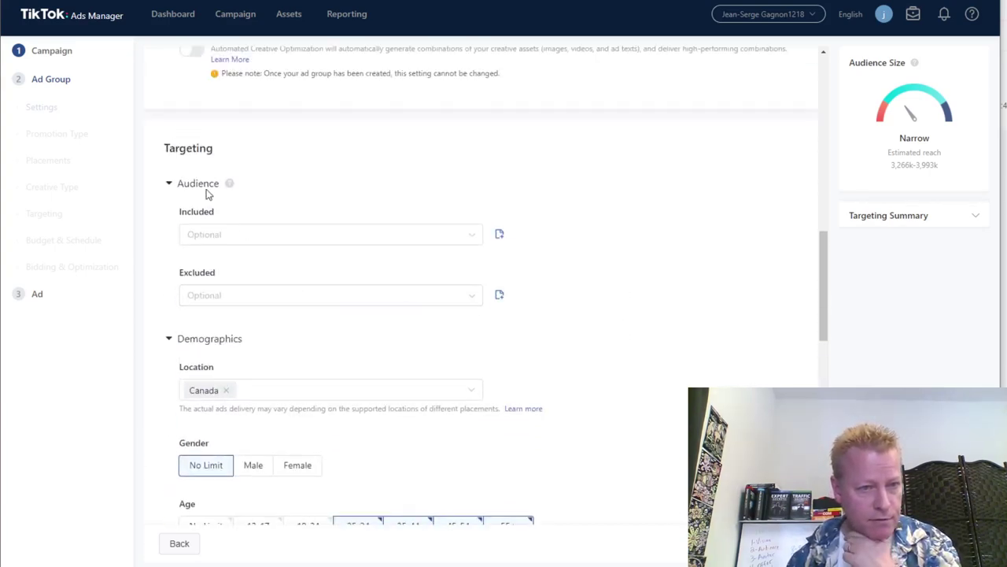
pyautogui.moveTo(229, 186)
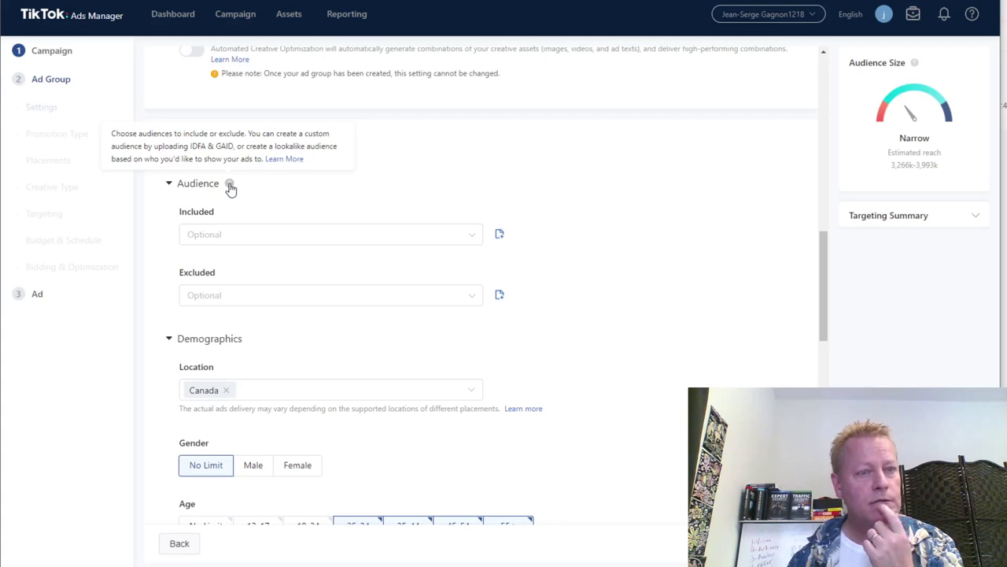
# Choose Create New from the Included audience list and start a custom audience.
pyautogui.click(247, 239)
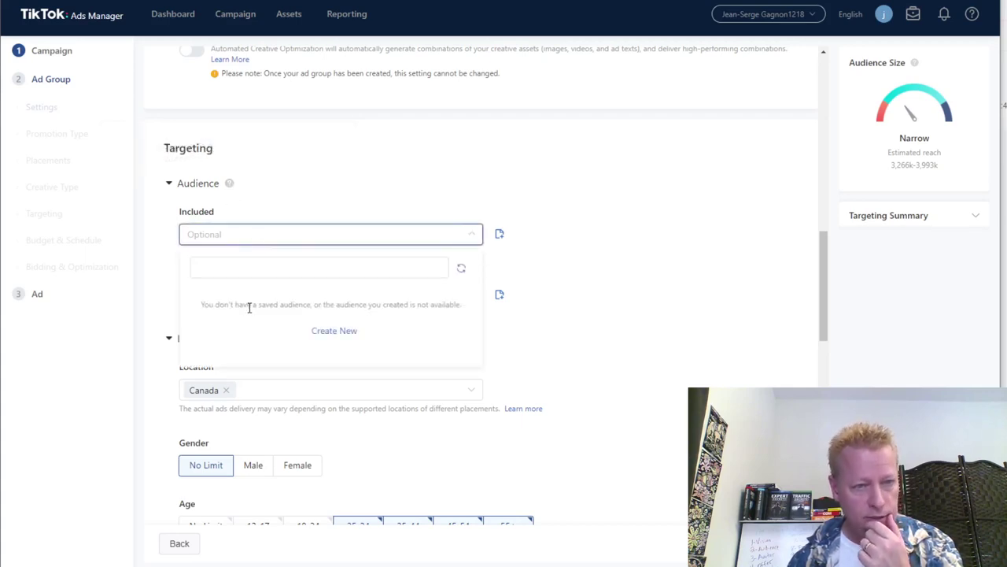
pyautogui.click(341, 332)
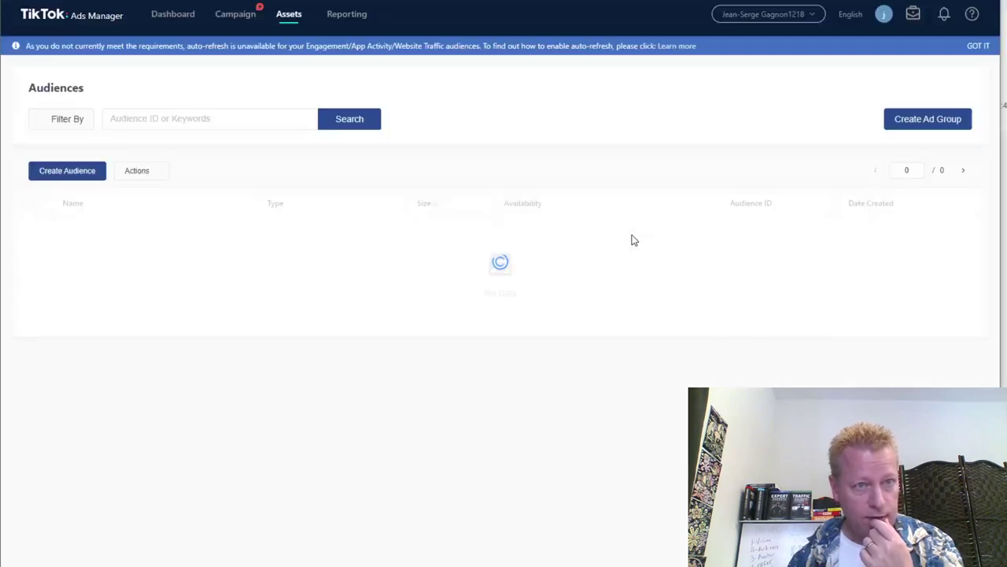
pyautogui.click(73, 173)
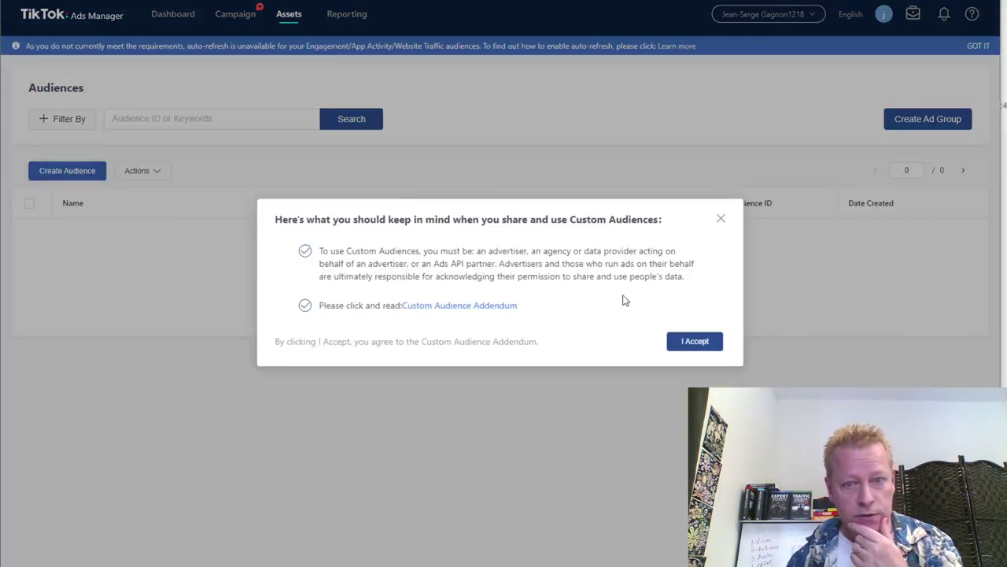
# Accept the Custom Audiences terms and set up an Engagement audience: 2-Second Video View, 90 days.
pyautogui.click(685, 342)
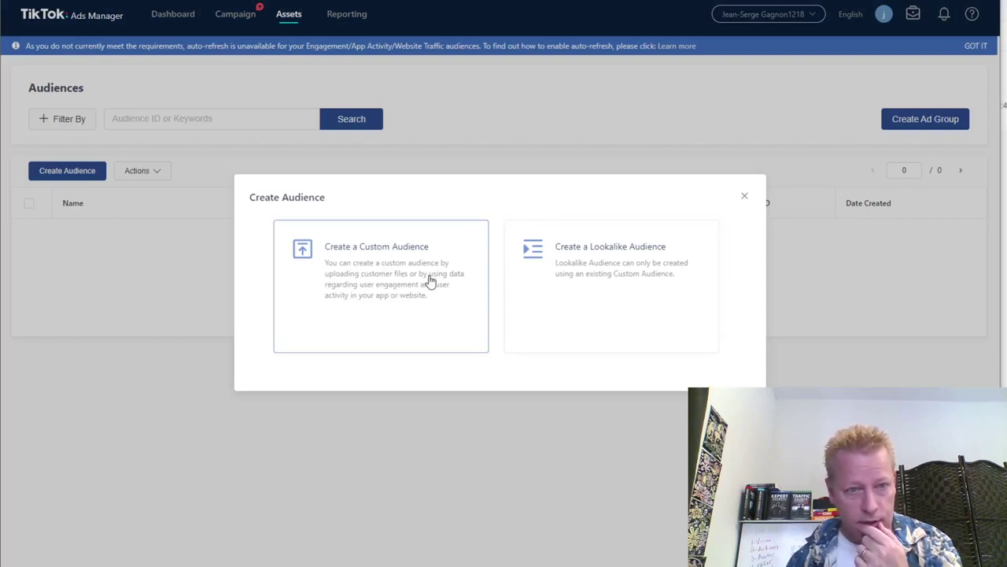
pyautogui.click(391, 305)
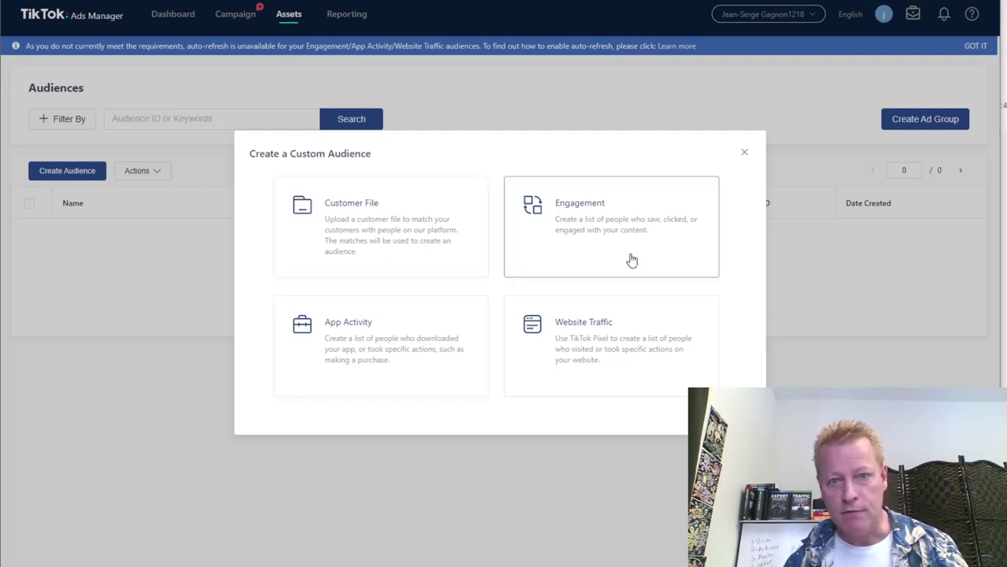
pyautogui.click(626, 239)
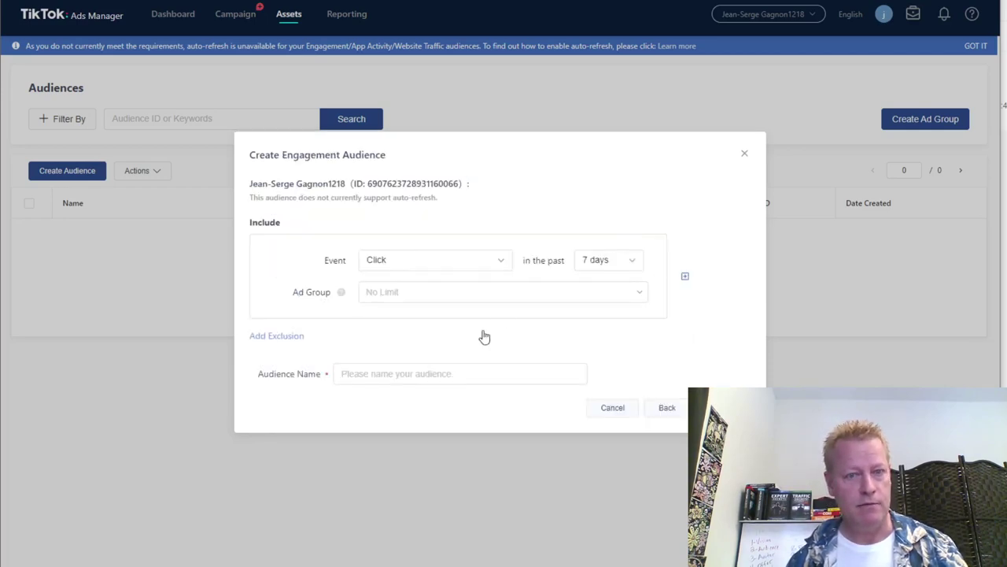
pyautogui.click(631, 263)
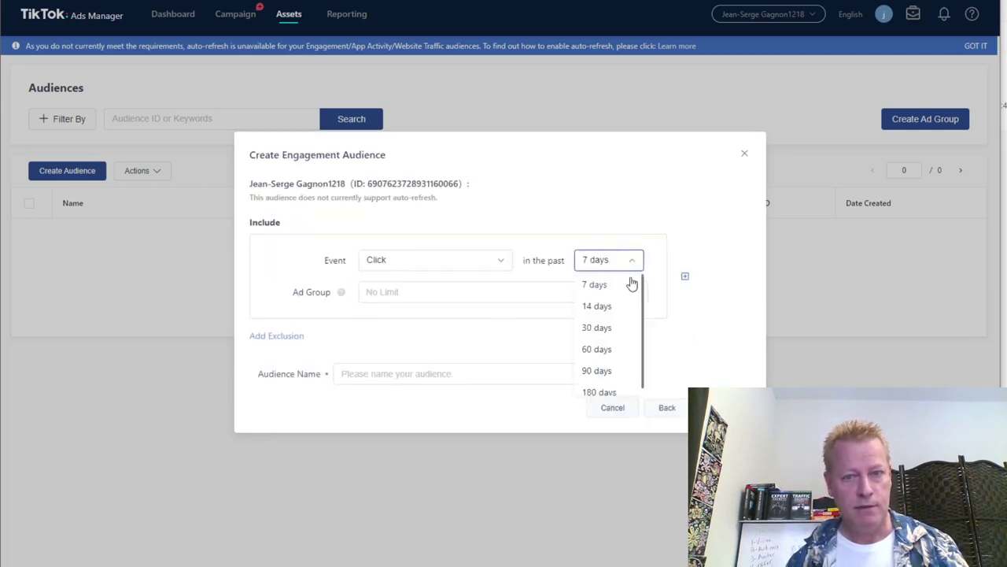
pyautogui.click(603, 363)
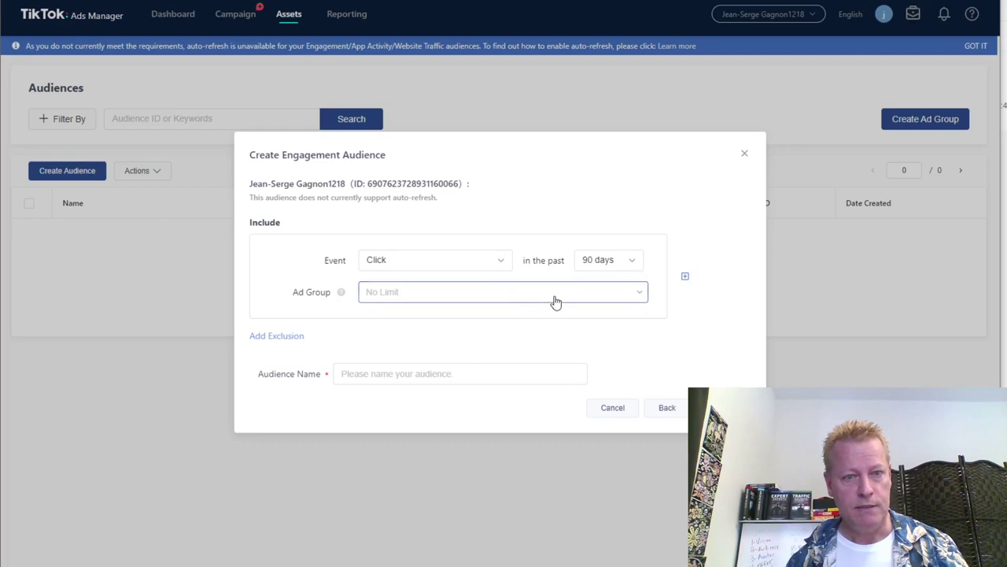
pyautogui.click(503, 263)
pyautogui.scroll(-2, 450, 341)
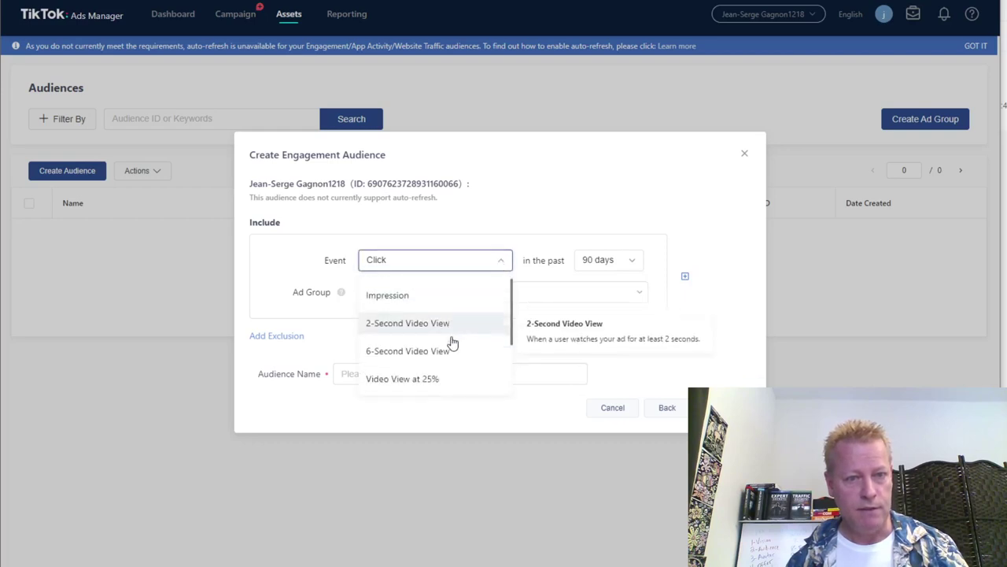
pyautogui.scroll(2, 431, 331)
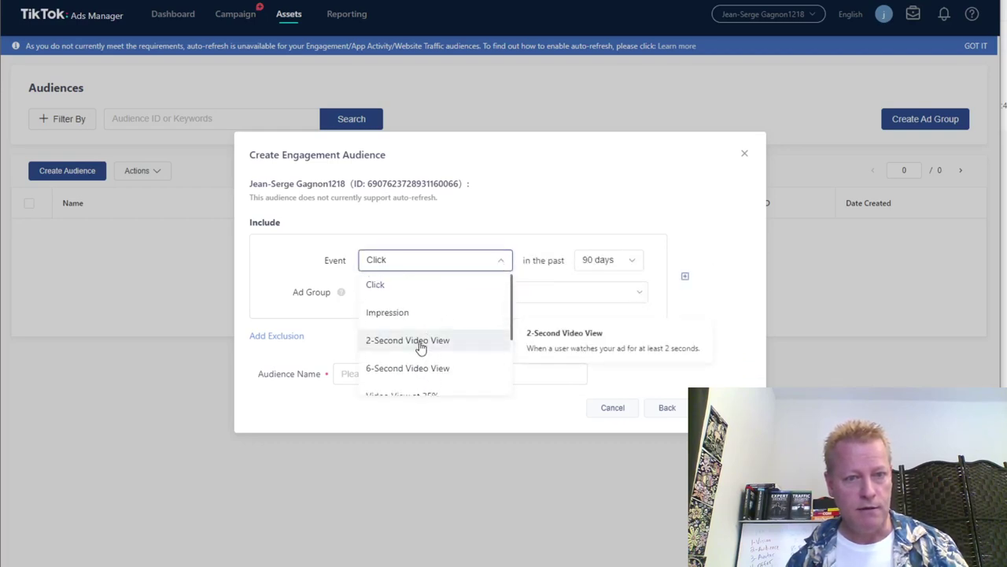
pyautogui.click(421, 345)
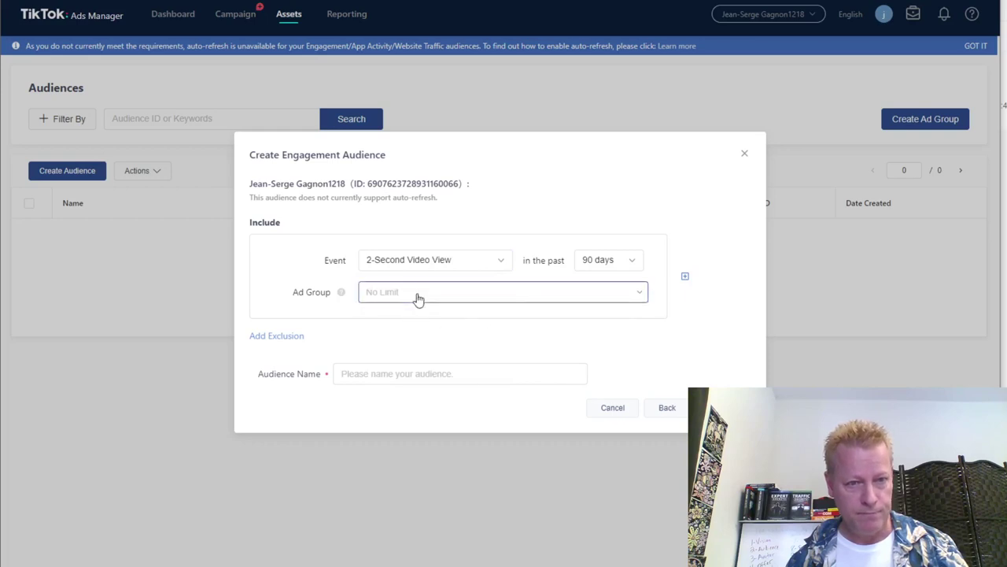
# Name the audience '2 second video views' and create it.
pyautogui.click(417, 296)
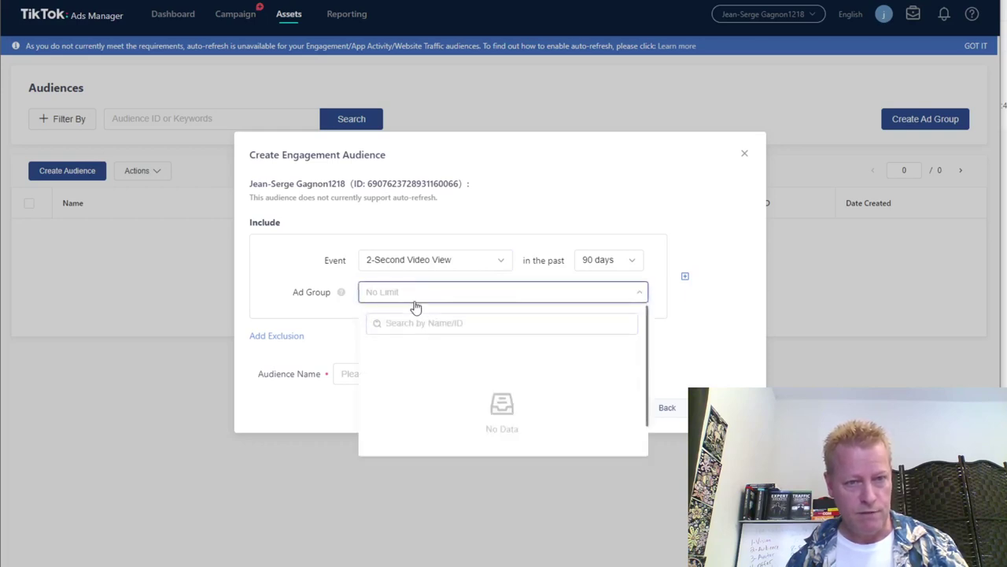
pyautogui.moveTo(344, 297)
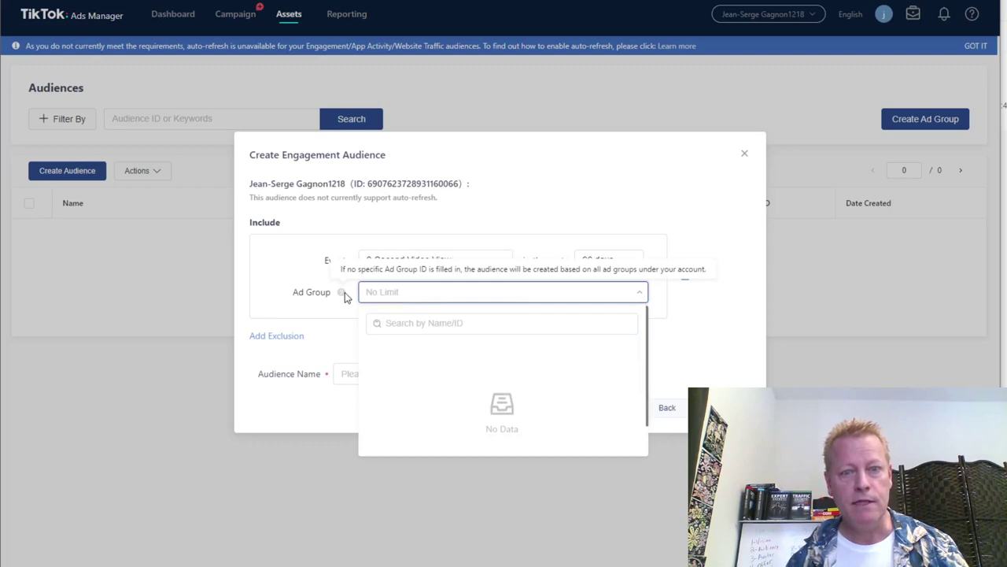
pyautogui.click(672, 337)
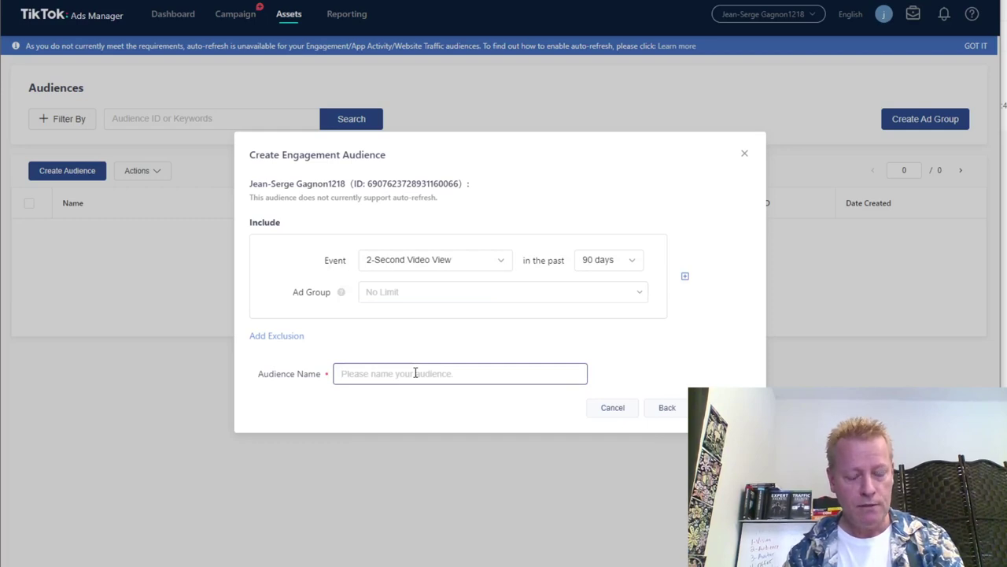
pyautogui.write('2 second')
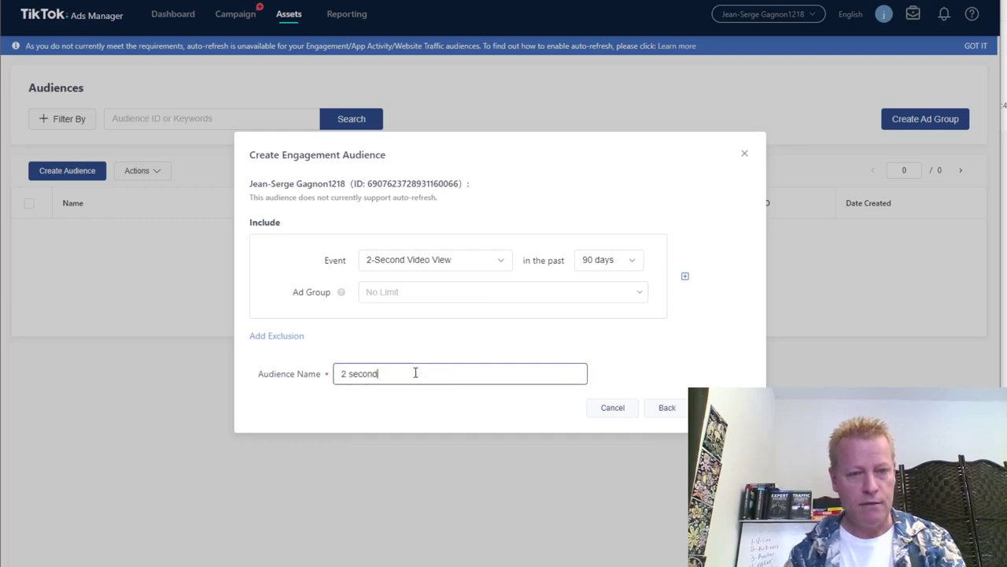
pyautogui.write(' video views')
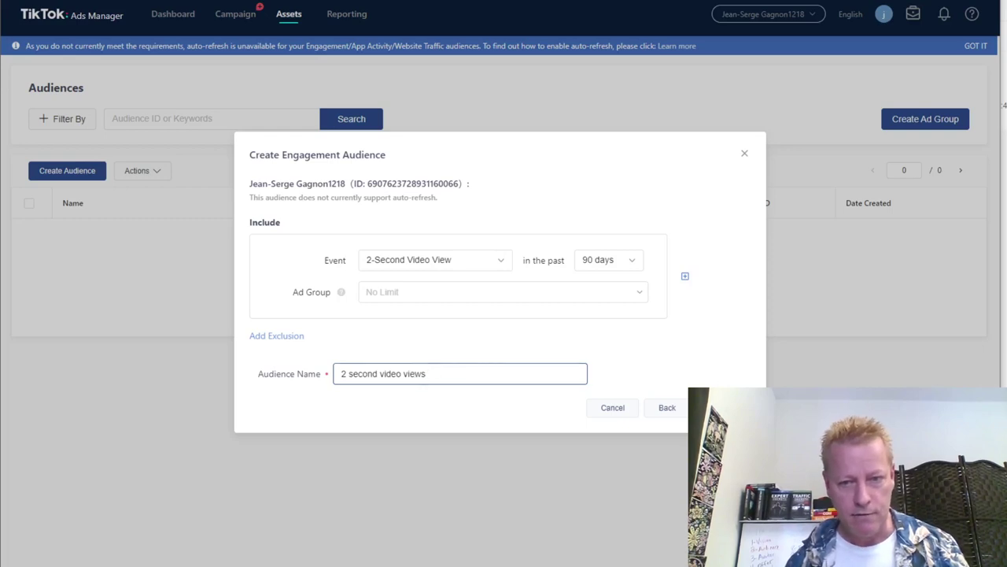
pyautogui.click(715, 334)
pyautogui.click(718, 407)
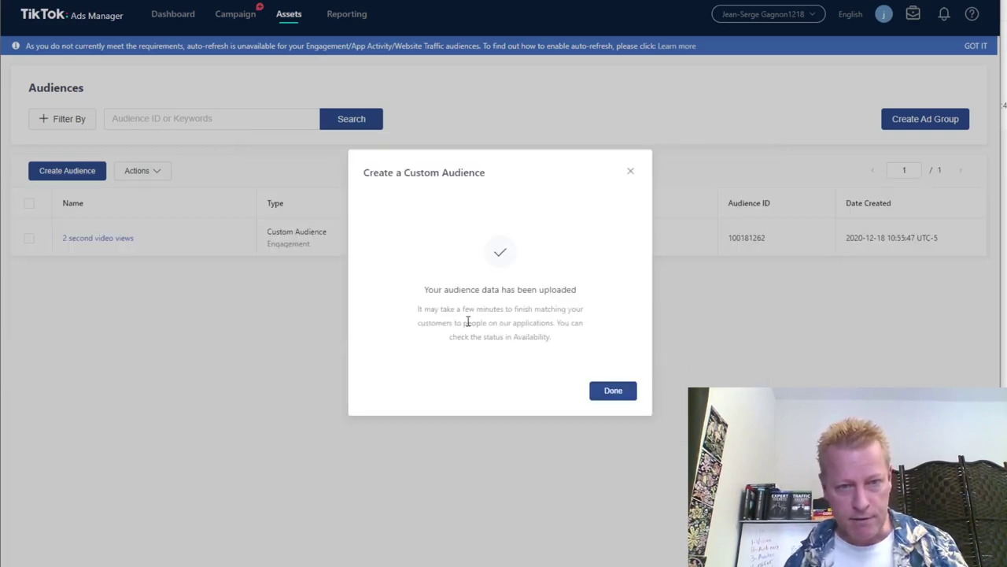
# Close the audience confirmation and open Account Info from the account menu.
pyautogui.click(613, 392)
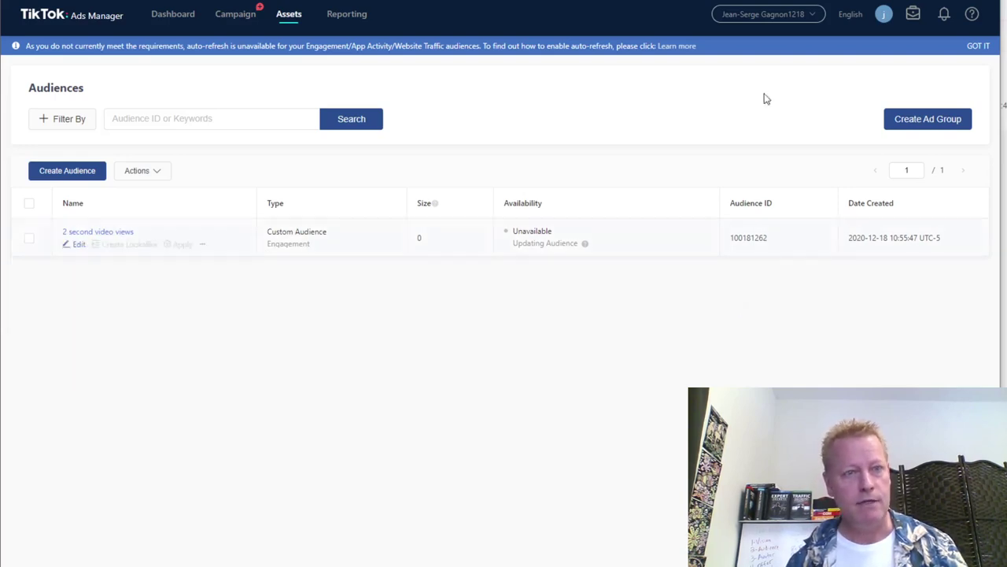
pyautogui.click(785, 22)
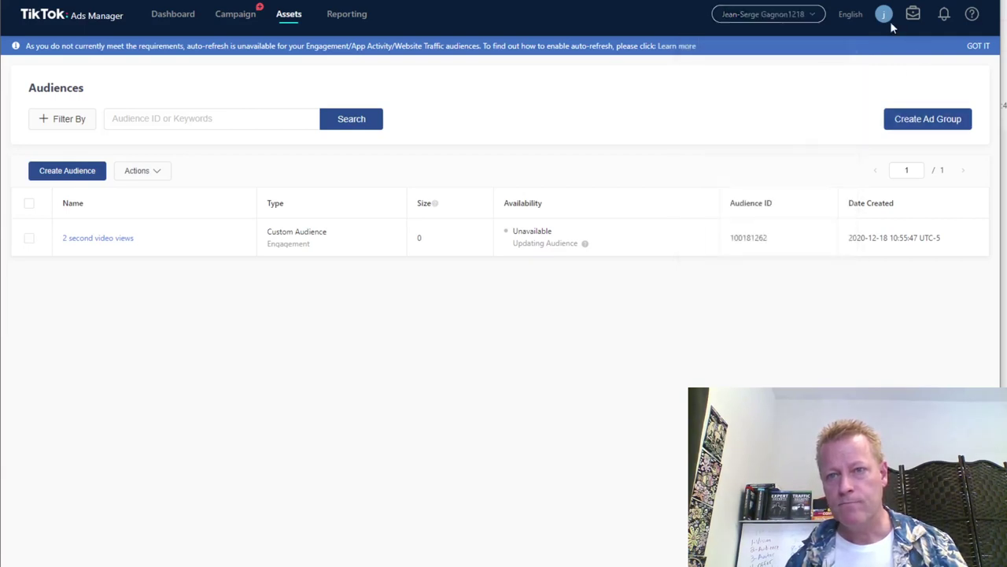
pyautogui.moveTo(971, 18)
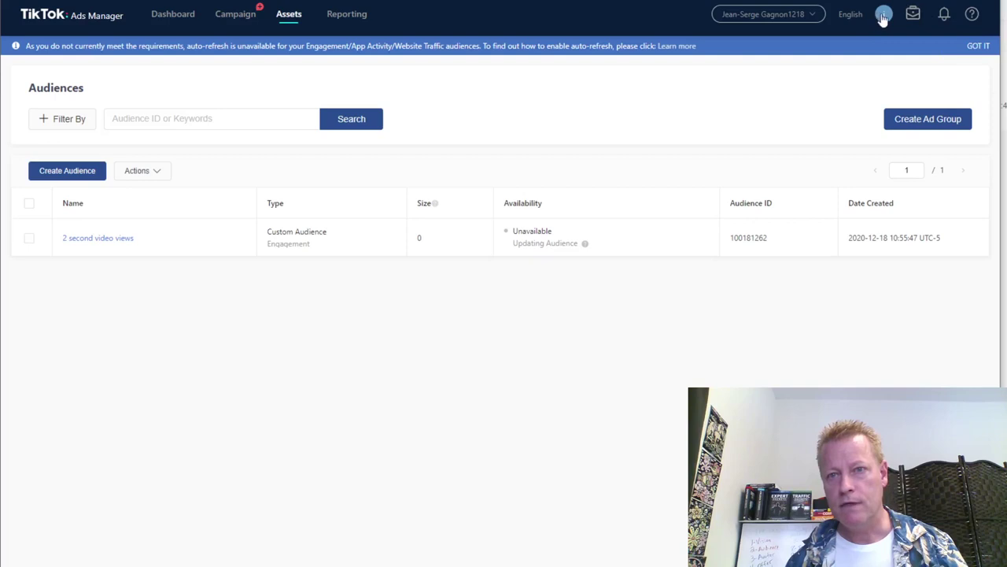
pyautogui.moveTo(883, 19)
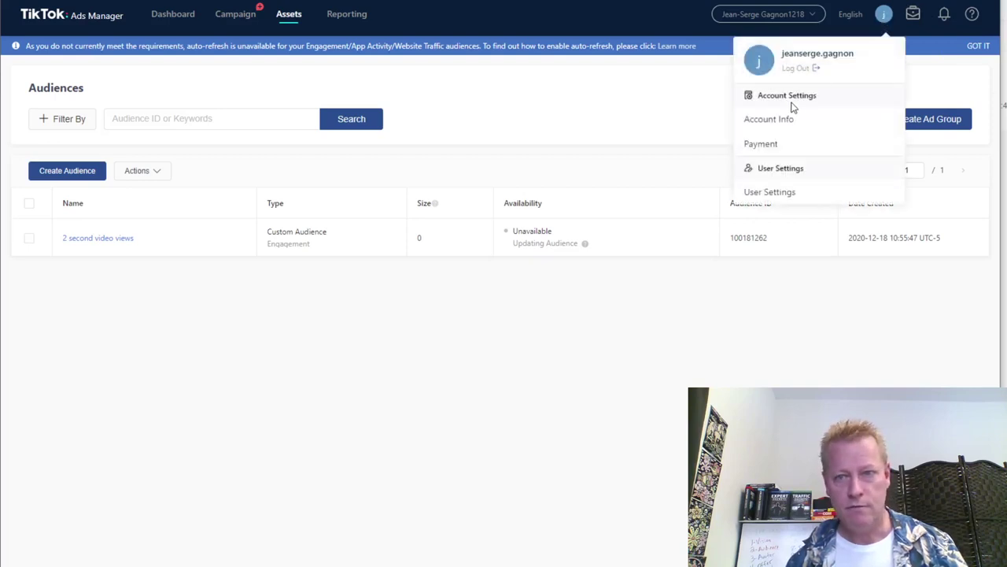
pyautogui.click(788, 121)
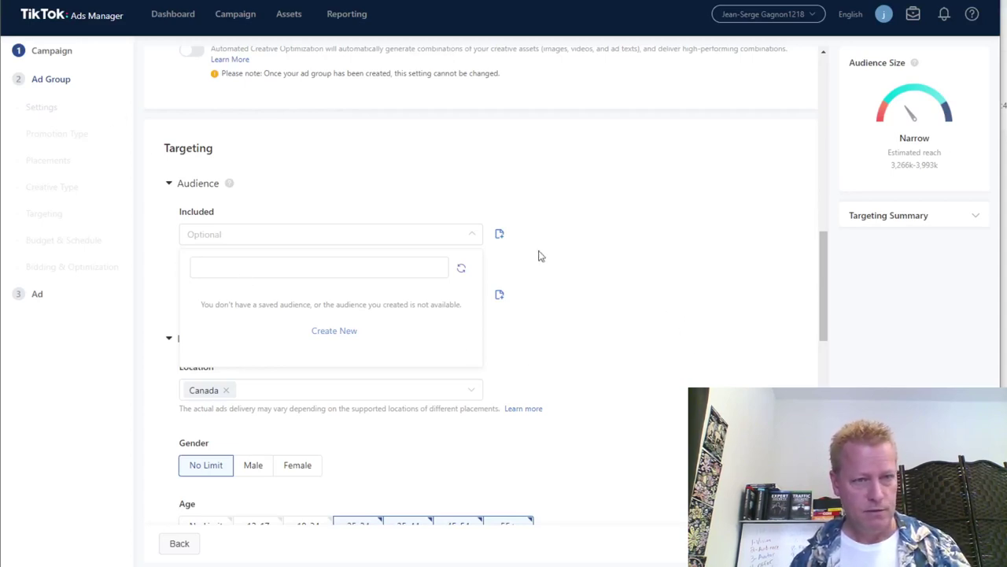
# Check the Included audience list for the new audience, finding none available.
pyautogui.scroll(2, 618, 262)
pyautogui.scroll(-2, 618, 262)
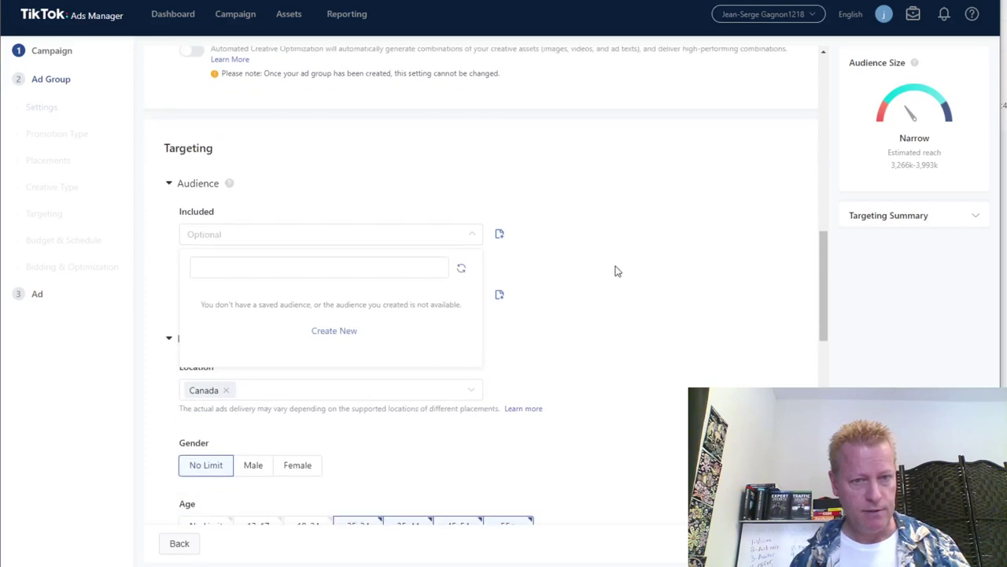
pyautogui.click(406, 268)
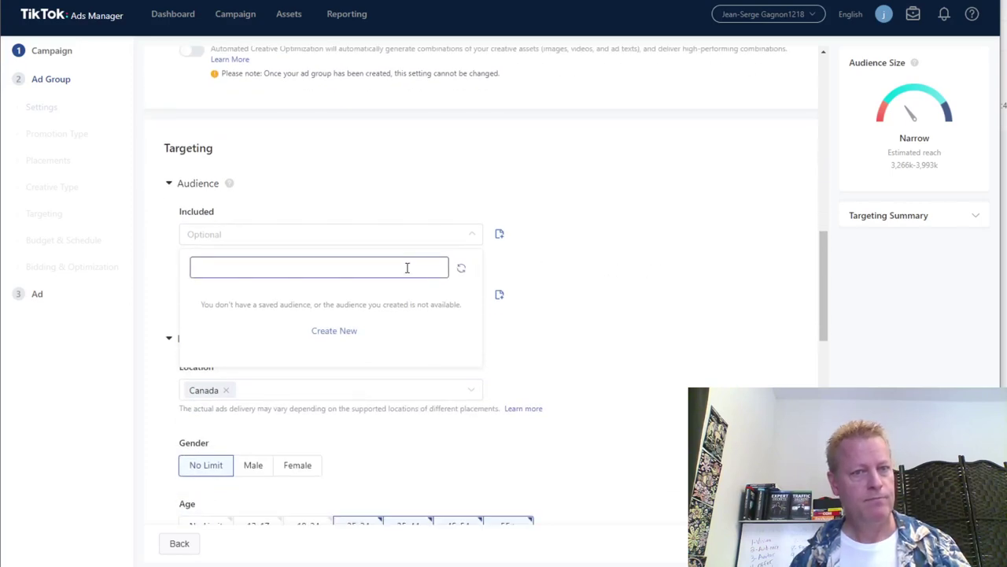
pyautogui.click(583, 264)
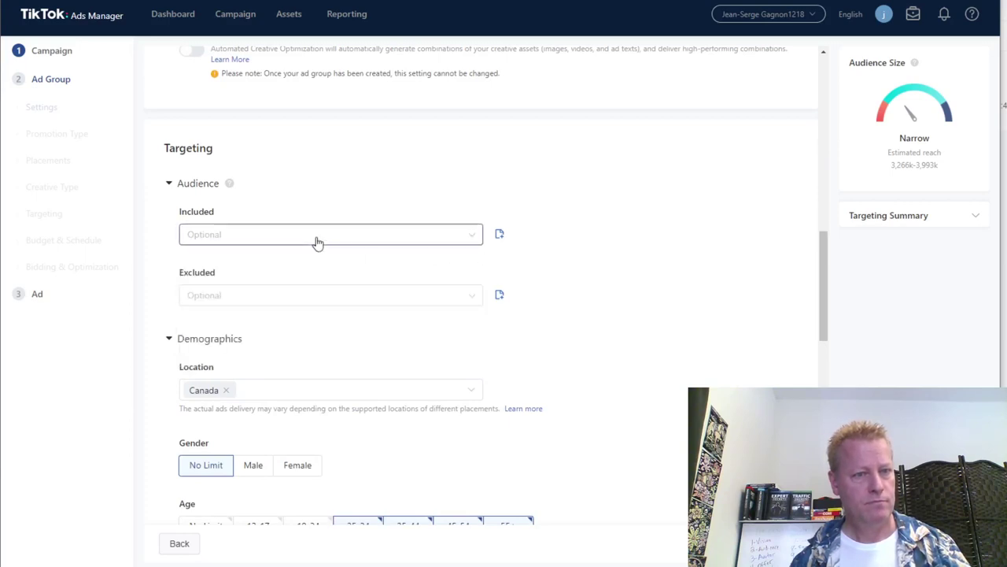
pyautogui.click(451, 245)
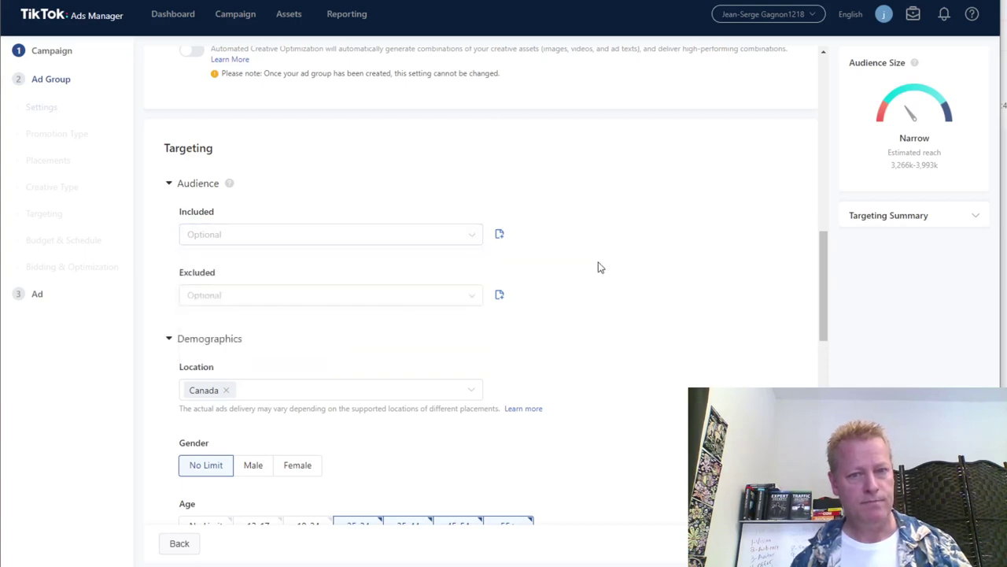
# Scroll the ad group form down to the Targeting section showing Canada as location.
pyautogui.scroll(-3, 603, 259)
pyautogui.scroll(1, 616, 263)
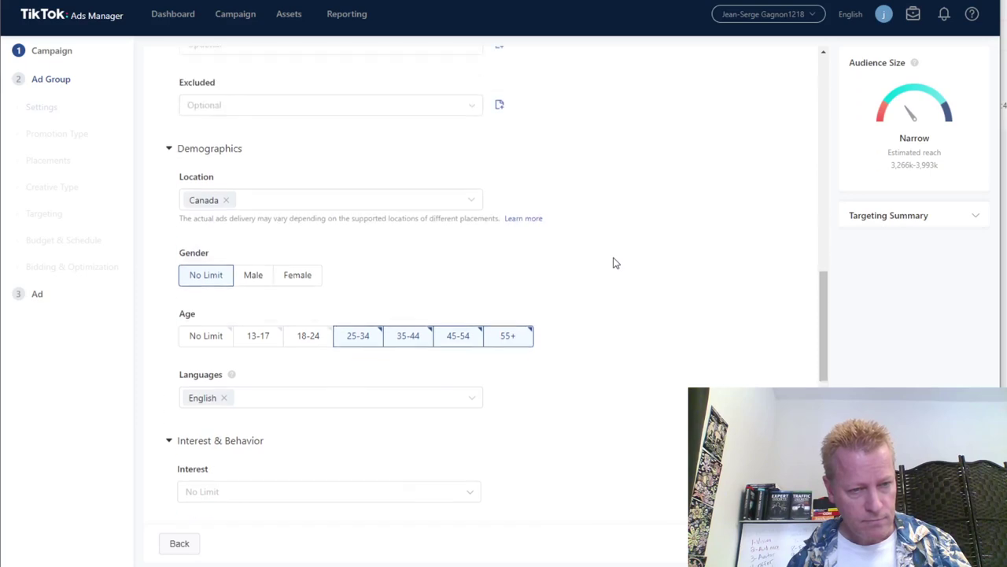
pyautogui.scroll(-2, 615, 263)
pyautogui.scroll(5, 616, 262)
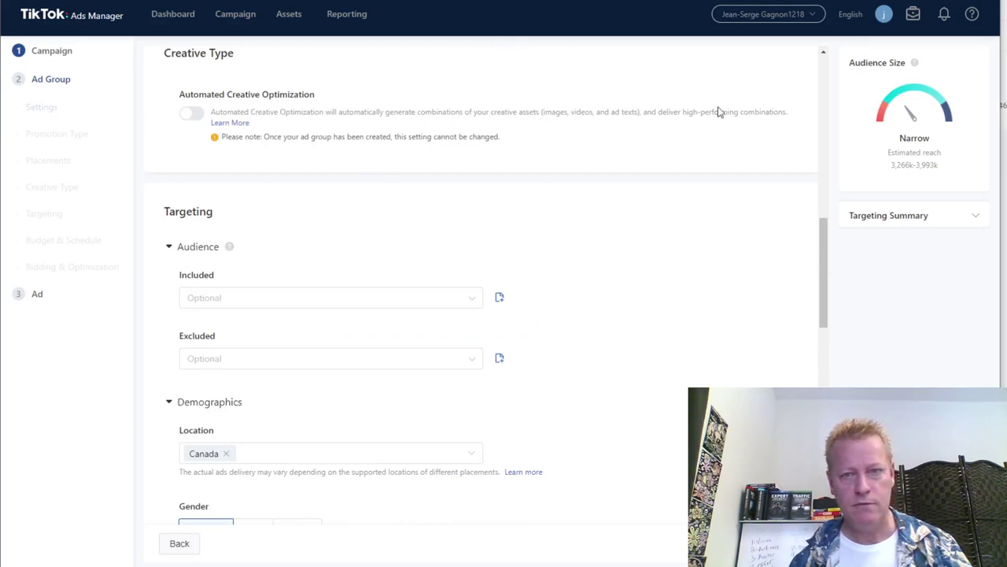
pyautogui.scroll(-4, 660, 303)
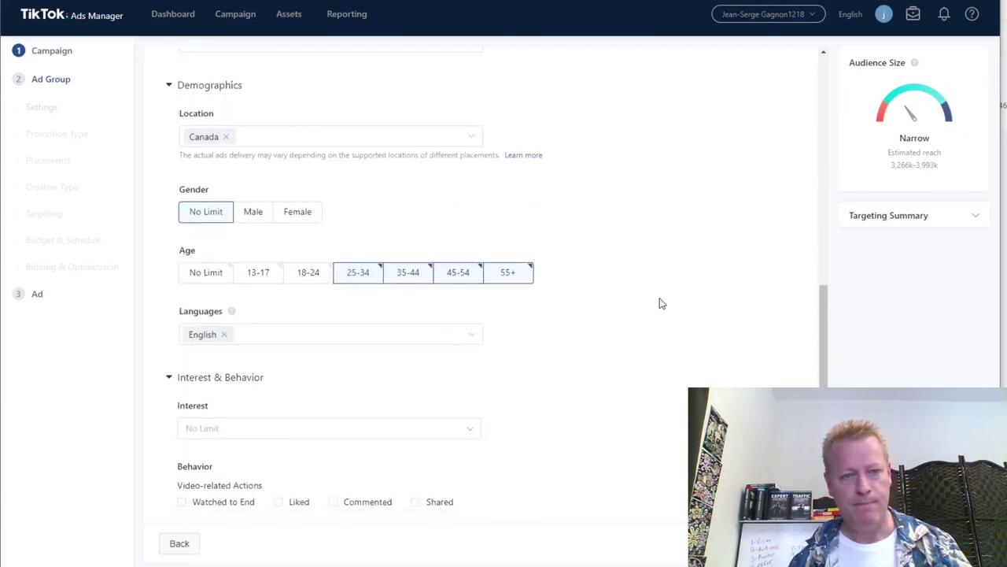
pyautogui.scroll(-10, 659, 303)
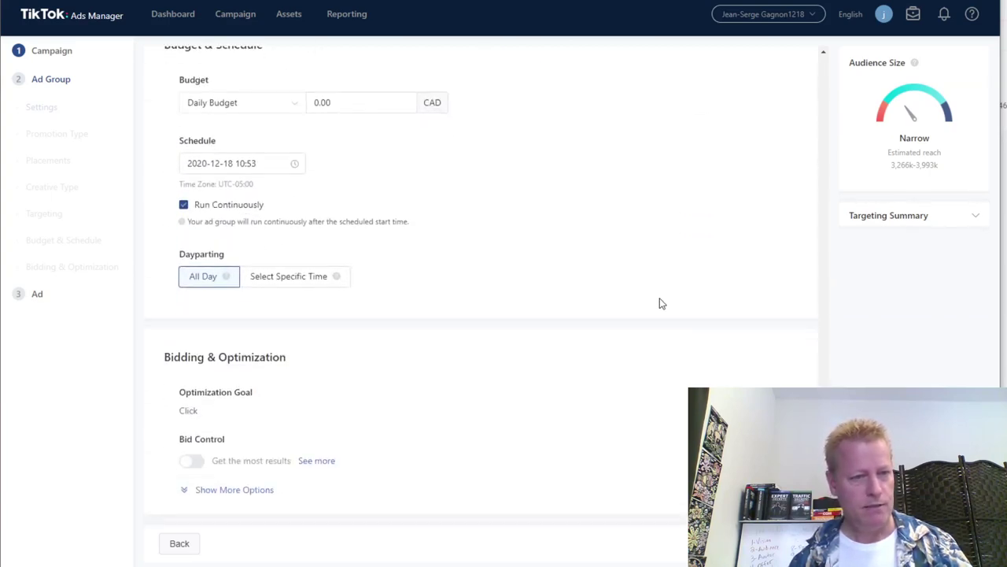
pyautogui.scroll(12, 659, 303)
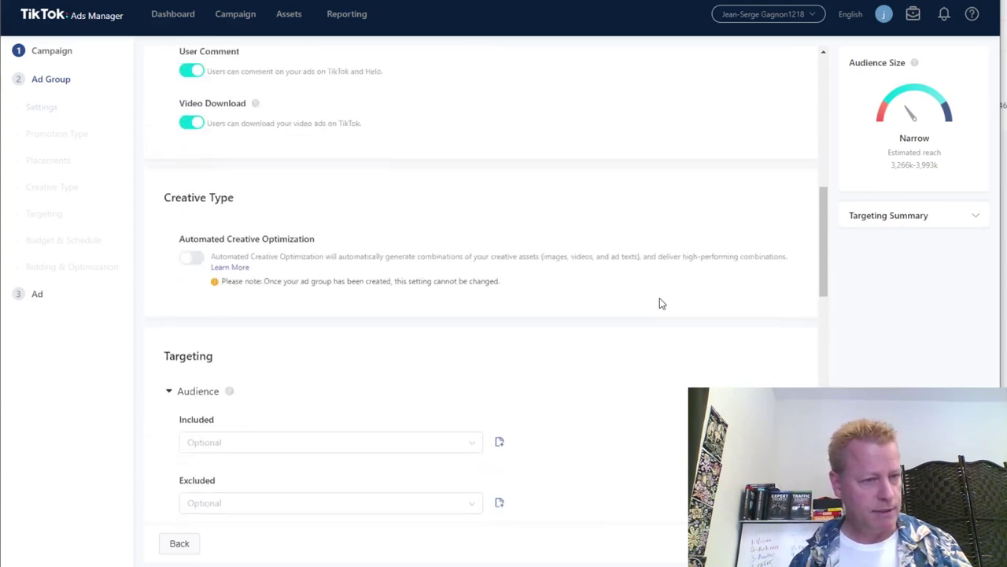
pyautogui.scroll(4, 319, 175)
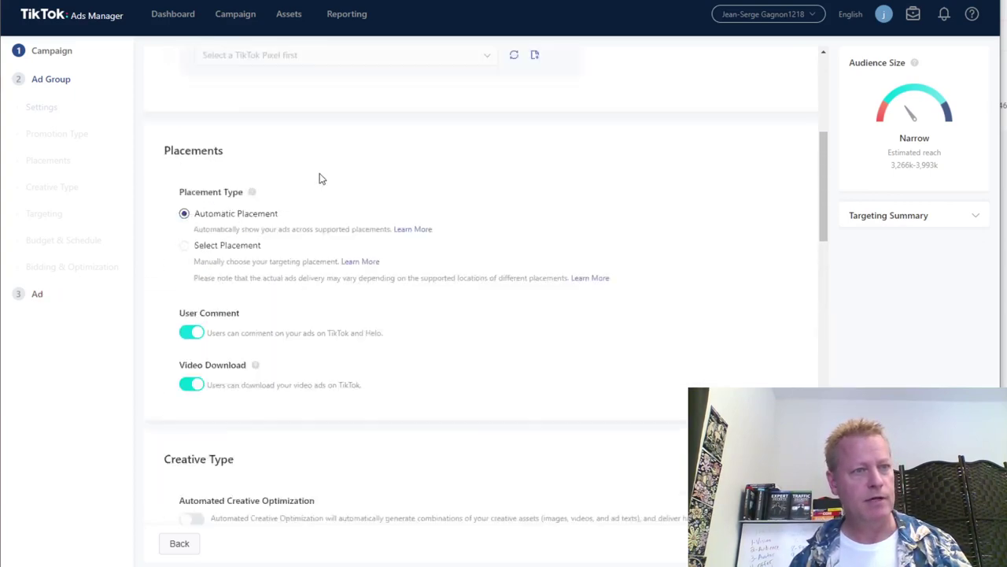
pyautogui.scroll(3, 496, 246)
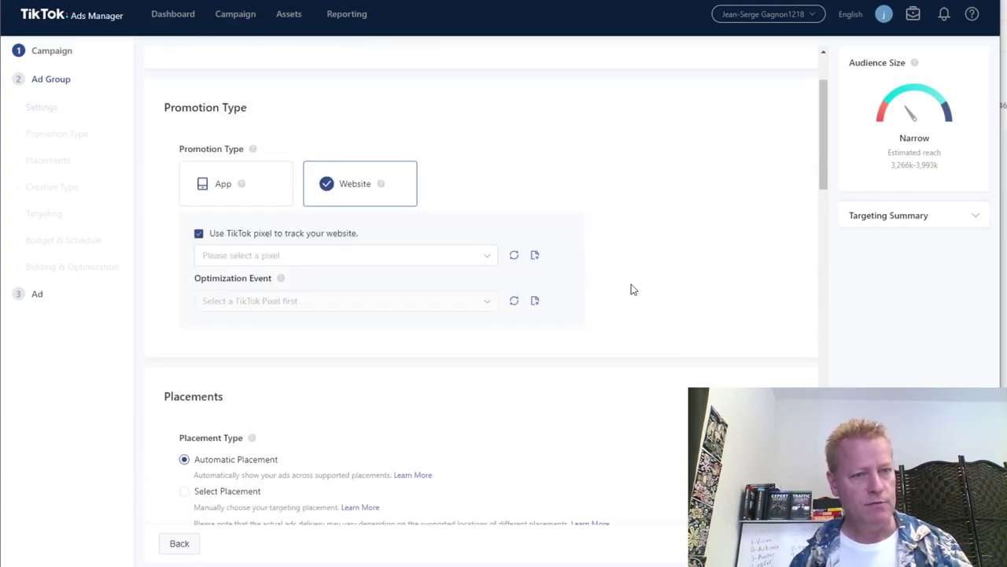
pyautogui.scroll(1, 632, 289)
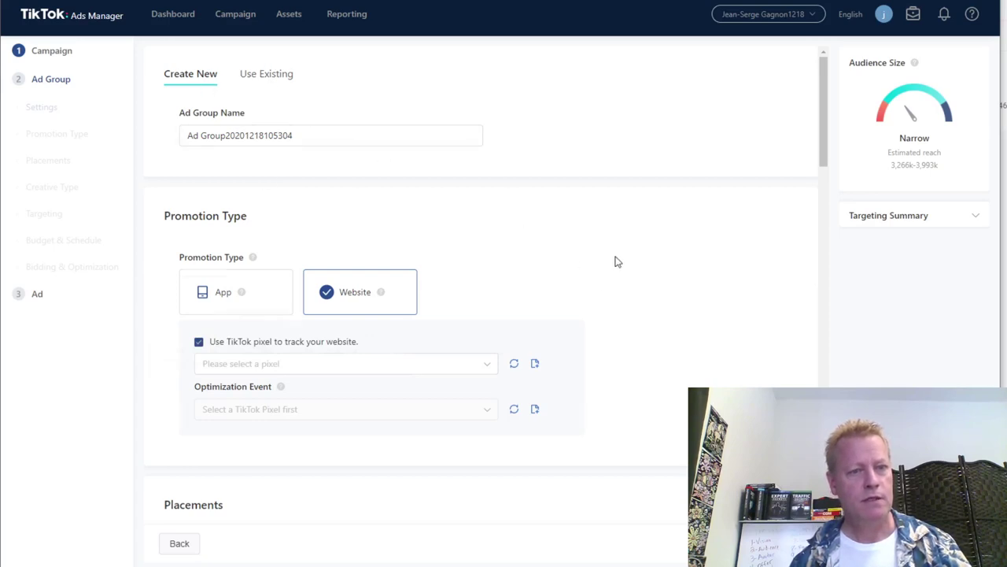
pyautogui.scroll(-4, 618, 261)
pyautogui.scroll(-3, 539, 393)
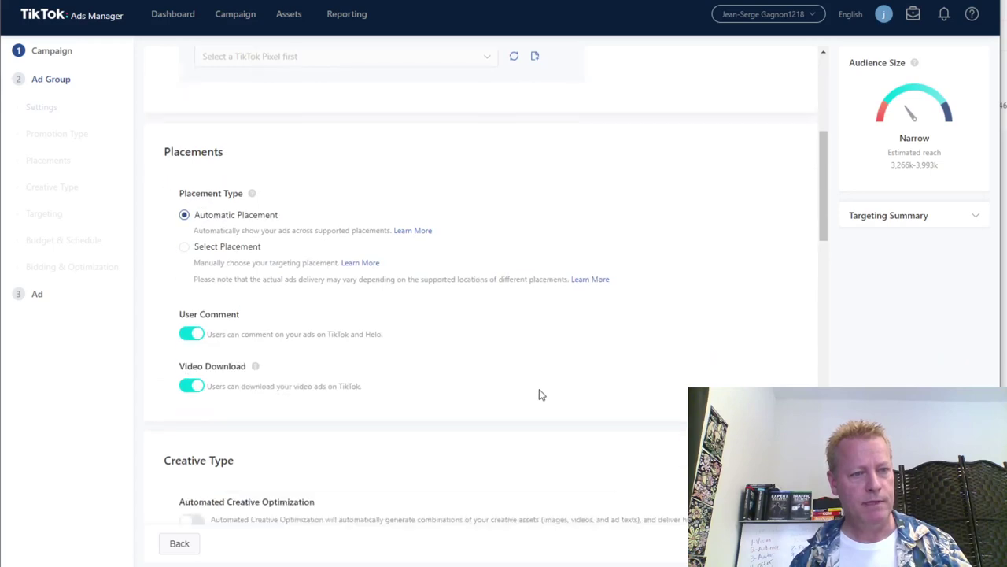
pyautogui.scroll(-3, 543, 390)
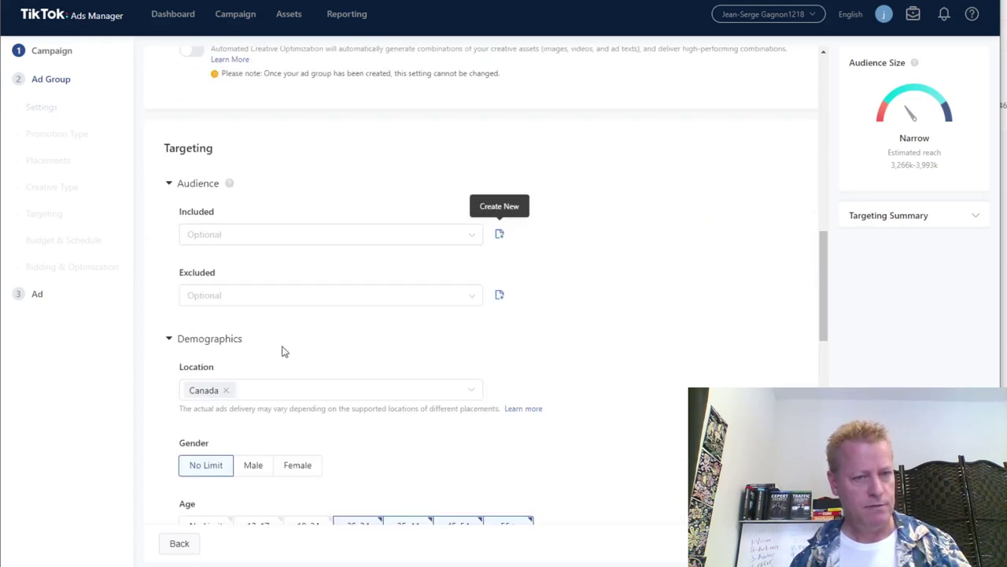
# Set the target locations to Canada and United States.
pyautogui.click(226, 390)
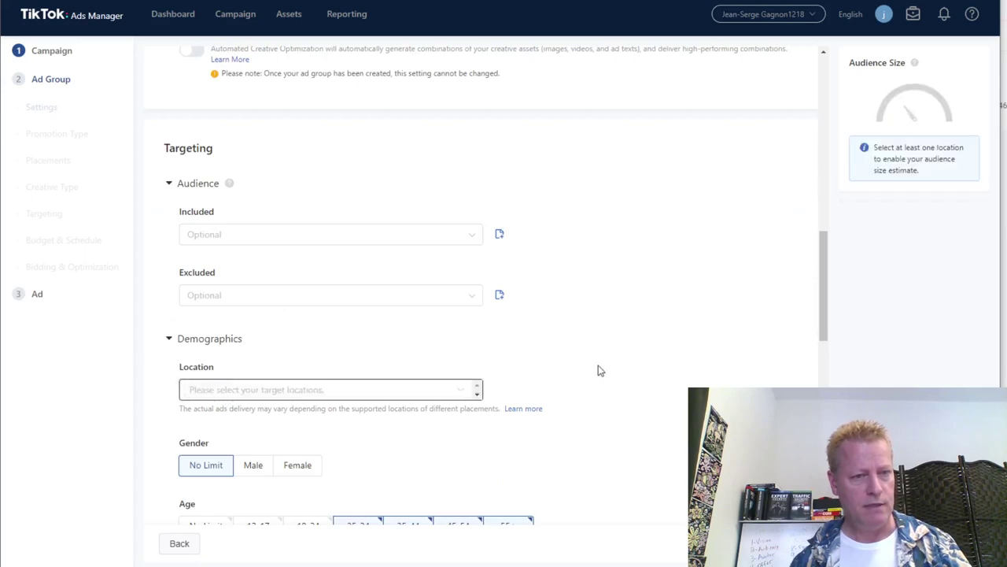
pyautogui.click(299, 390)
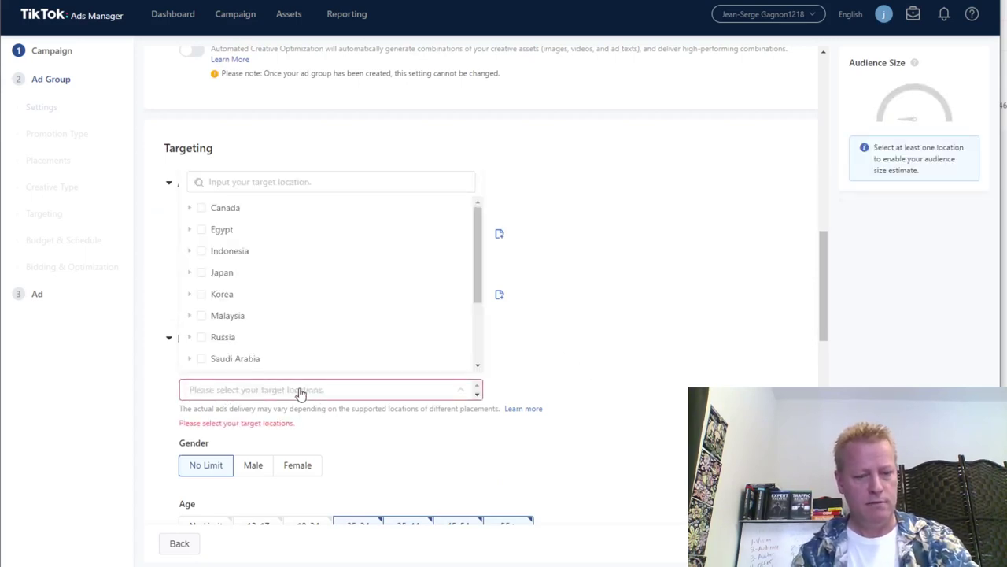
pyautogui.click(299, 390)
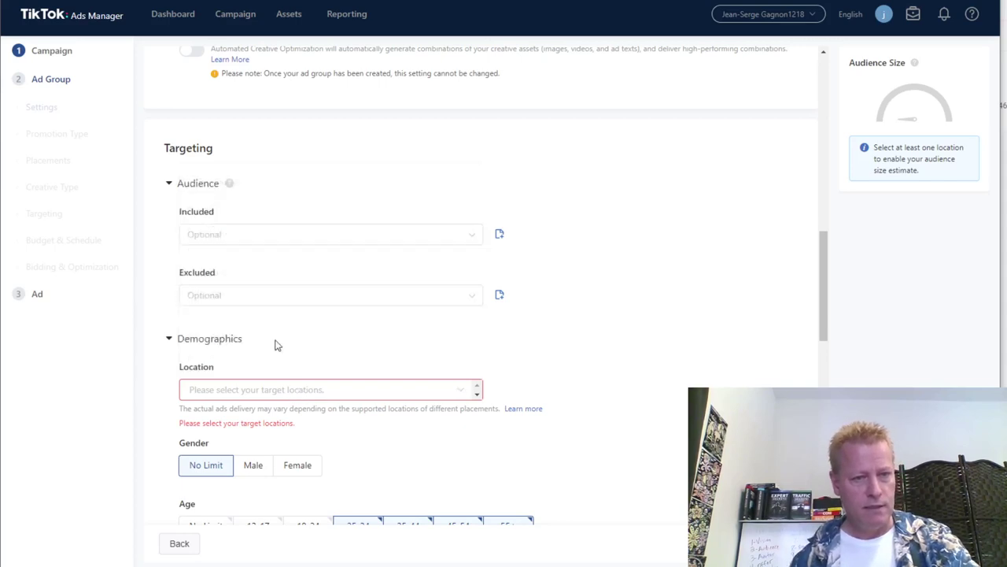
pyautogui.click(227, 392)
pyautogui.click(203, 210)
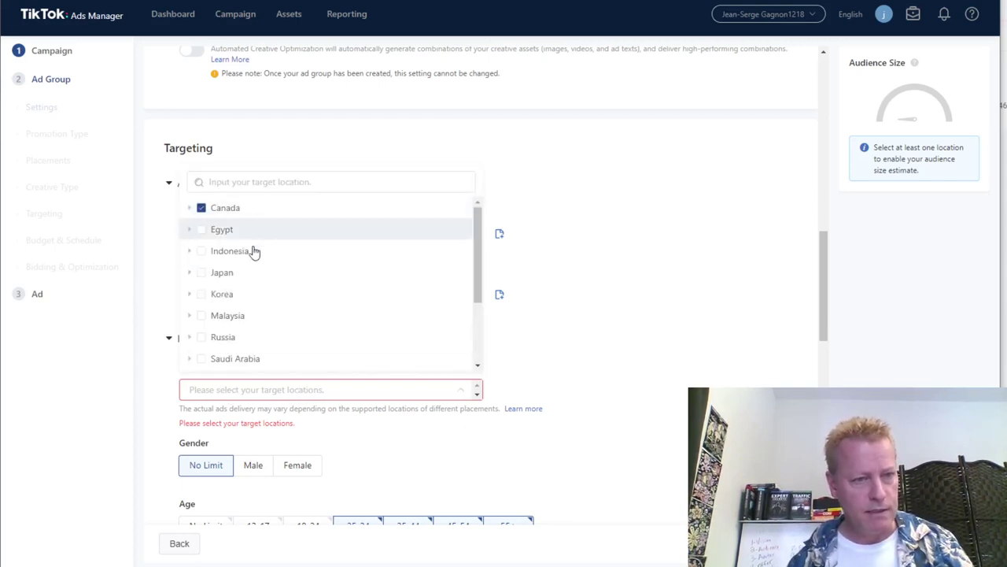
pyautogui.scroll(-3, 236, 331)
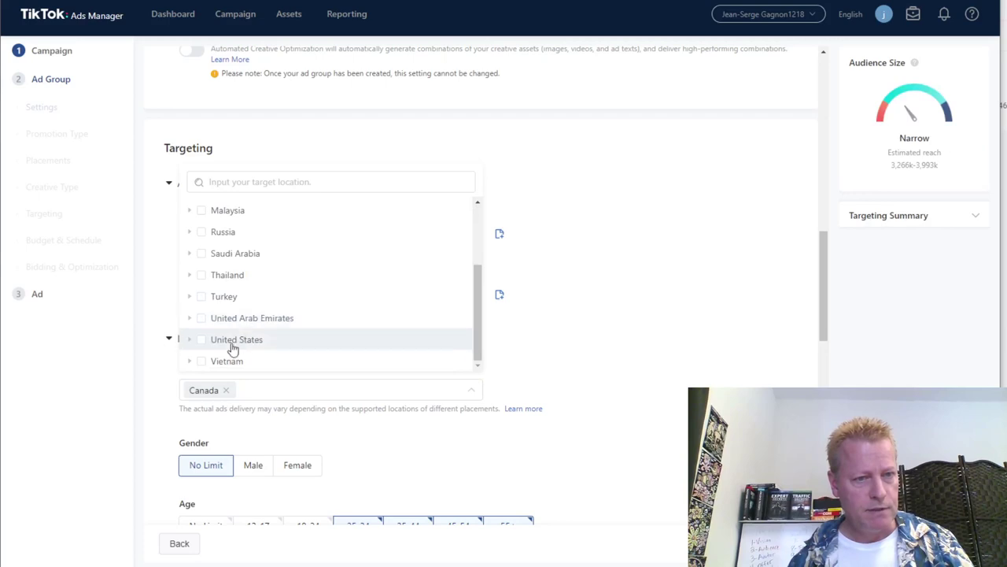
pyautogui.click(253, 337)
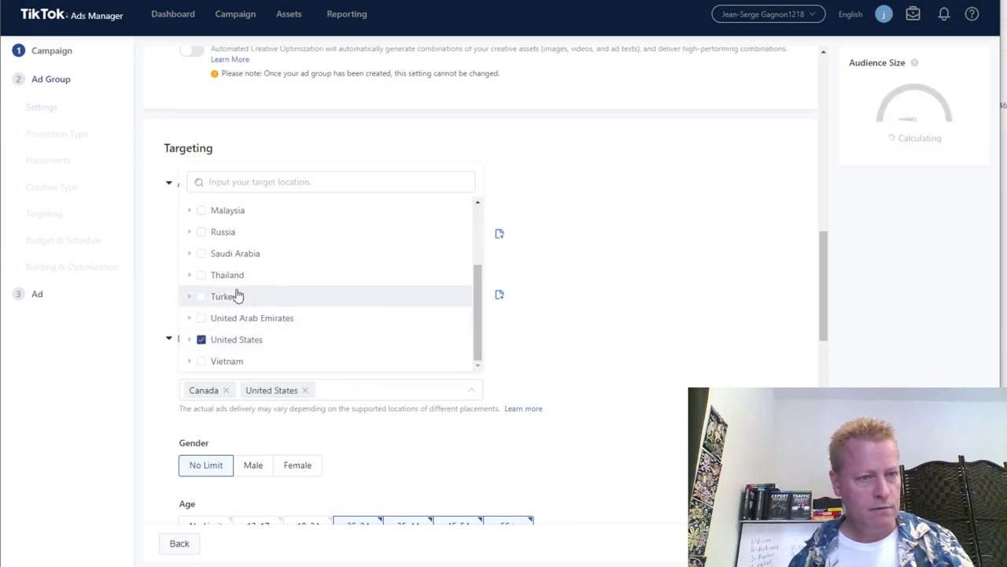
pyautogui.scroll(1, 323, 321)
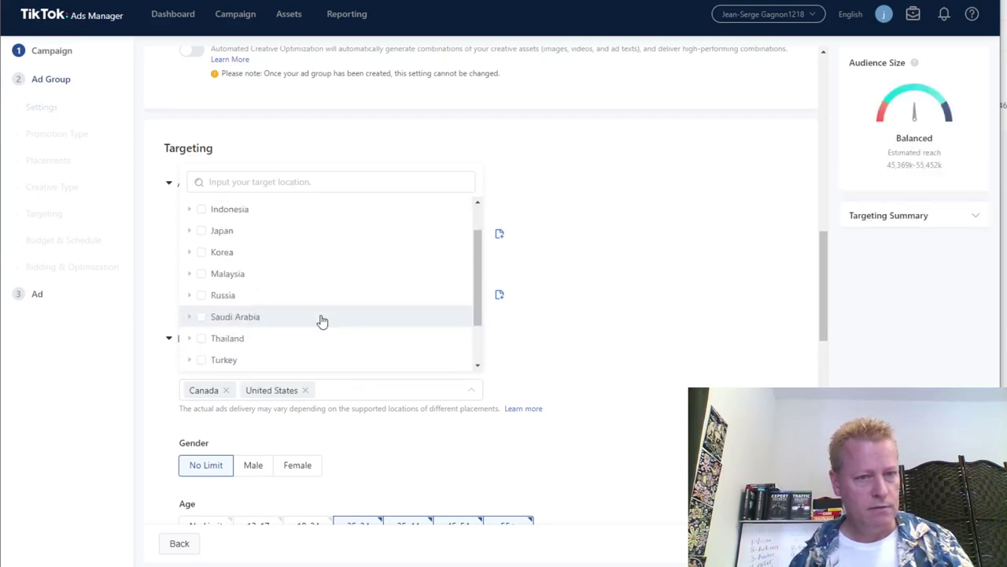
pyautogui.scroll(1, 323, 320)
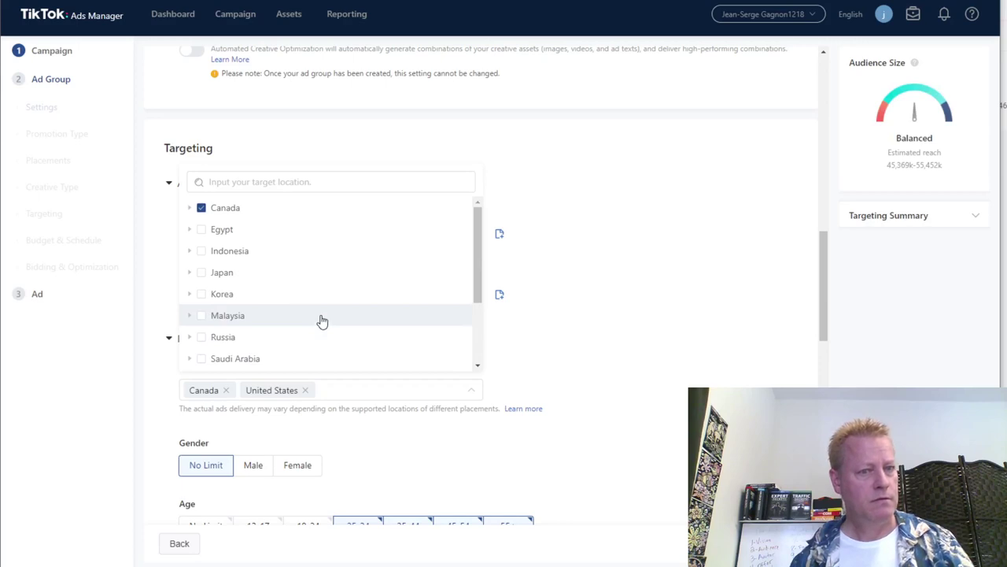
pyautogui.scroll(-1, 322, 320)
pyautogui.scroll(-1, 322, 322)
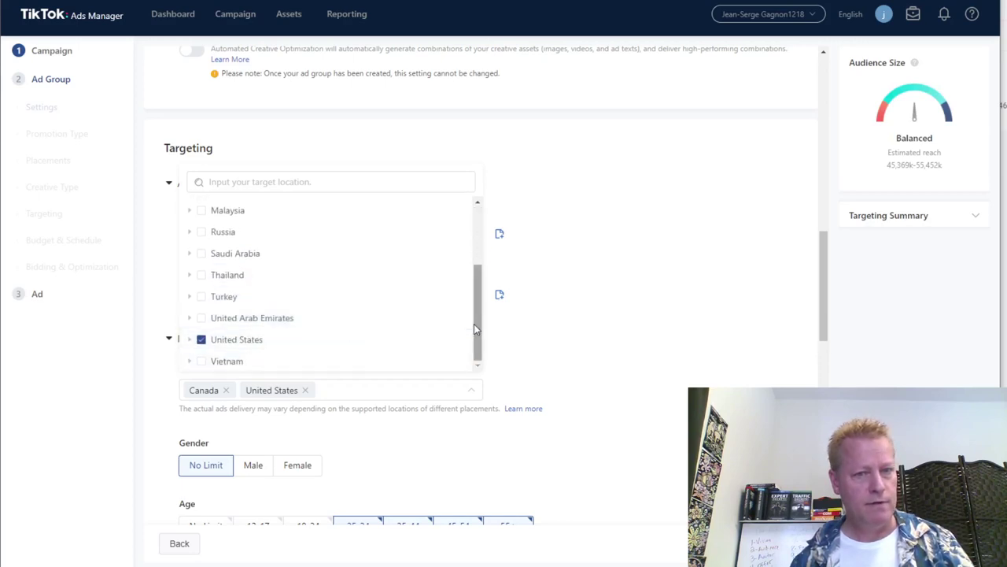
pyautogui.moveTo(477, 322); pyautogui.dragTo(475, 247)
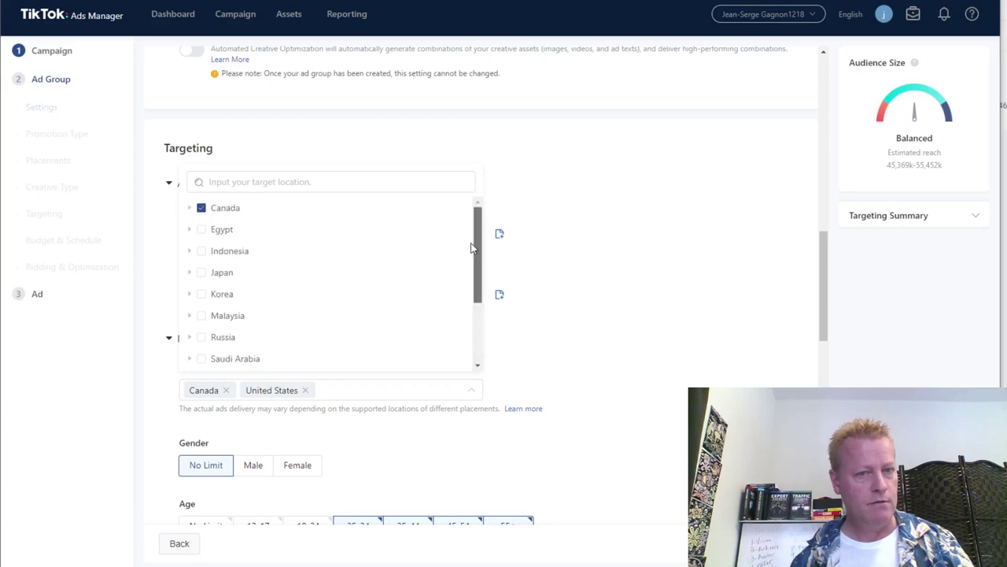
pyautogui.click(624, 353)
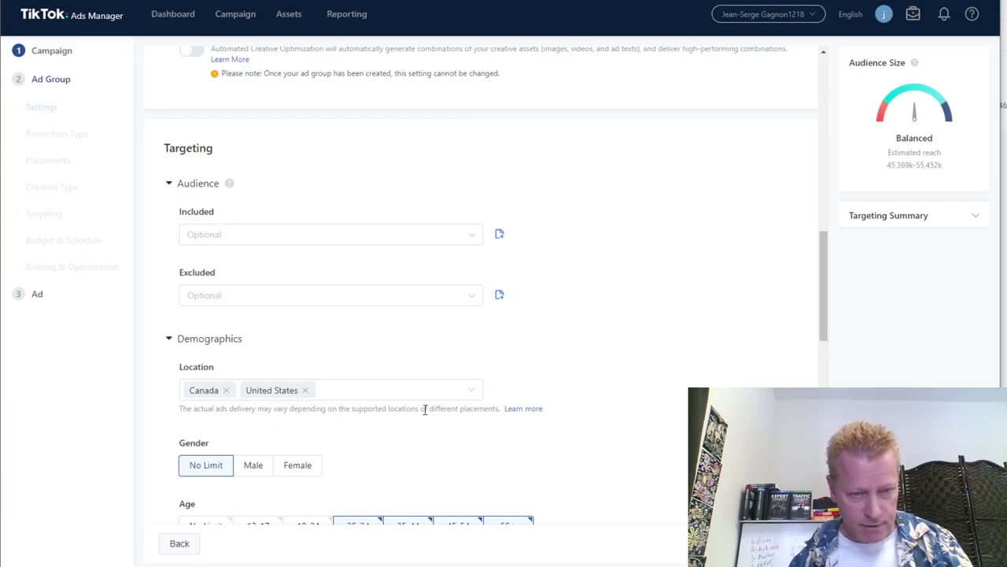
# Add Travel, Tech & Electronics and Financial Services as Interest categories.
pyautogui.scroll(-2, 590, 433)
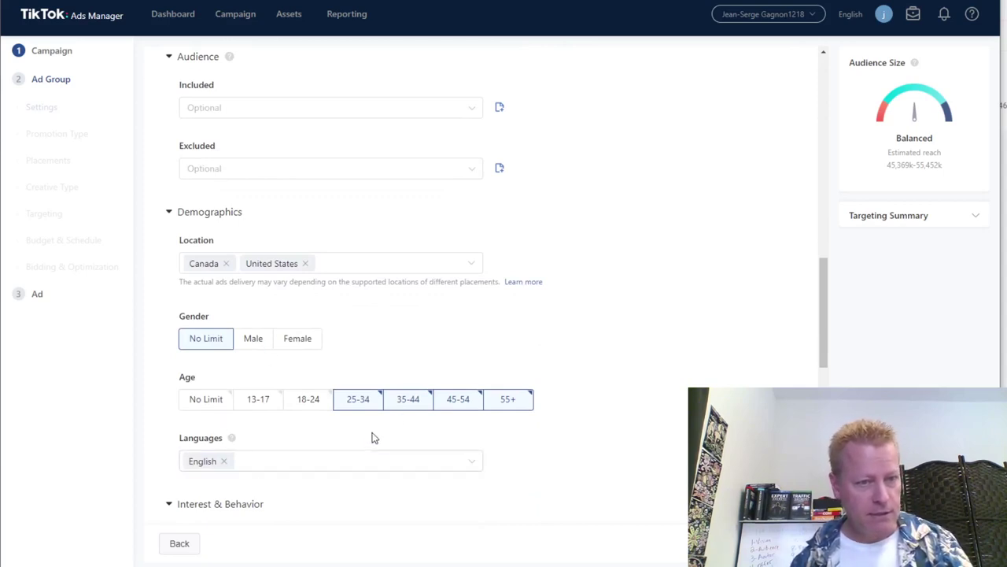
pyautogui.scroll(2, 373, 433)
pyautogui.scroll(-4, 453, 415)
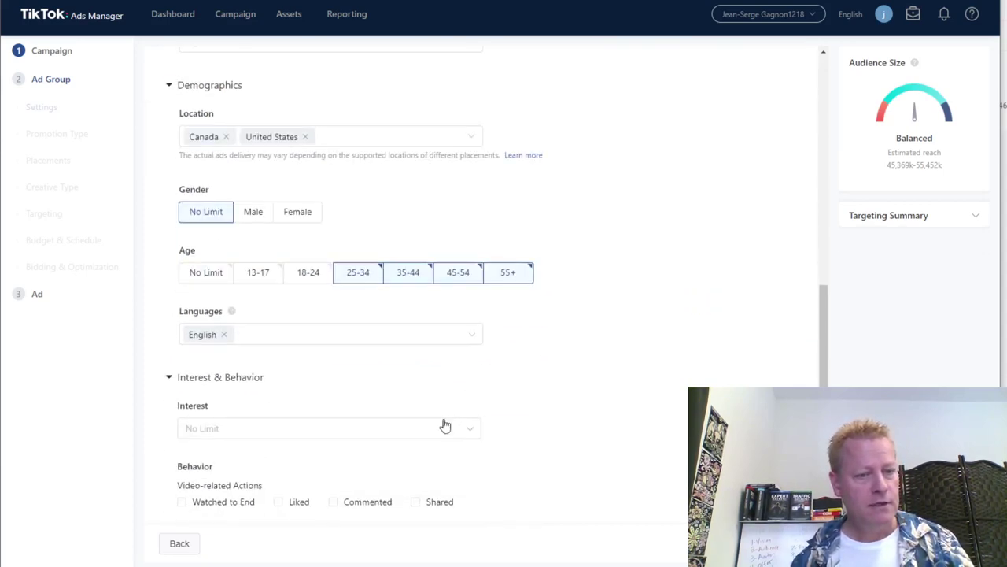
pyautogui.click(239, 435)
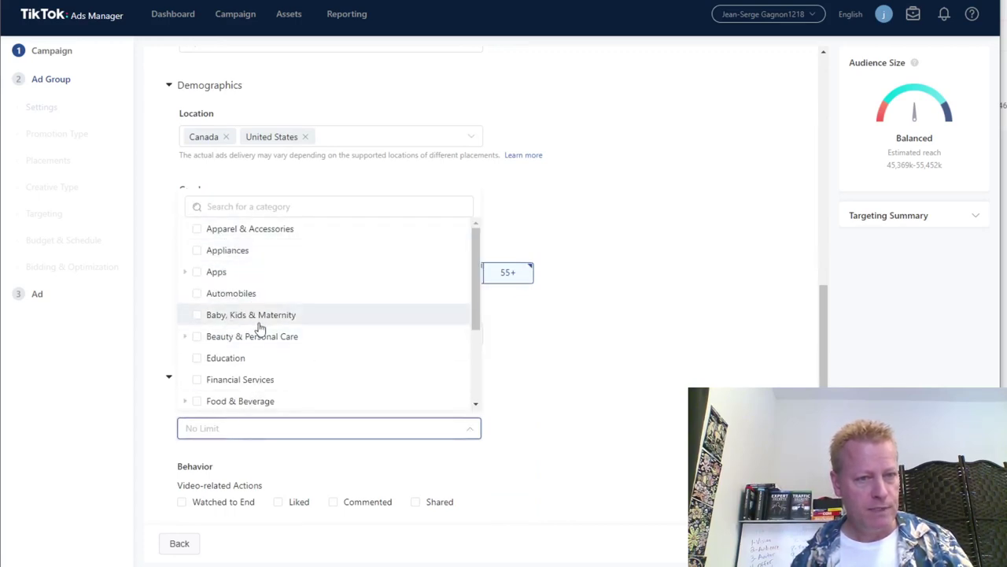
pyautogui.scroll(-3, 261, 399)
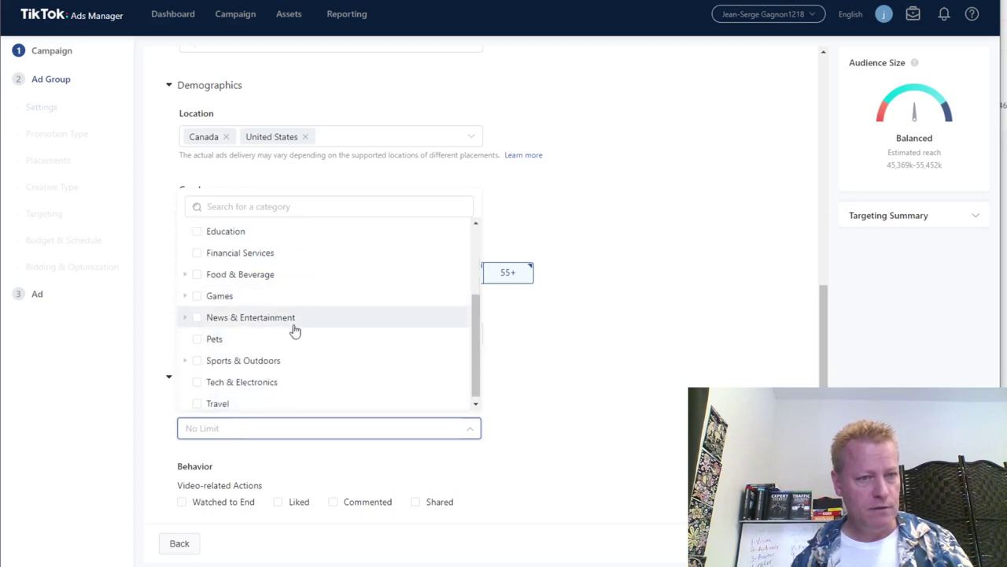
pyautogui.scroll(-1, 262, 381)
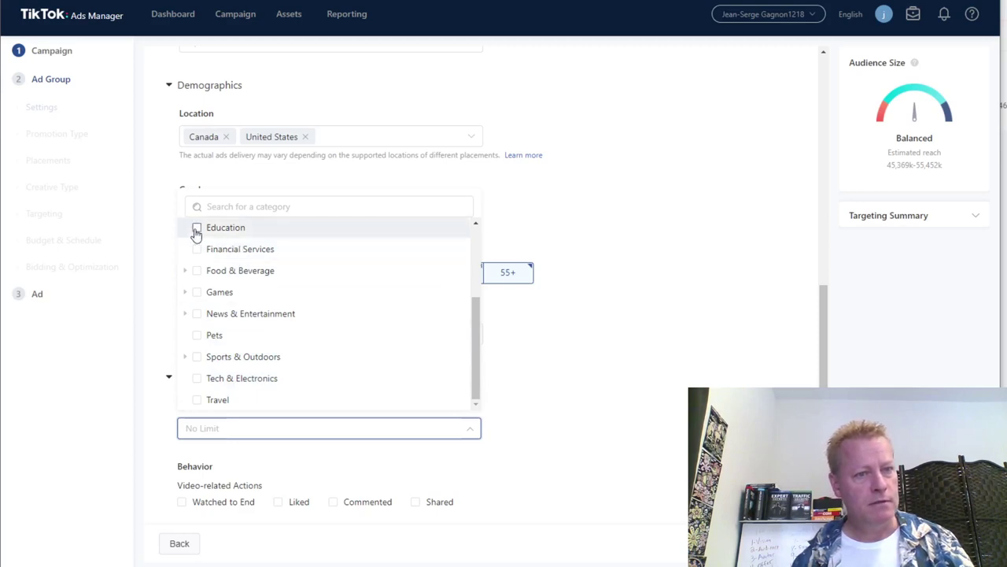
pyautogui.click(197, 401)
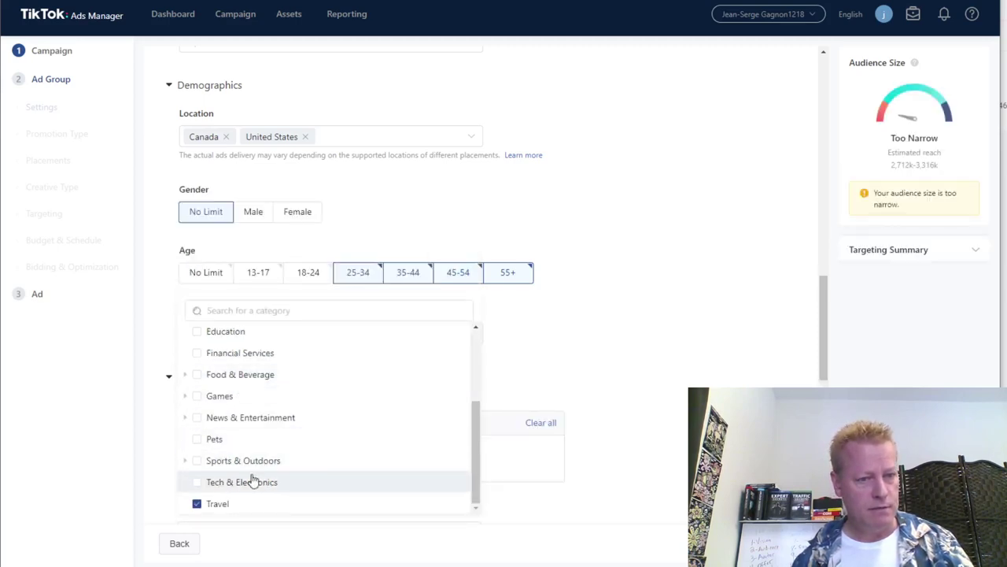
pyautogui.click(198, 482)
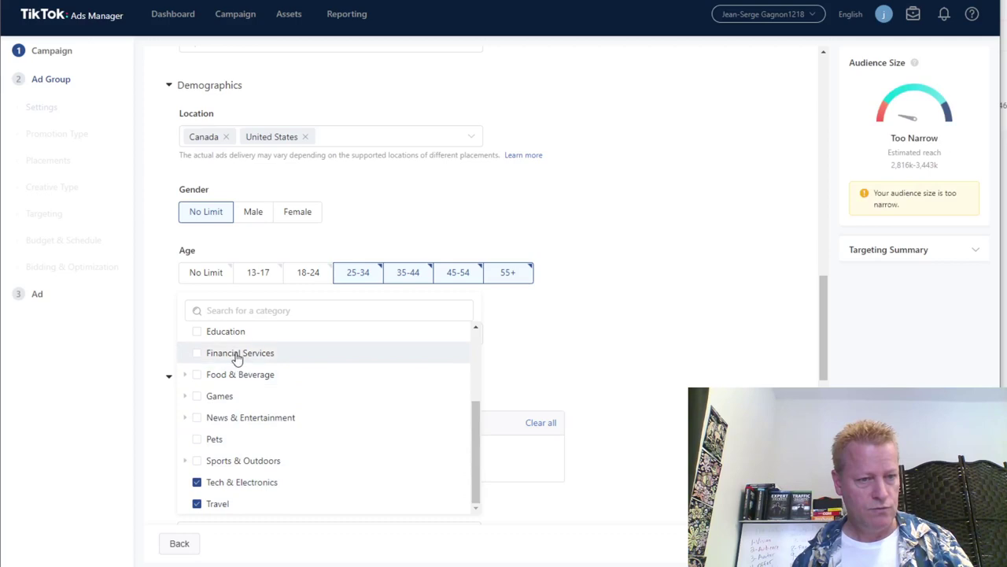
pyautogui.click(197, 353)
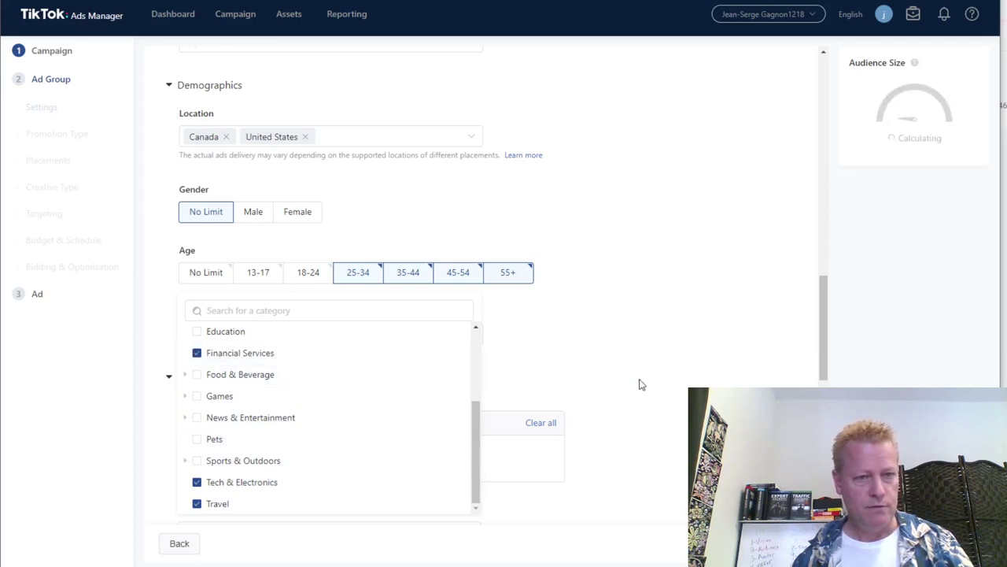
pyautogui.click(637, 409)
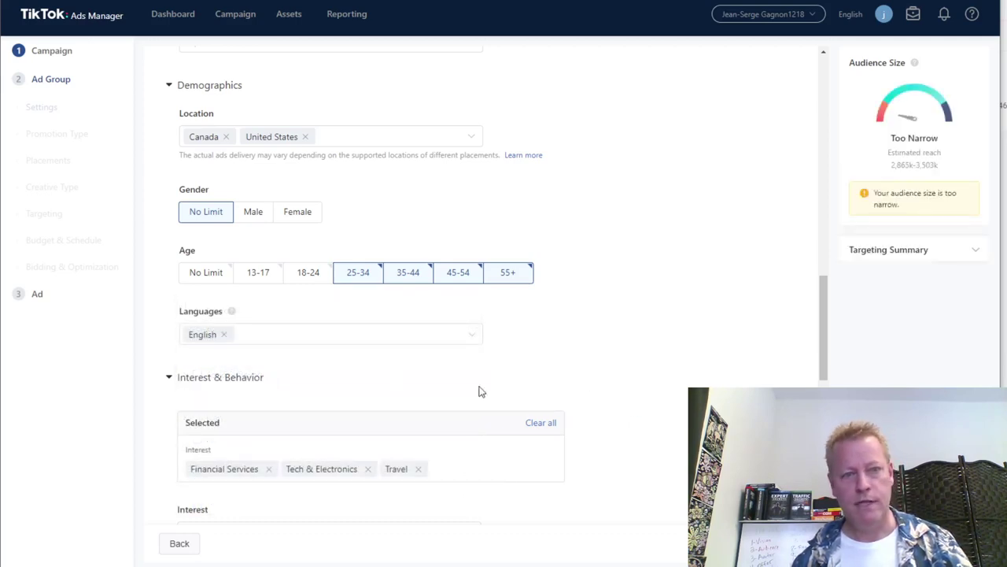
# Remove all three interest chips to return Interest to No Limit, then target users who commented on videos.
pyautogui.click(268, 469)
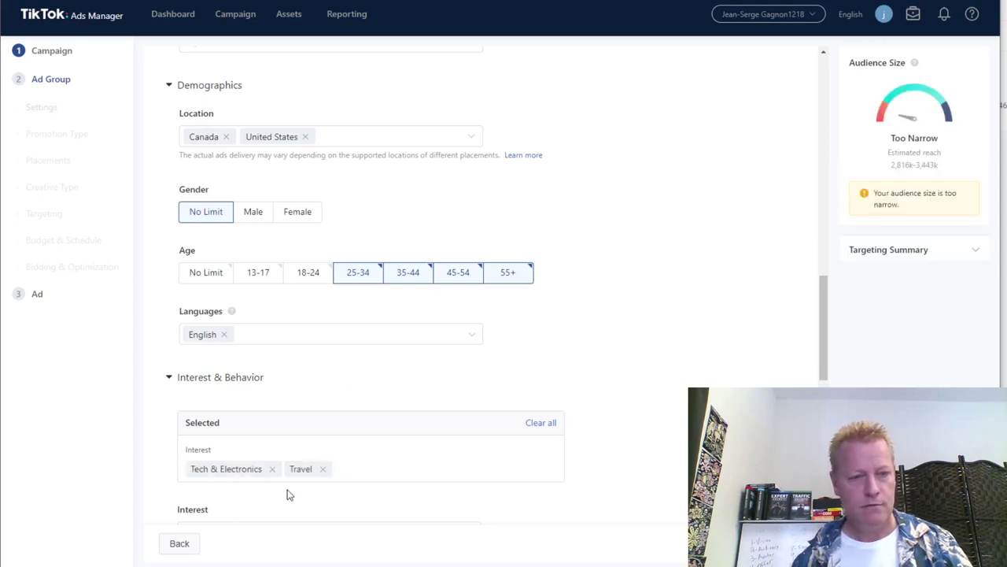
pyautogui.click(273, 470)
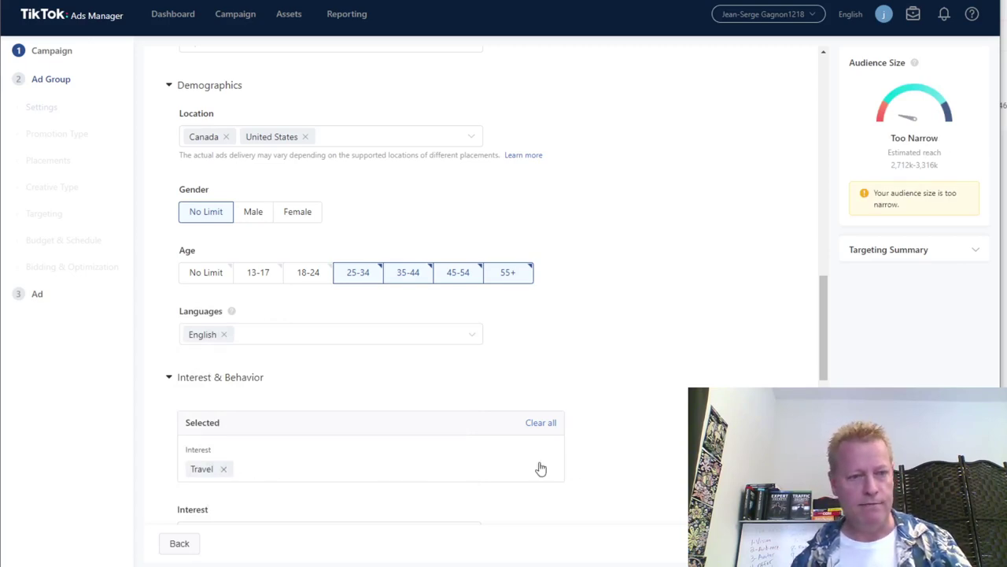
pyautogui.click(540, 422)
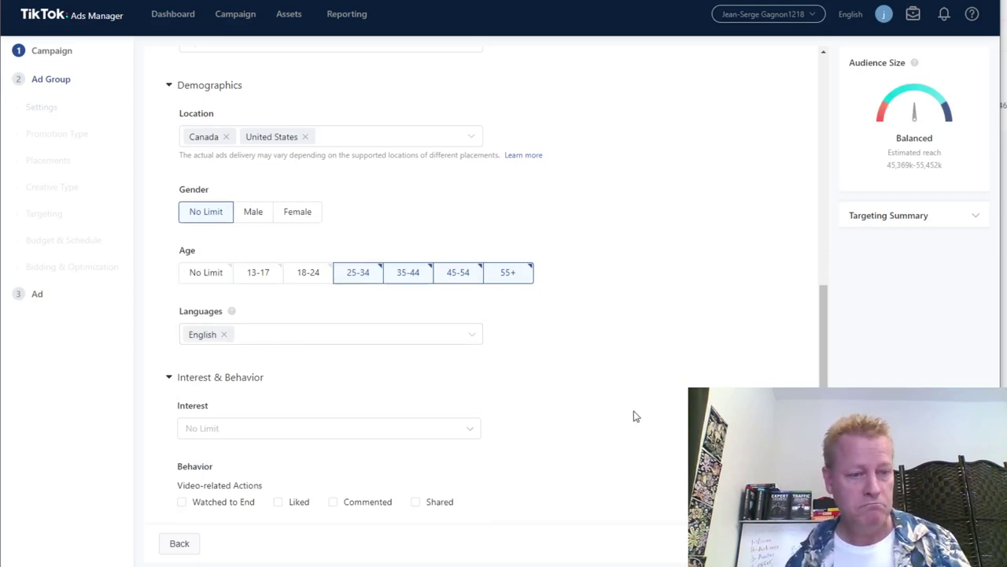
pyautogui.scroll(-3, 636, 415)
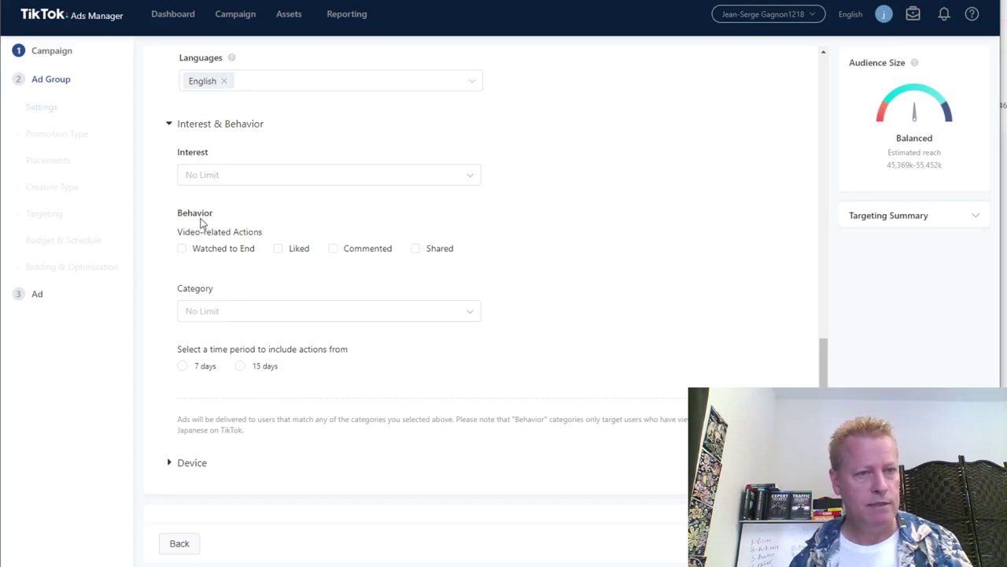
pyautogui.click(346, 252)
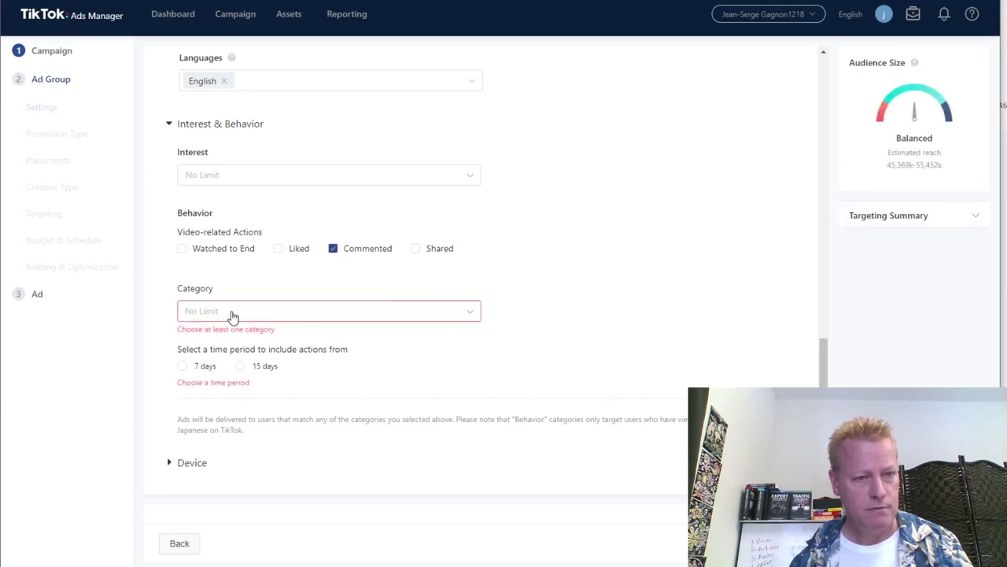
# Add Society as the behavior video category.
pyautogui.click(290, 319)
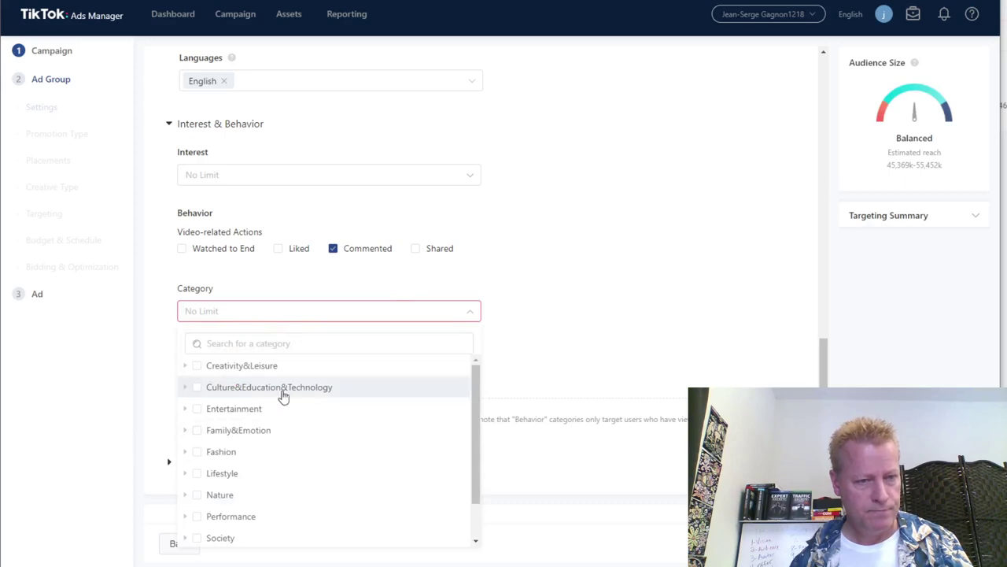
pyautogui.scroll(-1, 292, 428)
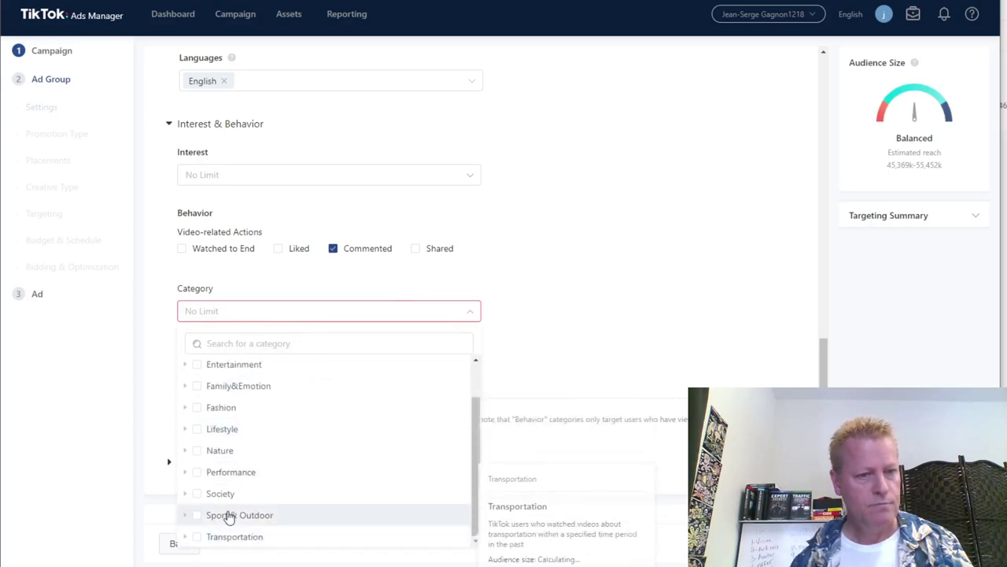
pyautogui.scroll(1, 227, 515)
pyautogui.scroll(-1, 225, 511)
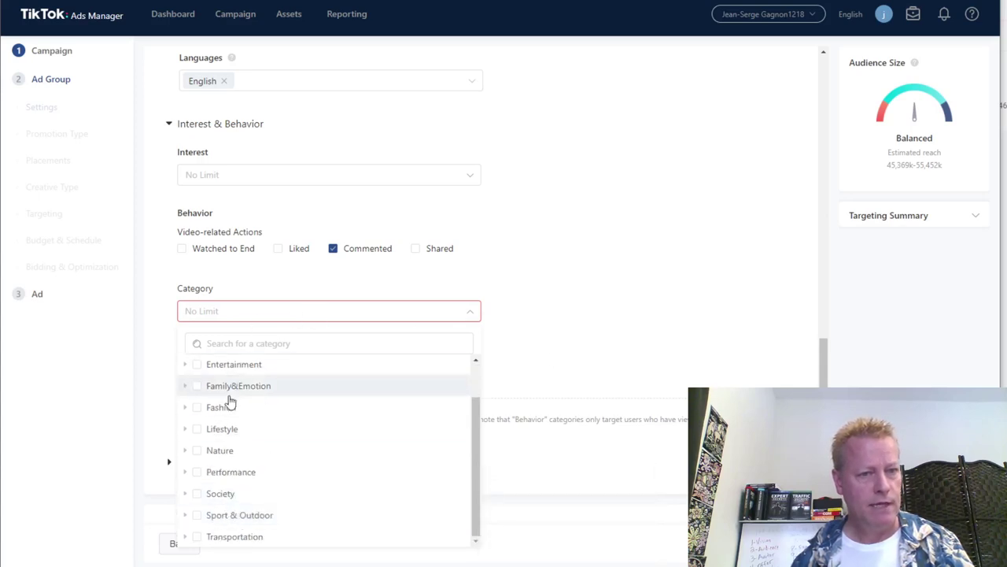
pyautogui.scroll(1, 244, 356)
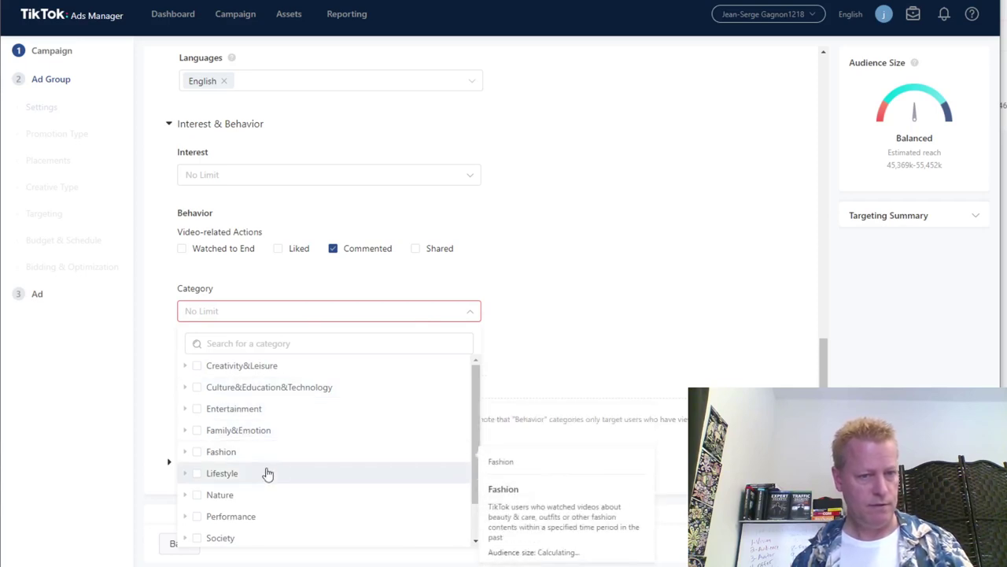
pyautogui.scroll(-1, 265, 472)
pyautogui.moveTo(241, 479)
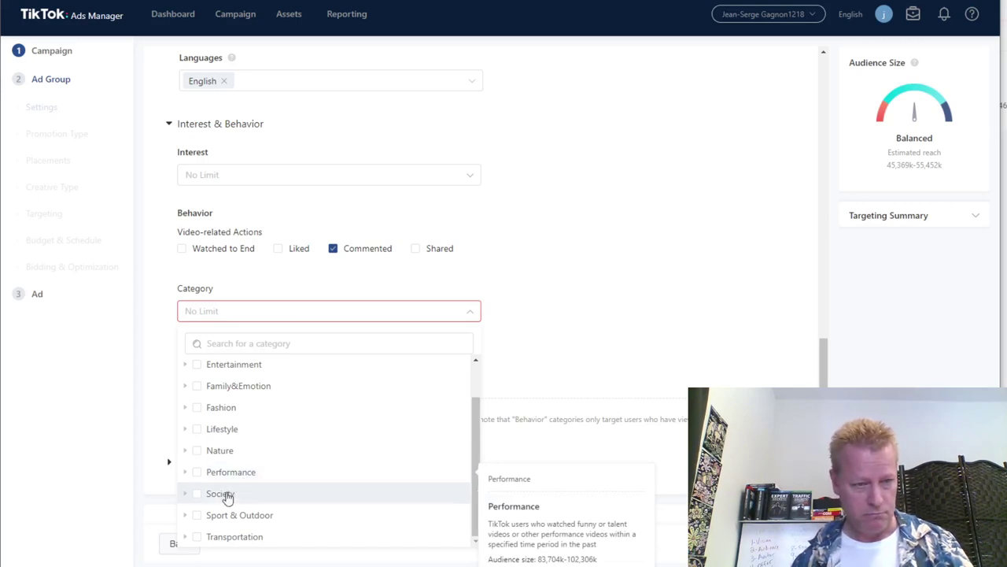
pyautogui.moveTo(225, 495)
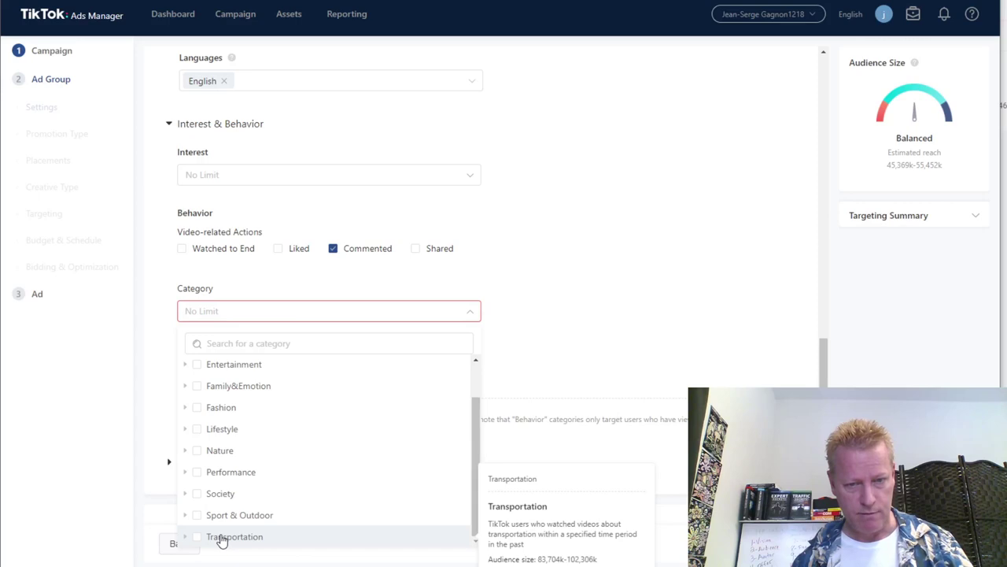
pyautogui.click(213, 496)
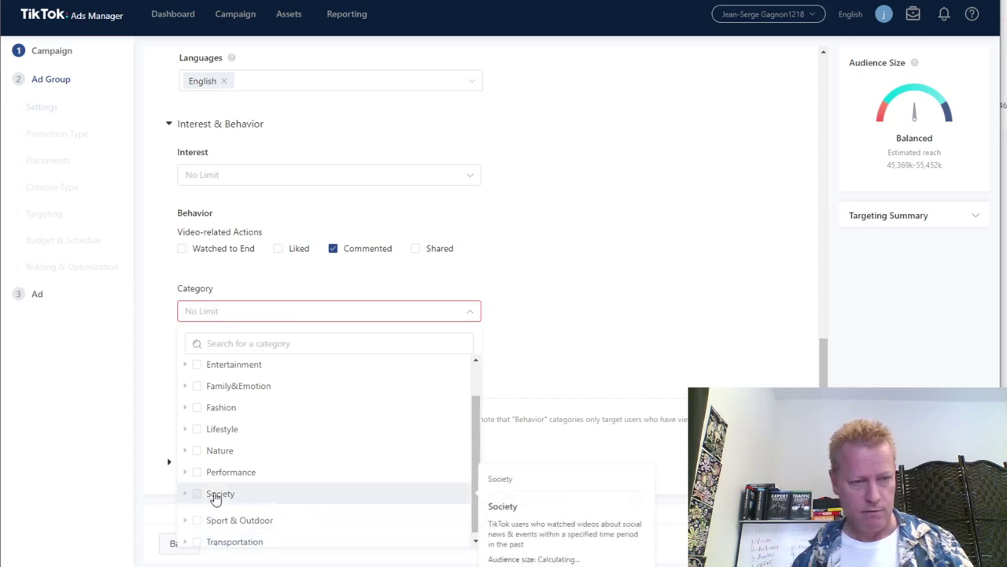
pyautogui.click(623, 318)
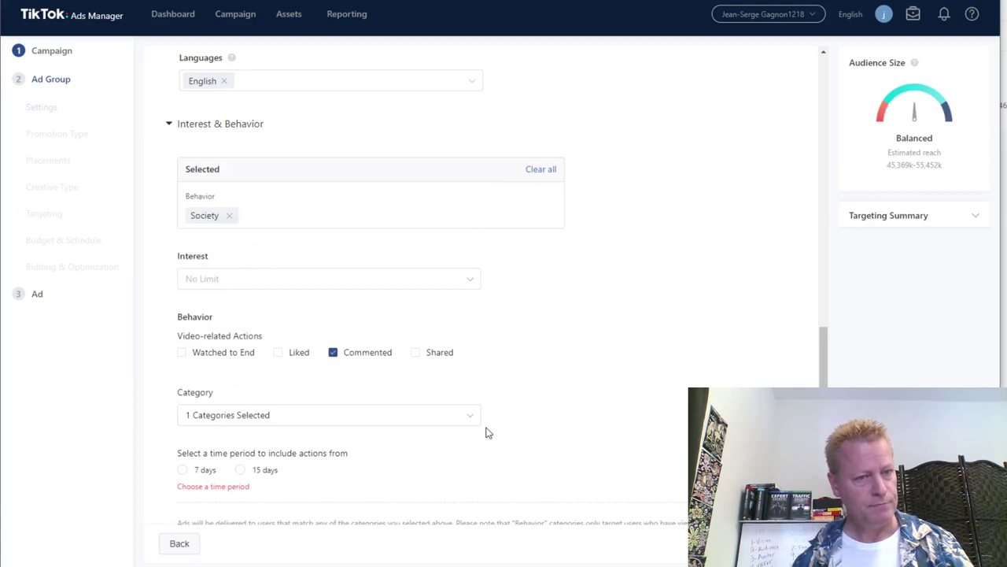
# Set the behavior time period to 15 days and add the Liked and Watched to End actions.
pyautogui.click(240, 470)
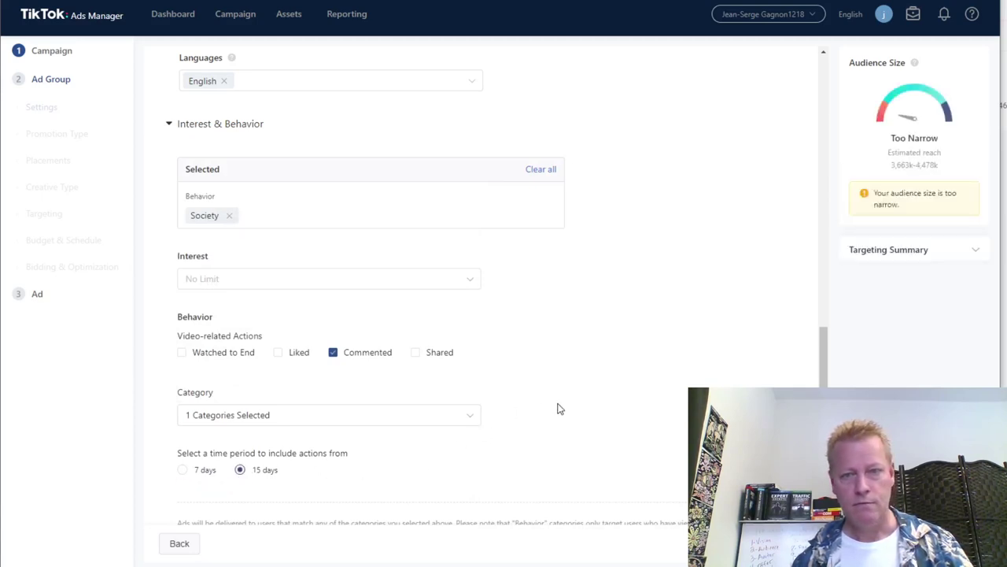
pyautogui.scroll(2, 555, 411)
pyautogui.scroll(-2, 555, 412)
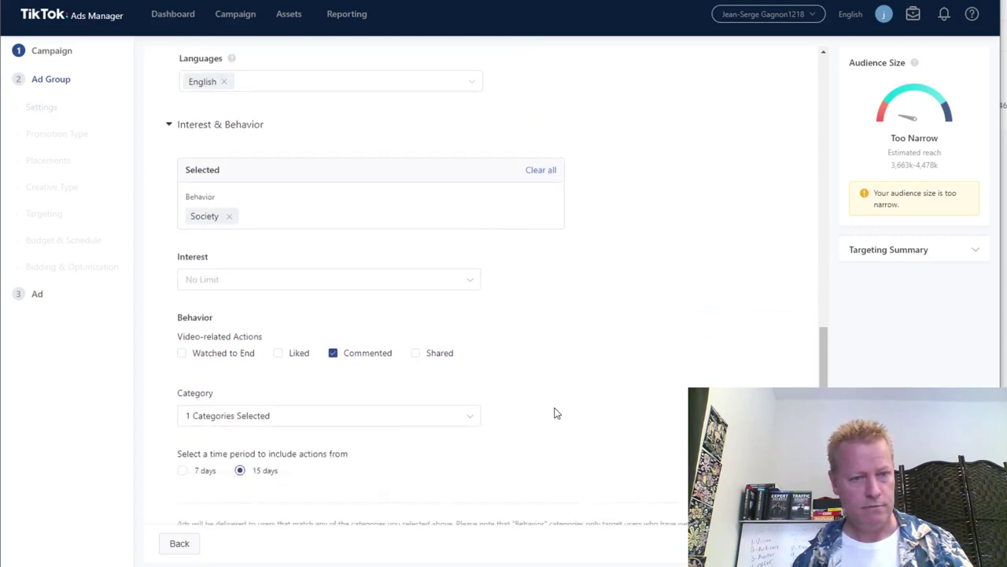
pyautogui.click(277, 353)
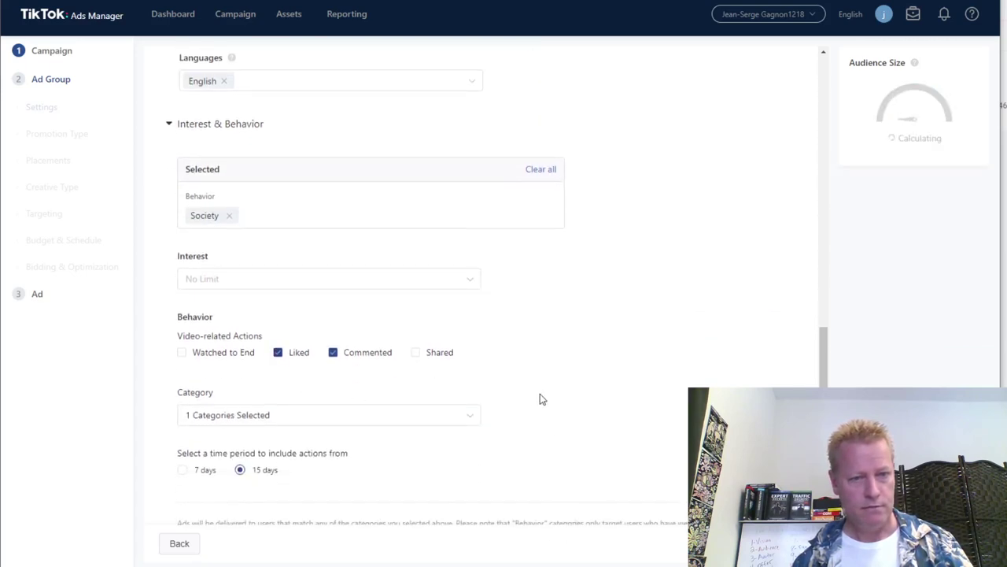
pyautogui.click(181, 354)
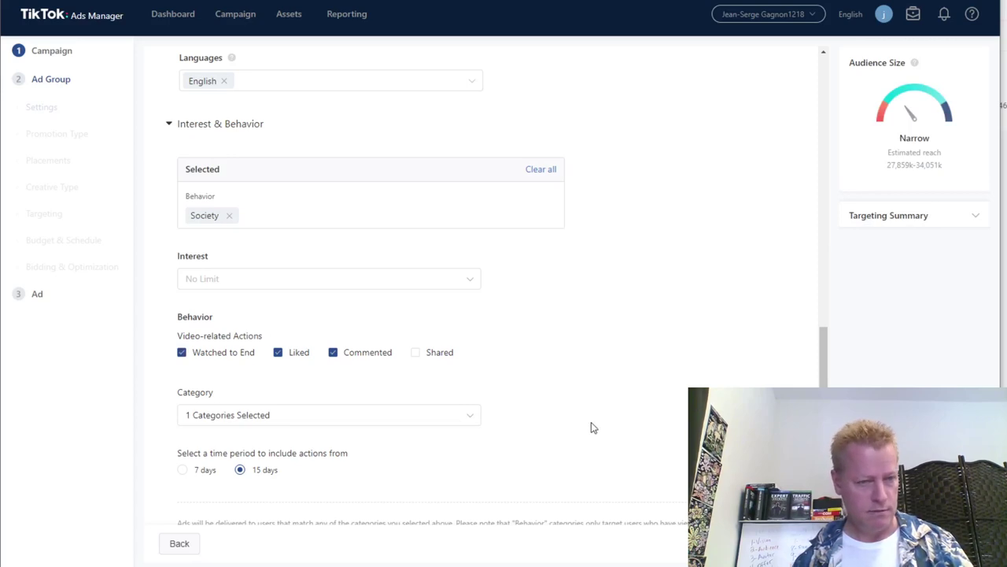
pyautogui.scroll(-3, 592, 426)
pyautogui.scroll(2, 593, 426)
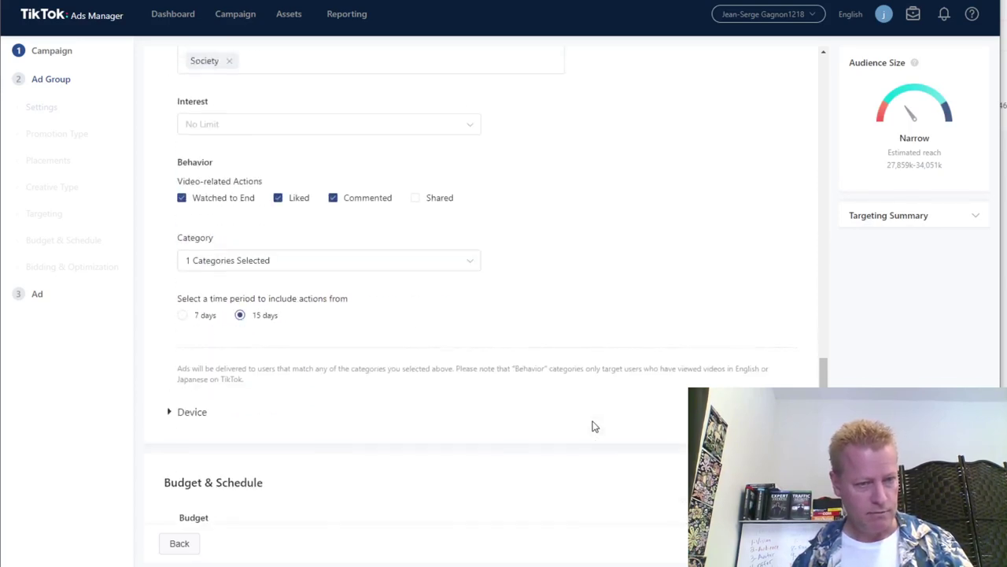
pyautogui.scroll(-4, 595, 426)
pyautogui.scroll(-1, 595, 426)
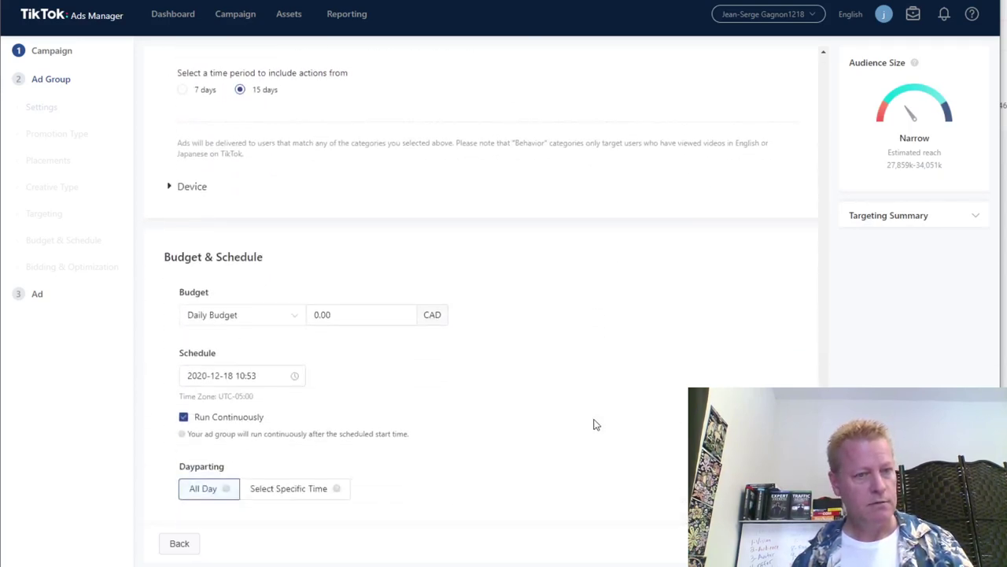
pyautogui.scroll(1, 596, 425)
pyautogui.scroll(-1, 595, 425)
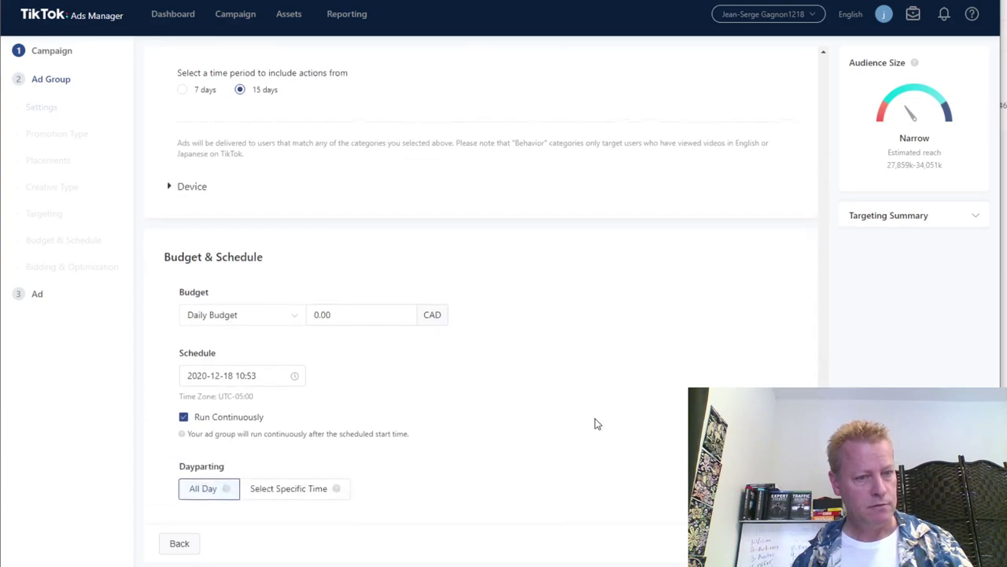
pyautogui.scroll(-1, 595, 422)
pyautogui.scroll(-2, 504, 411)
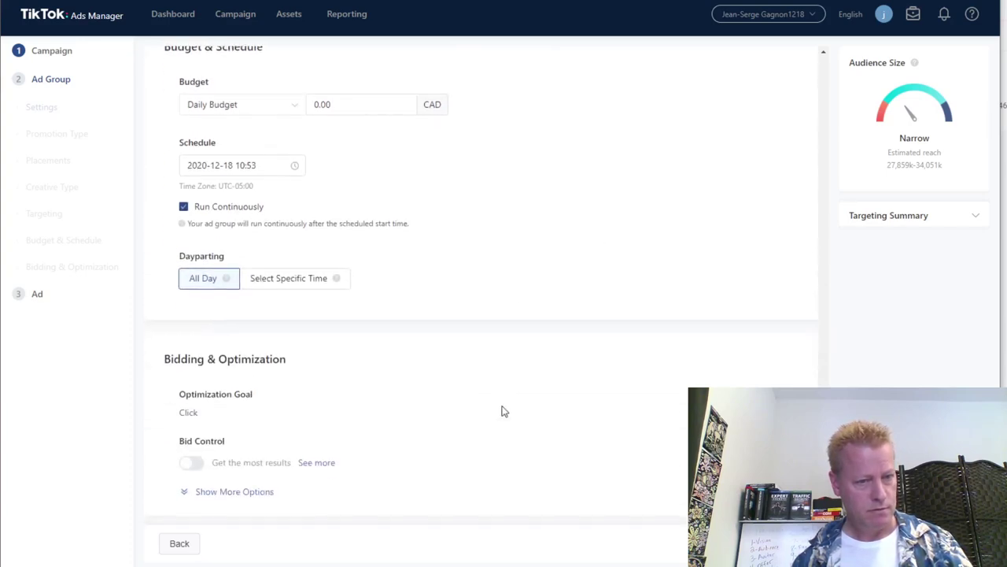
pyautogui.scroll(2, 504, 411)
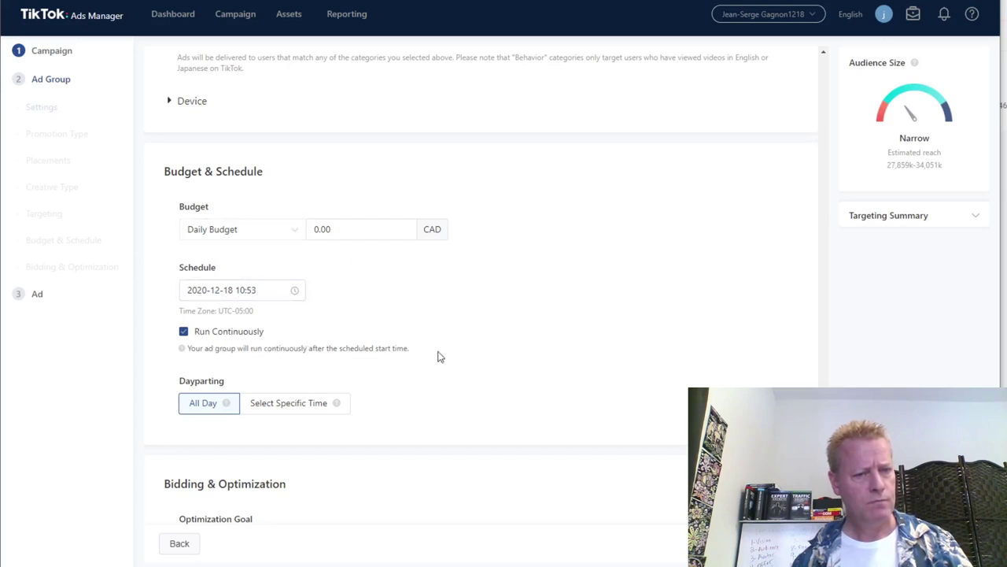
pyautogui.scroll(1, 555, 367)
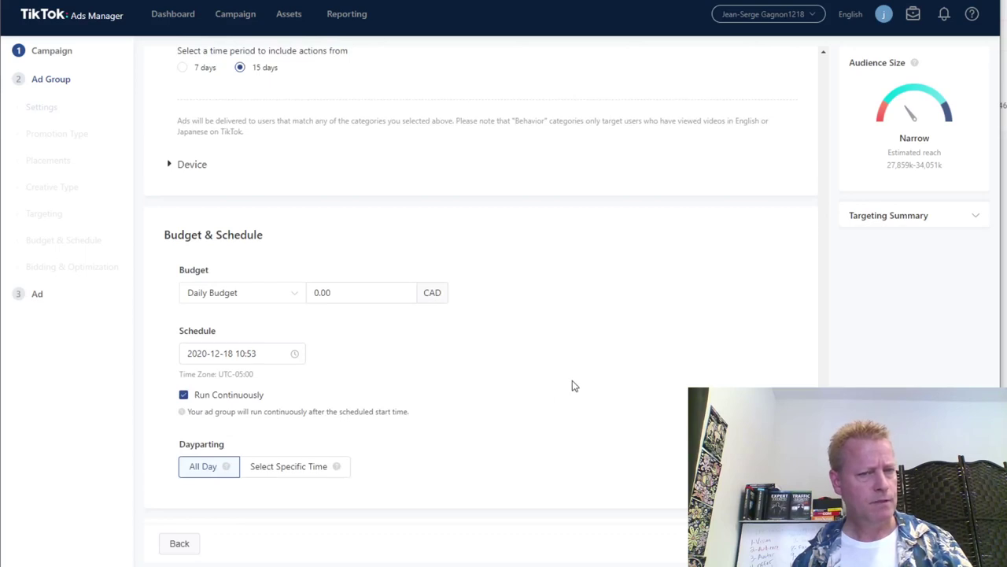
pyautogui.scroll(10, 572, 385)
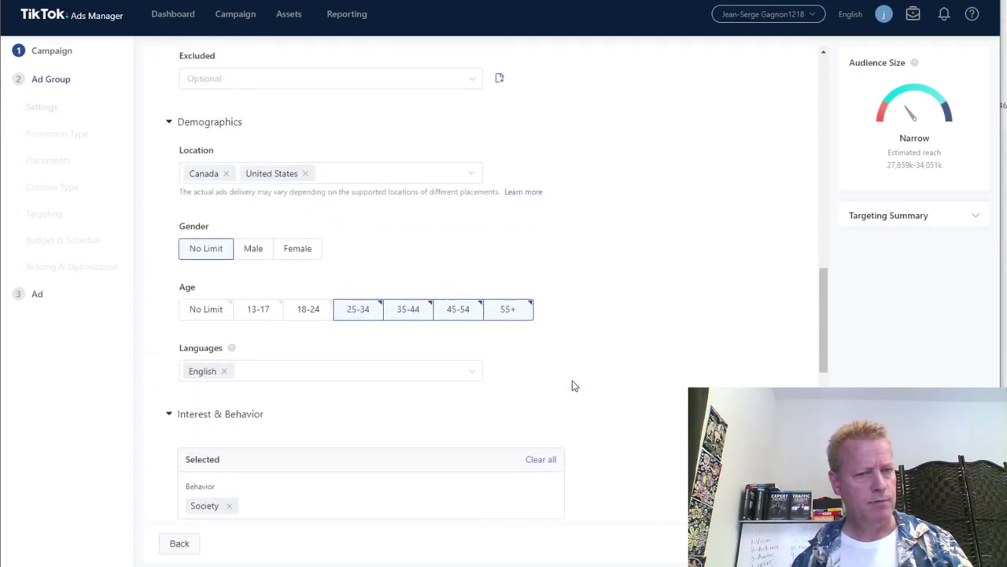
pyautogui.scroll(5, 572, 386)
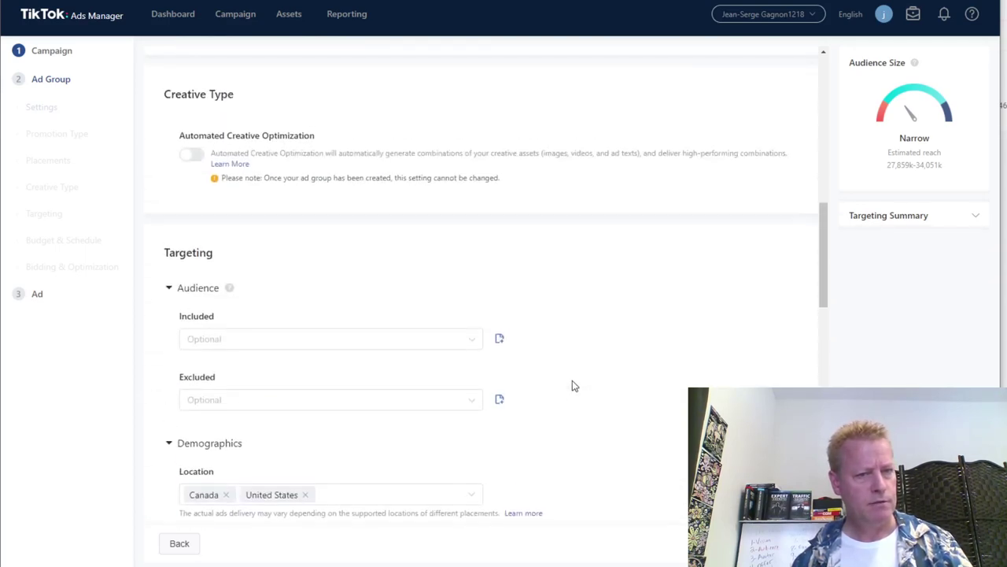
pyautogui.scroll(7, 572, 386)
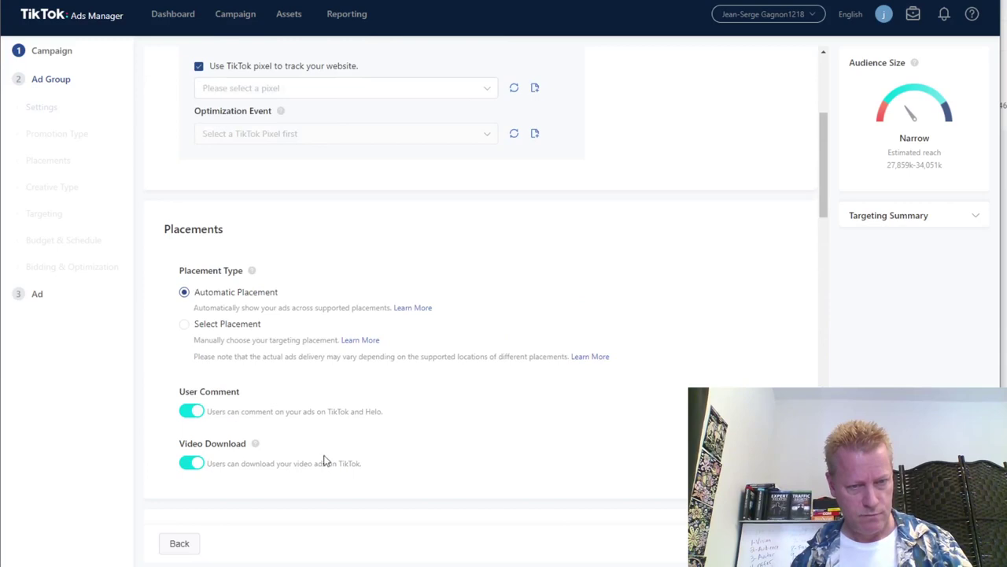
pyautogui.moveTo(255, 443)
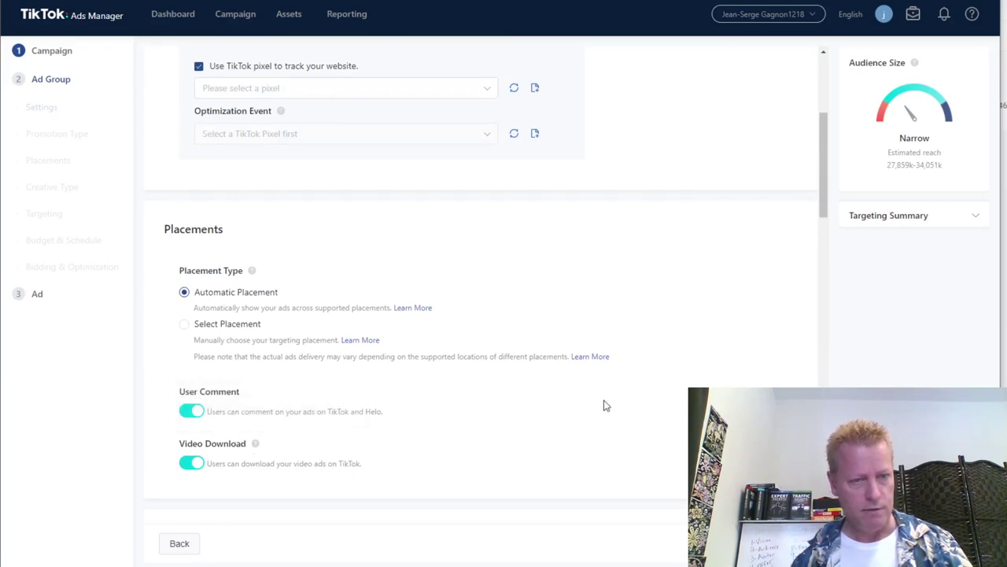
pyautogui.scroll(2, 626, 391)
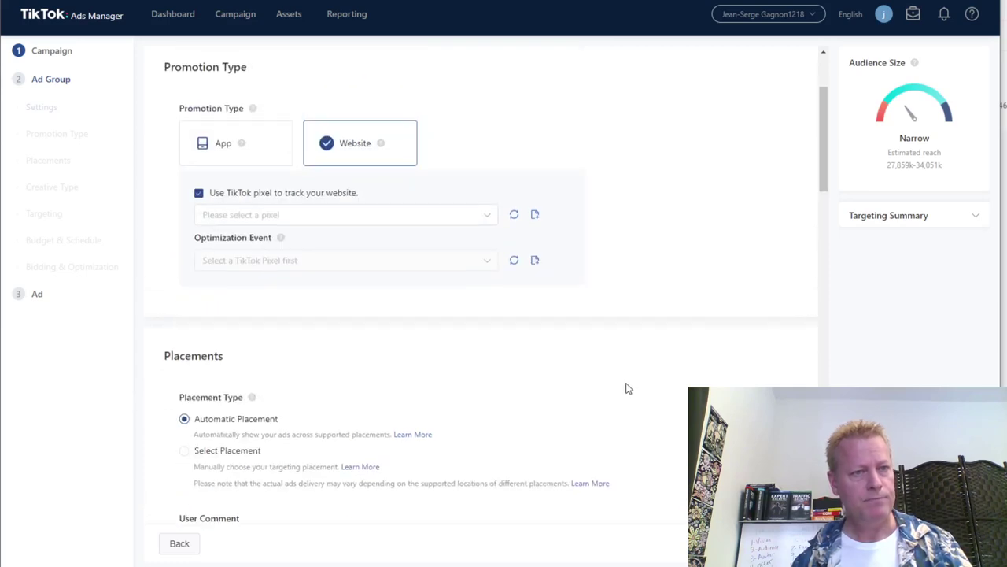
pyautogui.scroll(2, 631, 381)
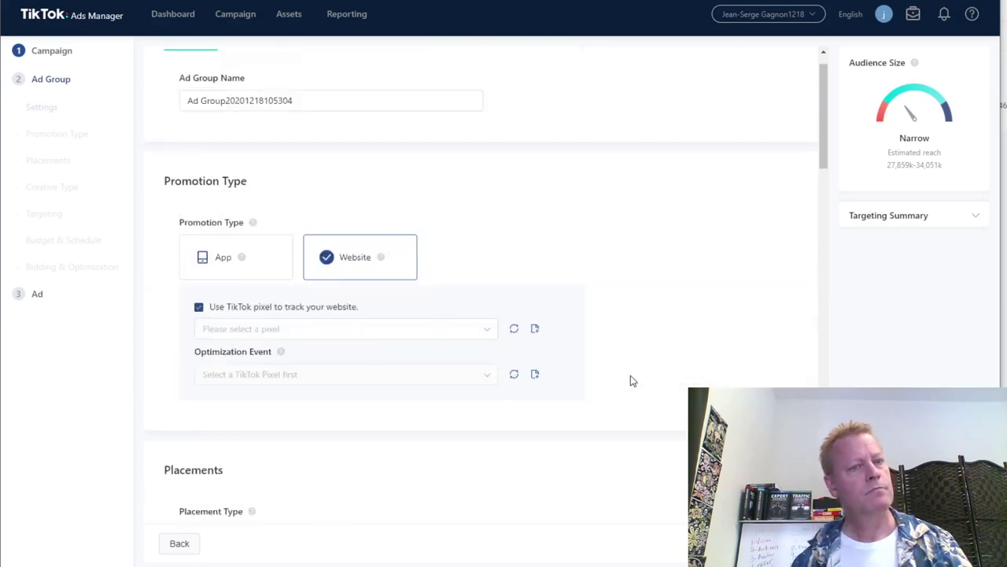
pyautogui.scroll(-3, 632, 359)
pyautogui.click(265, 22)
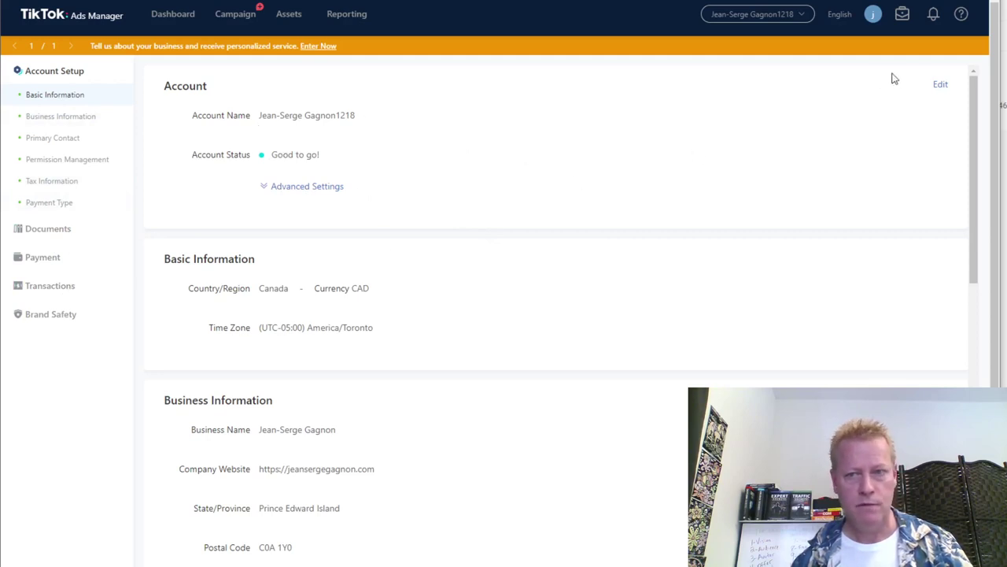
# Edit the account name and select its trailing digits.
pyautogui.click(940, 87)
pyautogui.click(364, 121)
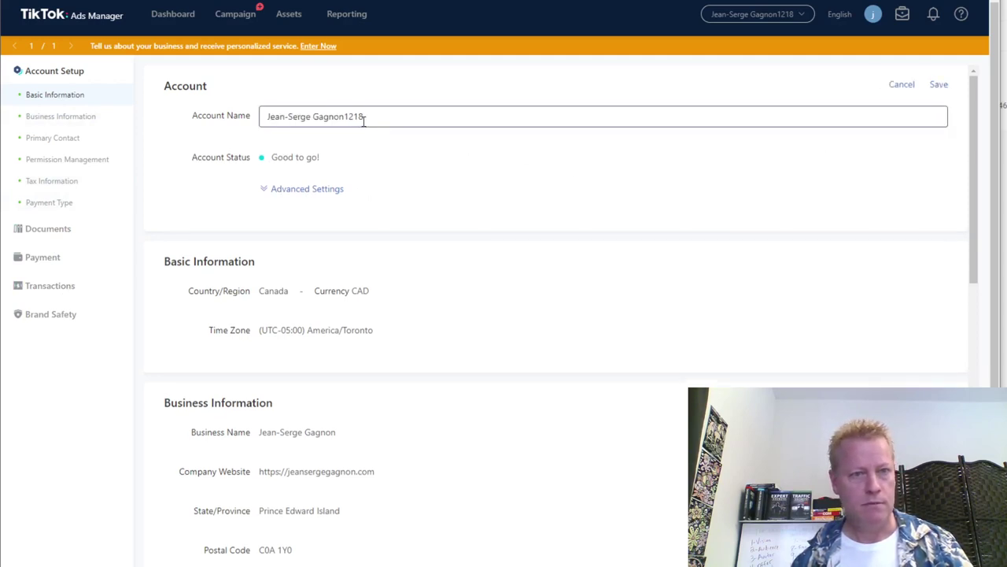
pyautogui.moveTo(344, 118); pyautogui.dragTo(410, 115)
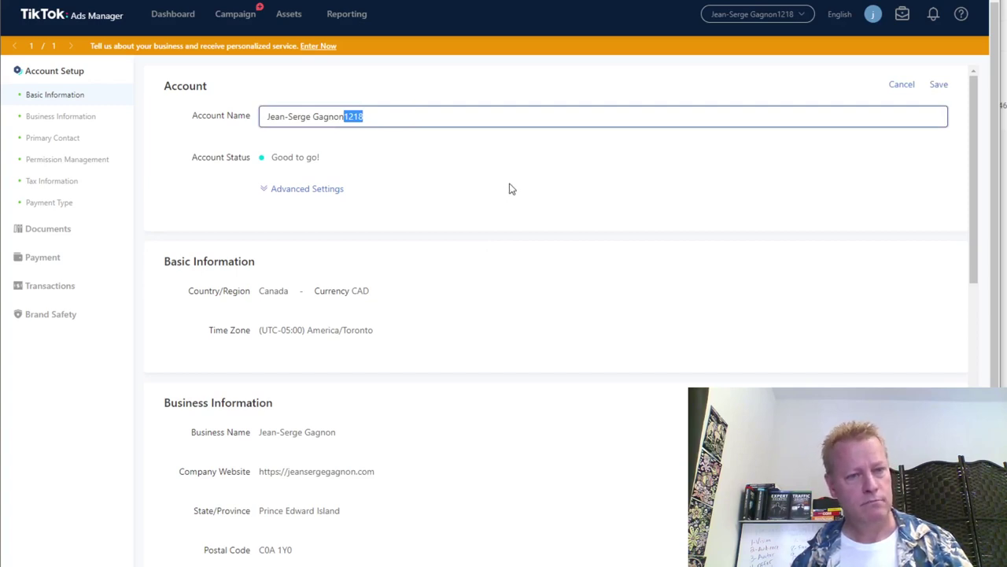
# Jump to the Business Information and Primary Contact sections of Account Setup.
pyautogui.scroll(-2, 509, 188)
pyautogui.scroll(-1, 509, 189)
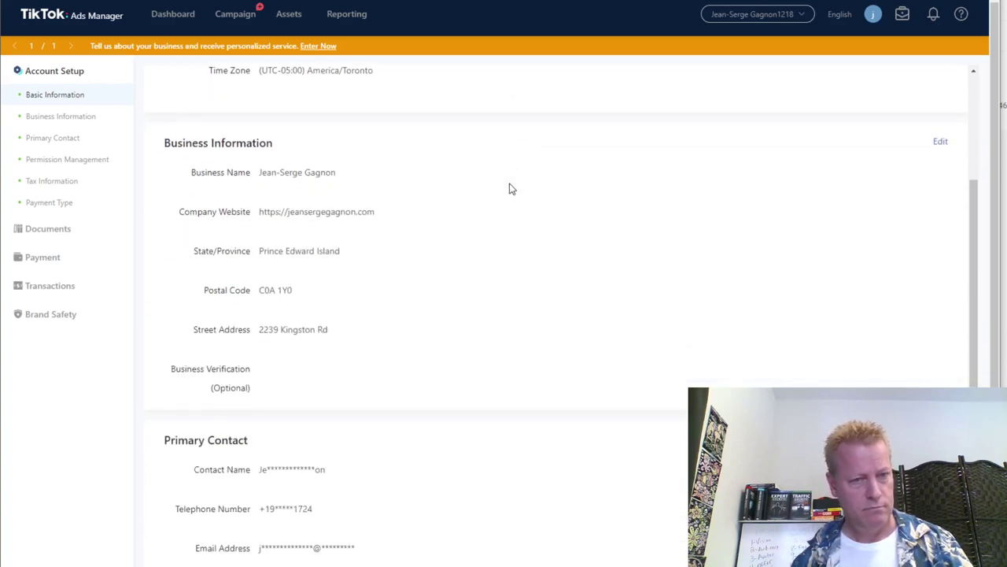
pyautogui.scroll(-5, 515, 187)
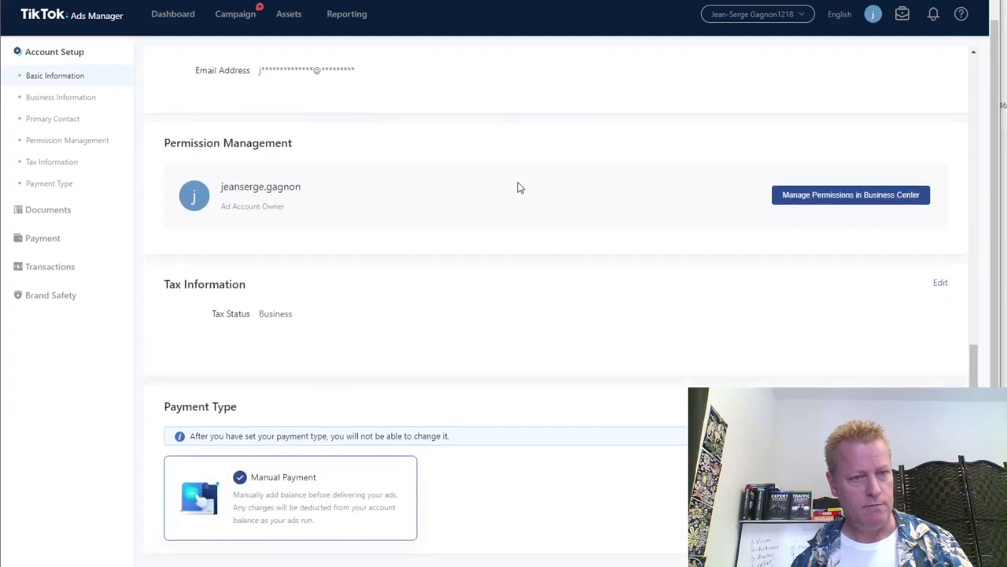
pyautogui.click(68, 103)
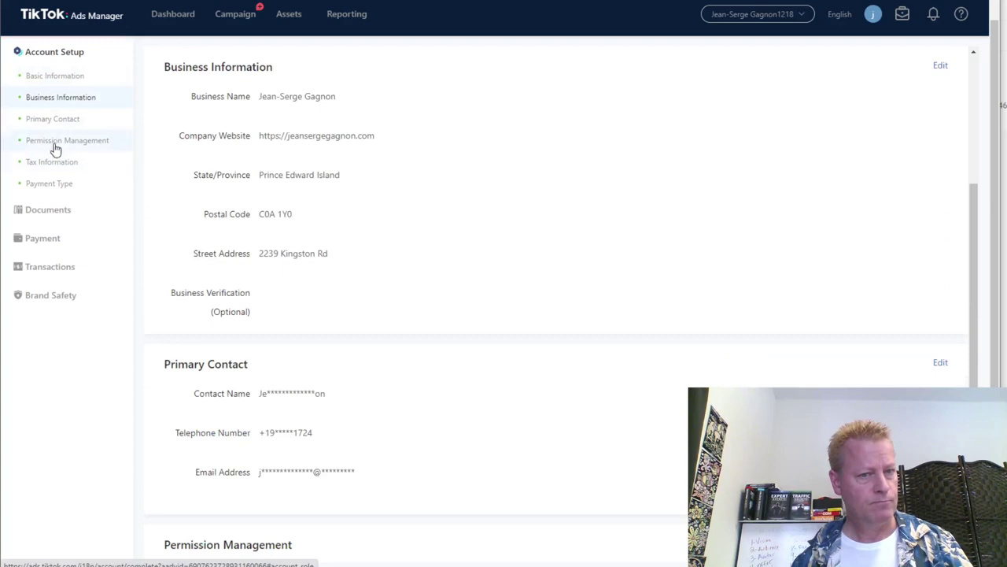
pyautogui.click(55, 127)
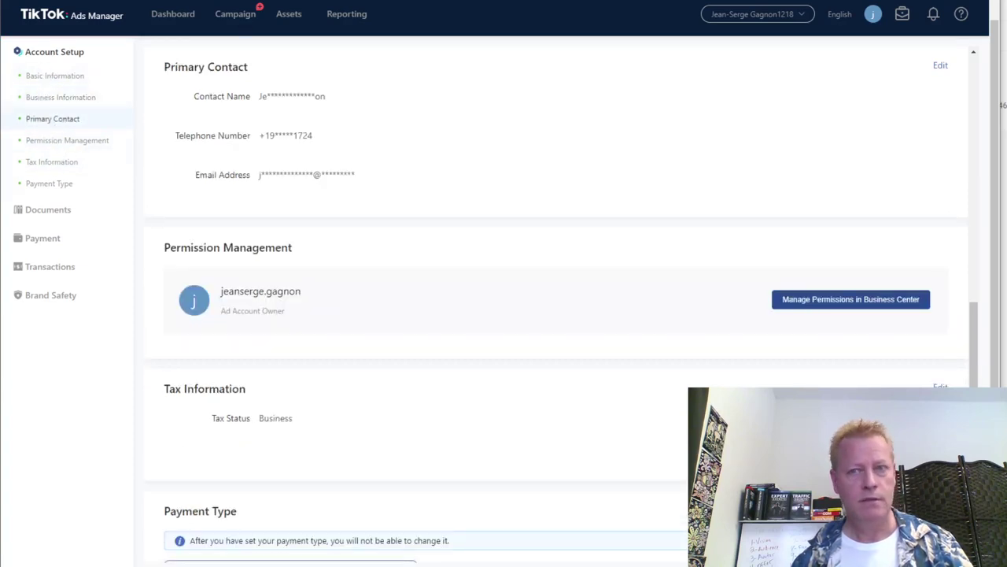
pyautogui.moveTo(289, 29)
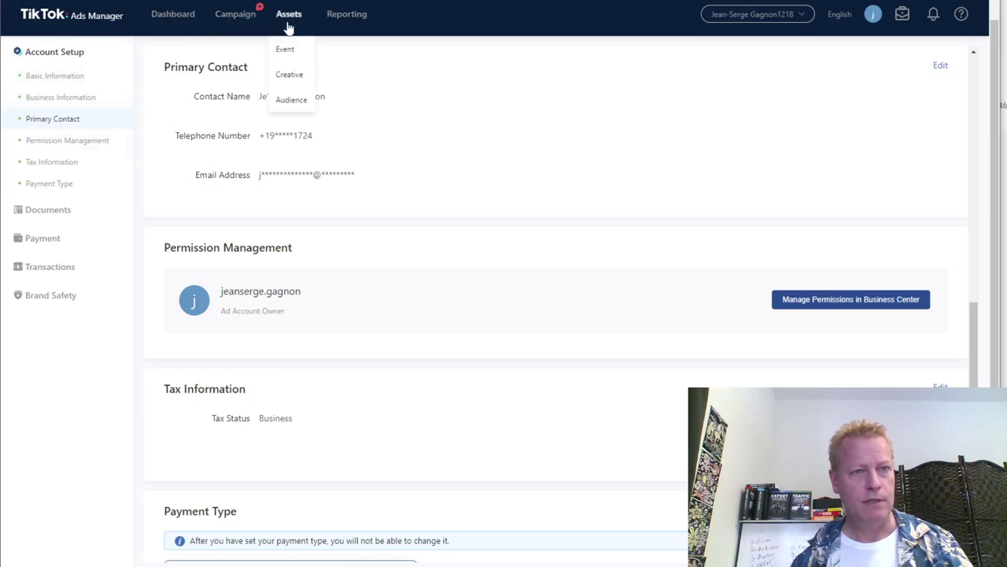
# Search the ad account switcher for the account, dismiss it after 'Ad Account Not Found', and return to Campaign.
pyautogui.click(292, 101)
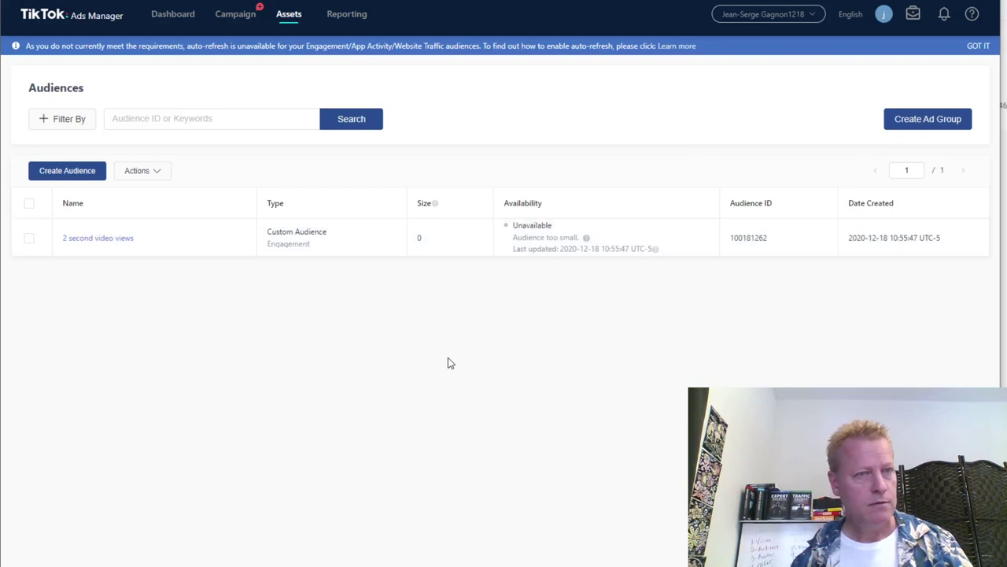
pyautogui.click(810, 18)
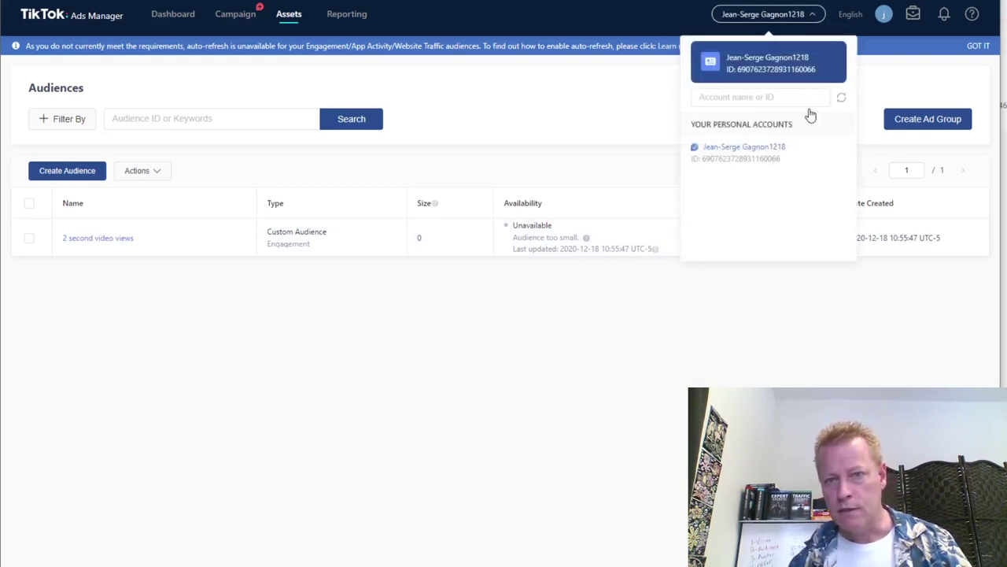
pyautogui.click(757, 99)
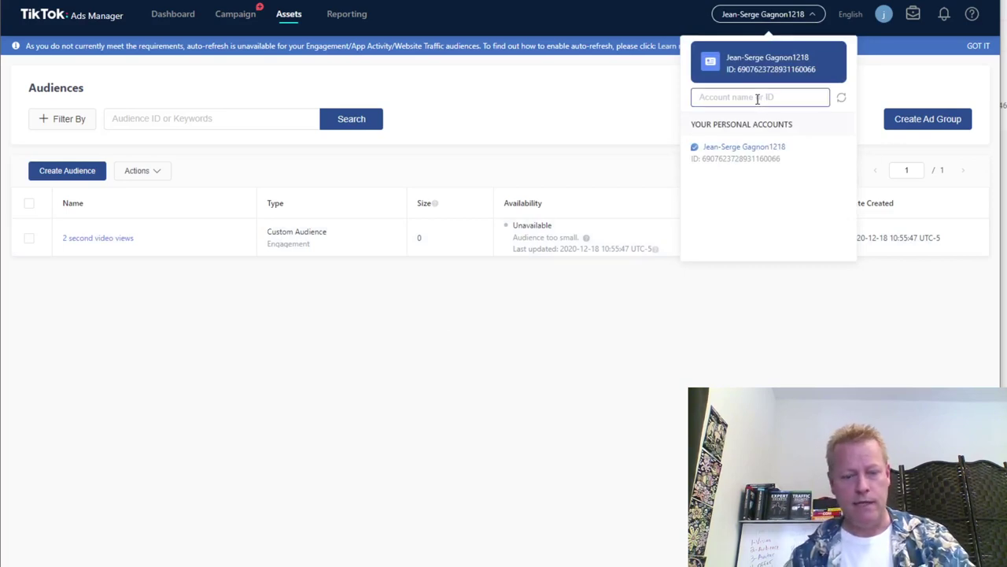
pyautogui.write('jeansergega')
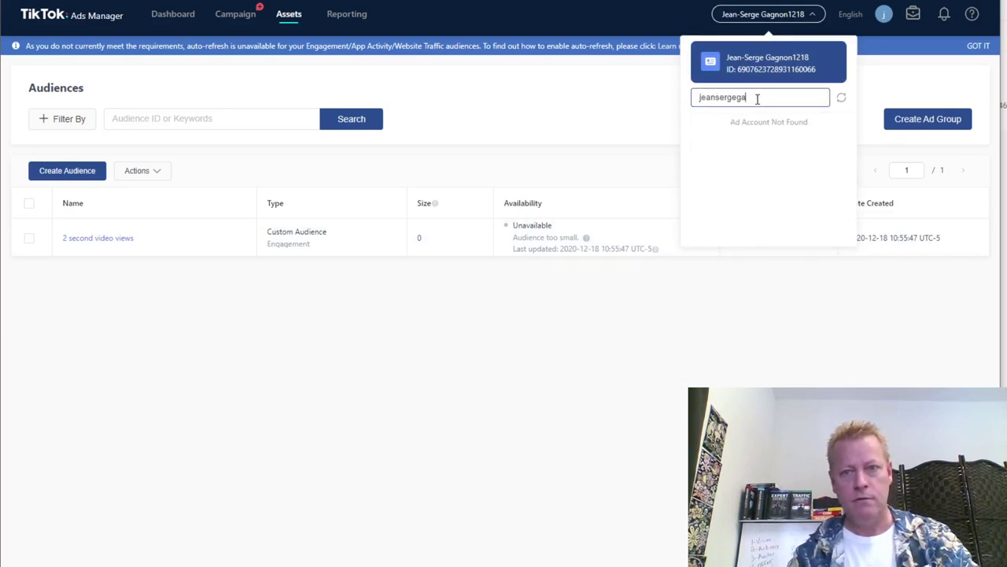
pyautogui.write('gnon')
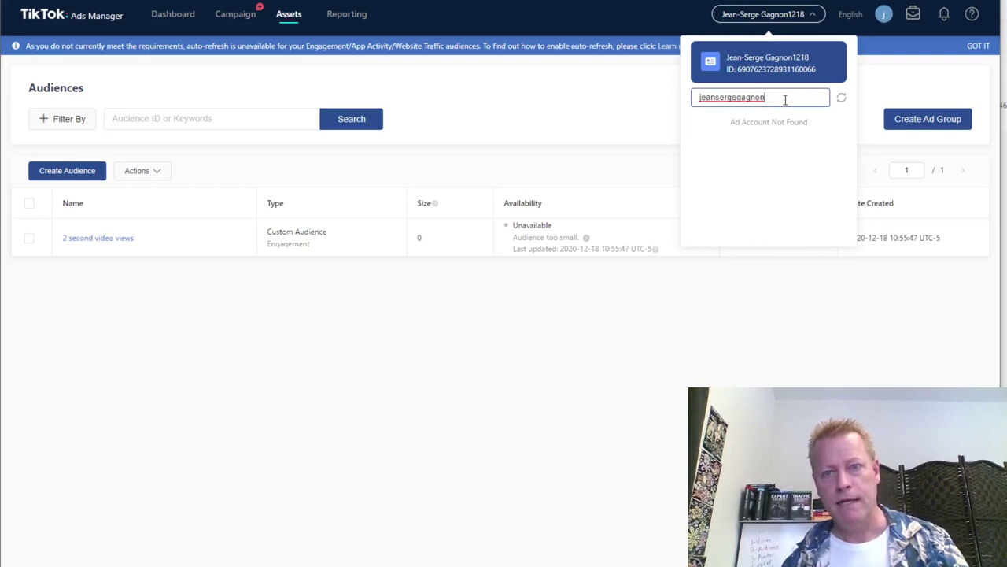
pyautogui.moveTo(766, 101); pyautogui.dragTo(643, 117)
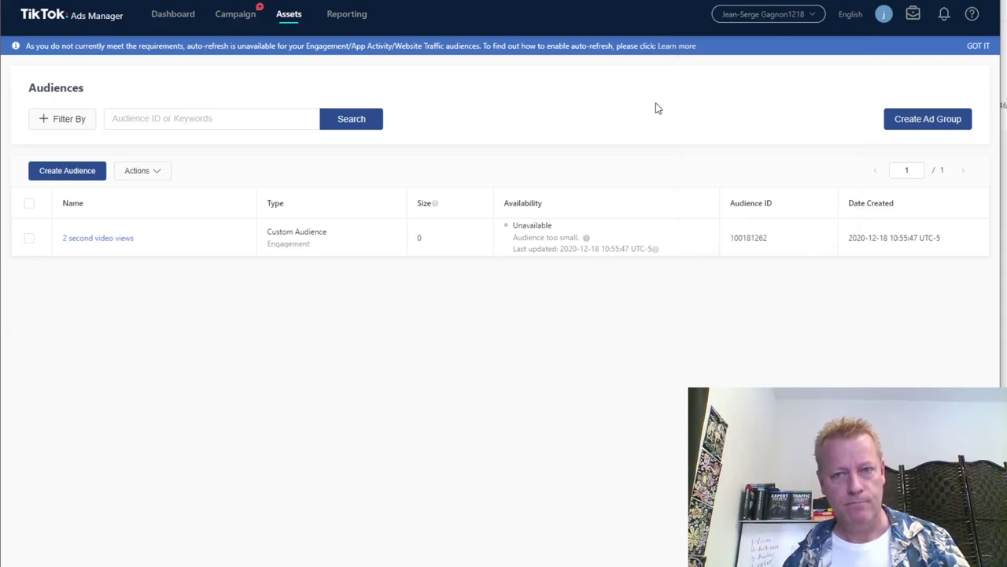
pyautogui.click(236, 14)
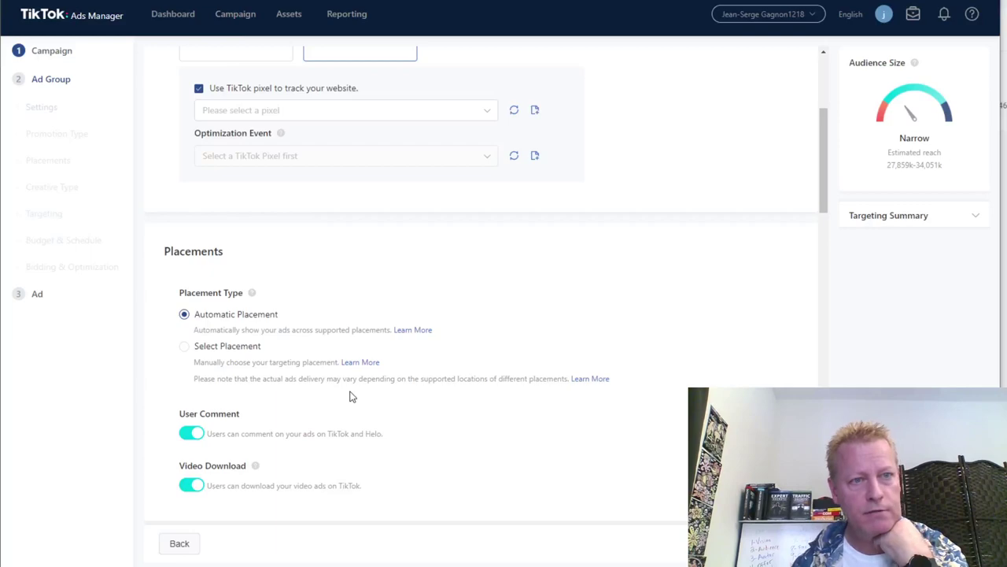
# Start creating a new pixel from the ad group's 'Please select a pixel' website tracking setting.
pyautogui.scroll(-10, 422, 389)
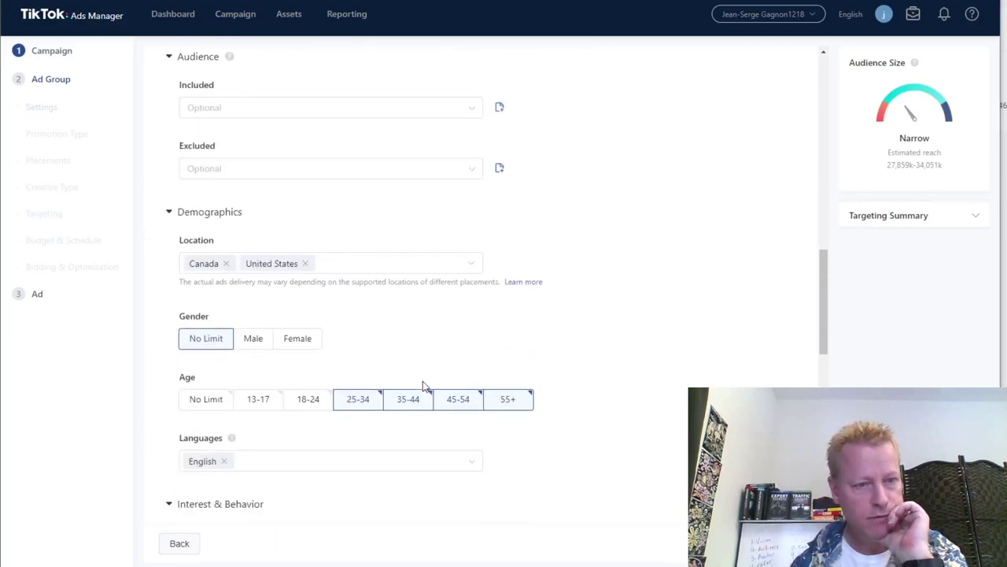
pyautogui.scroll(12, 523, 344)
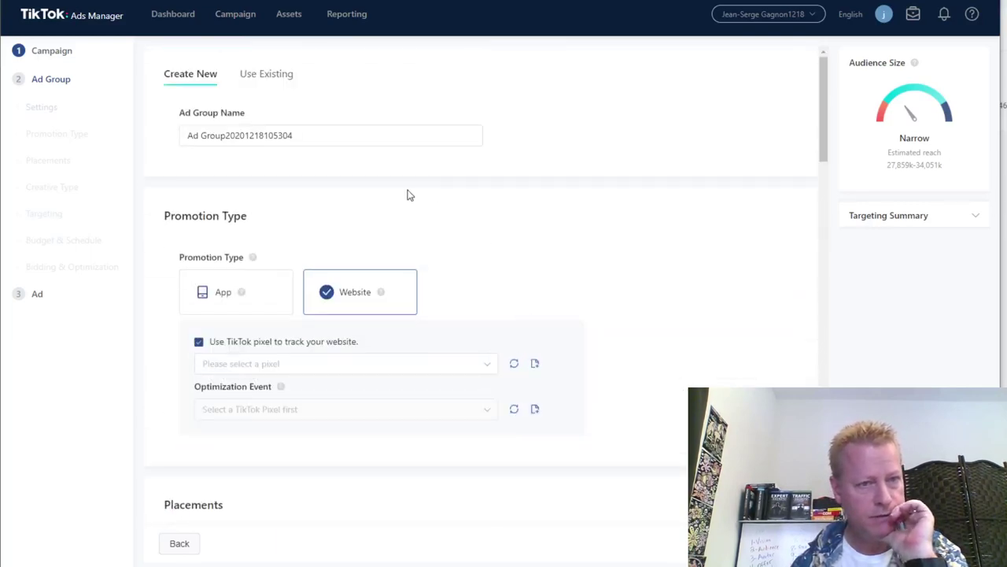
pyautogui.scroll(-2, 315, 299)
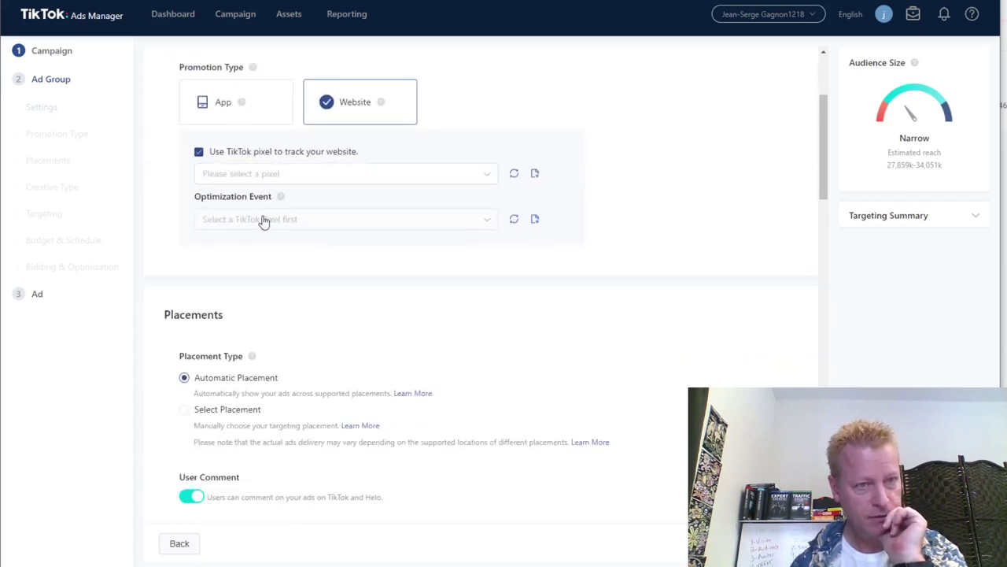
pyautogui.click(535, 175)
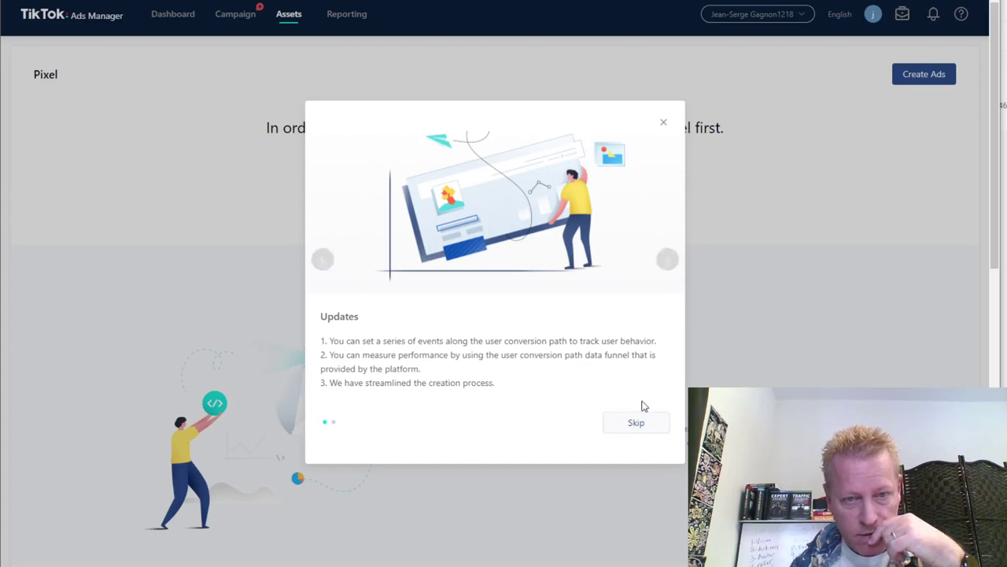
# Skip the pixel Updates introduction and open the Create Pixel form.
pyautogui.click(663, 259)
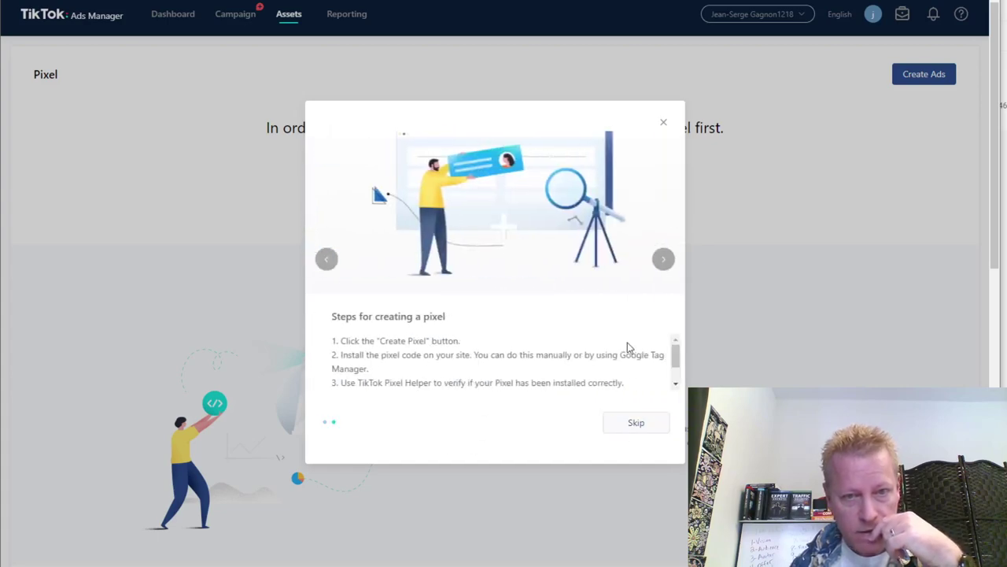
pyautogui.click(636, 423)
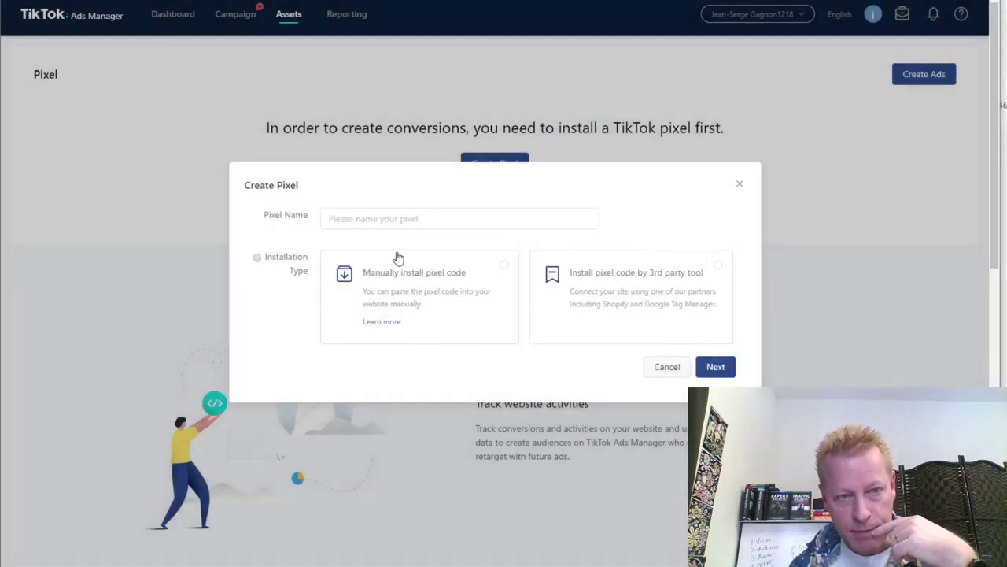
pyautogui.click(361, 220)
# Name the pixel 'TikTok main pixel', choose manual code installation, and copy the base pixel code.
pyautogui.write('Ti')
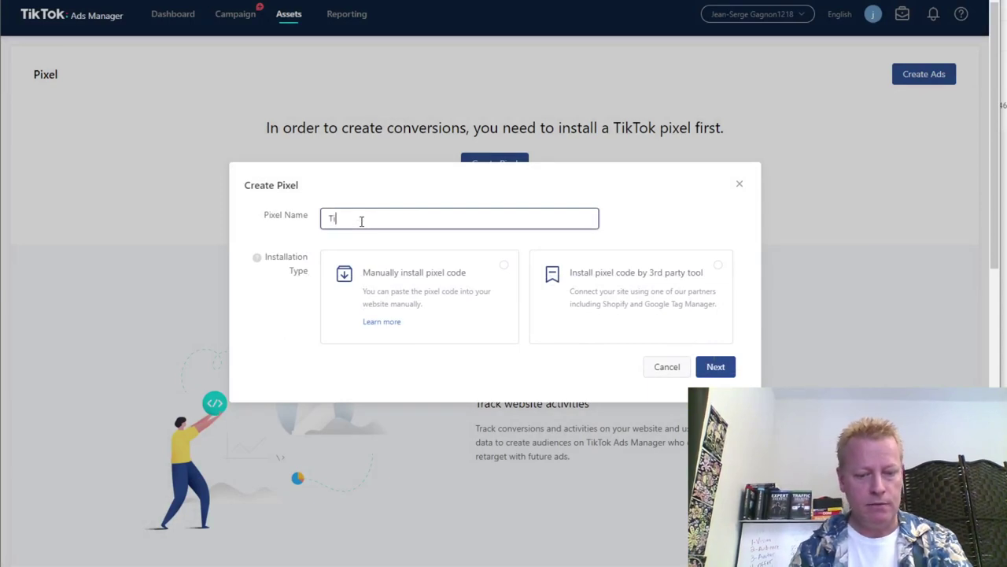
pyautogui.write('kTok main p')
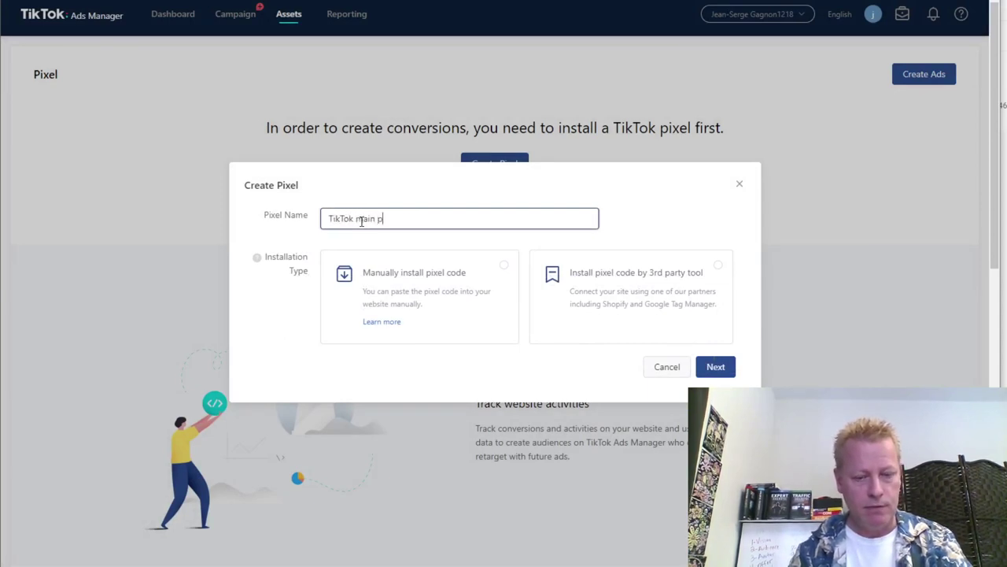
pyautogui.write('ixel')
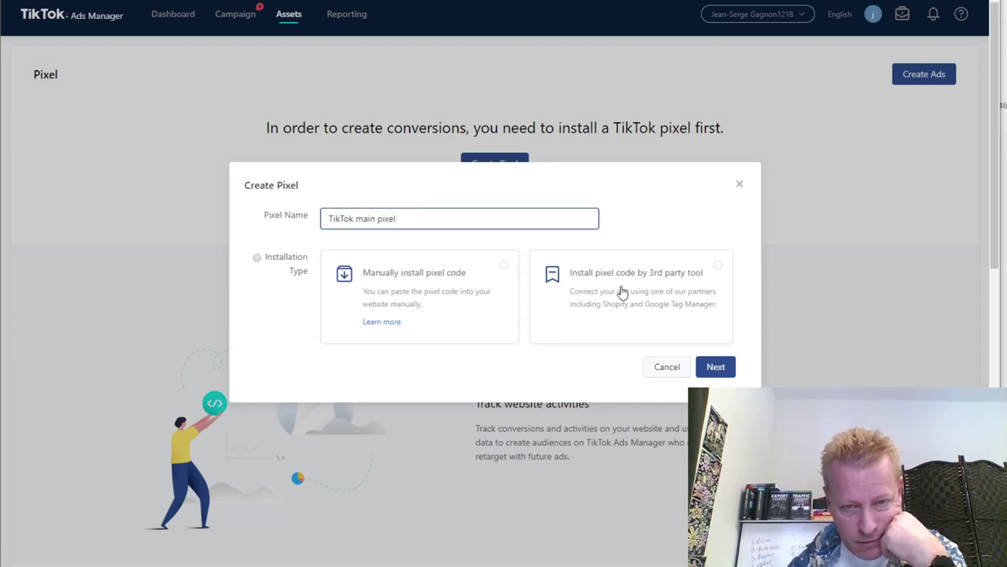
pyautogui.click(451, 294)
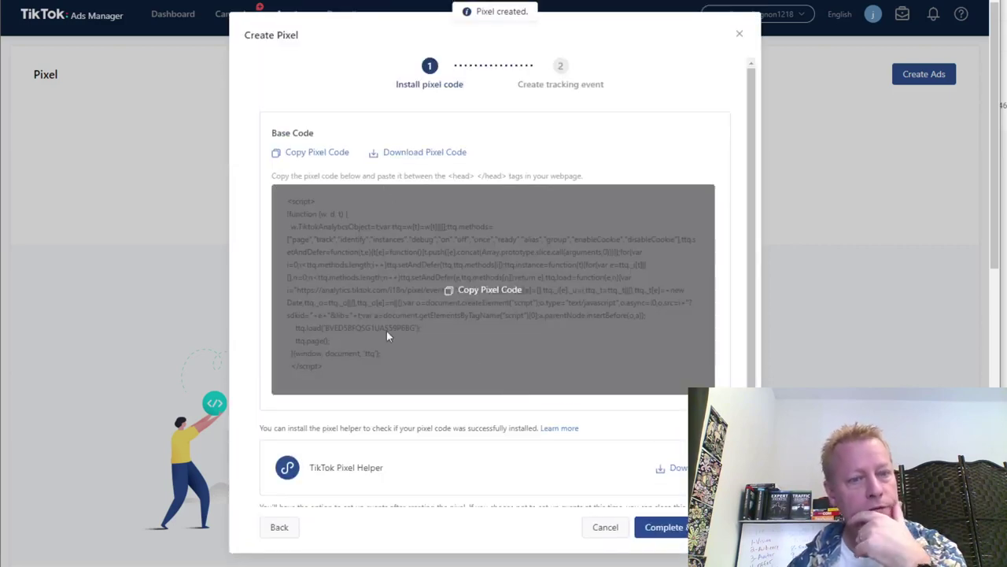
pyautogui.scroll(-1, 500, 401)
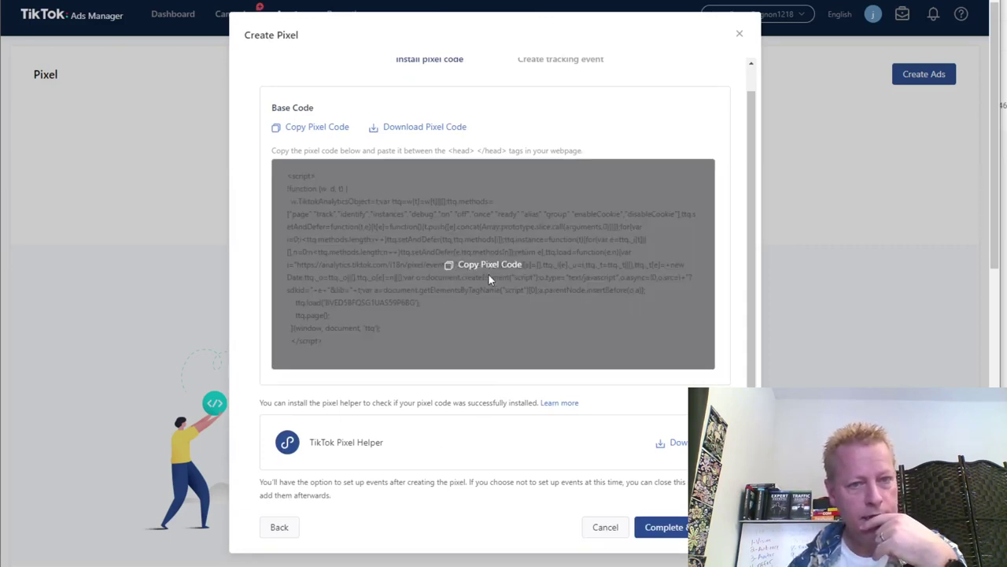
pyautogui.scroll(1, 529, 274)
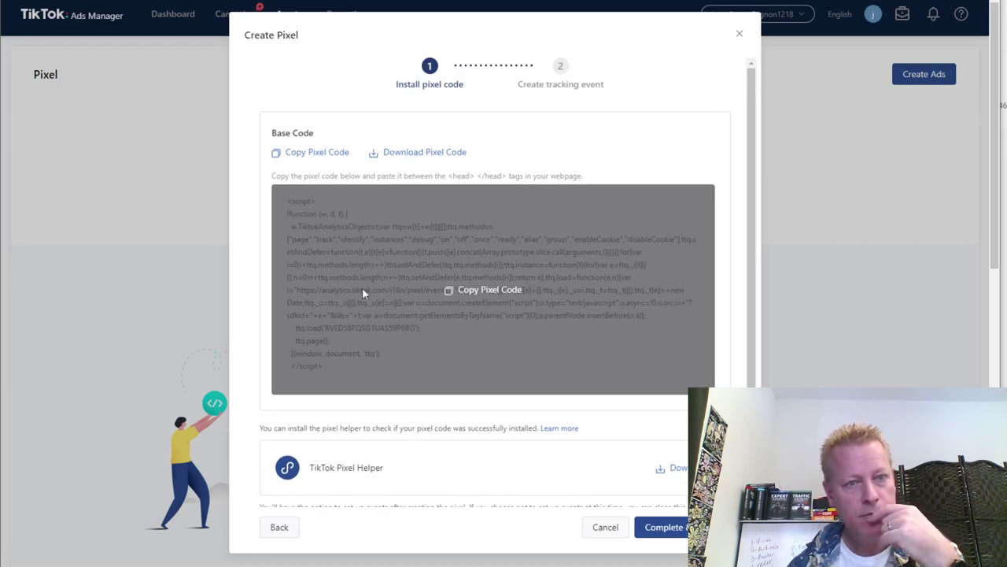
pyautogui.click(311, 155)
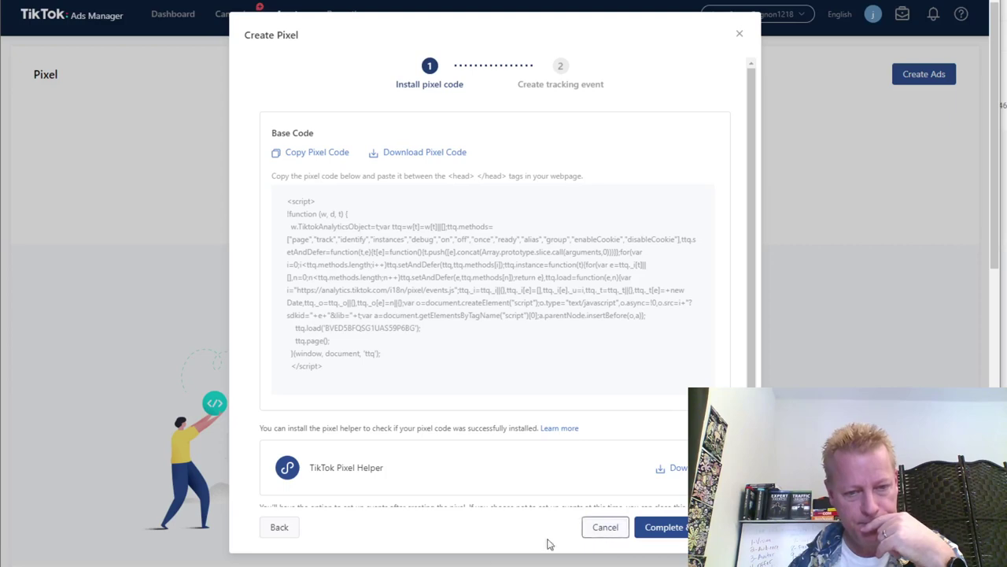
pyautogui.moveTo(339, 565)
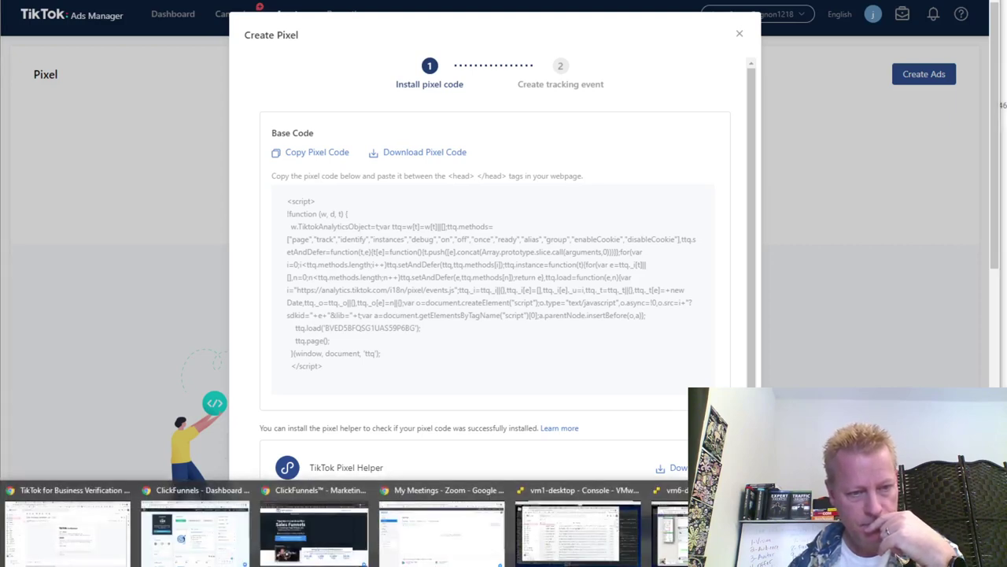
# Go to the WordPress admin's Insert Headers and Footers settings.
pyautogui.click(72, 540)
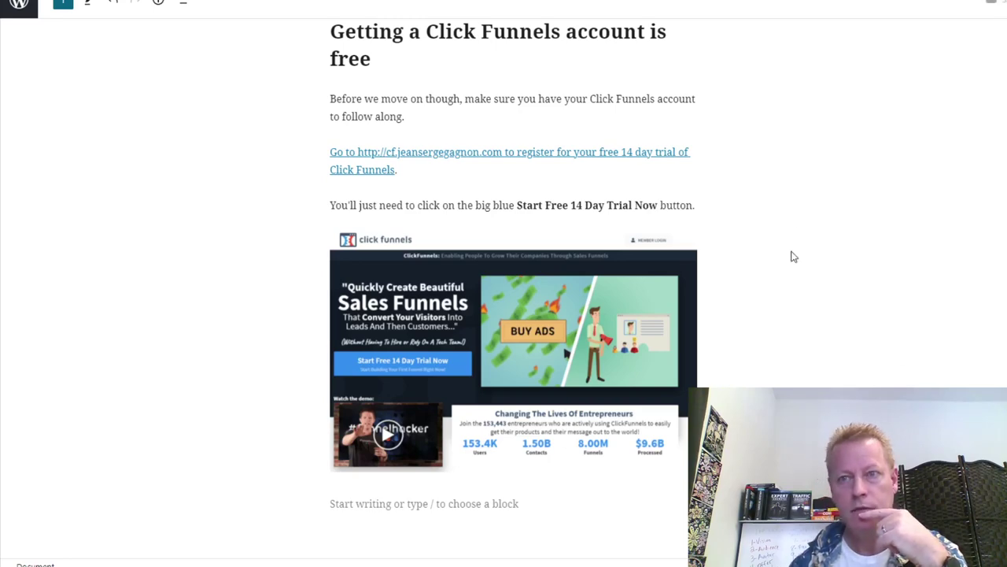
pyautogui.click(19, 5)
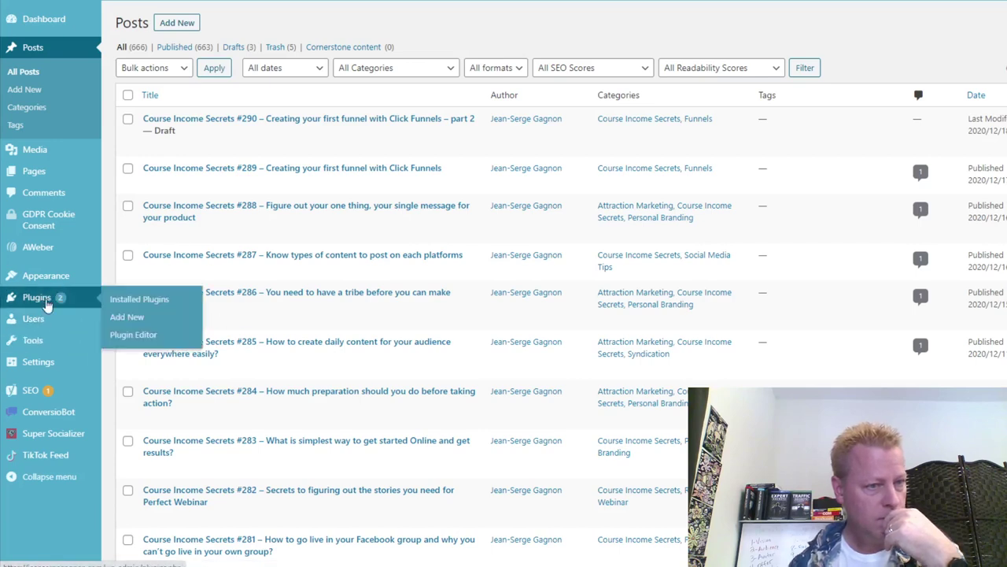
pyautogui.moveTo(102, 373)
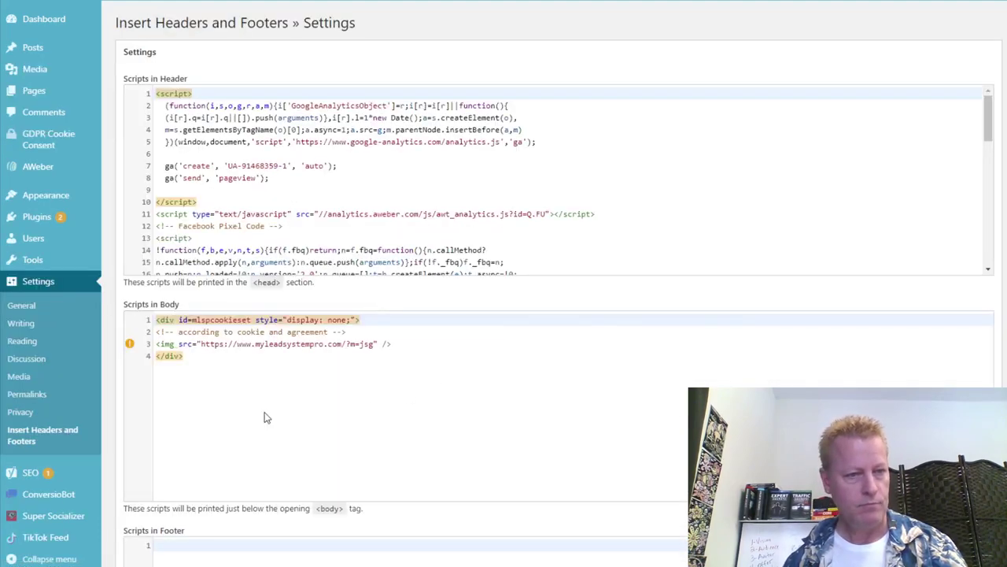
# Paste the TikTok pixel code after the last header script and save the settings.
pyautogui.click(518, 250)
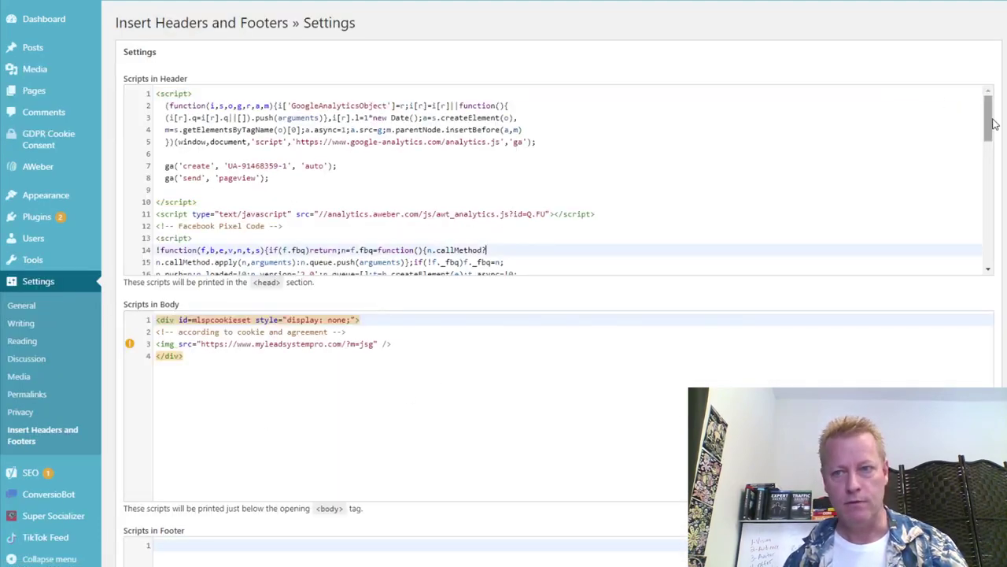
pyautogui.moveTo(994, 123); pyautogui.dragTo(978, 286)
pyautogui.click(507, 268)
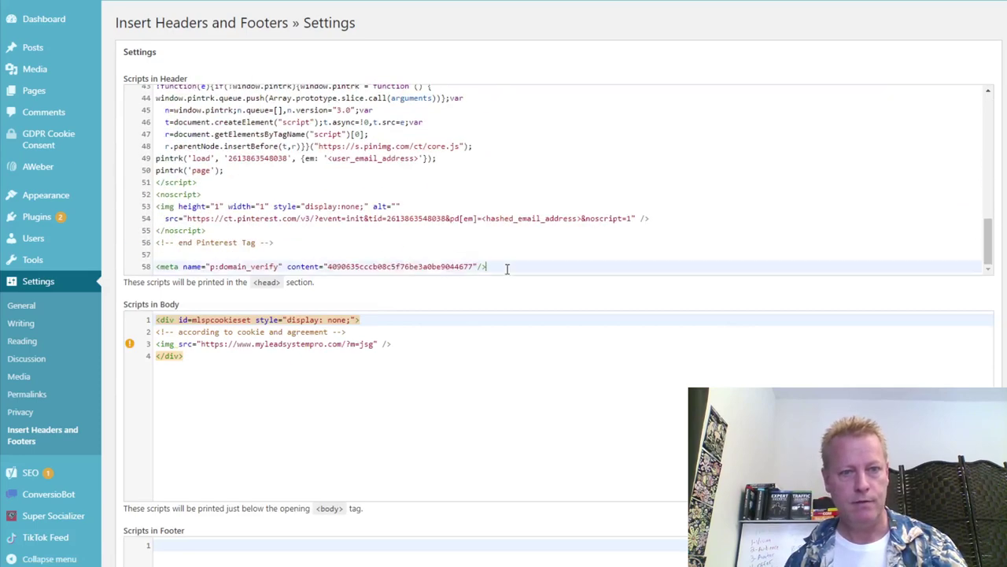
pyautogui.press('Return')
pyautogui.press('Return')
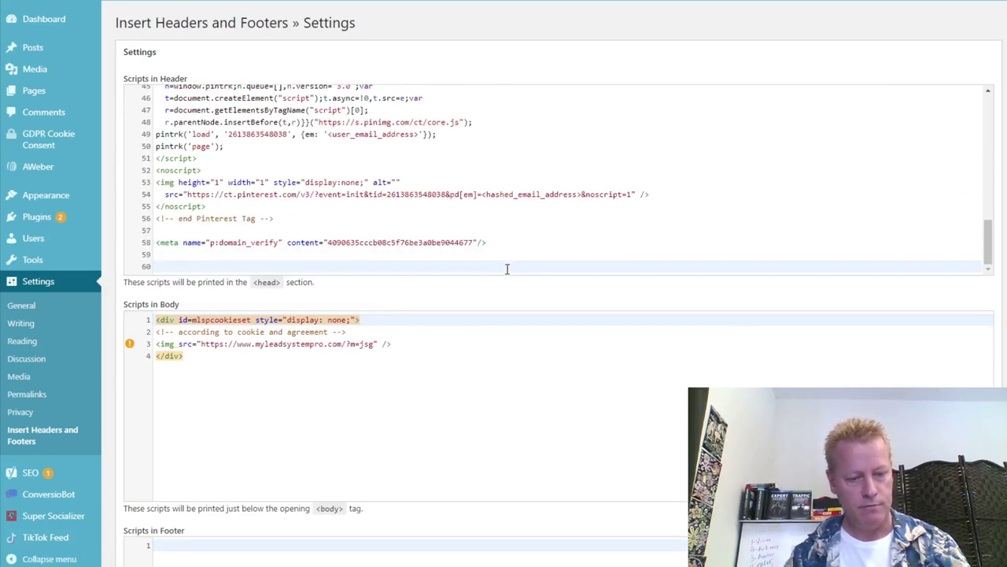
pyautogui.hotkey('ctrl', 'v')
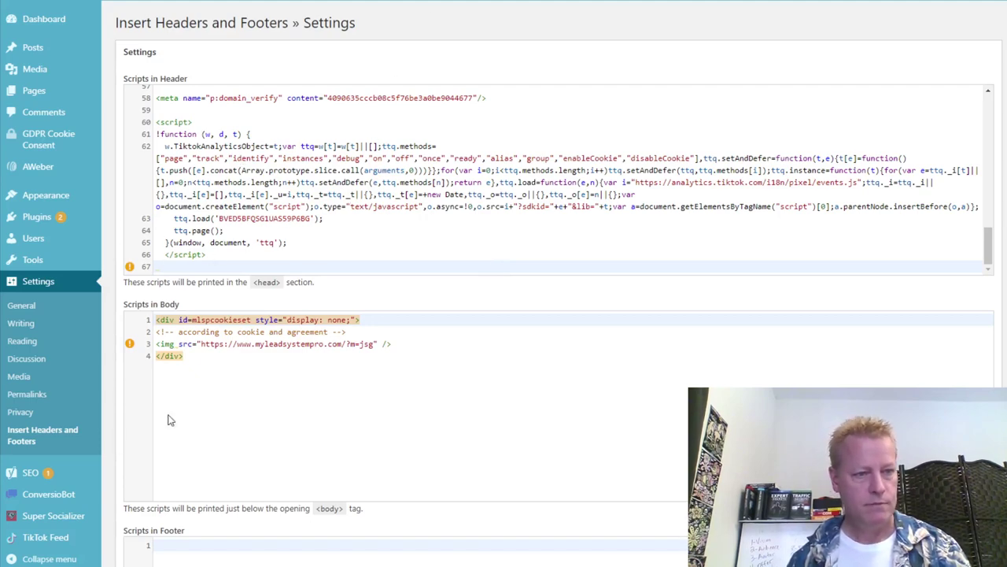
pyautogui.scroll(-3, 107, 504)
pyautogui.click(135, 480)
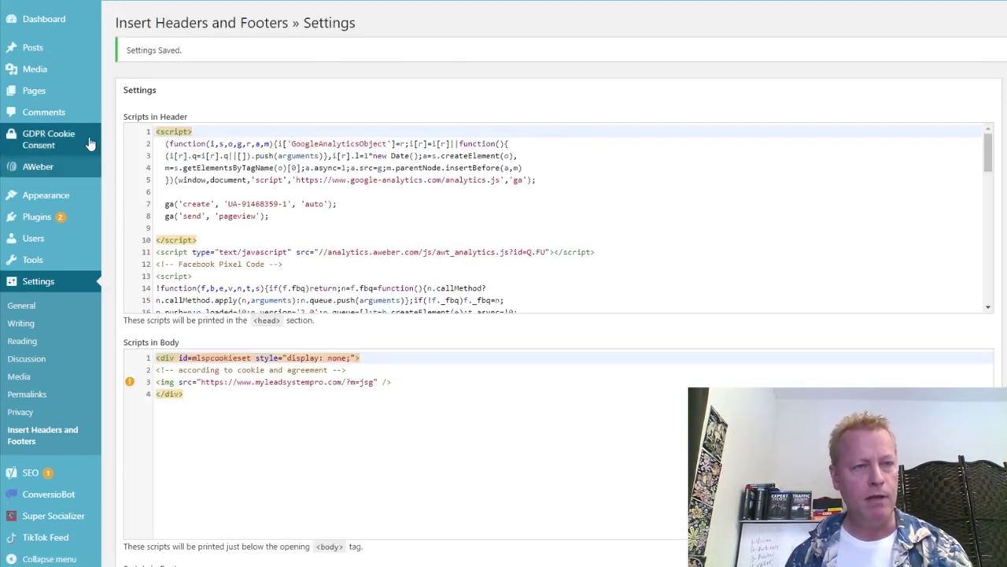
pyautogui.hotkey('ctrl', 'Tab')
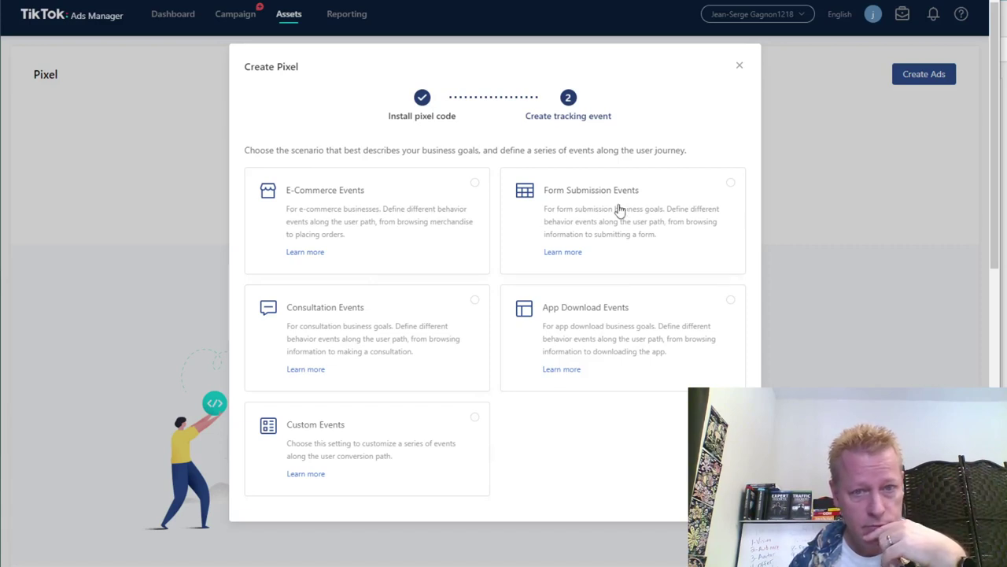
# Choose Form Submission Events for the pixel and proceed to event rule setup.
pyautogui.click(628, 229)
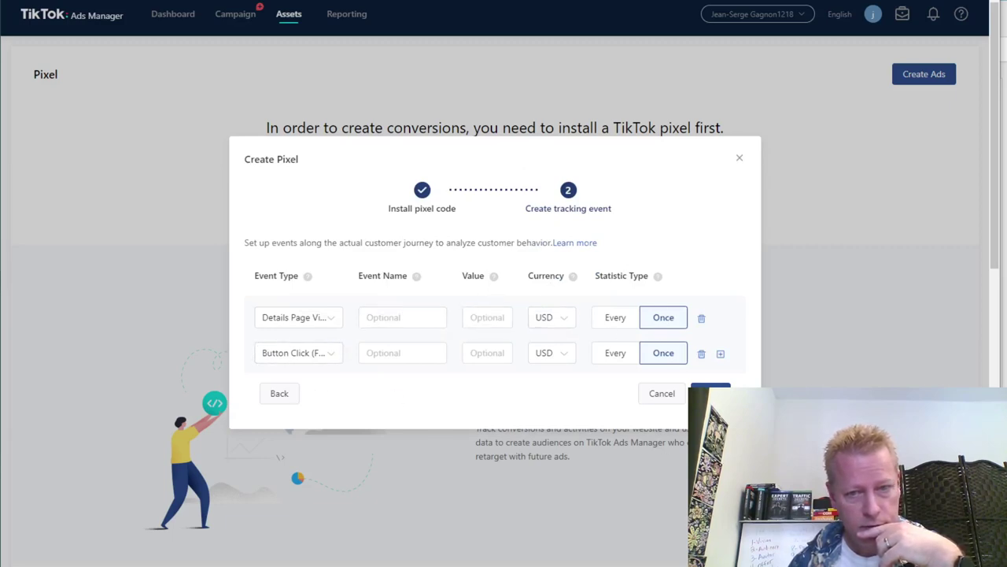
pyautogui.click(711, 391)
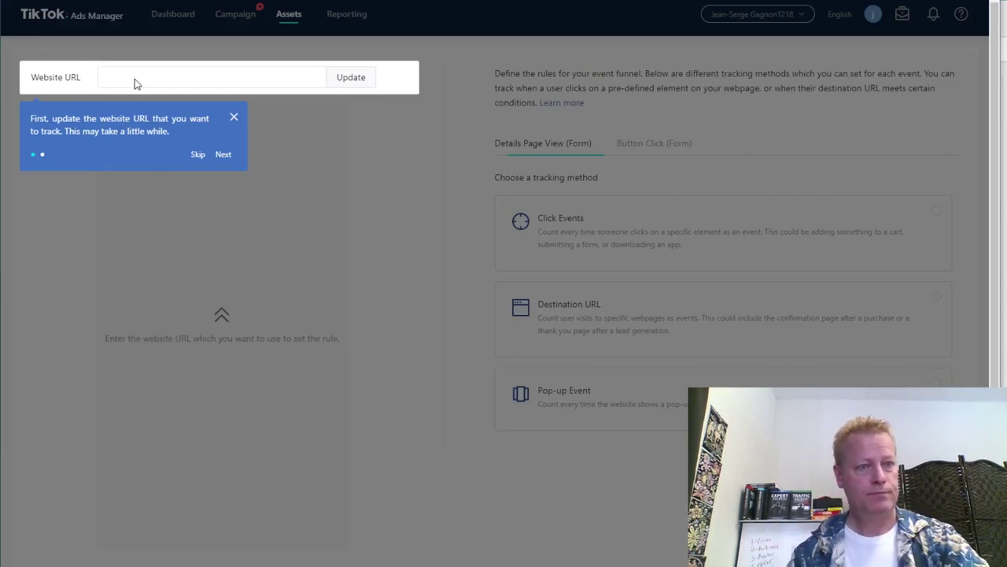
# Dismiss the onboarding tips, enter the blog's website URL, and load its preview.
pyautogui.click(223, 155)
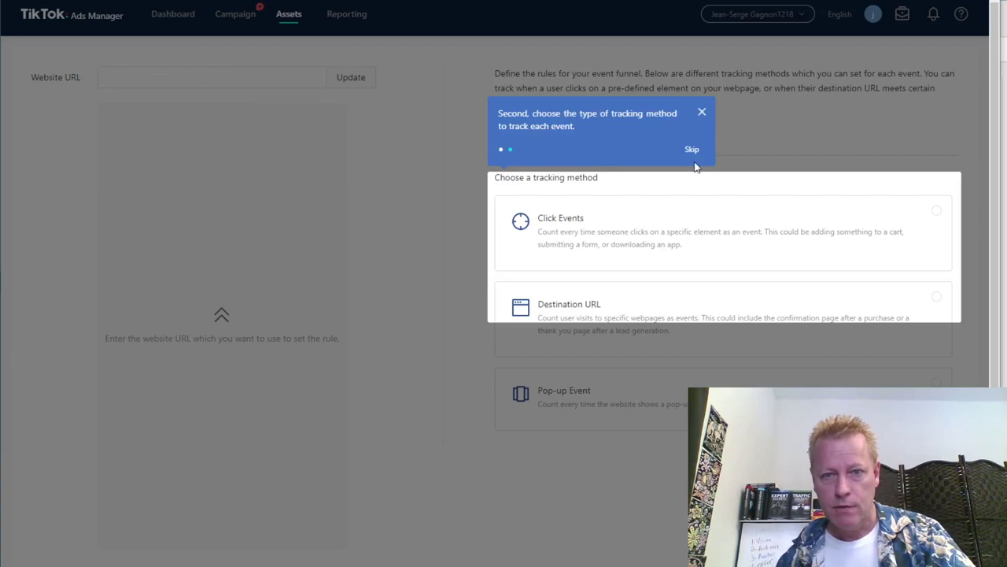
pyautogui.click(702, 116)
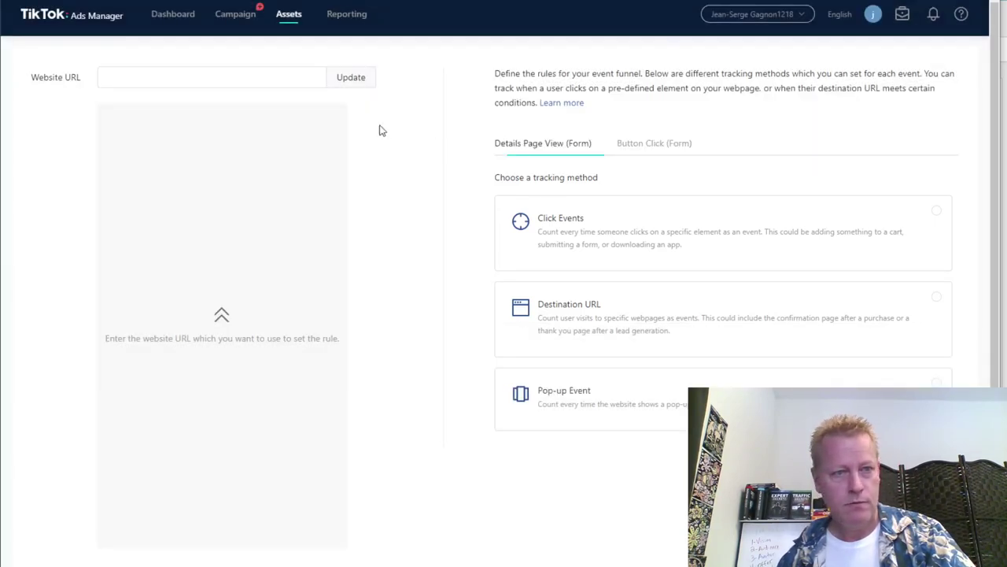
pyautogui.click(228, 77)
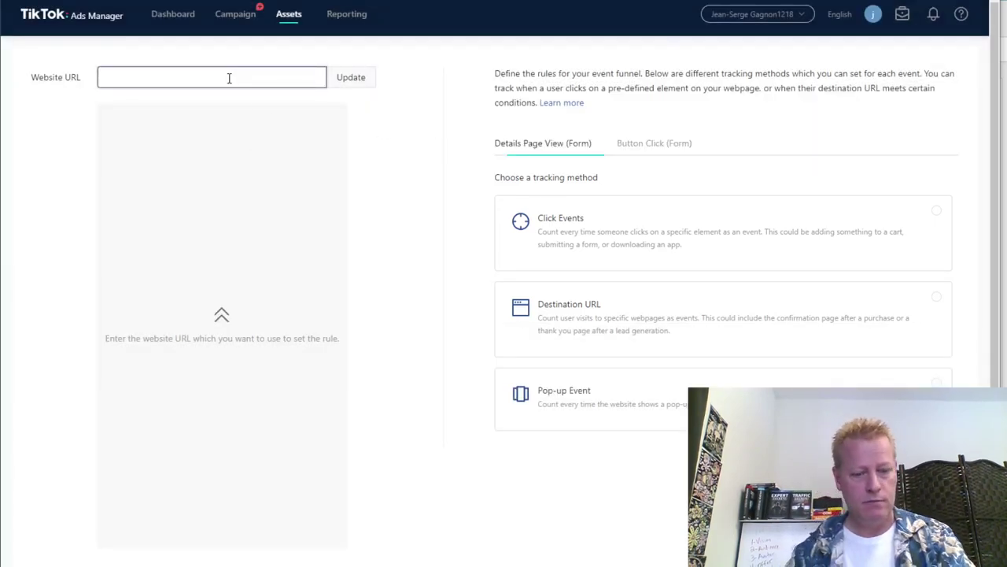
pyautogui.write('g')
pyautogui.write('ttps')
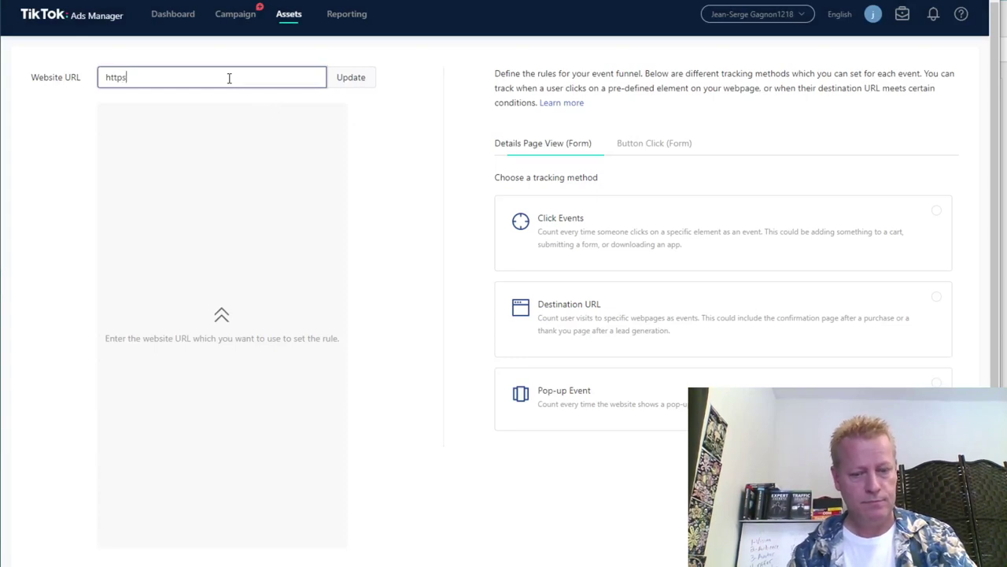
pyautogui.write('://jeanerge')
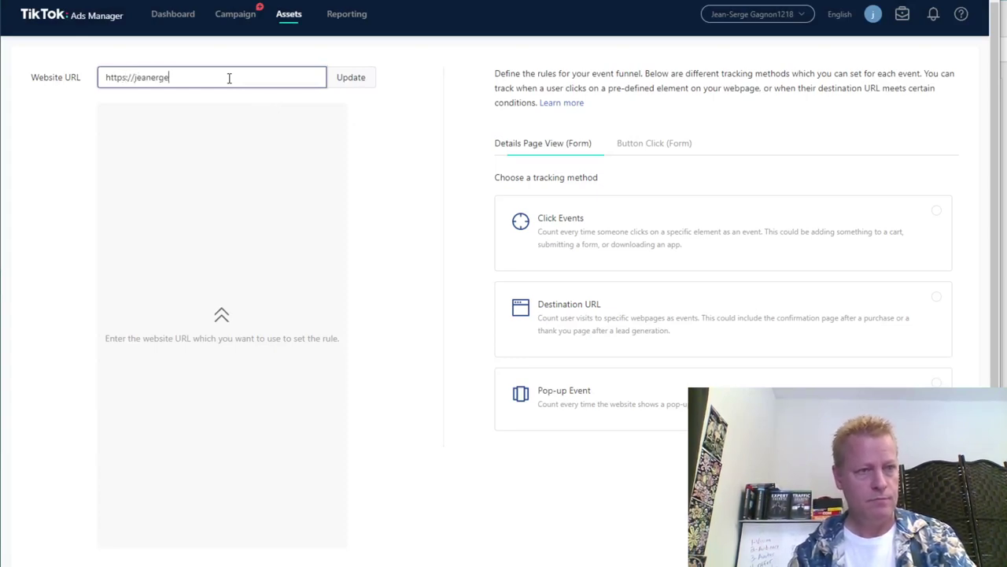
pyautogui.write('gag')
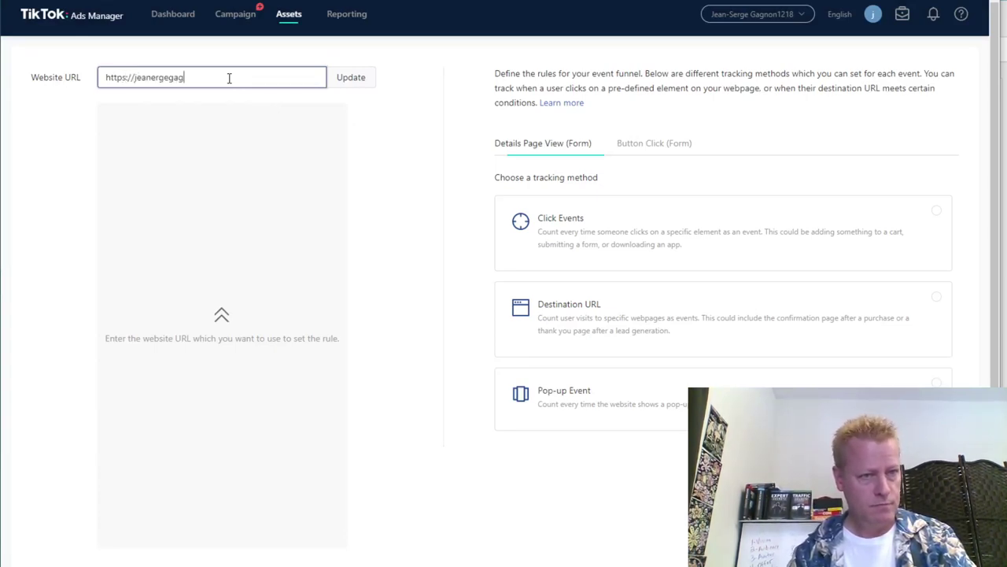
pyautogui.write('non.com')
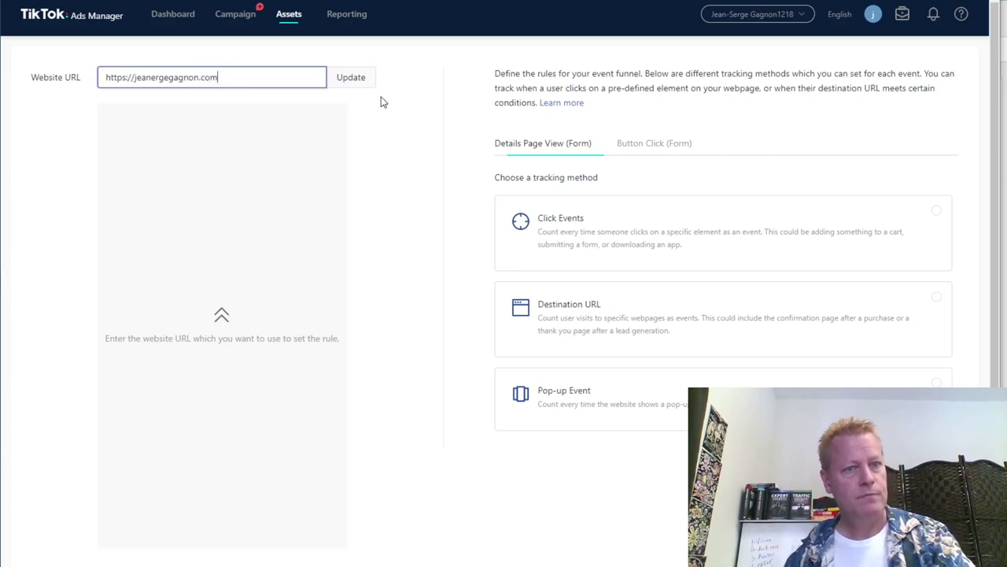
pyautogui.click(356, 79)
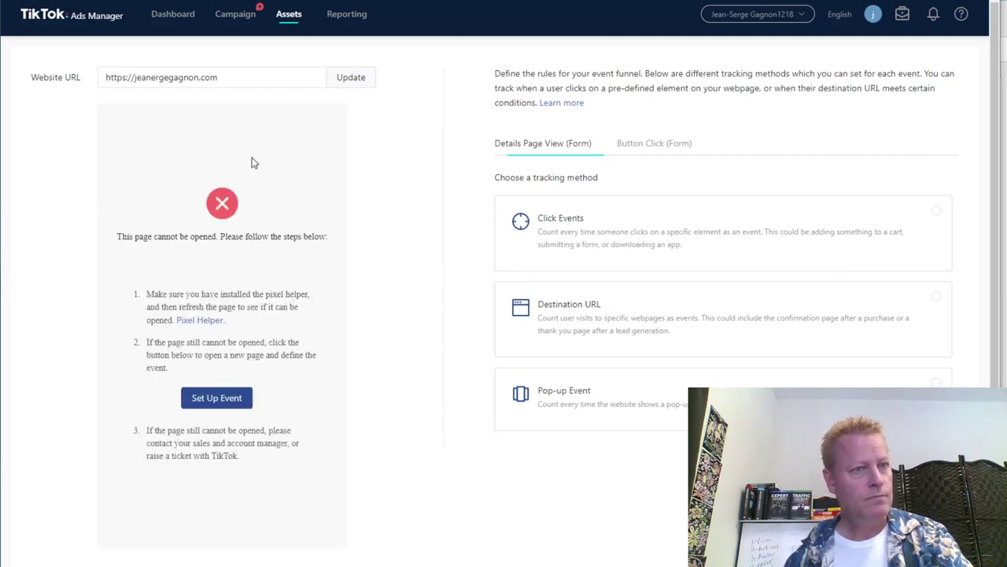
# Add the missing 's' to the misspelled URL and reload the preview.
pyautogui.click(151, 78)
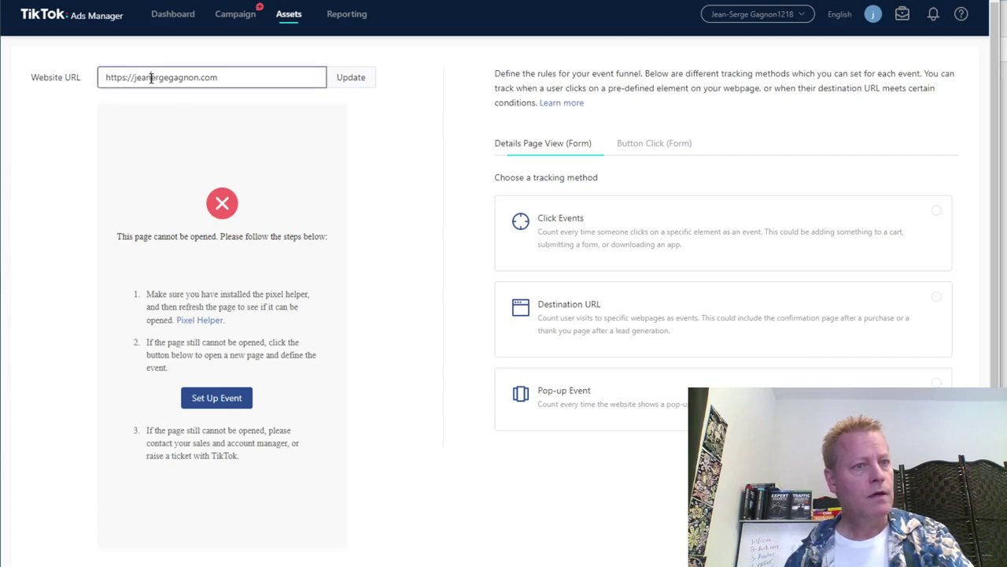
pyautogui.write('s')
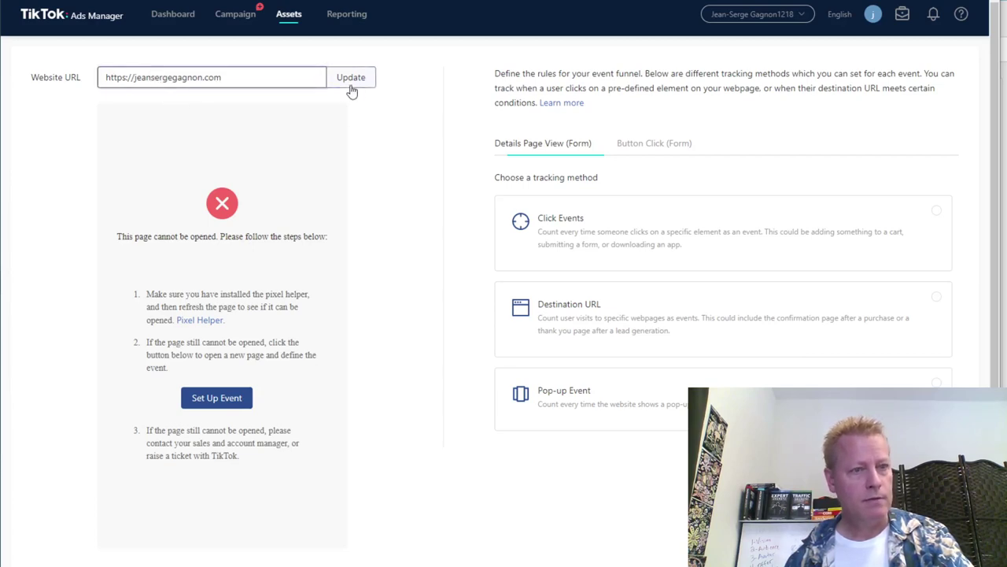
pyautogui.click(351, 78)
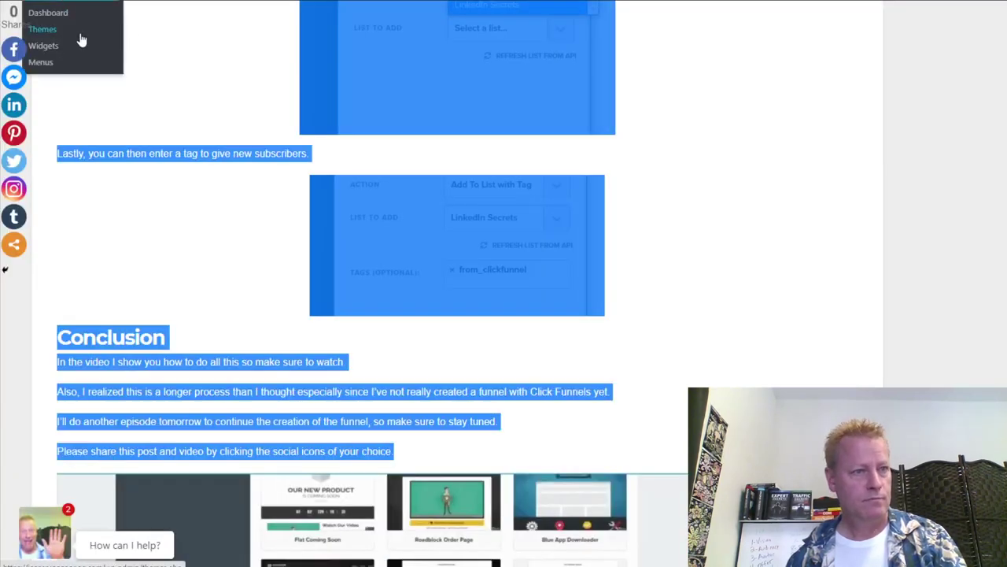
# Open the blog's public home page from the WordPress admin bar, then return to TikTok's event setup.
pyautogui.moveTo(91, 4)
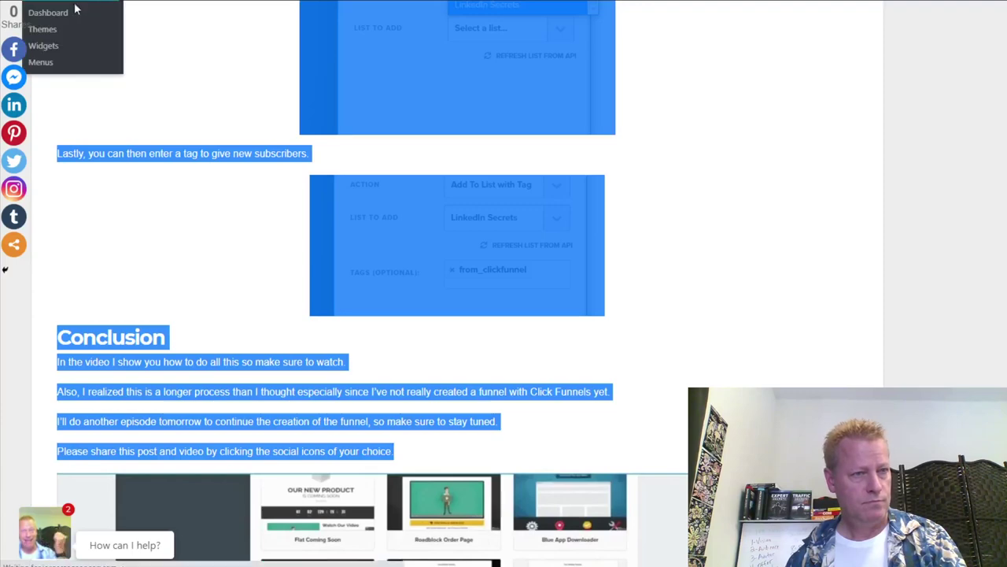
pyautogui.click(31, 4)
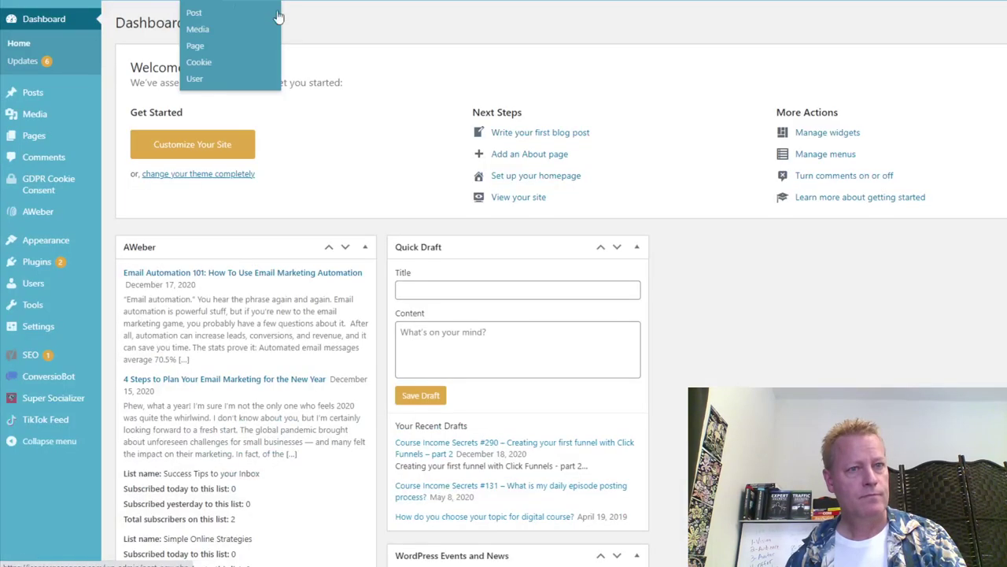
pyautogui.moveTo(87, 3)
pyautogui.click(60, 19)
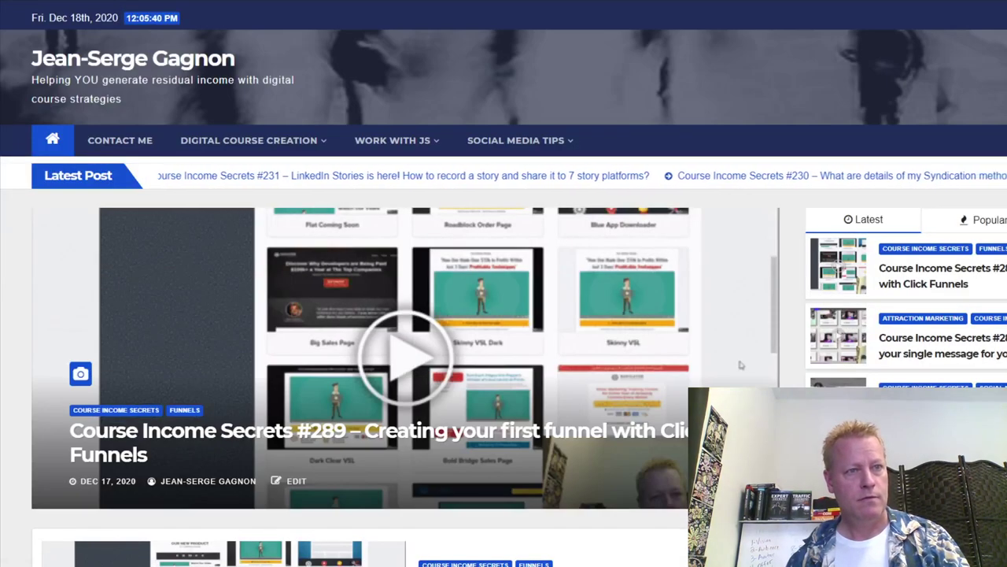
pyautogui.hotkey('alt', 'Tab')
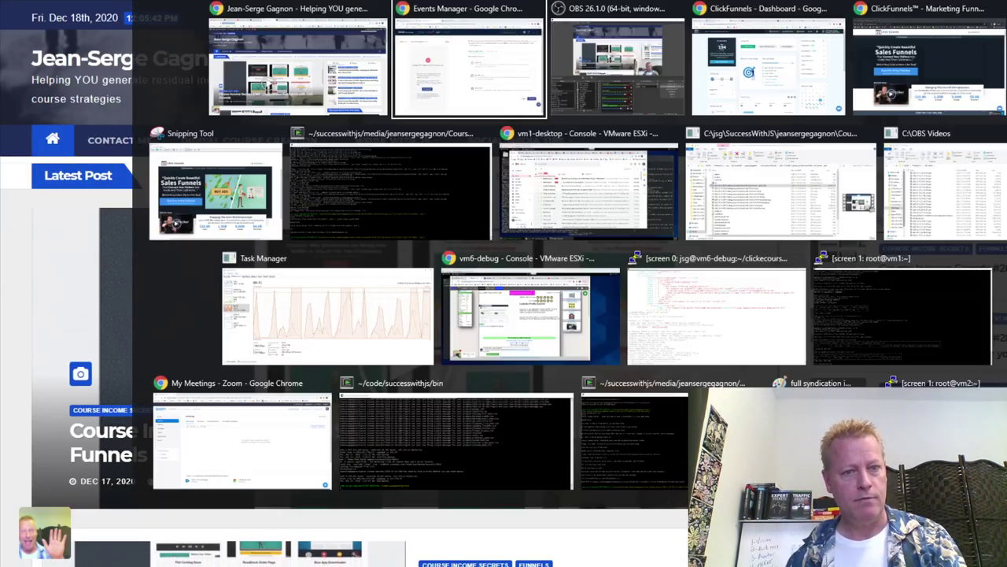
# Replace the event setup's website URL with the pasted site address, update it, and open the pixel setup window.
pyautogui.moveTo(241, 75); pyautogui.dragTo(69, 93)
pyautogui.write('https://jeansergegagnon.com/')
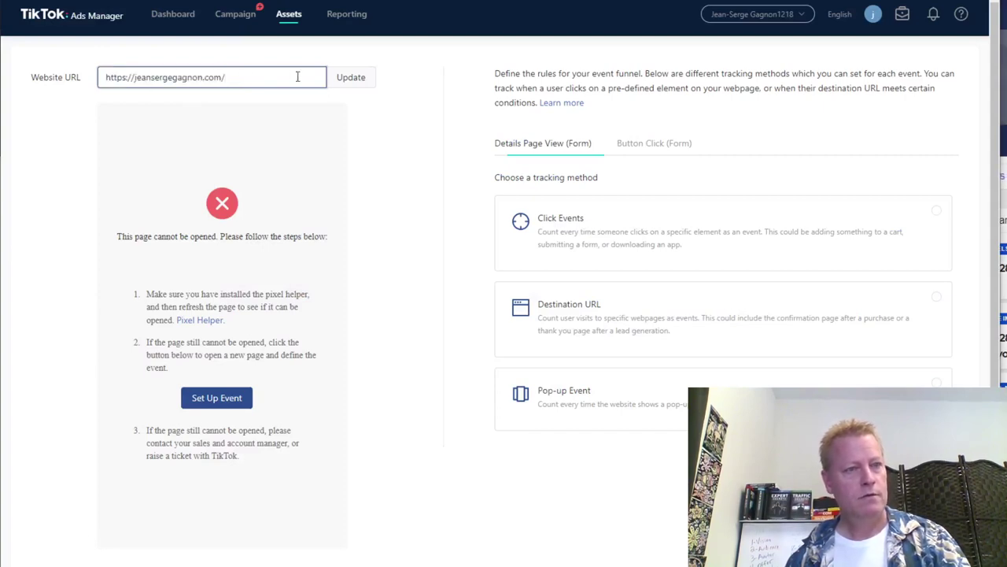
pyautogui.click(360, 77)
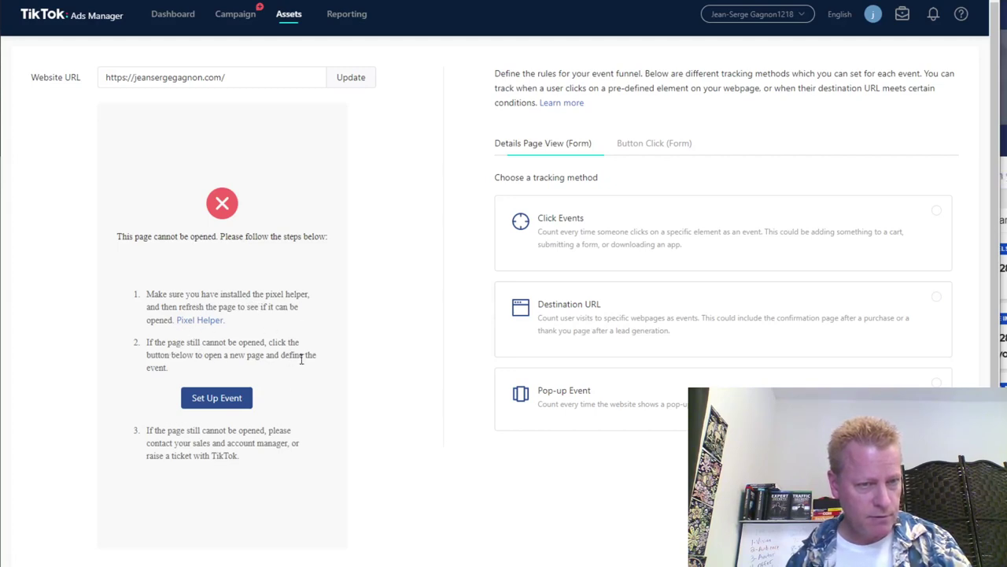
pyautogui.click(236, 400)
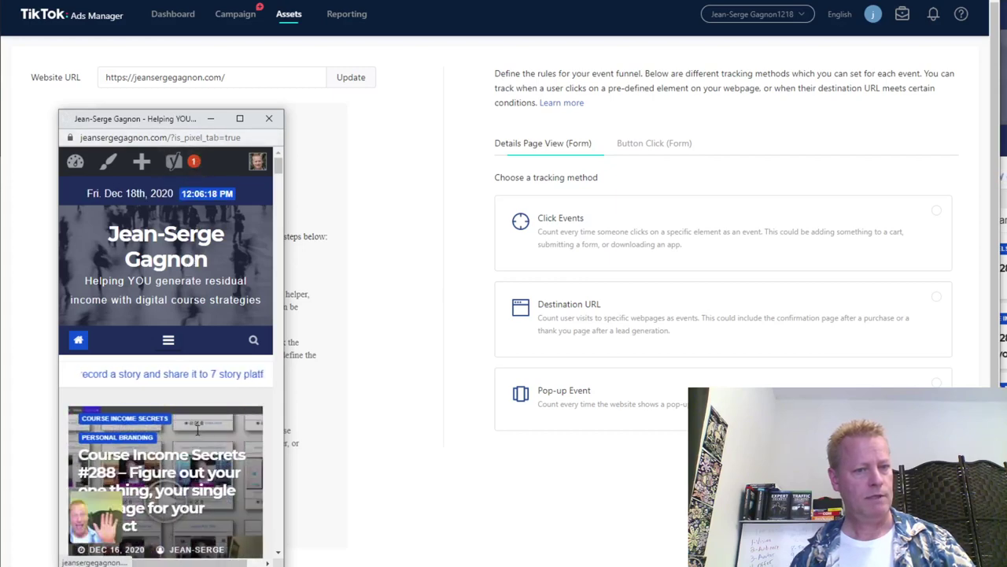
pyautogui.scroll(-5, 191, 259)
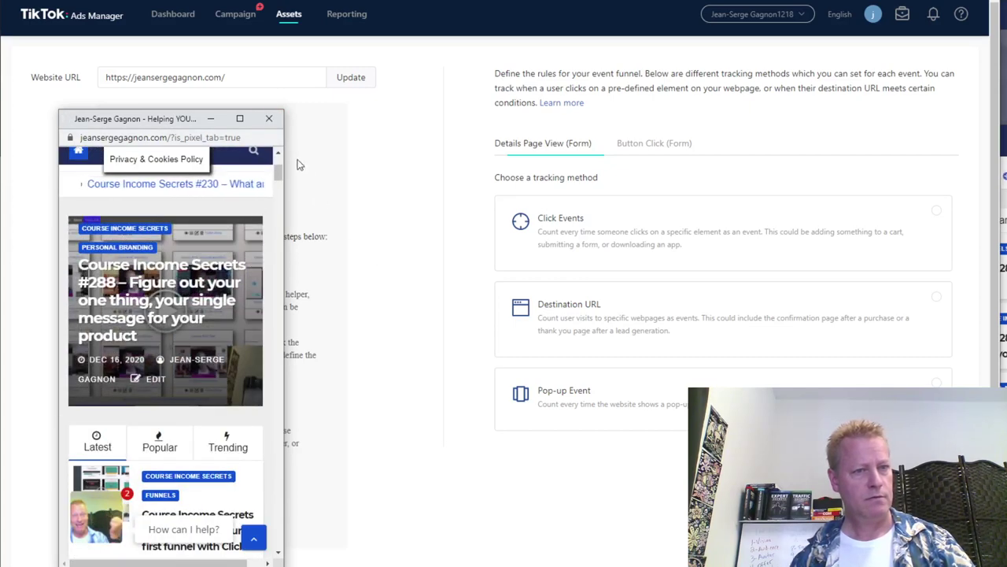
# Close the pixel pop-up and set Details Page View (Form) to Click Events with an empty first rule.
pyautogui.click(267, 120)
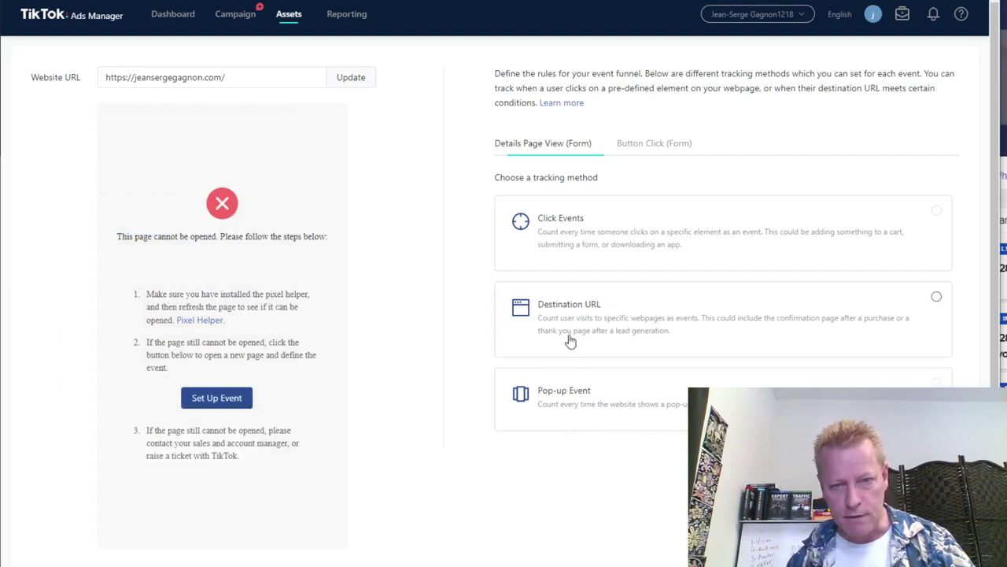
pyautogui.click(667, 247)
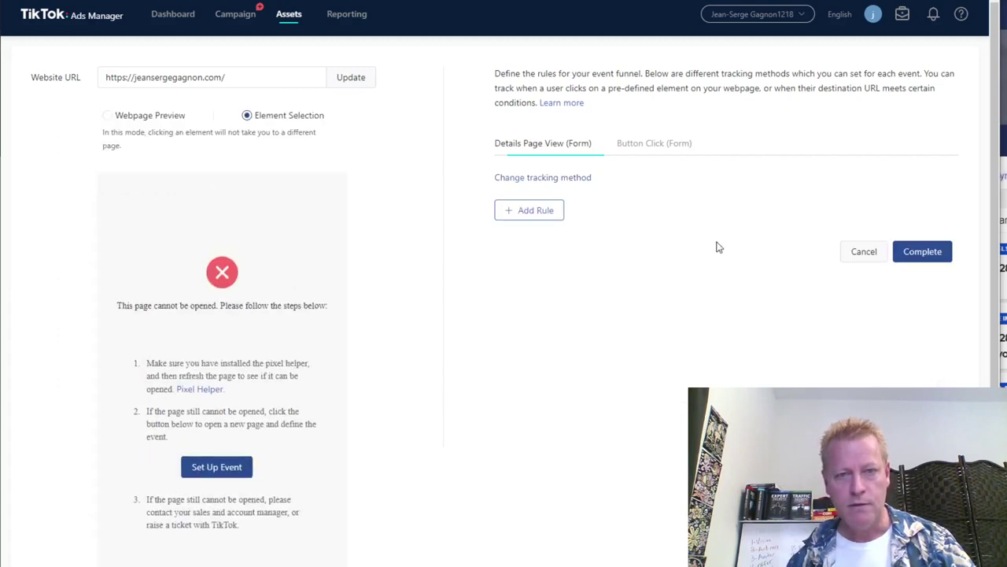
pyautogui.click(532, 210)
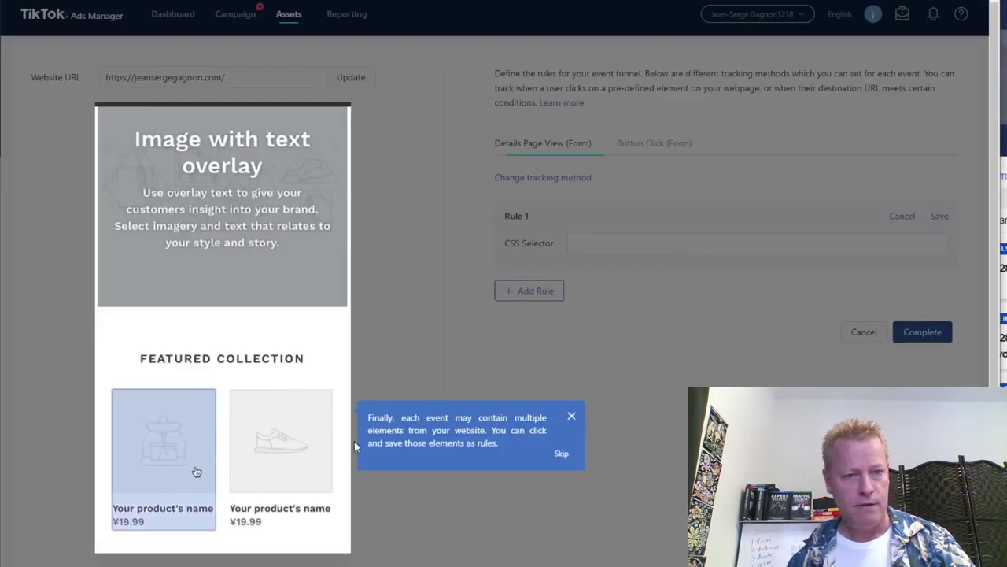
pyautogui.click(196, 471)
pyautogui.click(562, 455)
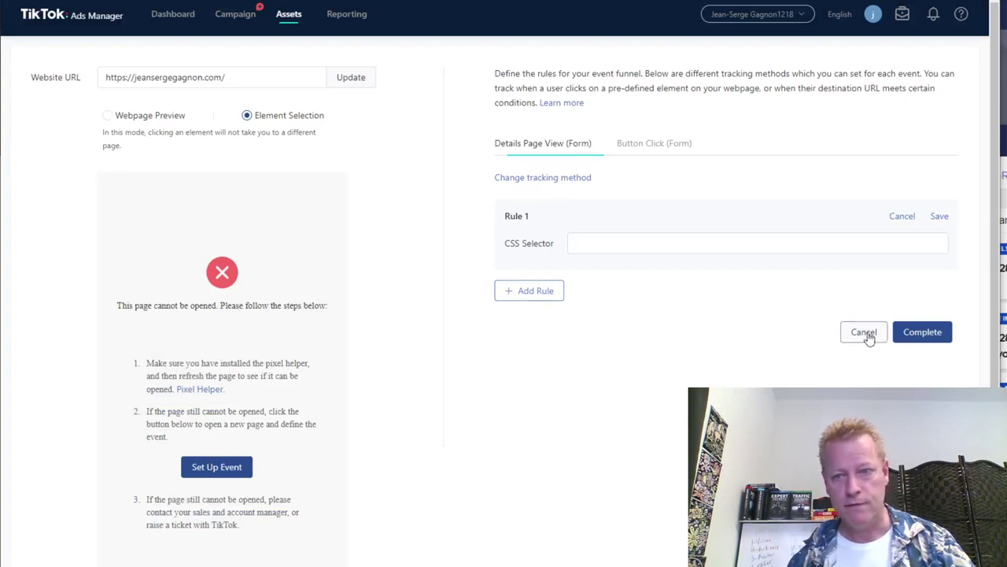
pyautogui.click(640, 149)
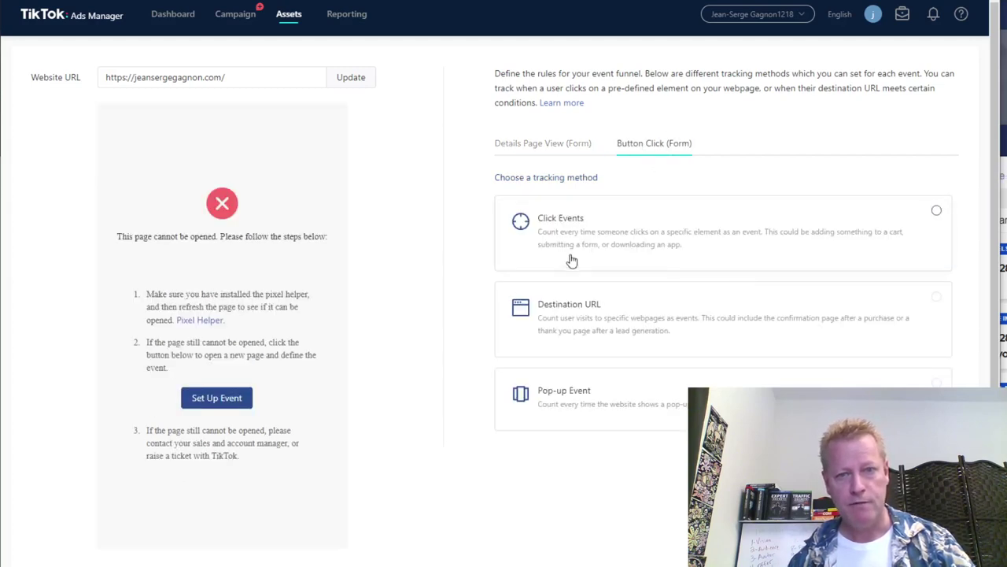
# Give Button Click (Form) a Destination URL rule where Page URL contains the site's name.
pyautogui.click(605, 332)
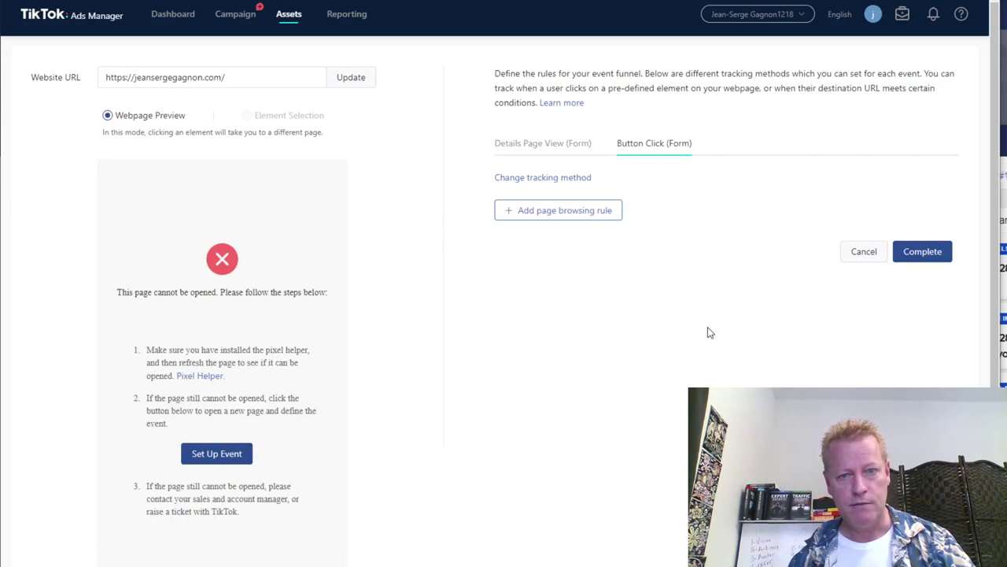
pyautogui.click(567, 213)
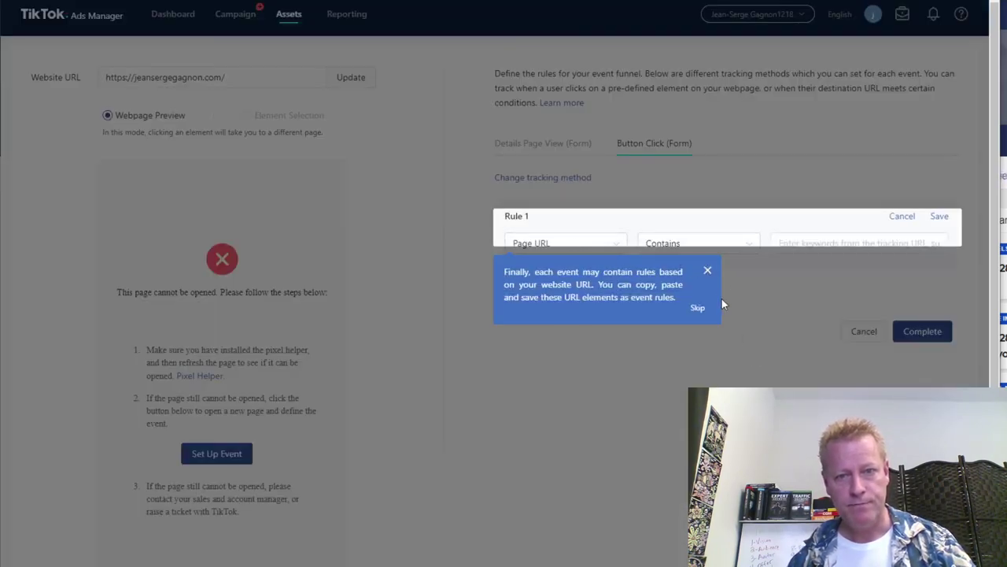
pyautogui.click(708, 273)
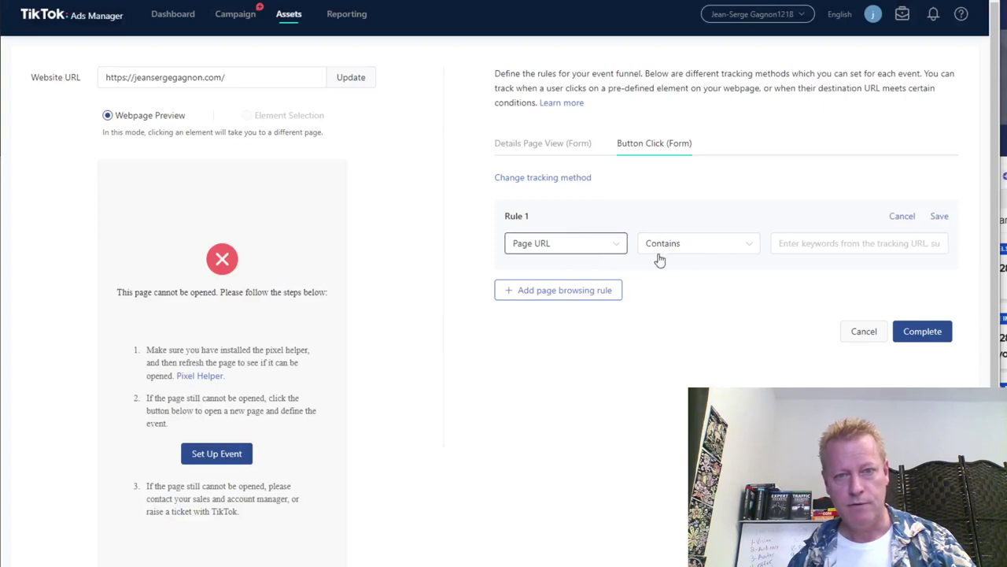
pyautogui.click(812, 240)
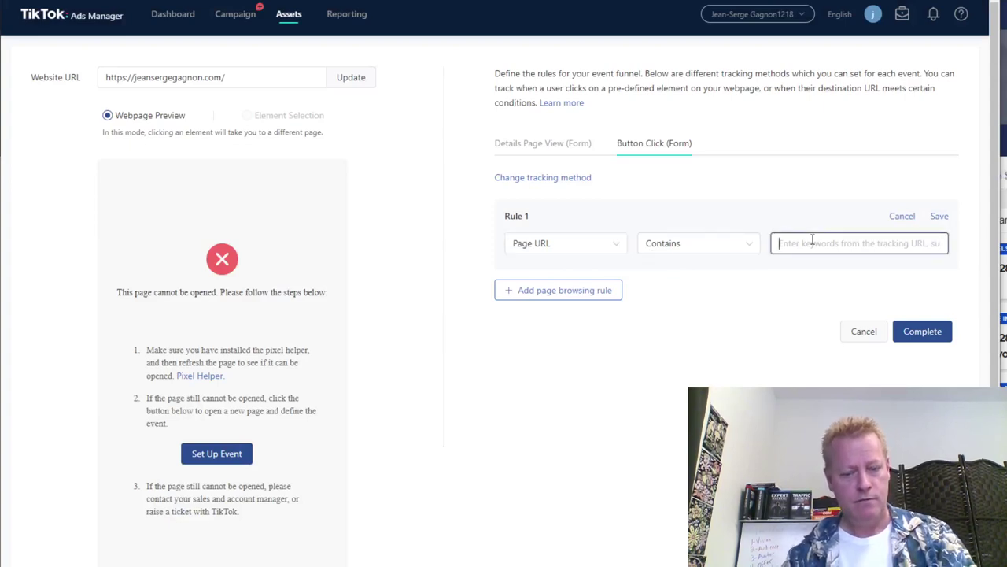
pyautogui.write('/eanserge')
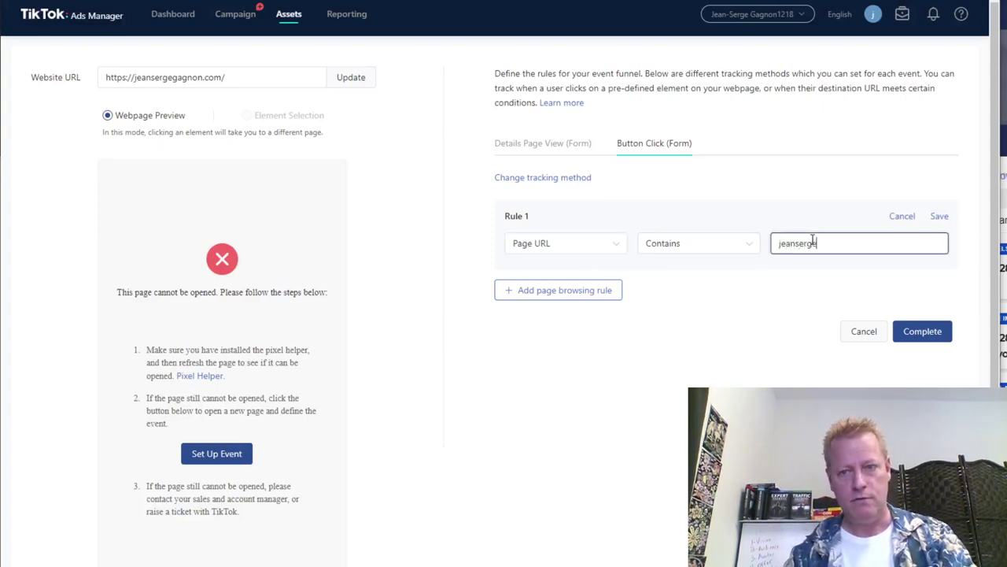
pyautogui.write('gagnon')
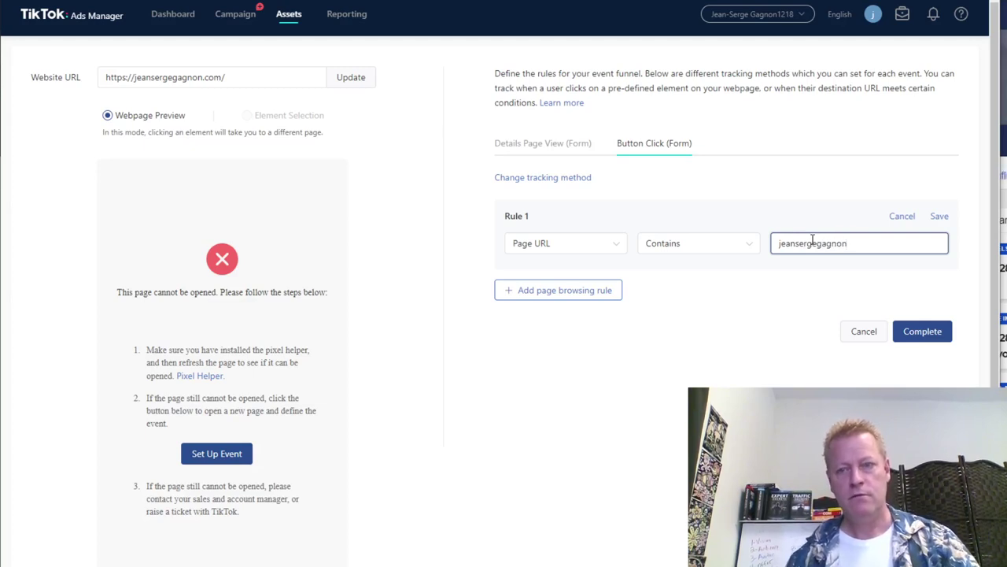
pyautogui.click(941, 218)
pyautogui.click(921, 321)
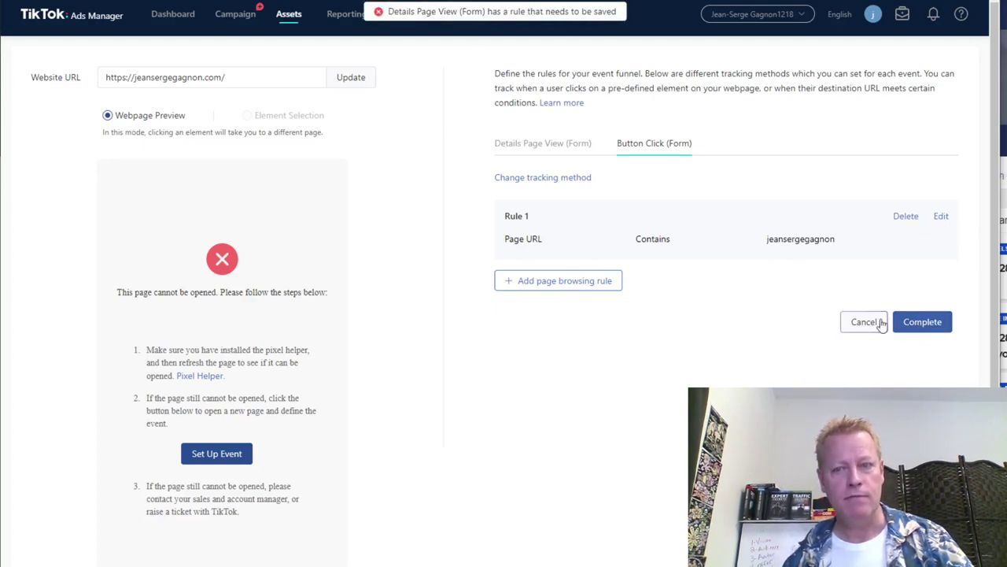
# Cancel the empty CSS selector rule on Details Page View (Form) and retry finishing the setup.
pyautogui.click(543, 143)
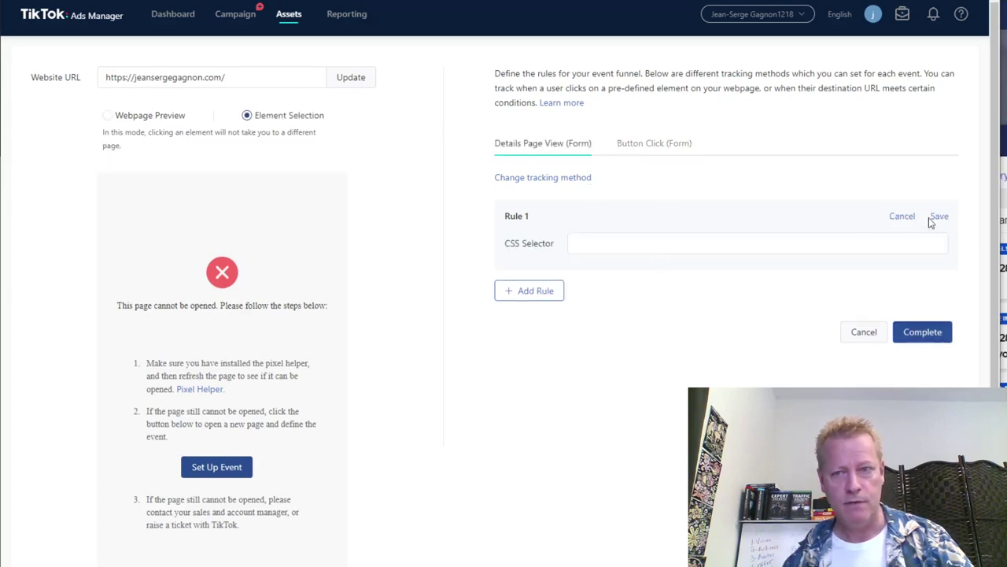
pyautogui.click(905, 217)
pyautogui.click(636, 144)
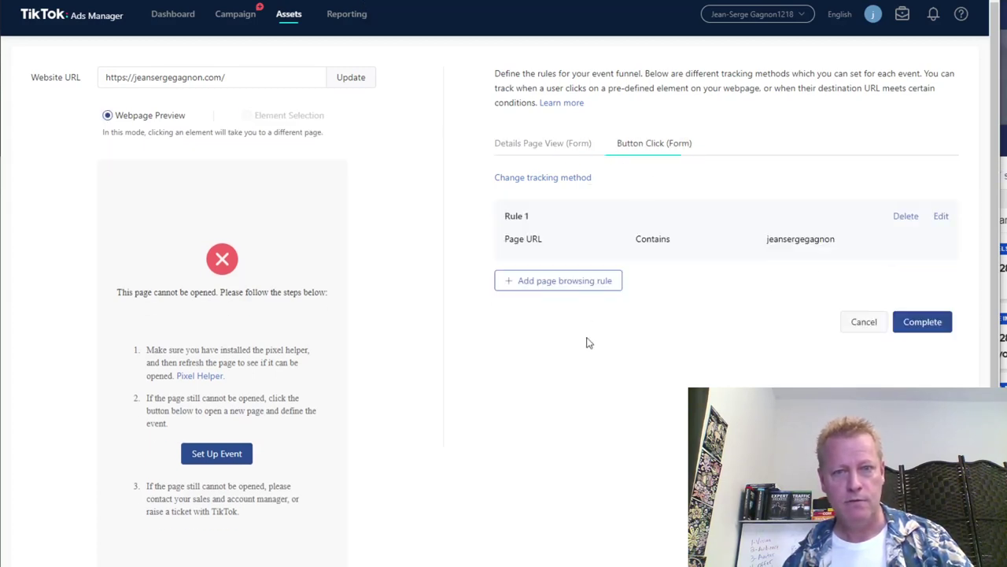
pyautogui.click(927, 334)
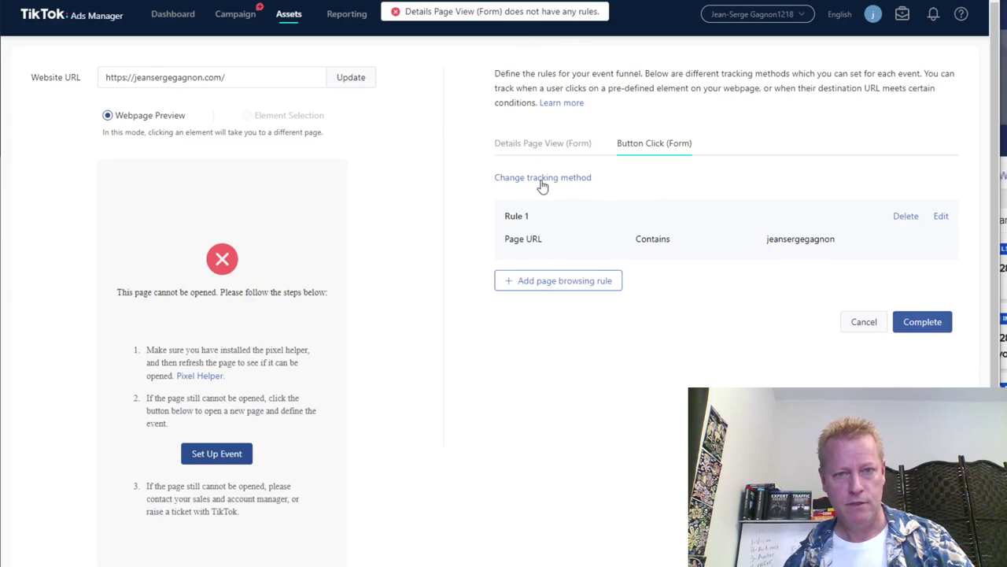
pyautogui.click(543, 145)
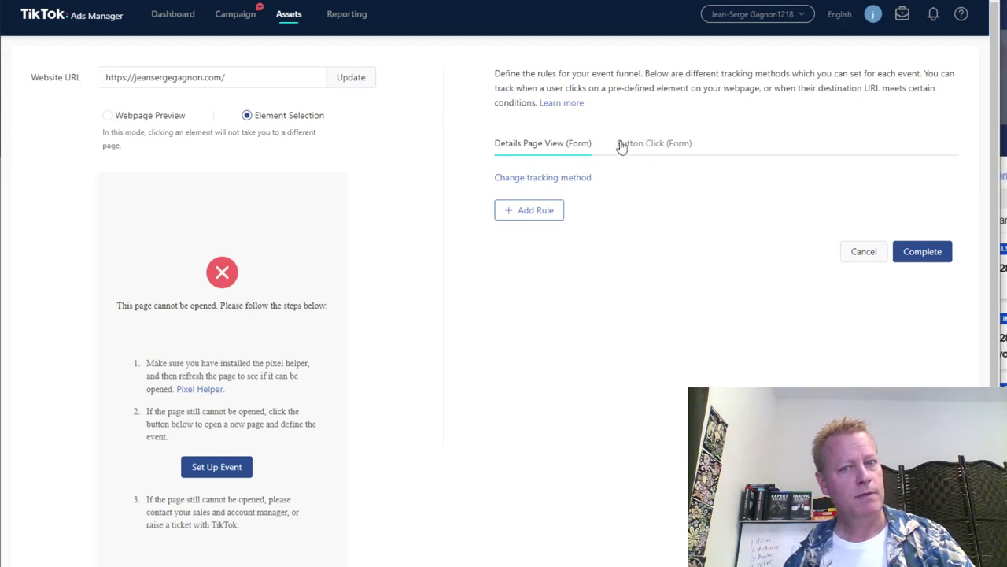
# Add and save an 'info' CSS selector rule for Details Page View (Form), then complete the event setup.
pyautogui.click(650, 149)
pyautogui.click(566, 149)
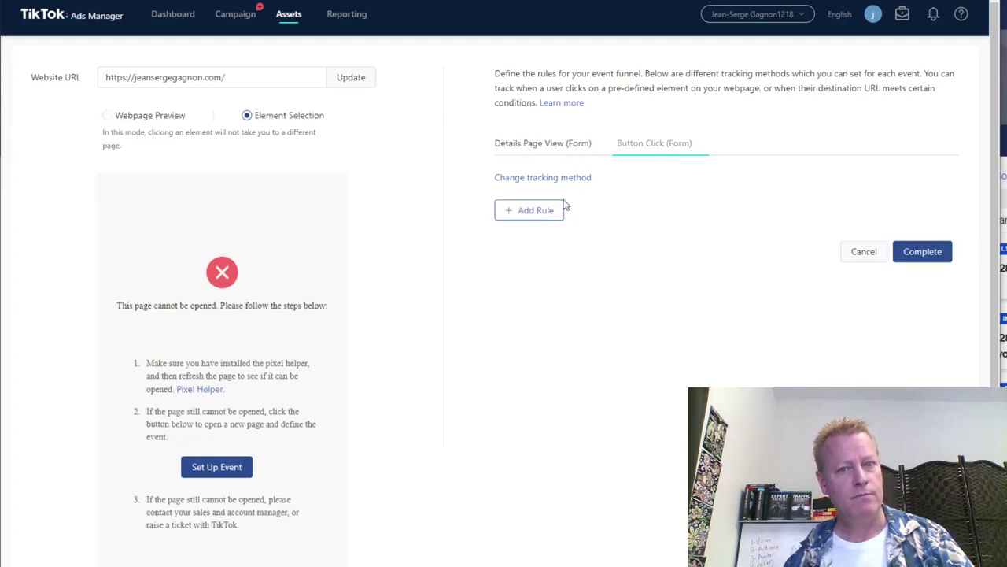
pyautogui.click(535, 213)
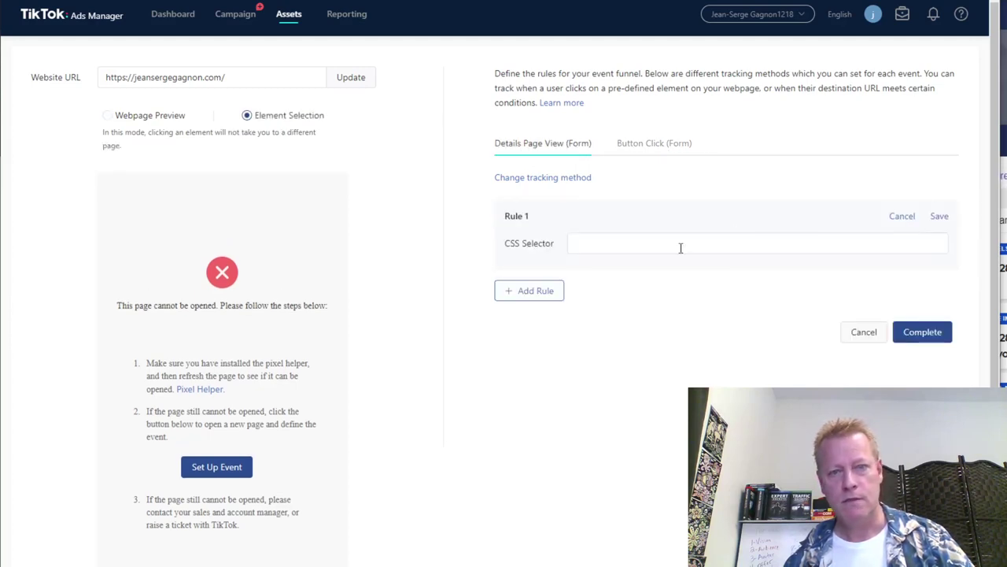
pyautogui.click(579, 246)
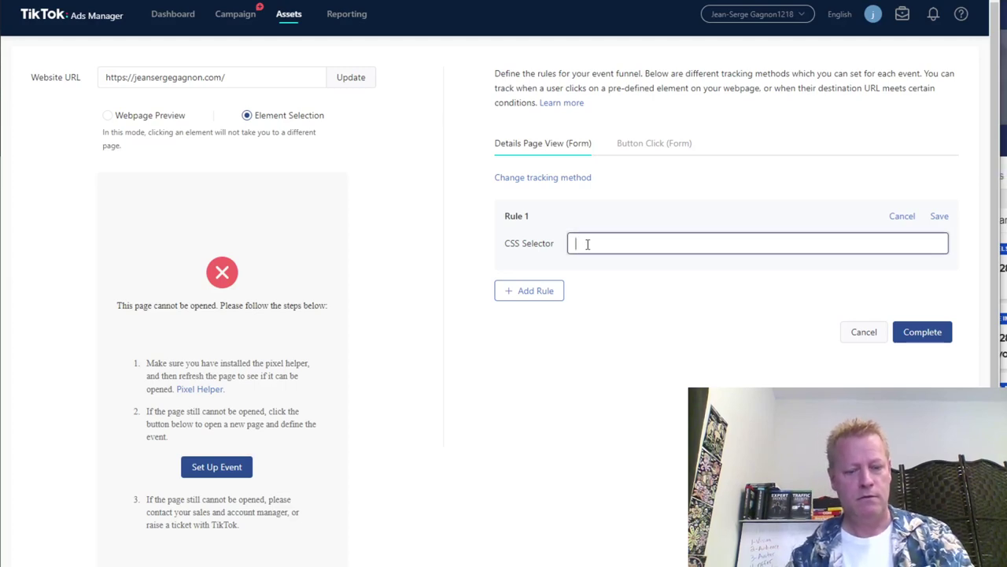
pyautogui.write('info')
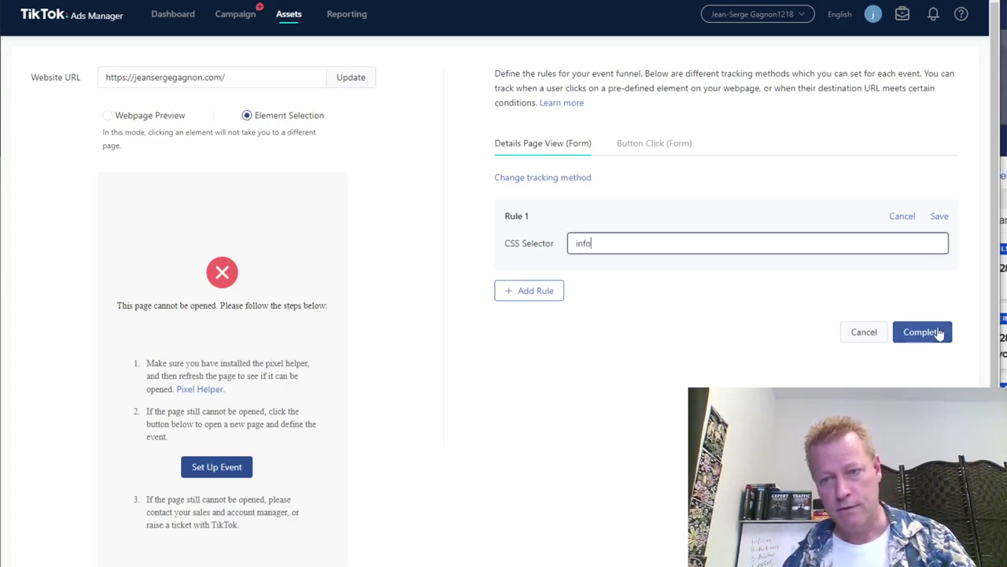
pyautogui.click(939, 332)
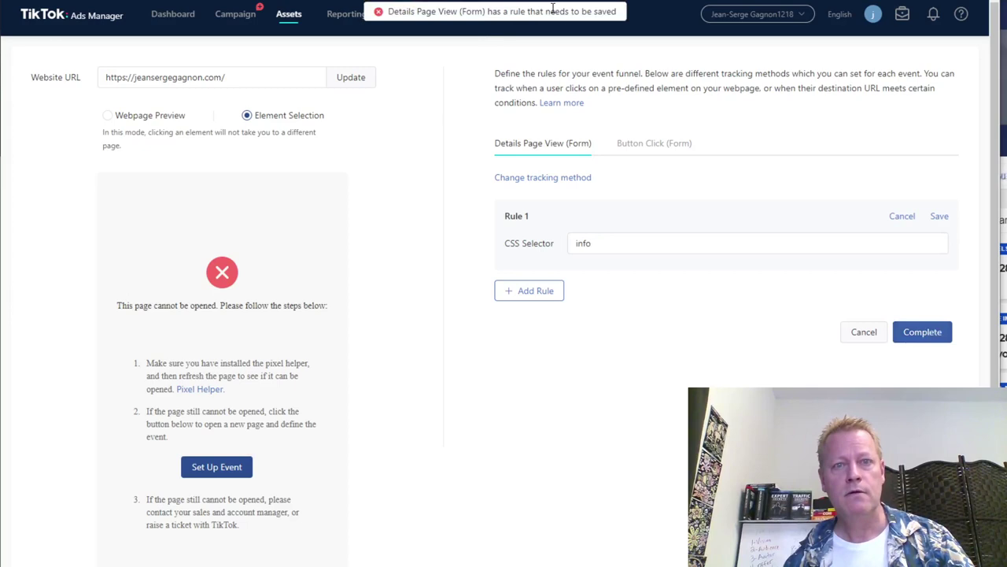
pyautogui.click(938, 218)
pyautogui.click(926, 344)
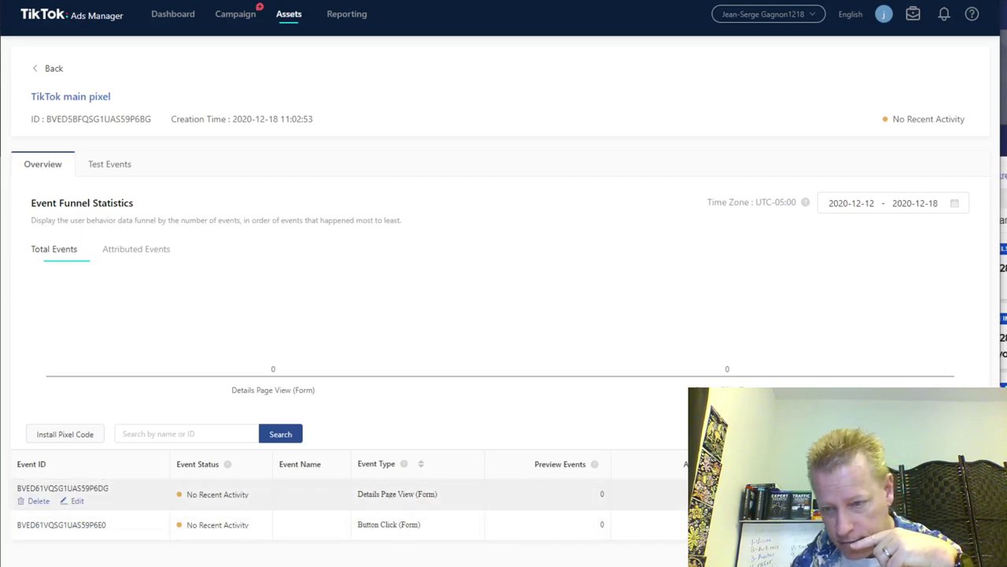
# On the pixel's Test Events page, paste the site's home page as Landing Page URL and generate a QR code.
pyautogui.click(115, 165)
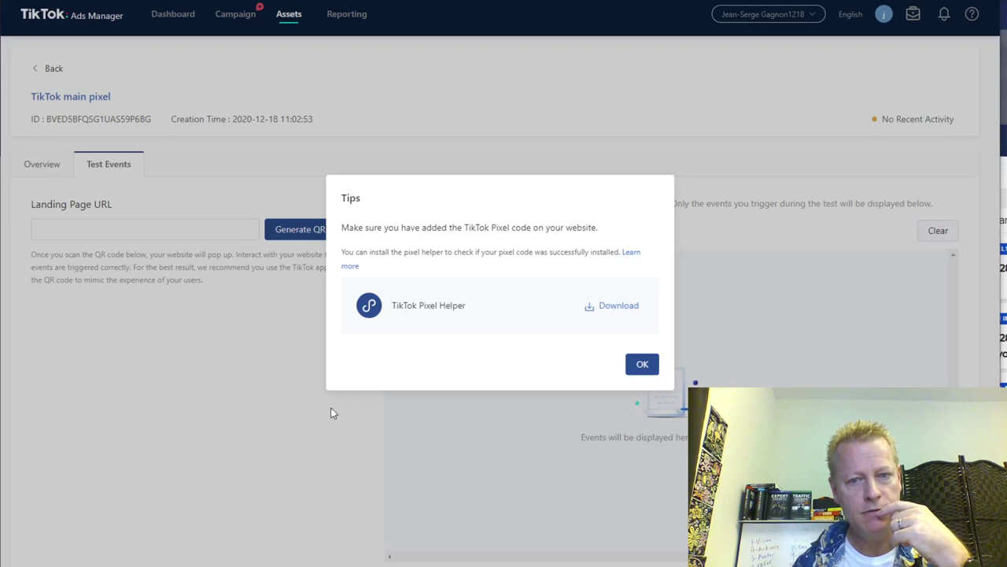
pyautogui.click(220, 331)
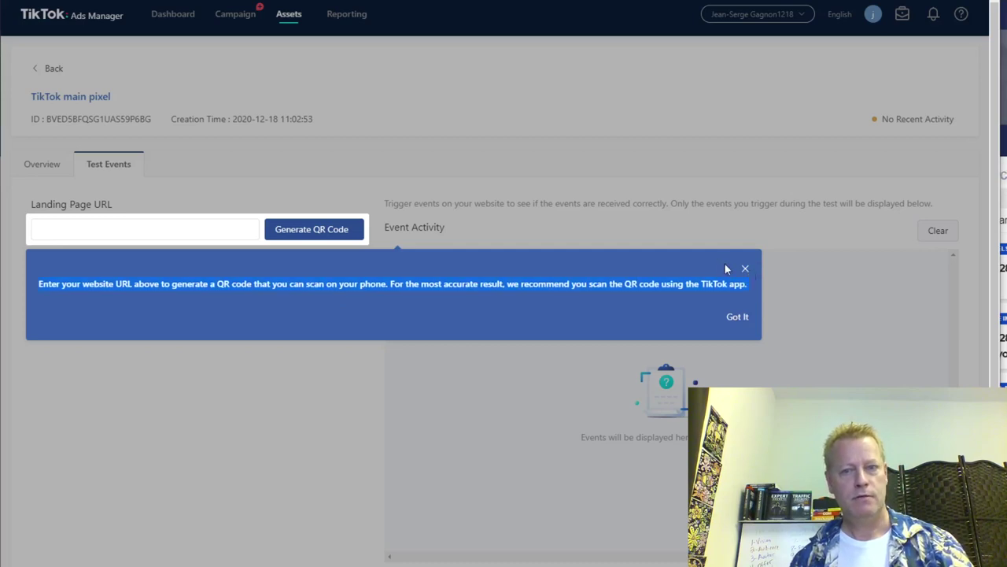
pyautogui.click(746, 271)
pyautogui.click(325, 236)
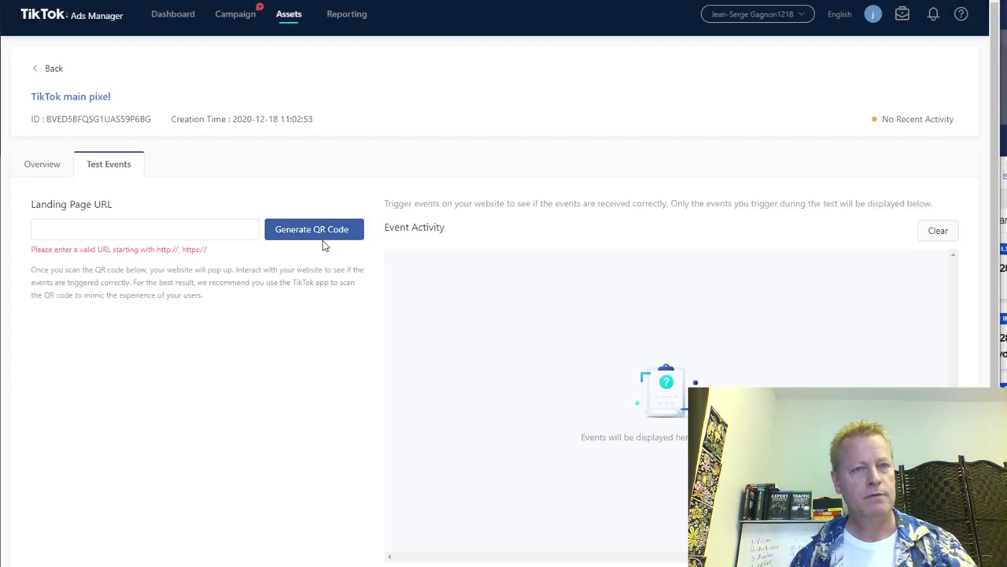
pyautogui.click(229, 232)
pyautogui.write('https://jeansergegagnon.com/')
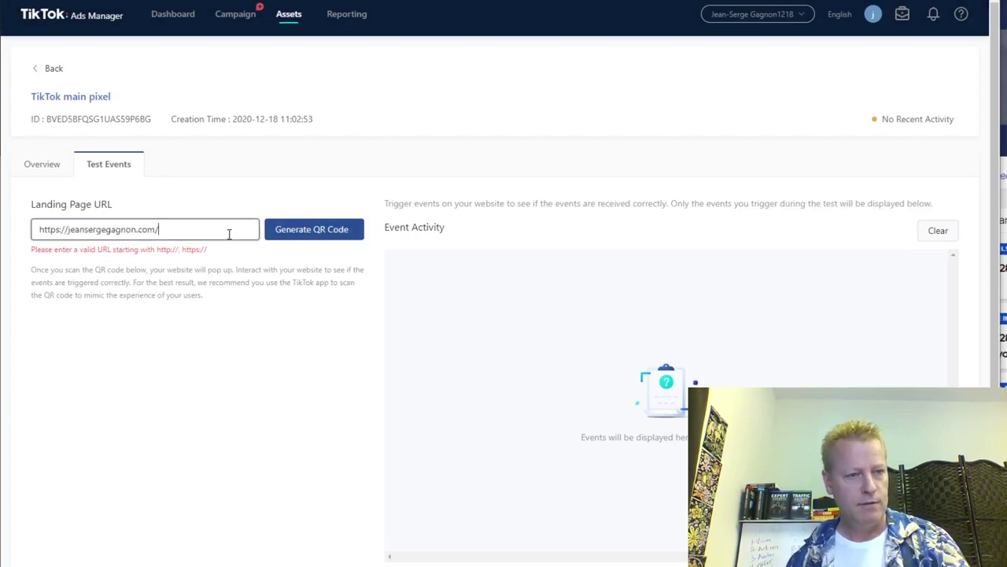
pyautogui.click(312, 230)
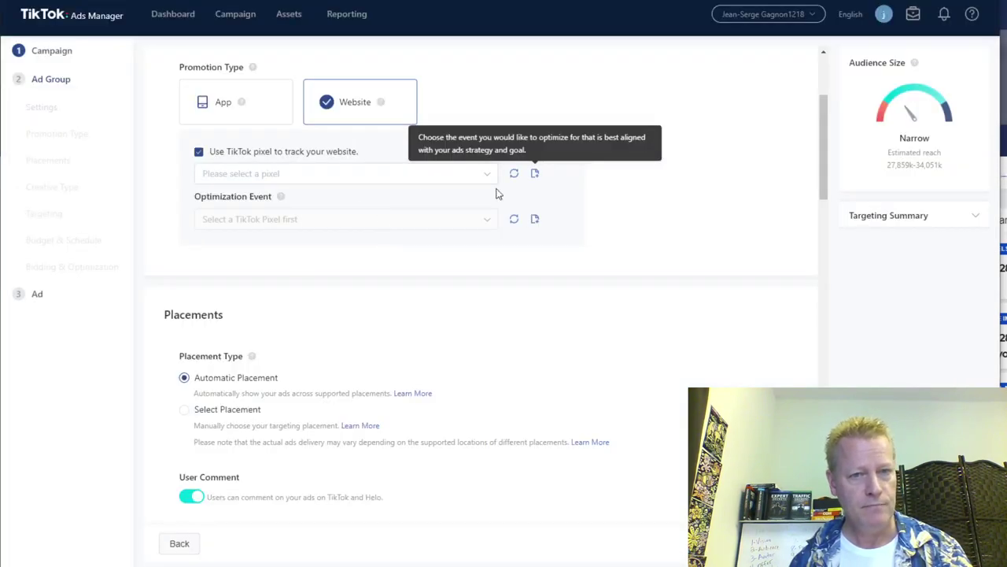
# Refresh the pixel list, select TikTok main pixel, and set Optimization Event to Button Click (Form).
pyautogui.click(484, 176)
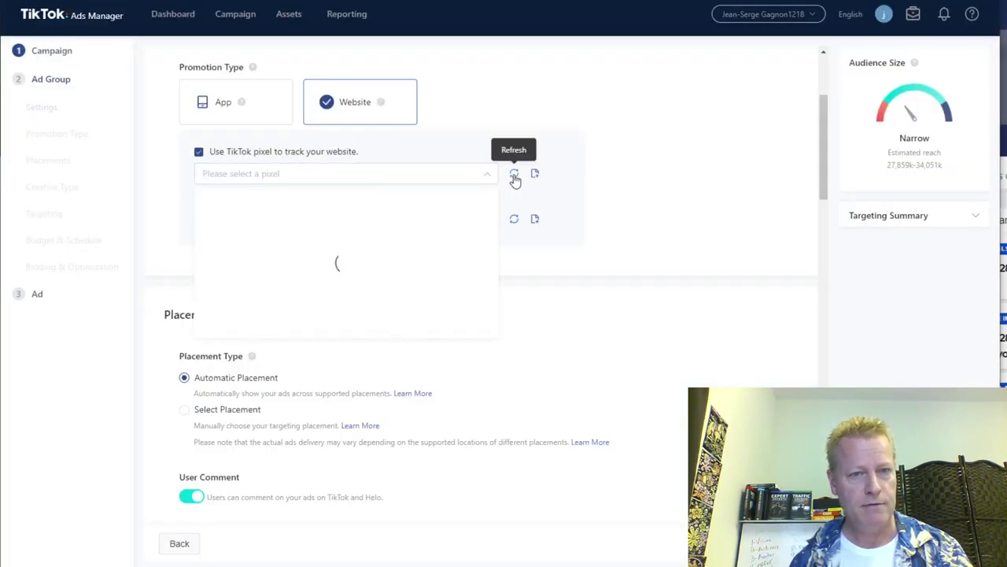
pyautogui.click(272, 206)
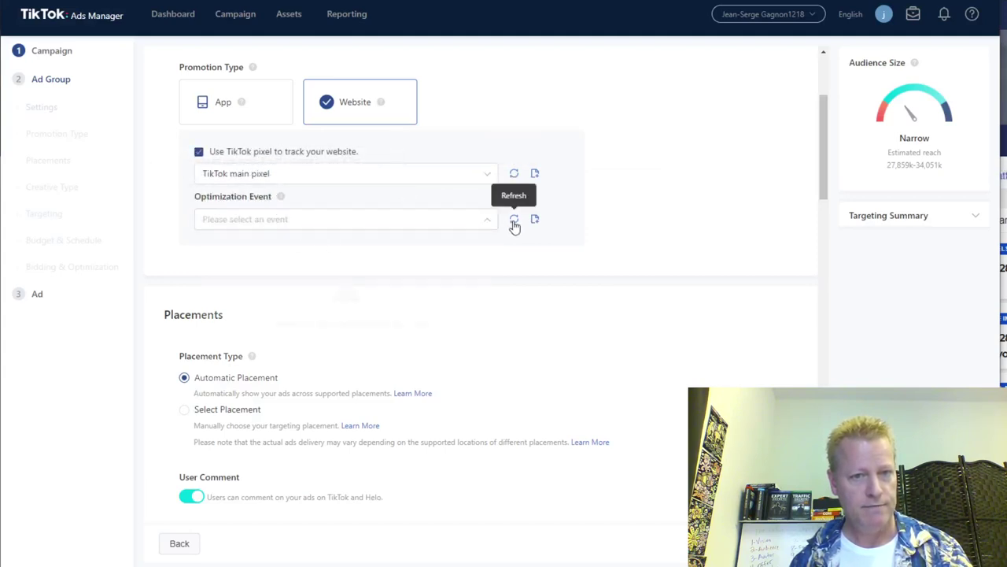
pyautogui.click(467, 221)
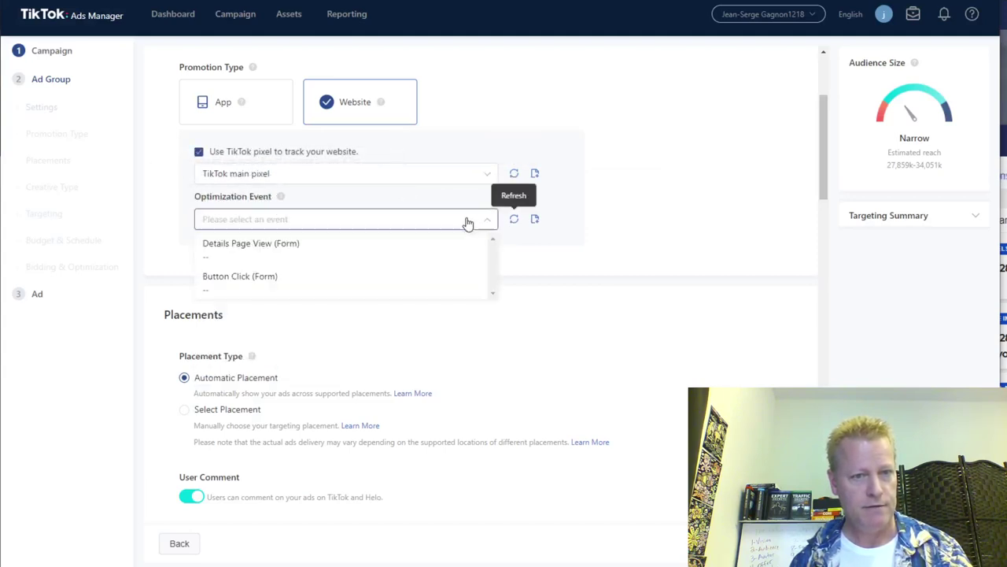
pyautogui.click(259, 279)
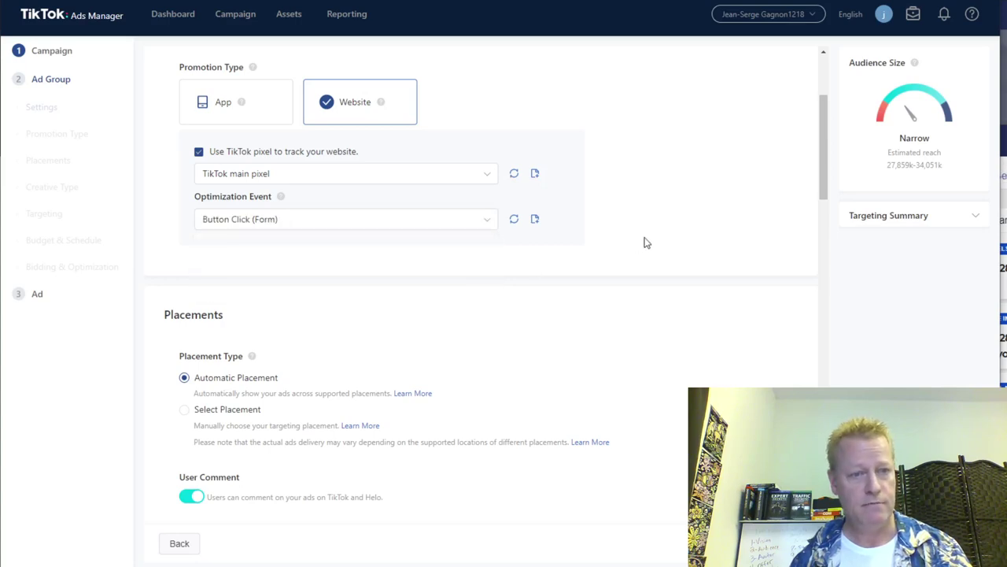
pyautogui.scroll(-2, 650, 252)
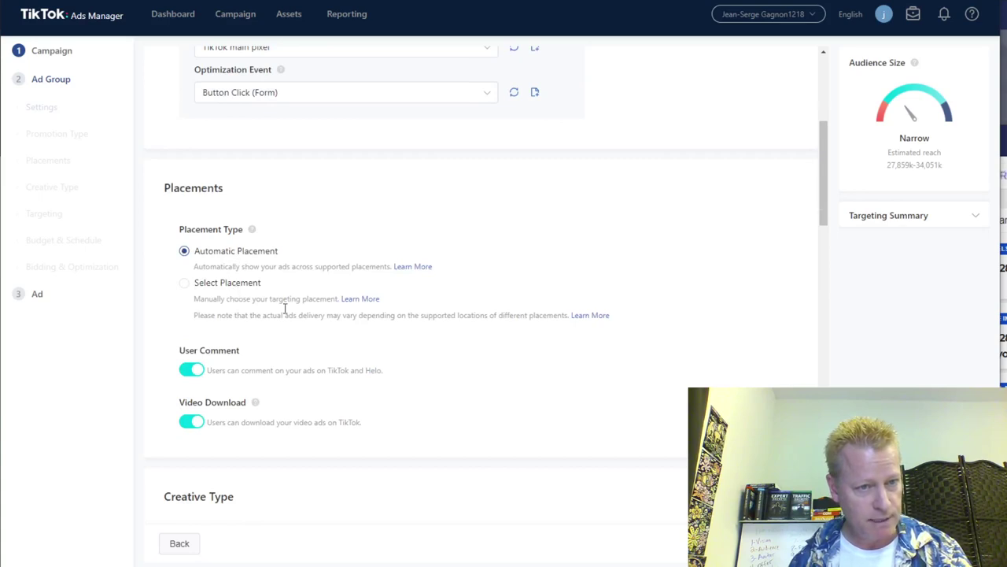
pyautogui.scroll(-5, 393, 328)
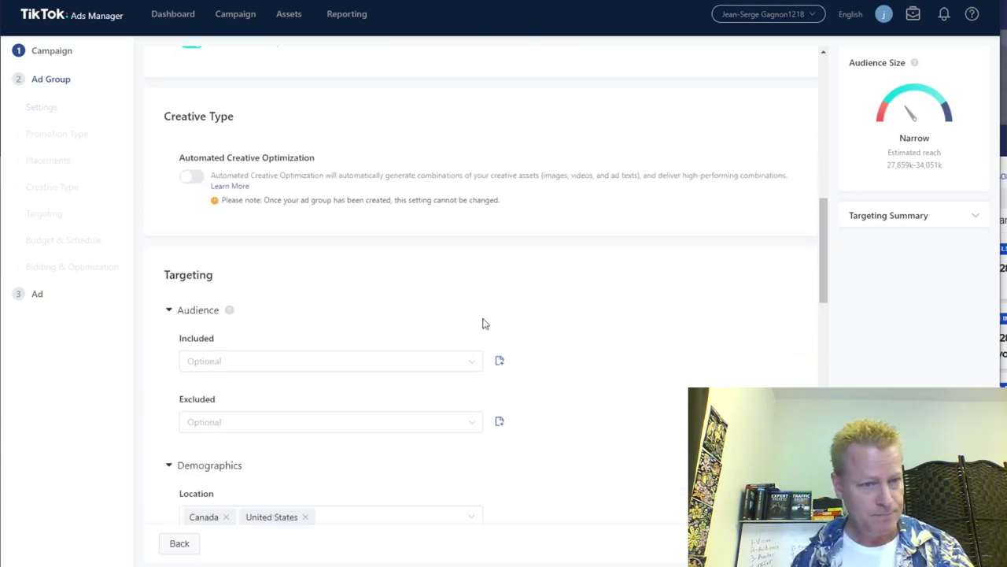
pyautogui.scroll(-3, 503, 323)
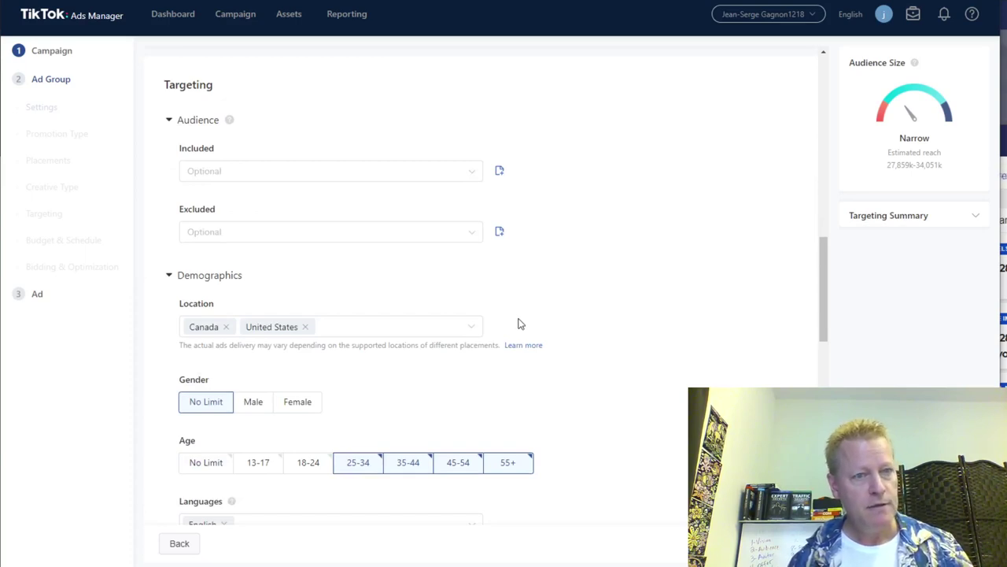
pyautogui.scroll(-3, 233, 260)
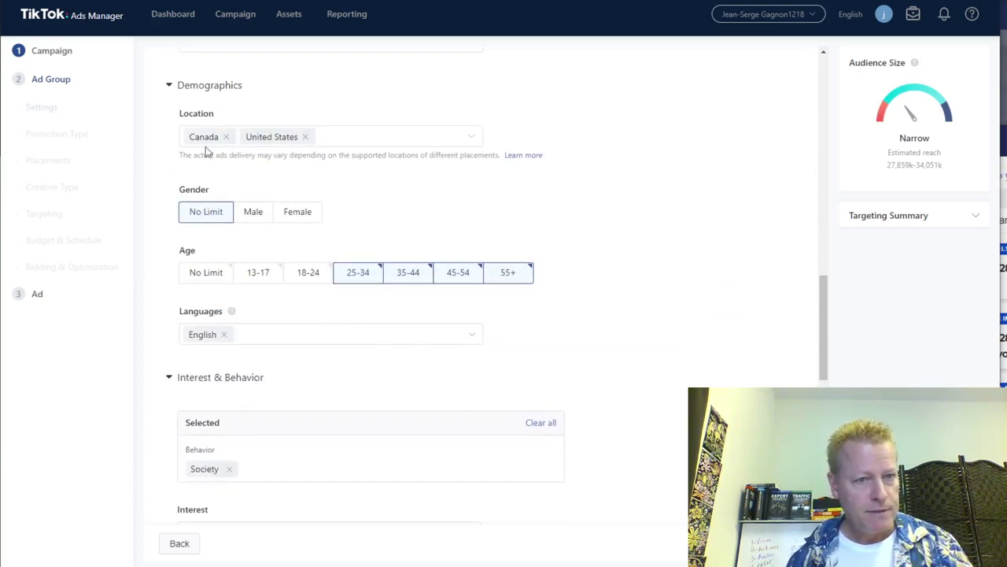
pyautogui.scroll(-3, 259, 299)
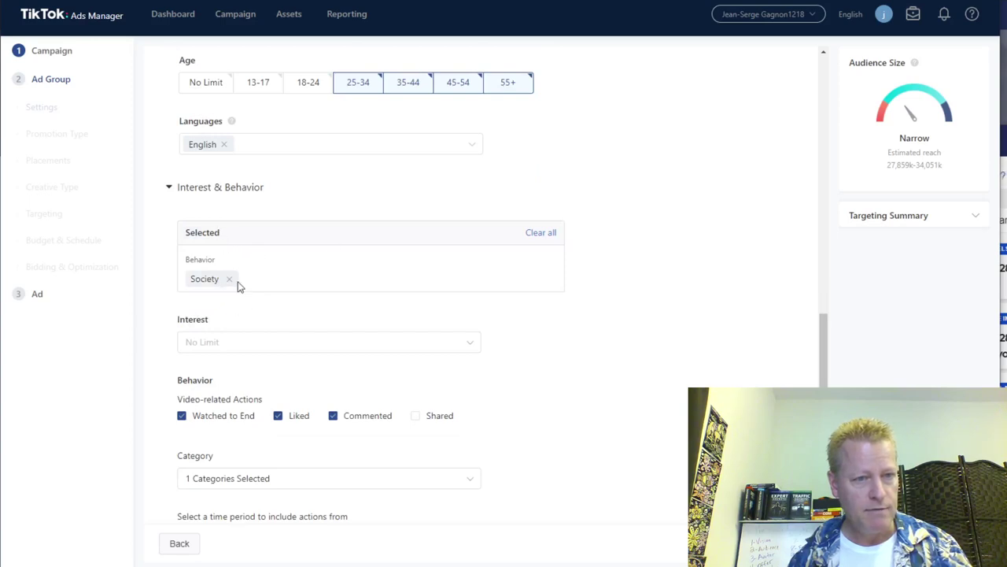
pyautogui.scroll(-2, 621, 318)
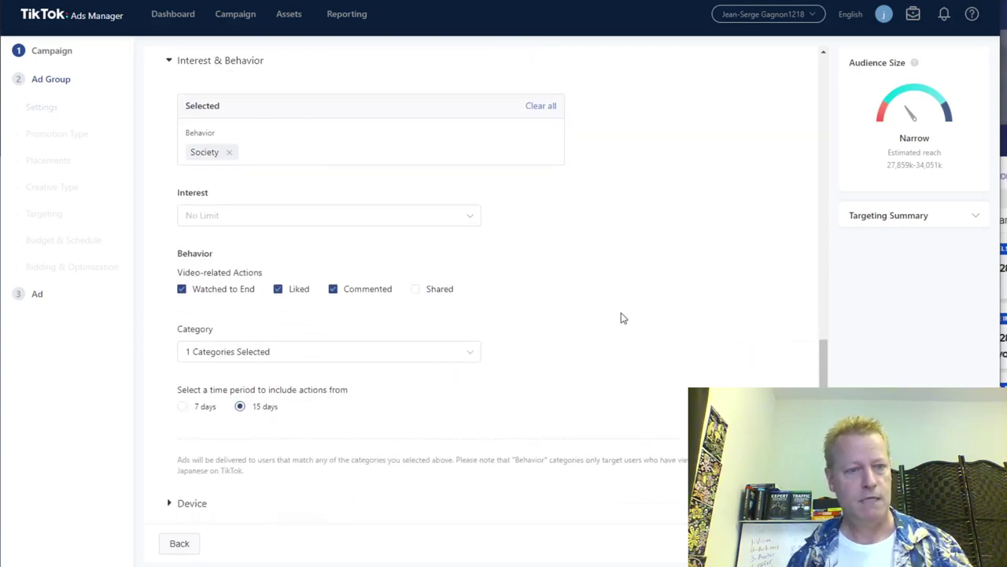
pyautogui.scroll(-3, 575, 346)
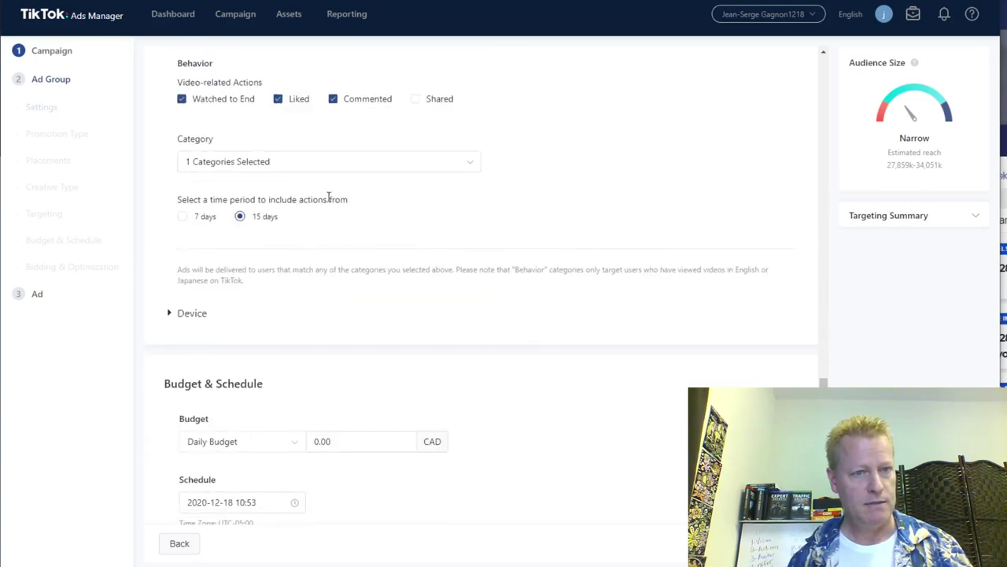
# Switch the ad group budget to Lifetime Budget and set the amount to 50 CAD.
pyautogui.scroll(-1, 439, 284)
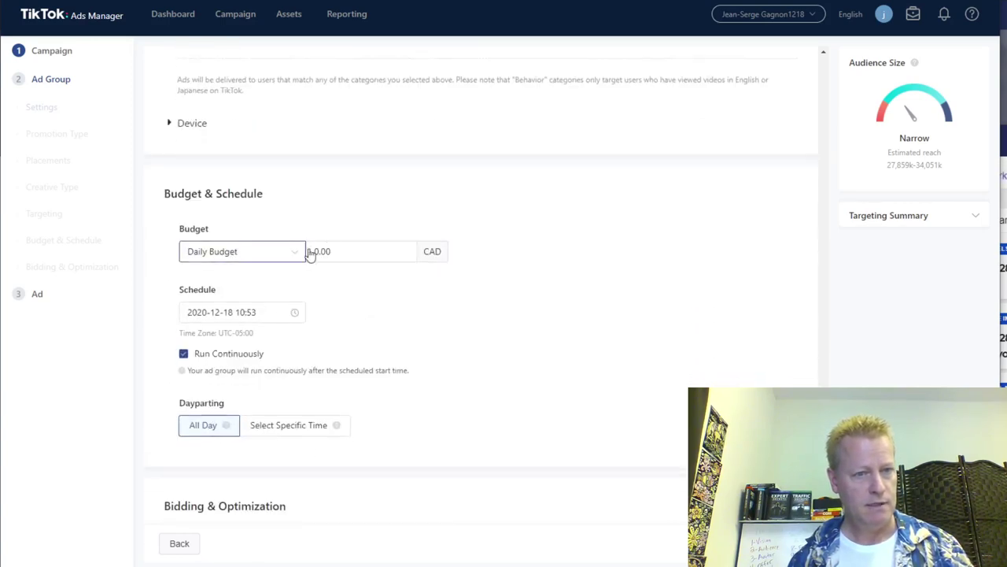
pyautogui.click(259, 256)
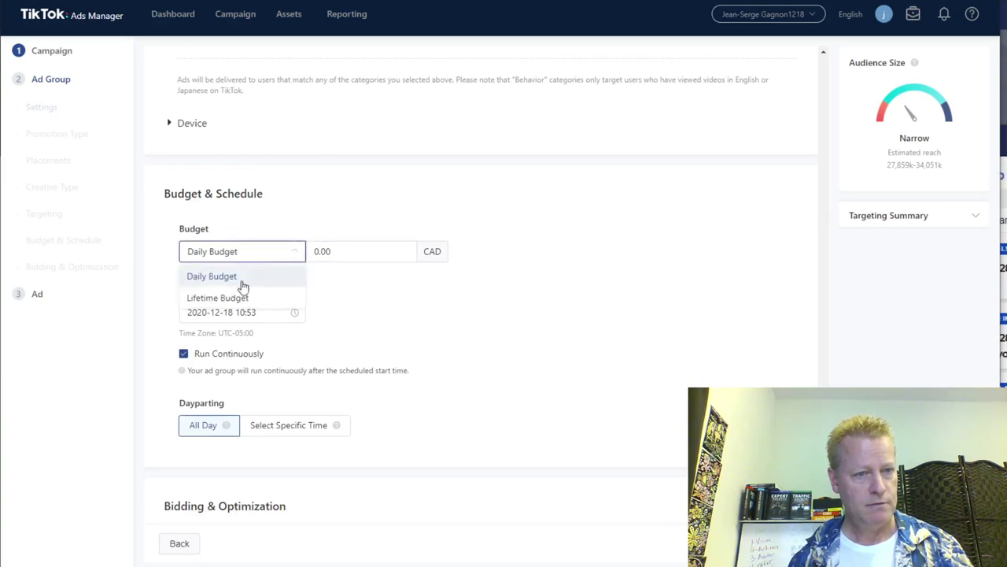
pyautogui.click(222, 297)
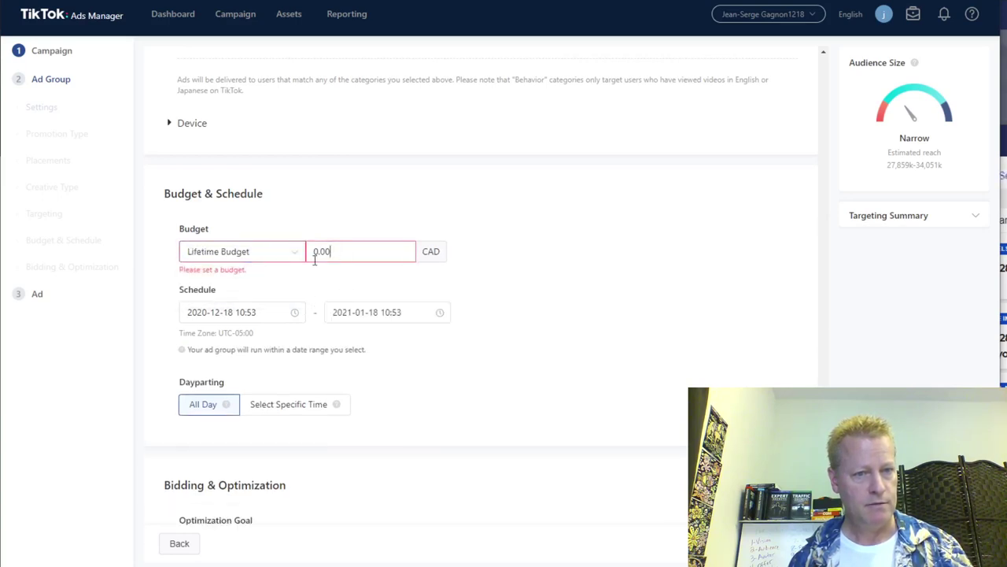
pyautogui.doubleClick(314, 259)
pyautogui.write('50')
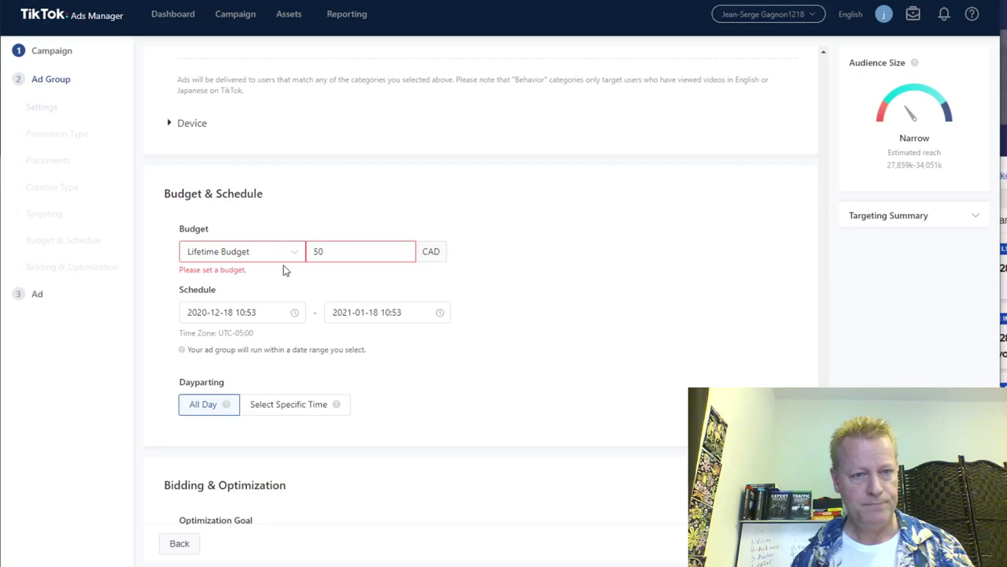
pyautogui.click(562, 309)
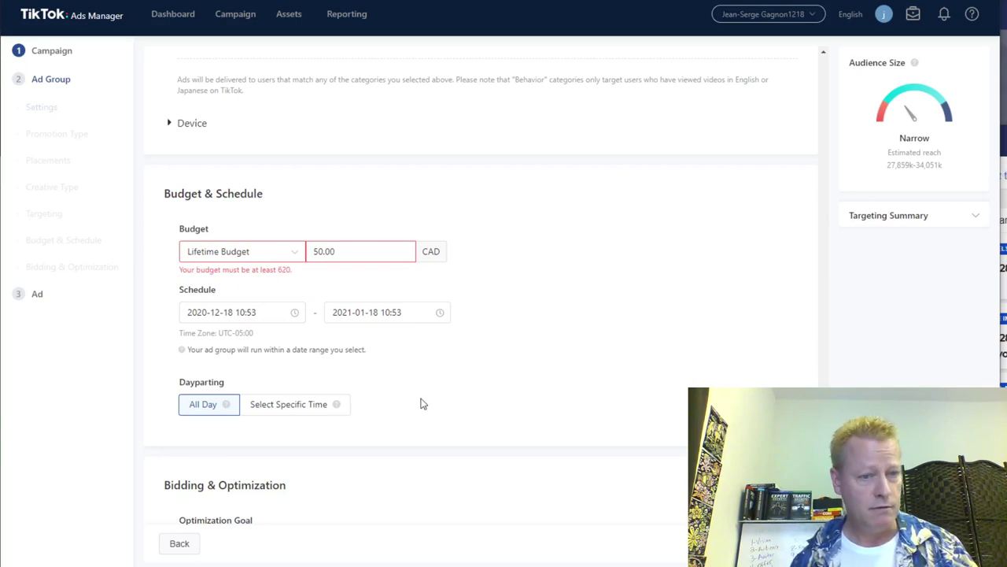
pyautogui.scroll(-3, 515, 383)
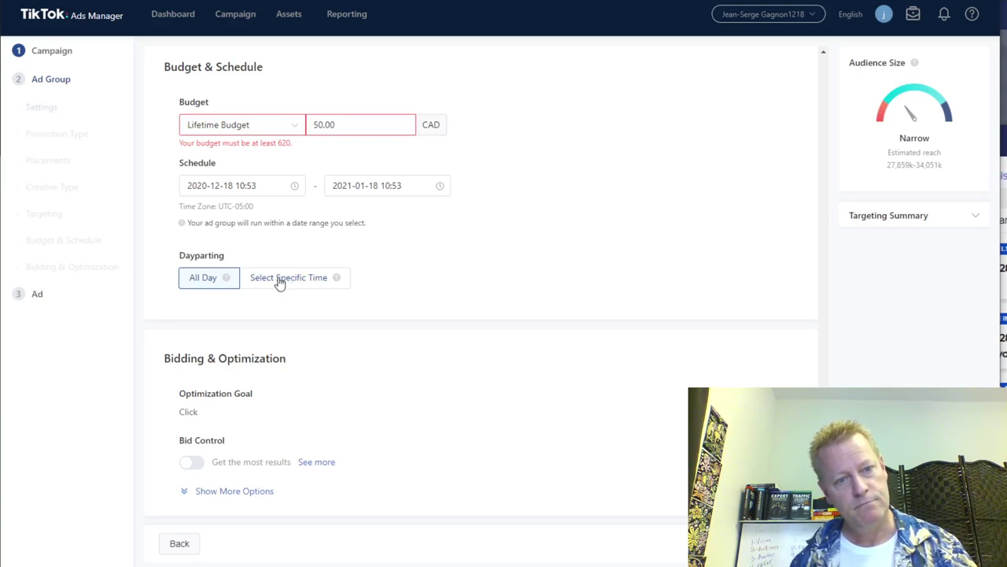
# Use specific-time dayparting, selecting 08:00–22:00 for every day Monday through Sunday.
pyautogui.click(279, 283)
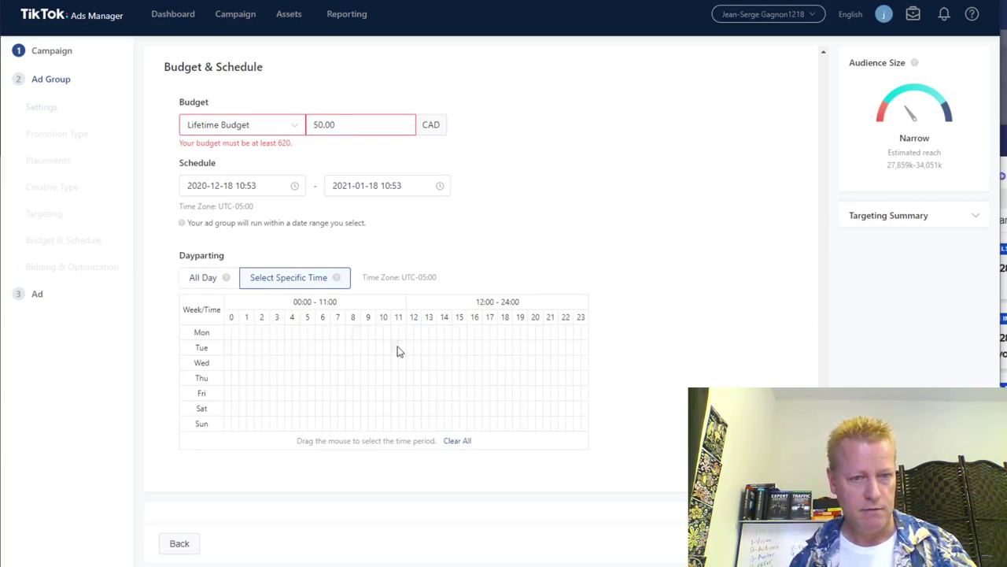
pyautogui.moveTo(397, 364); pyautogui.dragTo(353, 336)
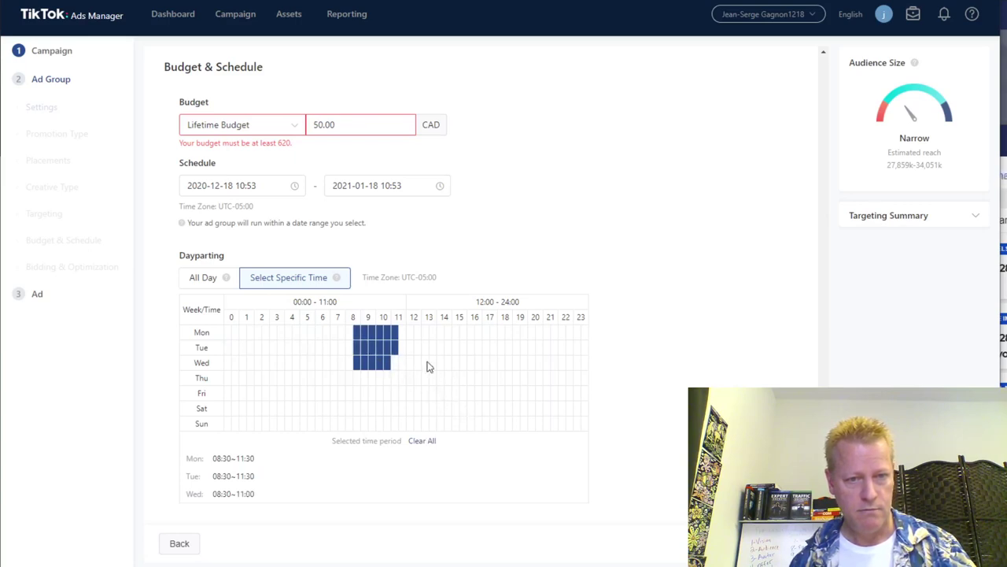
pyautogui.moveTo(427, 364); pyautogui.dragTo(474, 395)
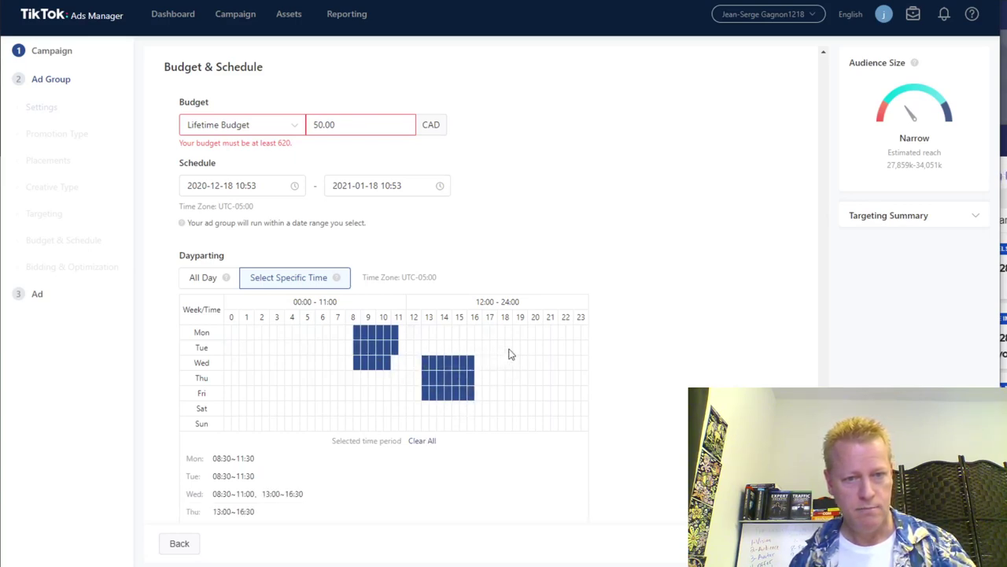
pyautogui.moveTo(508, 354); pyautogui.dragTo(409, 329)
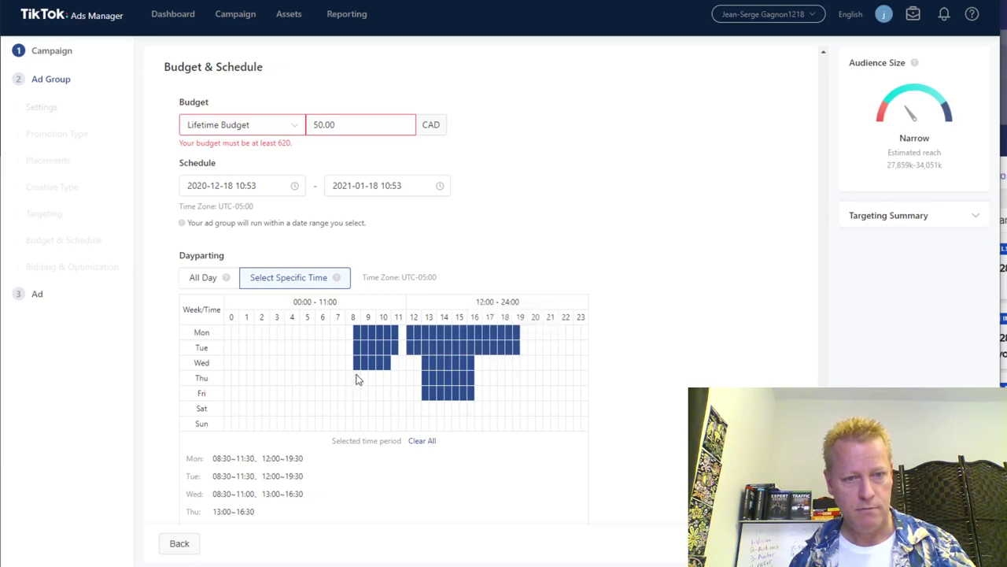
pyautogui.moveTo(356, 380); pyautogui.dragTo(512, 428)
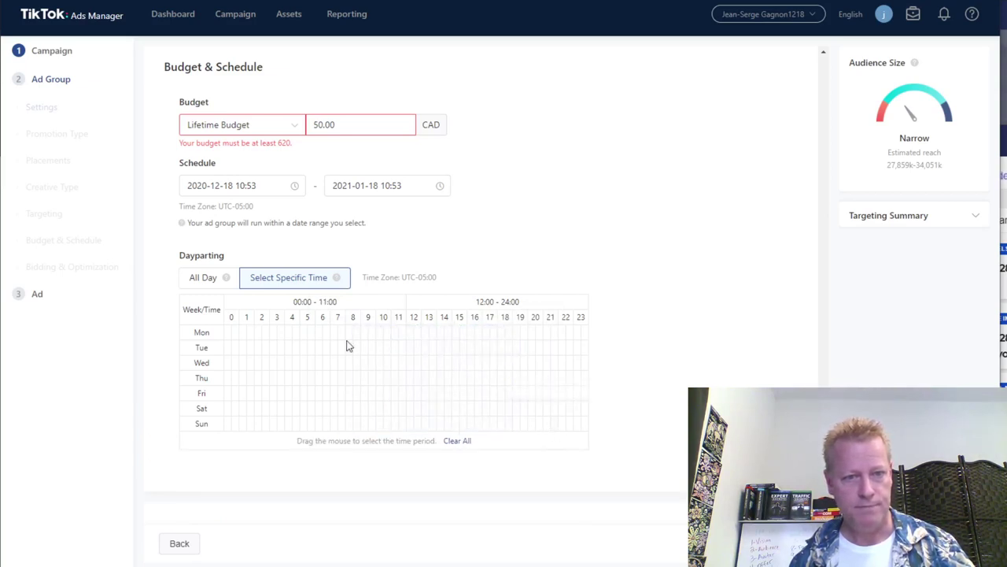
pyautogui.moveTo(351, 331); pyautogui.dragTo(551, 423)
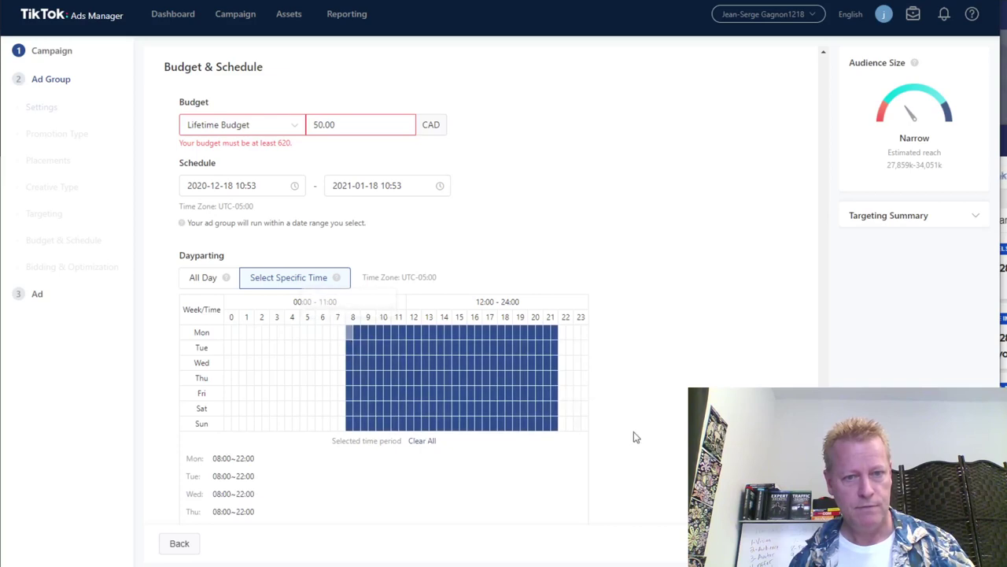
# Expand Bidding & Optimization's extra options to show Billing Event Click (CPC) and Standard delivery type.
pyautogui.scroll(-3, 362, 465)
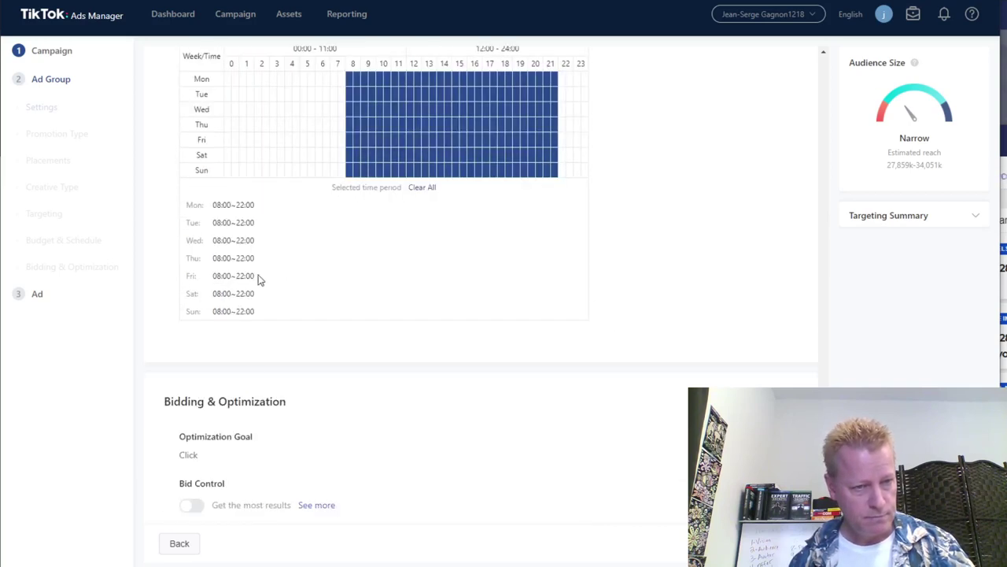
pyautogui.scroll(-1, 588, 355)
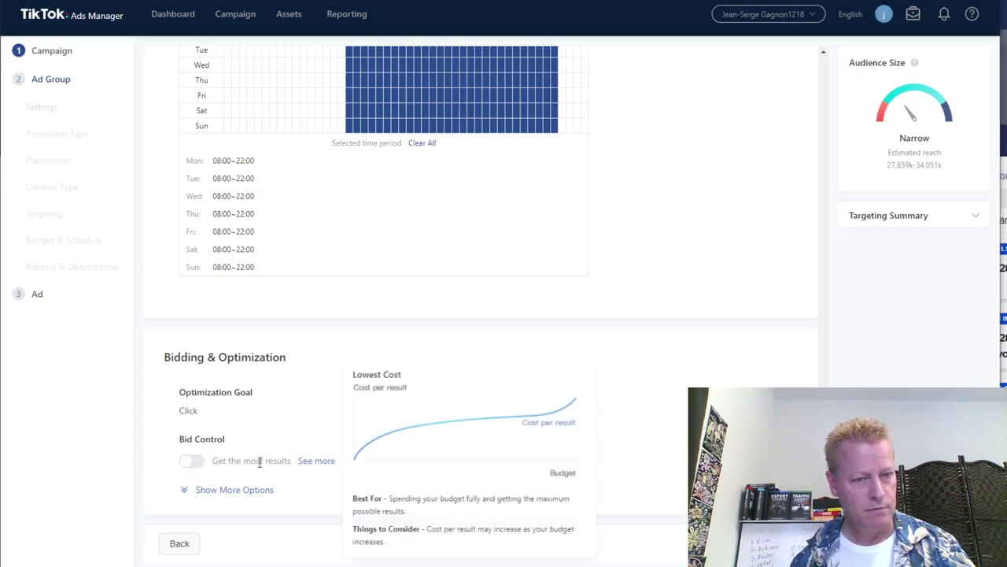
pyautogui.moveTo(311, 470)
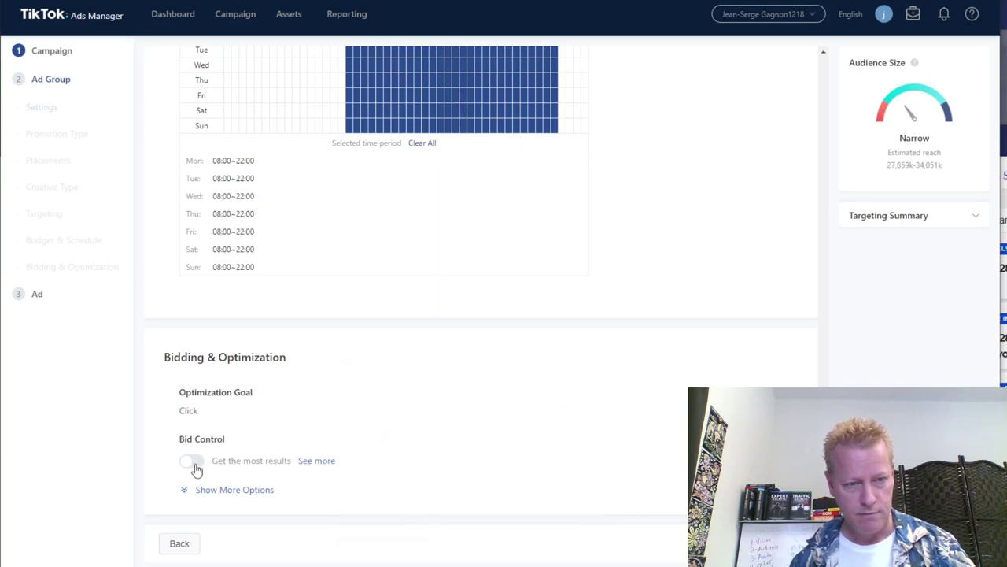
pyautogui.click(254, 489)
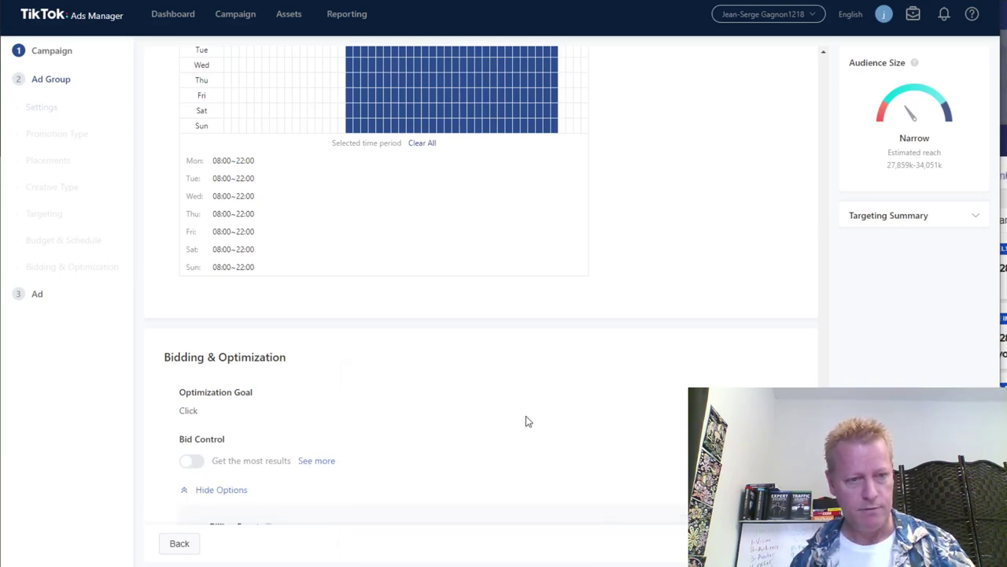
pyautogui.scroll(-2, 526, 421)
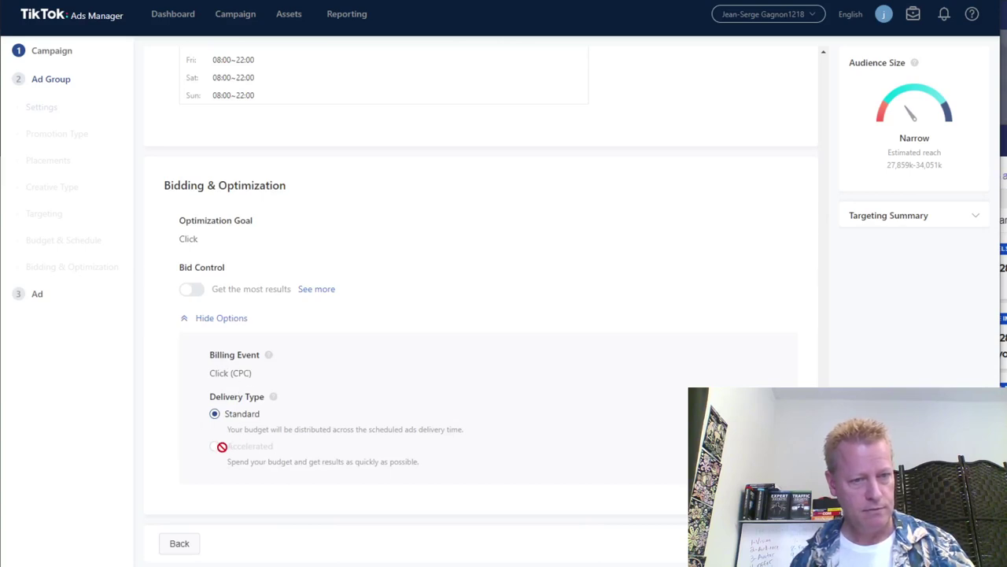
pyautogui.scroll(5, 697, 344)
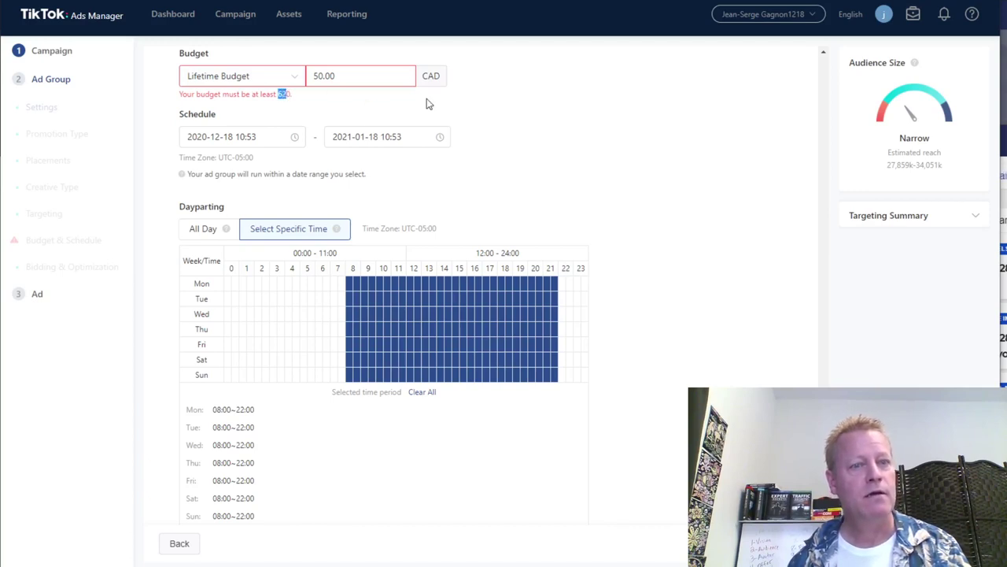
# Check the 620 minimum in the budget error, then move the end date to January 4, 2021.
pyautogui.click(442, 139)
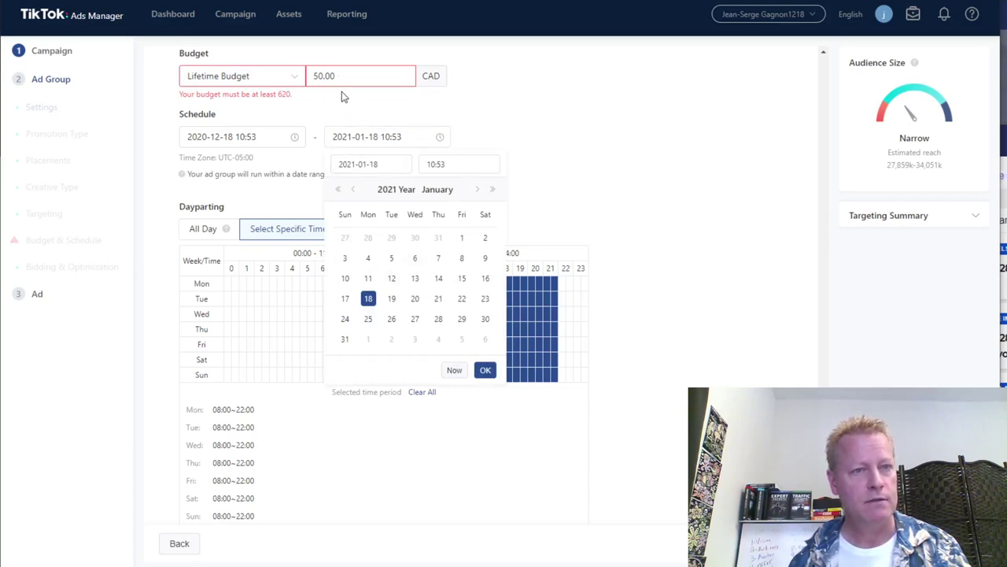
pyautogui.doubleClick(280, 94)
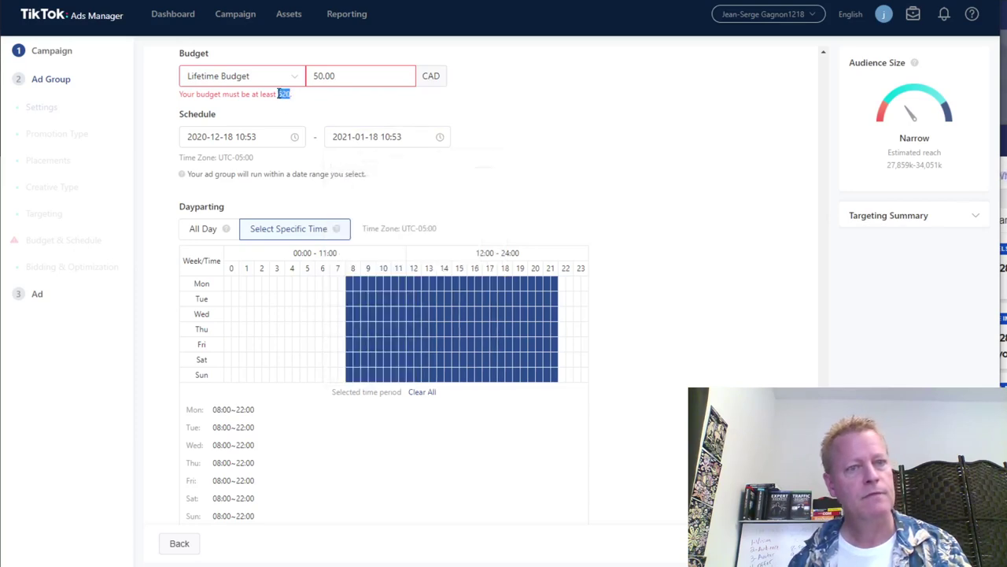
pyautogui.click(315, 99)
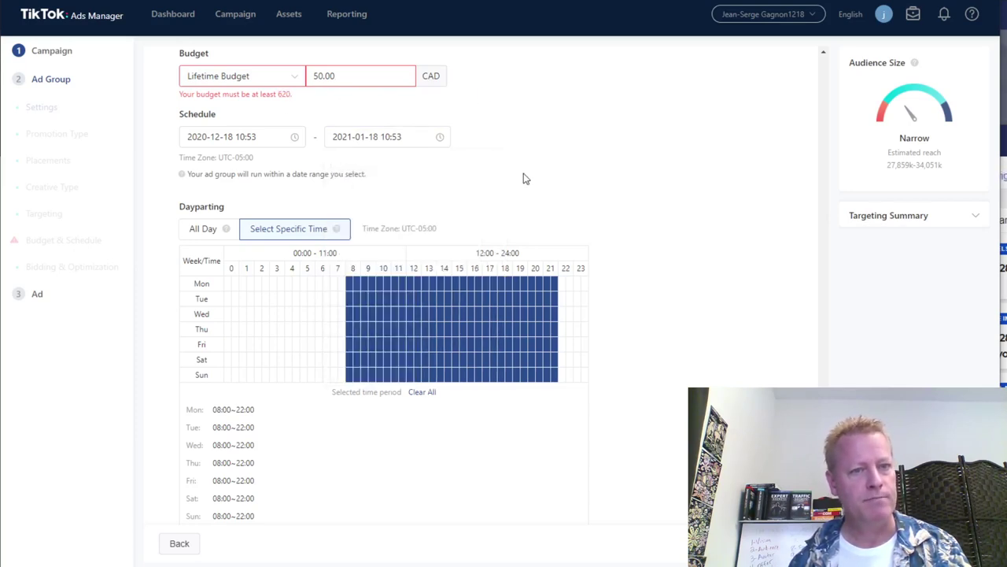
pyautogui.scroll(3, 622, 236)
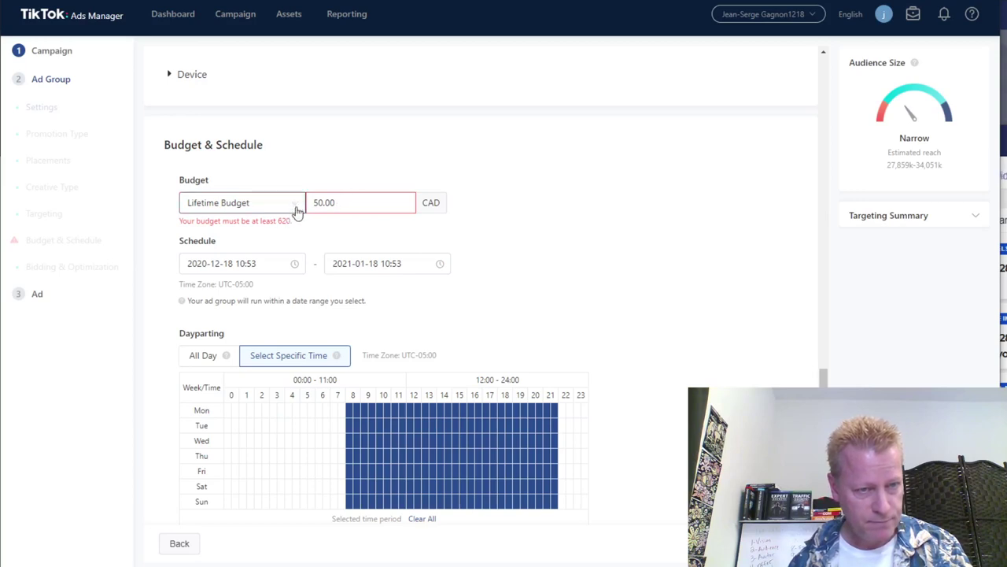
pyautogui.click(438, 265)
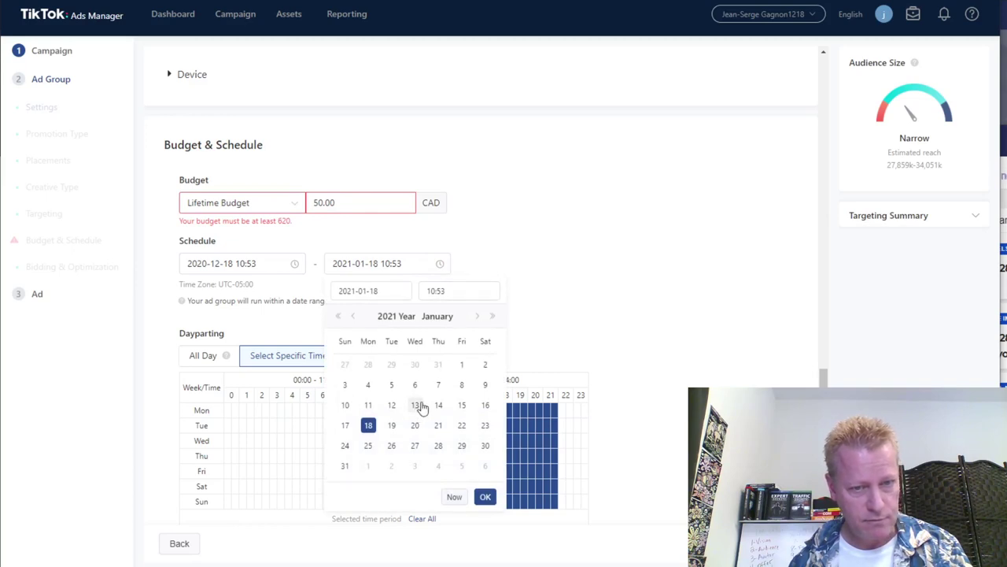
pyautogui.click(368, 385)
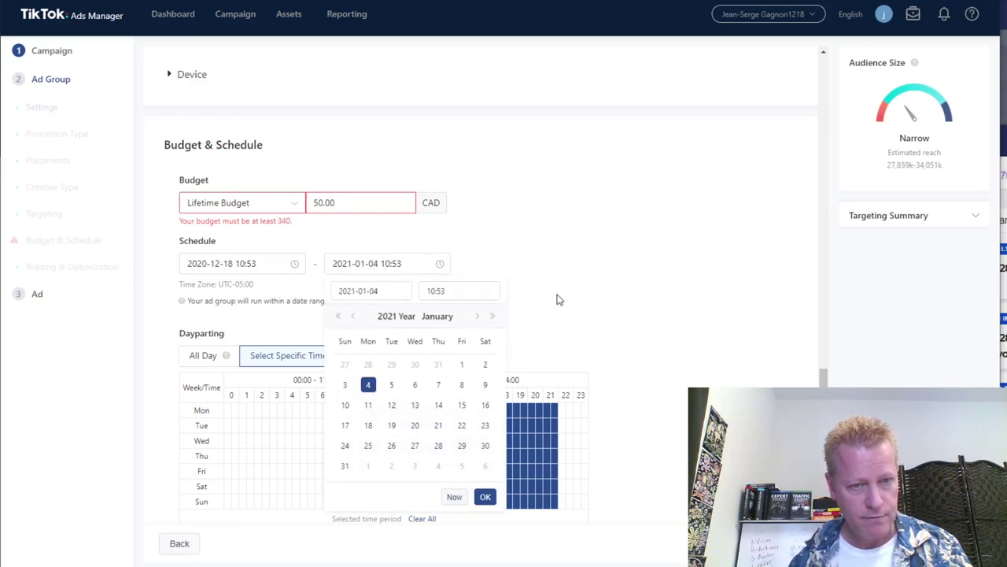
pyautogui.click(484, 496)
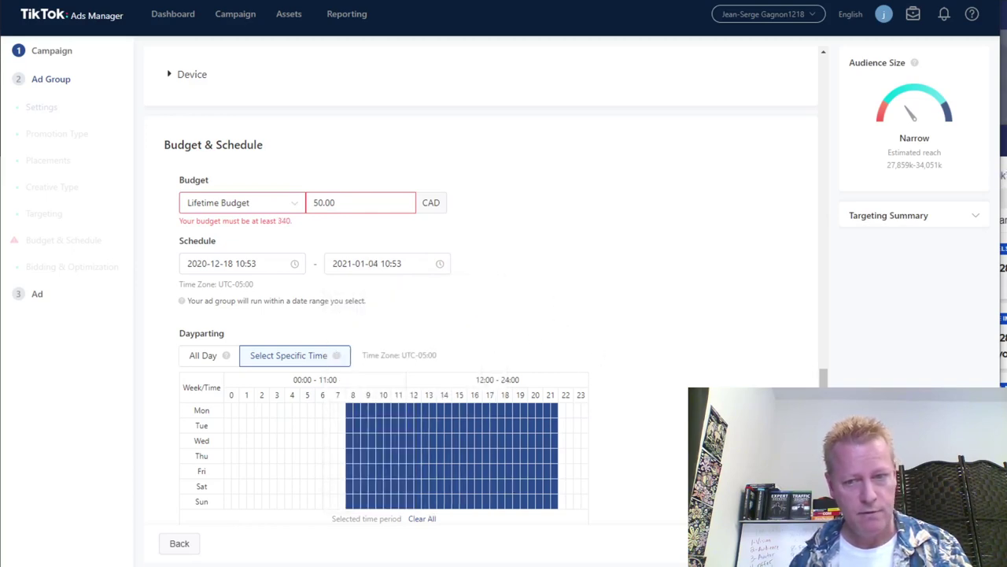
pyautogui.scroll(-2, 683, 309)
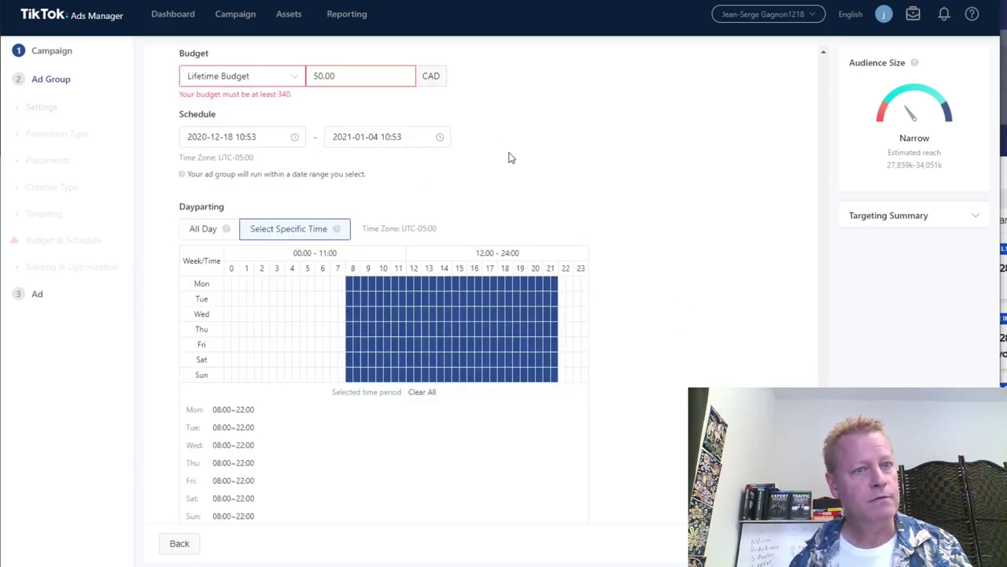
# Pull the end date back into December 2020, trying the 22nd and 21st before settling on the 20th.
pyautogui.click(437, 139)
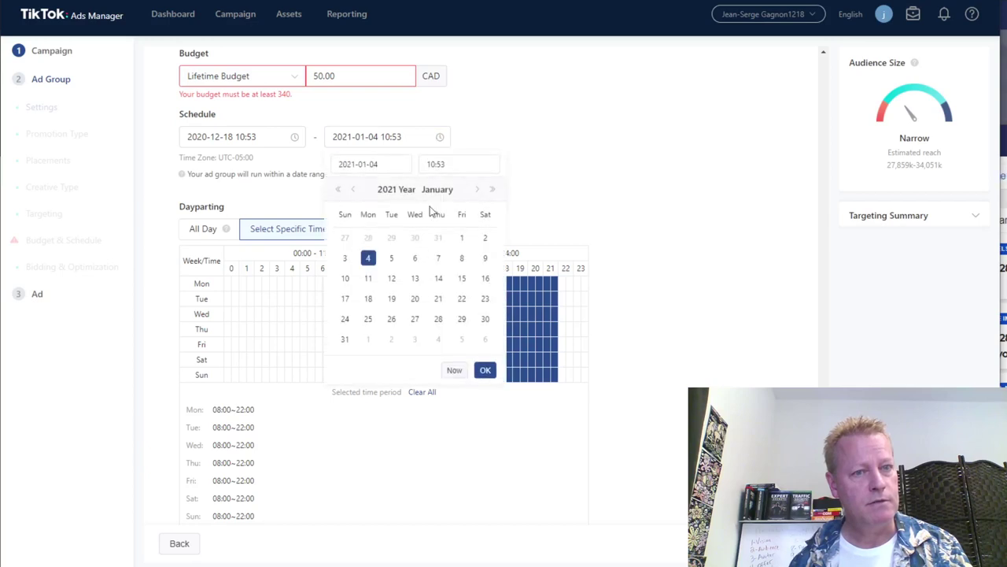
pyautogui.click(352, 190)
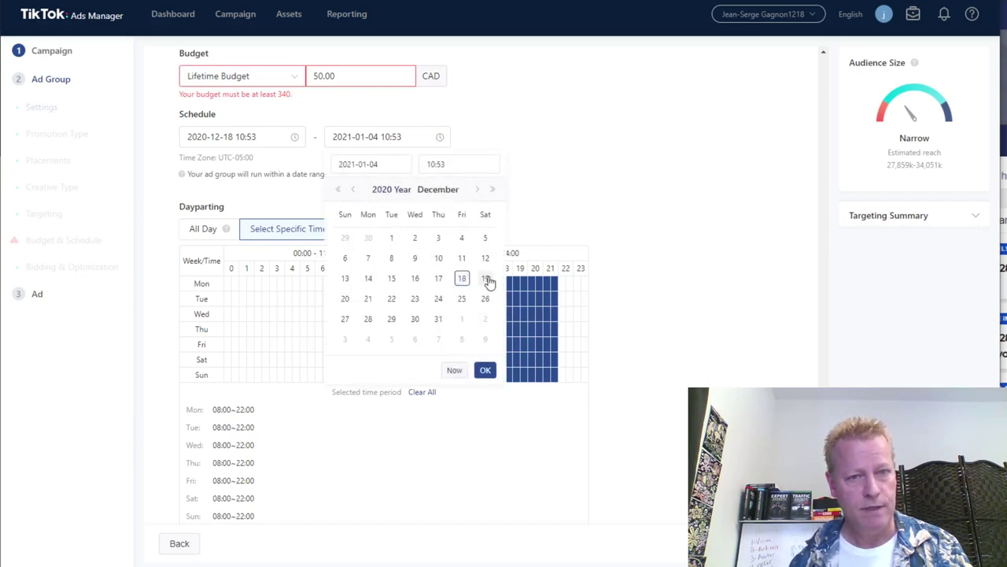
pyautogui.click(392, 302)
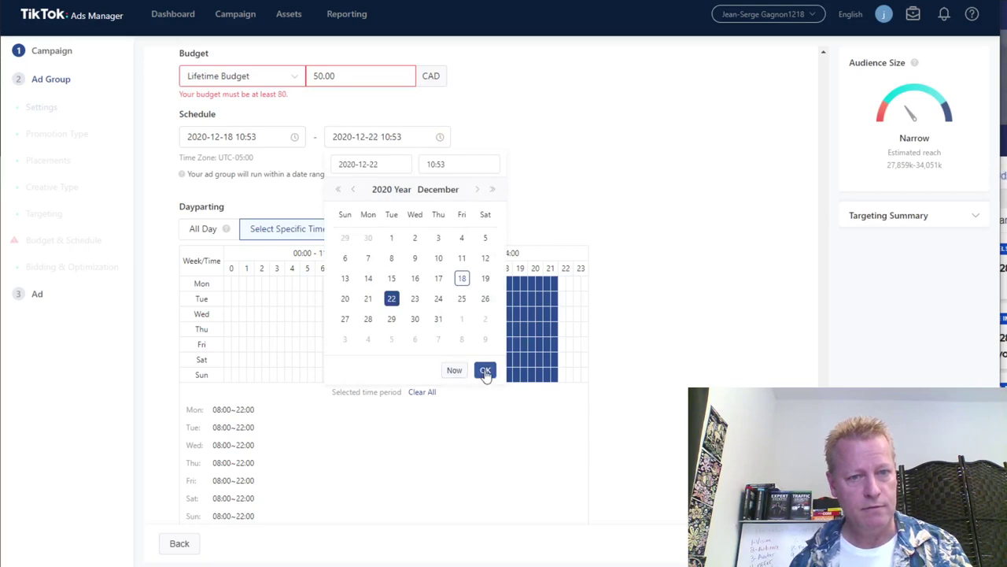
pyautogui.click(485, 370)
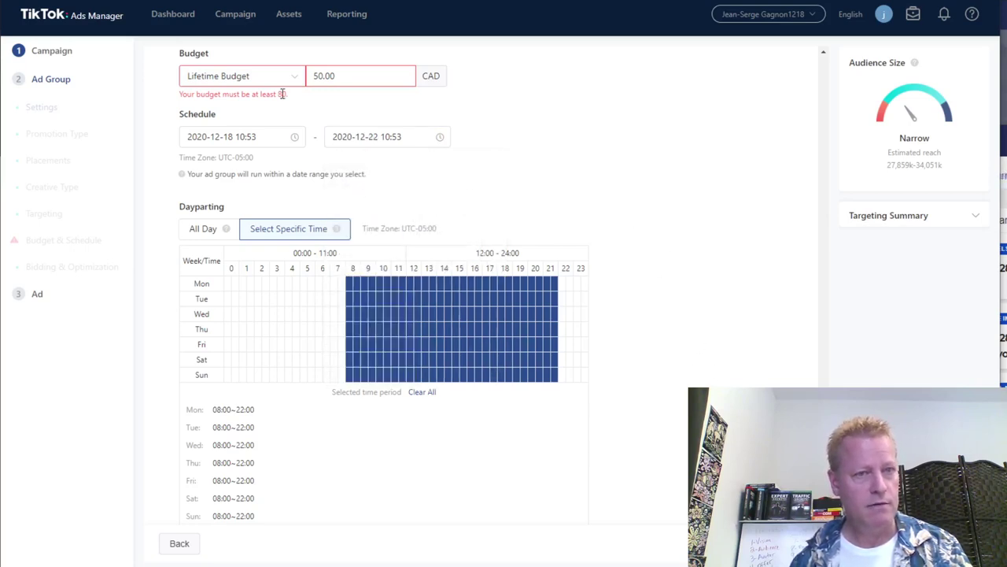
pyautogui.click(439, 138)
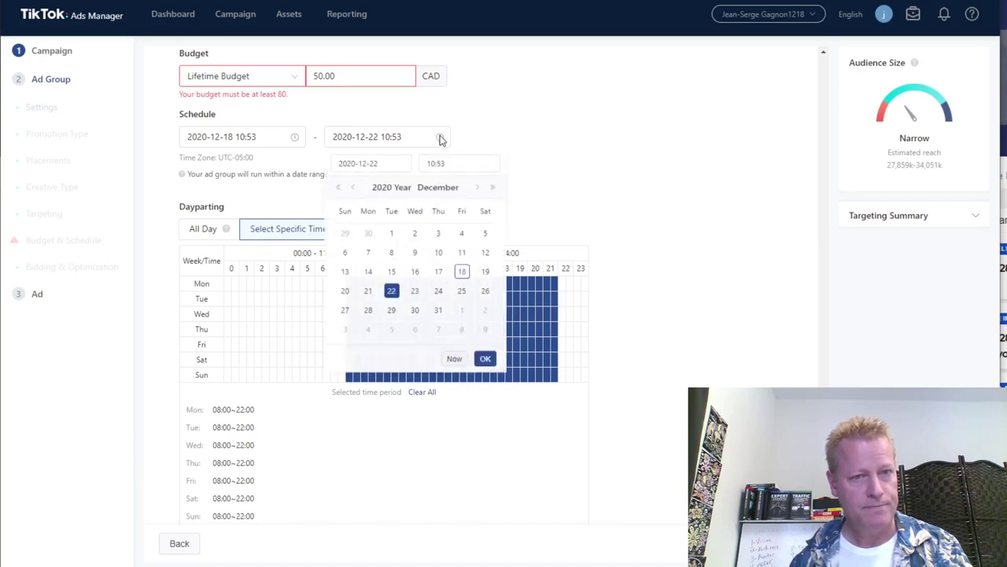
pyautogui.click(368, 298)
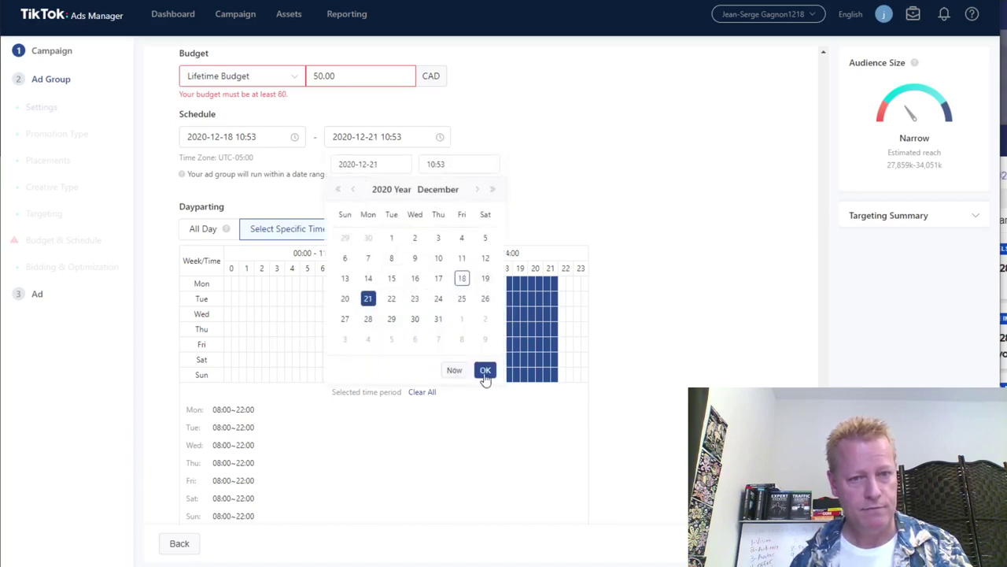
pyautogui.click(485, 370)
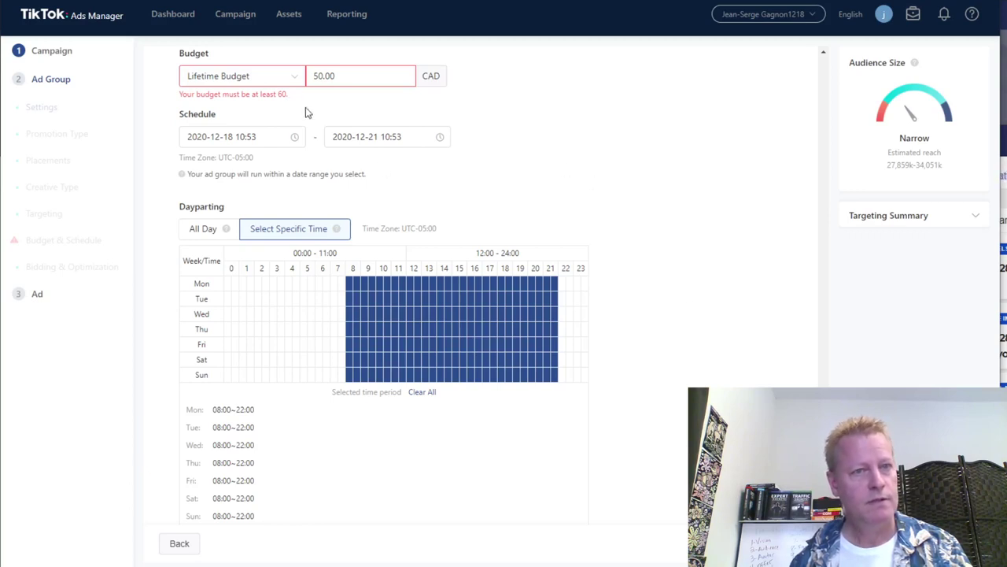
pyautogui.click(440, 138)
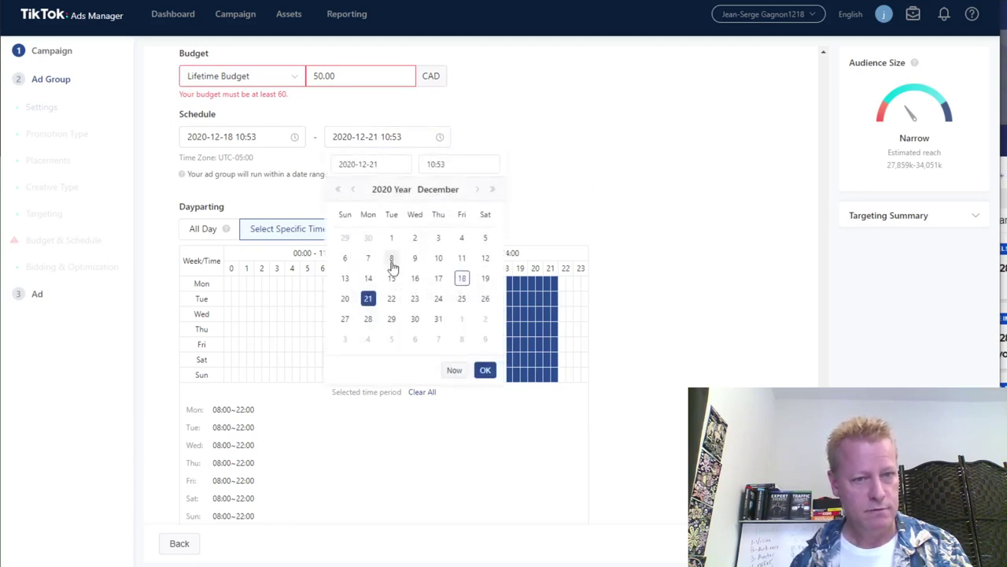
pyautogui.click(344, 298)
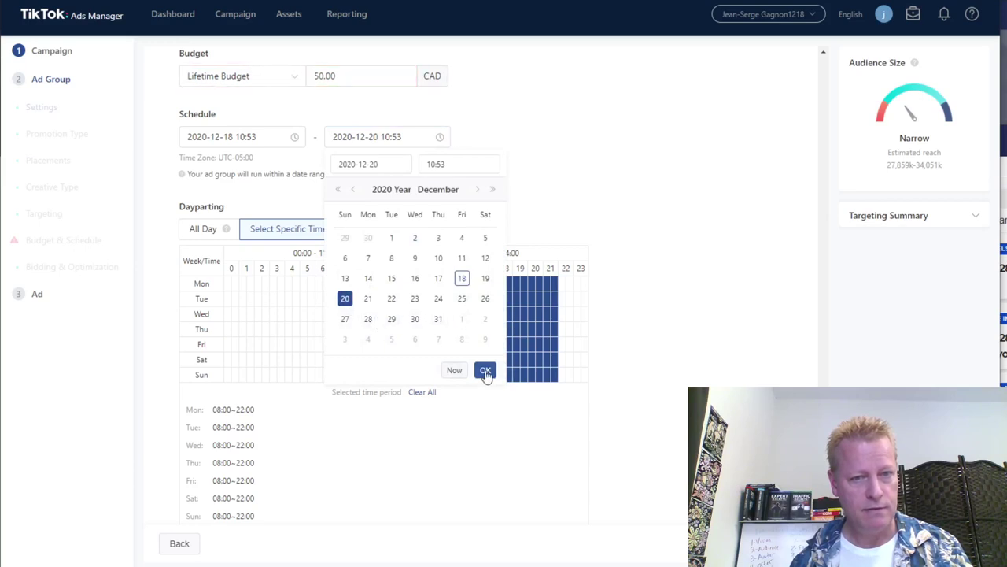
pyautogui.click(485, 371)
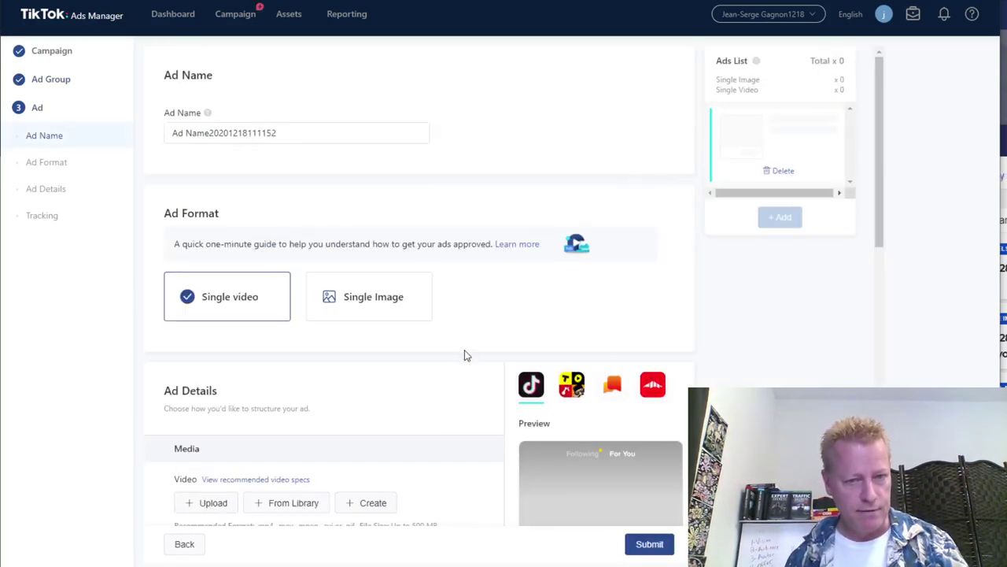
pyautogui.scroll(-3, 445, 366)
pyautogui.scroll(-2, 446, 367)
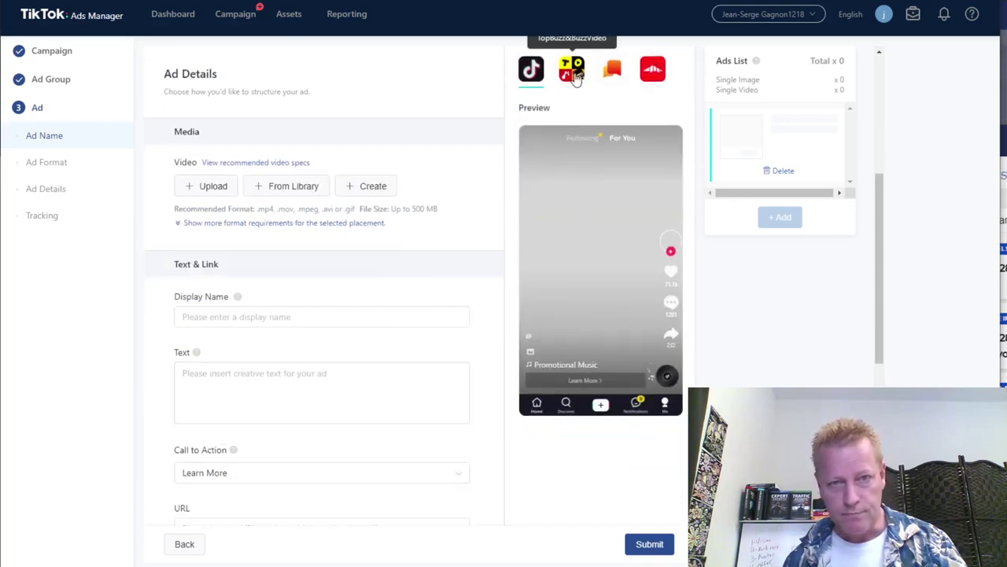
pyautogui.scroll(2, 570, 129)
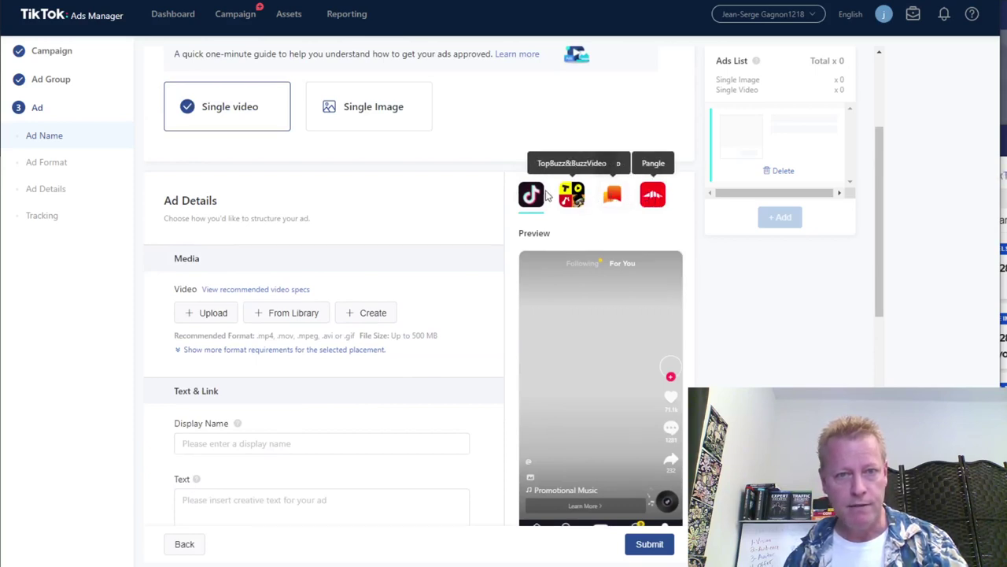
pyautogui.scroll(2, 265, 338)
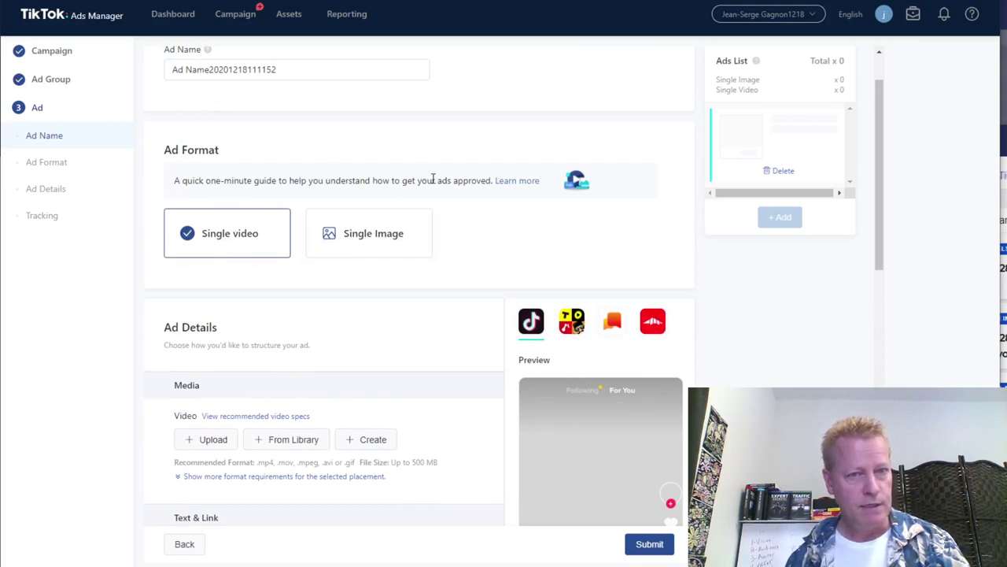
pyautogui.scroll(1, 409, 315)
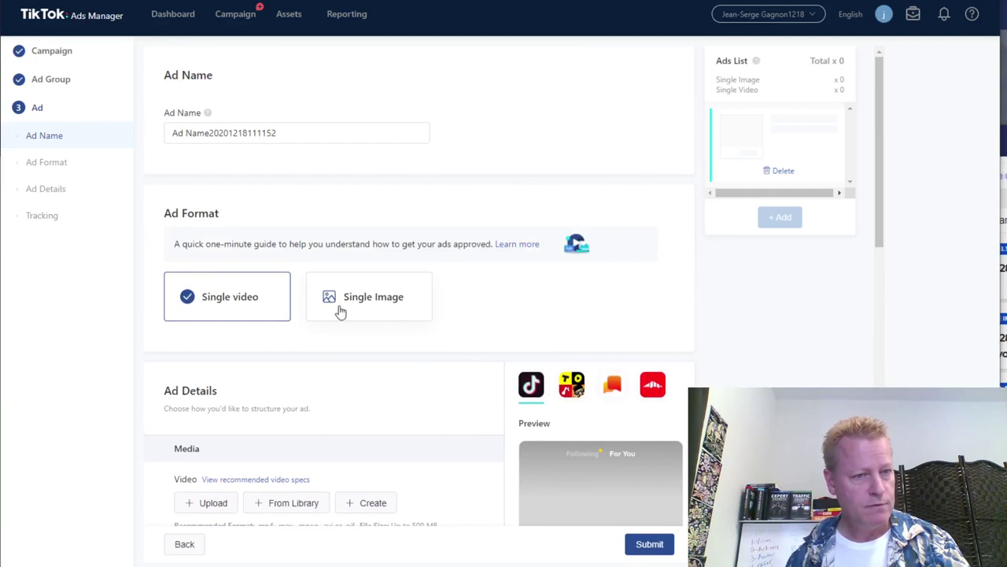
pyautogui.scroll(-4, 337, 310)
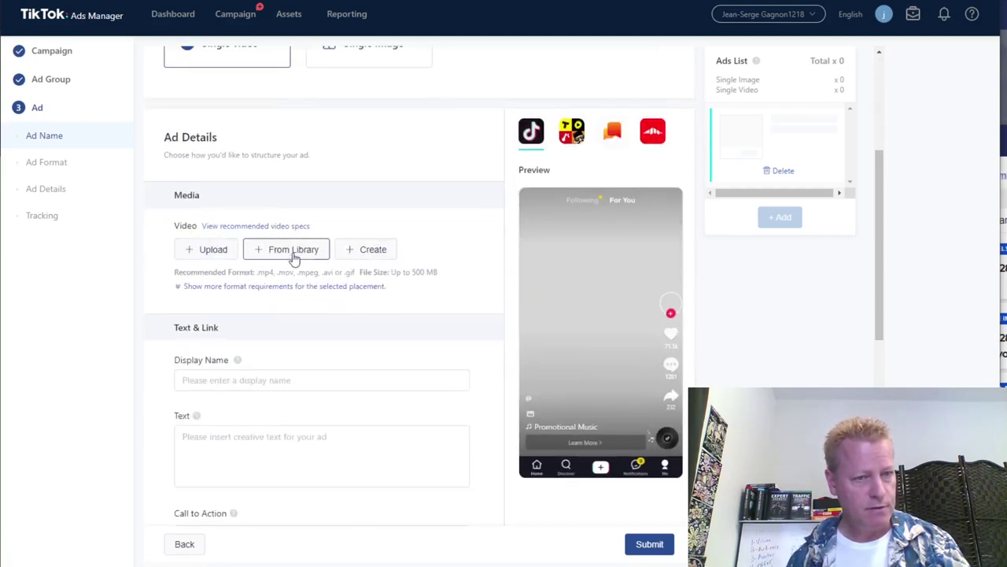
pyautogui.click(293, 252)
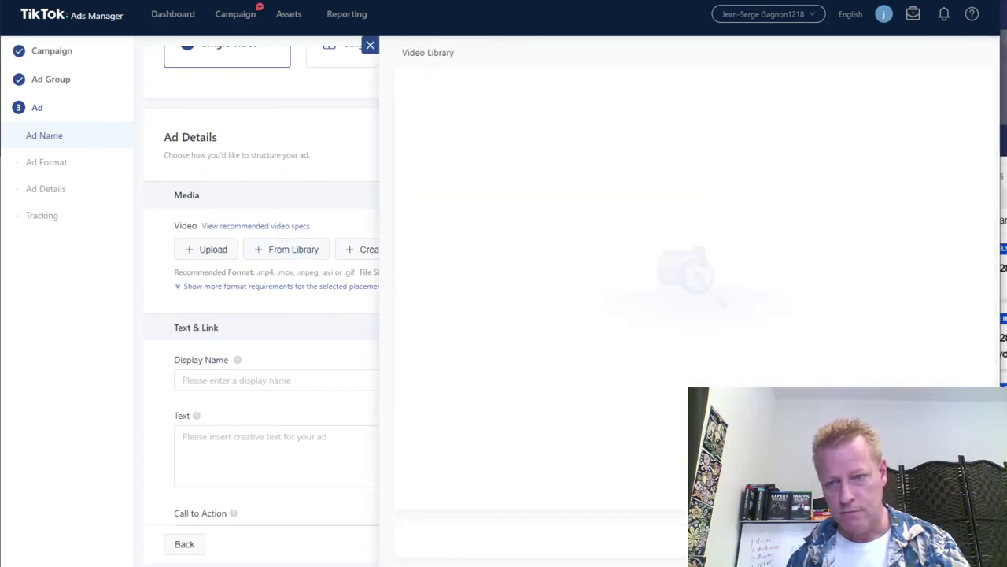
pyautogui.click(250, 386)
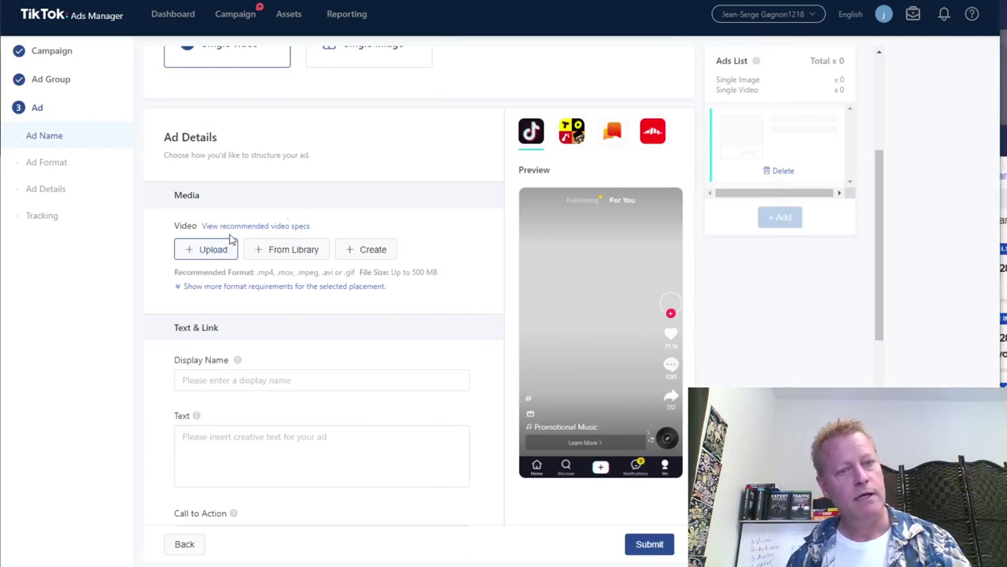
pyautogui.click(230, 241)
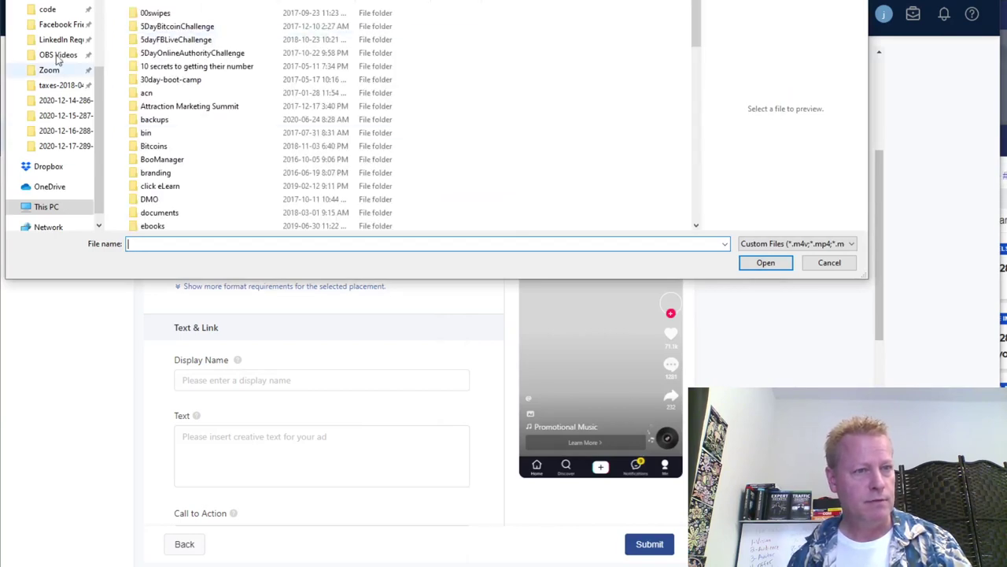
pyautogui.scroll(-10, 157, 63)
pyautogui.scroll(-3, 171, 161)
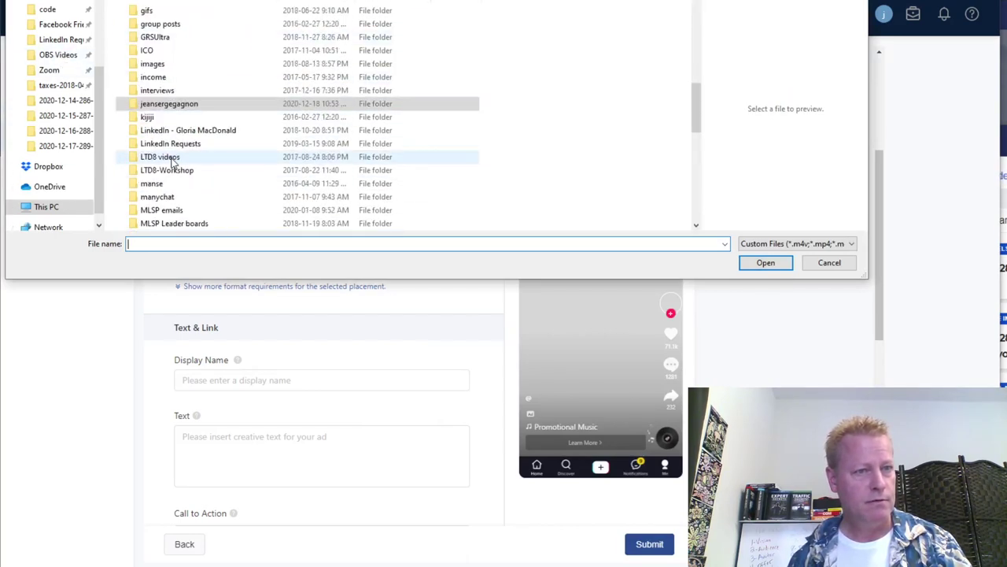
pyautogui.doubleClick(168, 108)
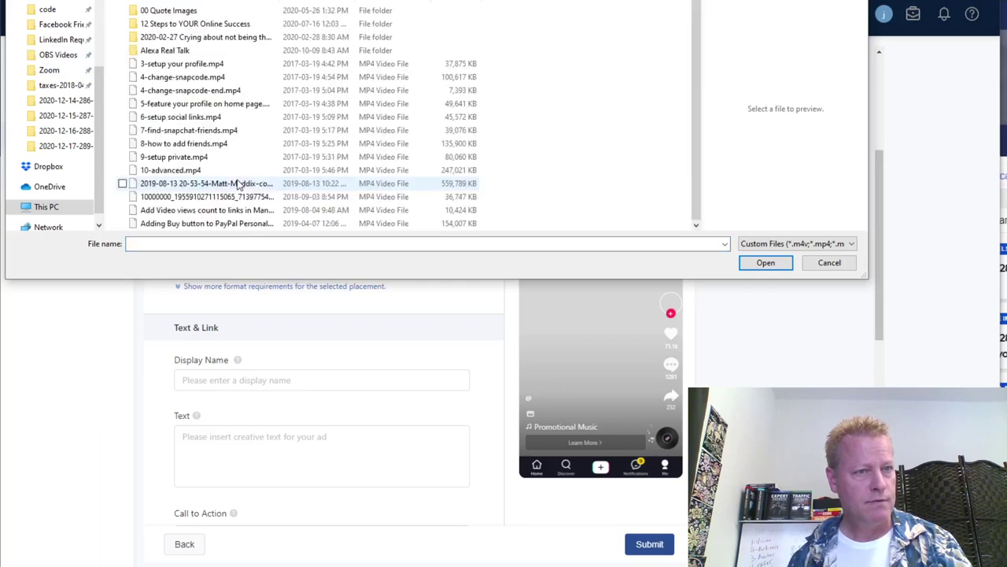
pyautogui.scroll(-10, 203, 185)
pyautogui.scroll(-8, 203, 187)
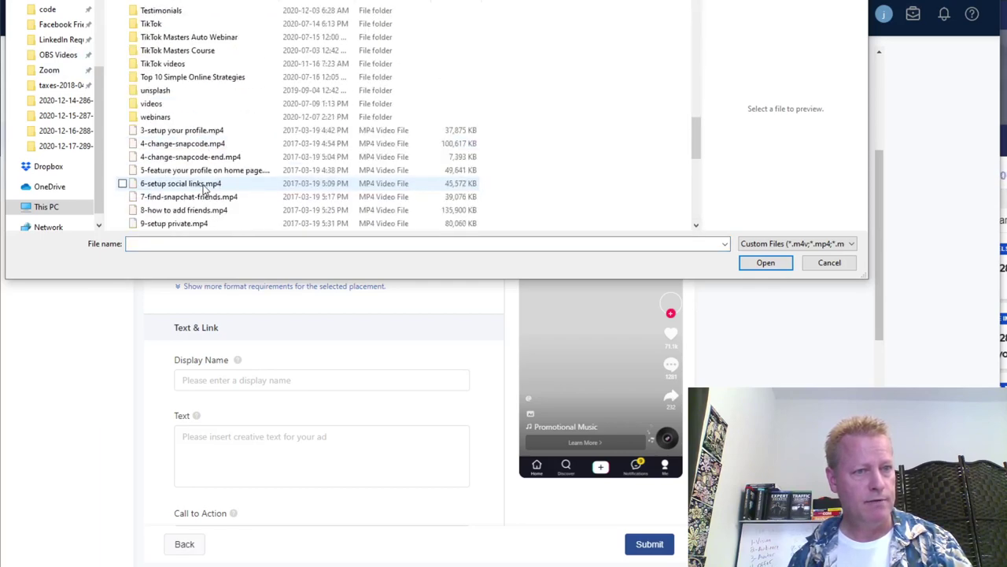
pyautogui.scroll(1, 203, 184)
pyautogui.doubleClick(171, 103)
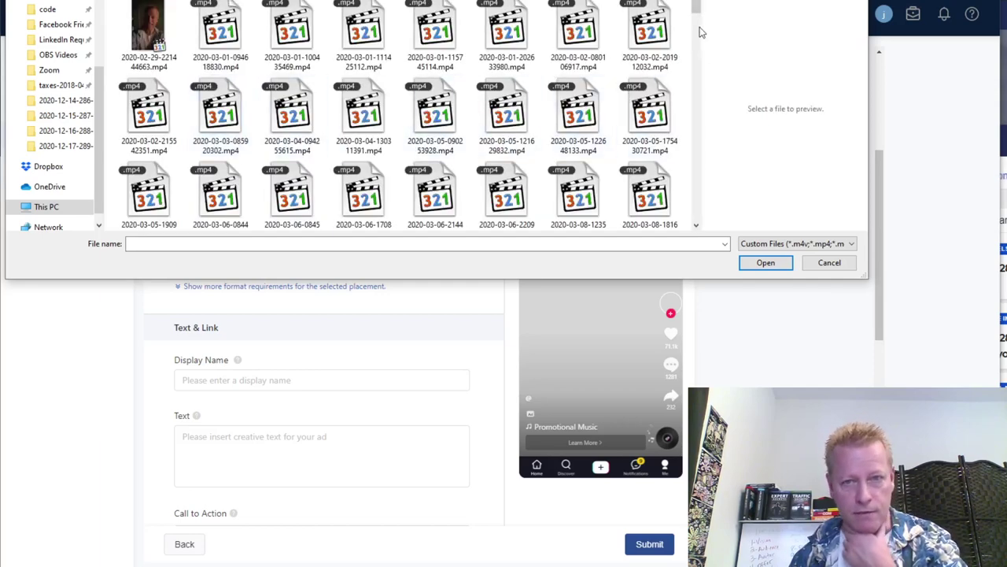
pyautogui.moveTo(696, 19); pyautogui.dragTo(703, 214)
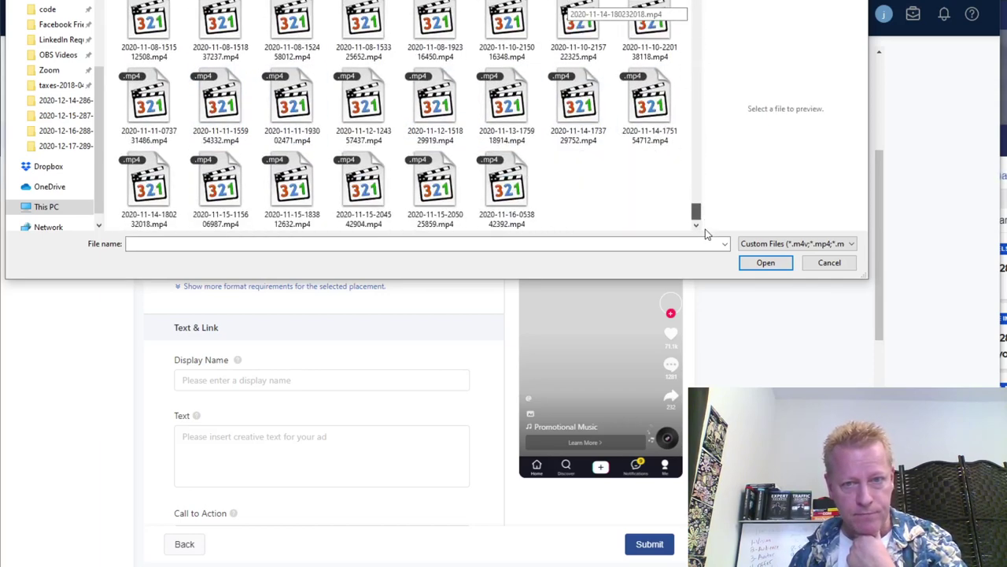
pyautogui.click(508, 203)
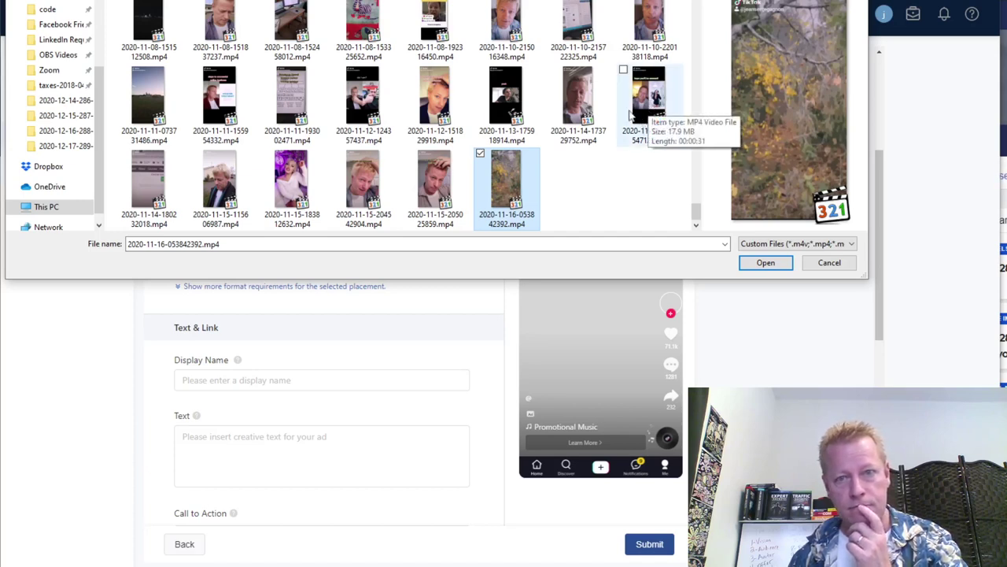
pyautogui.click(579, 98)
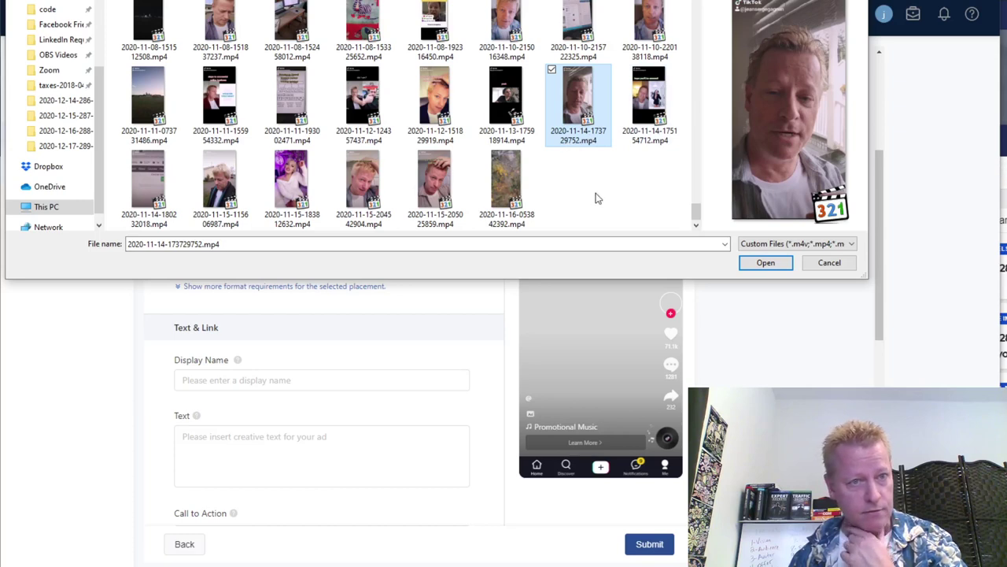
pyautogui.scroll(1, 697, 214)
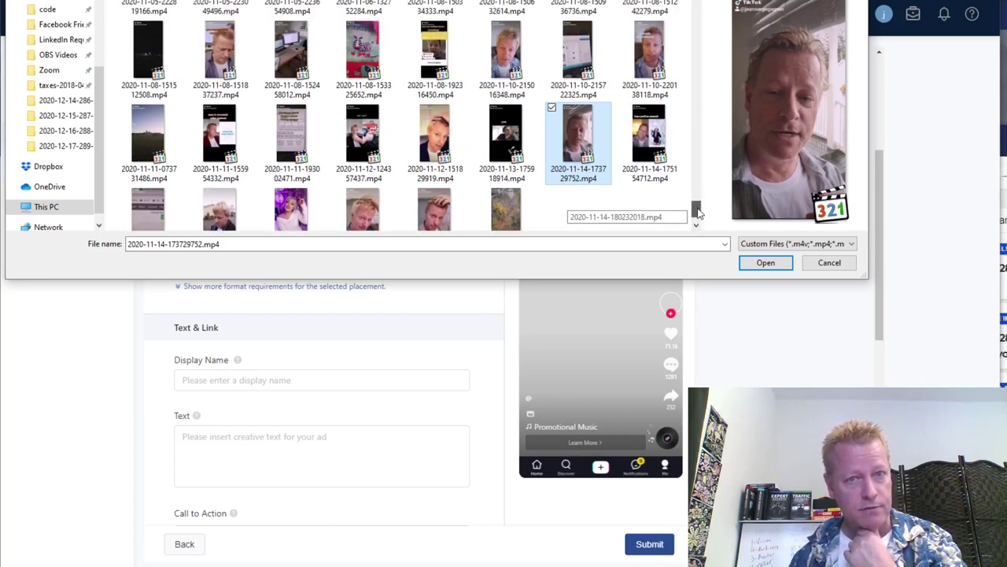
pyautogui.click(830, 262)
pyautogui.scroll(-6, 819, 337)
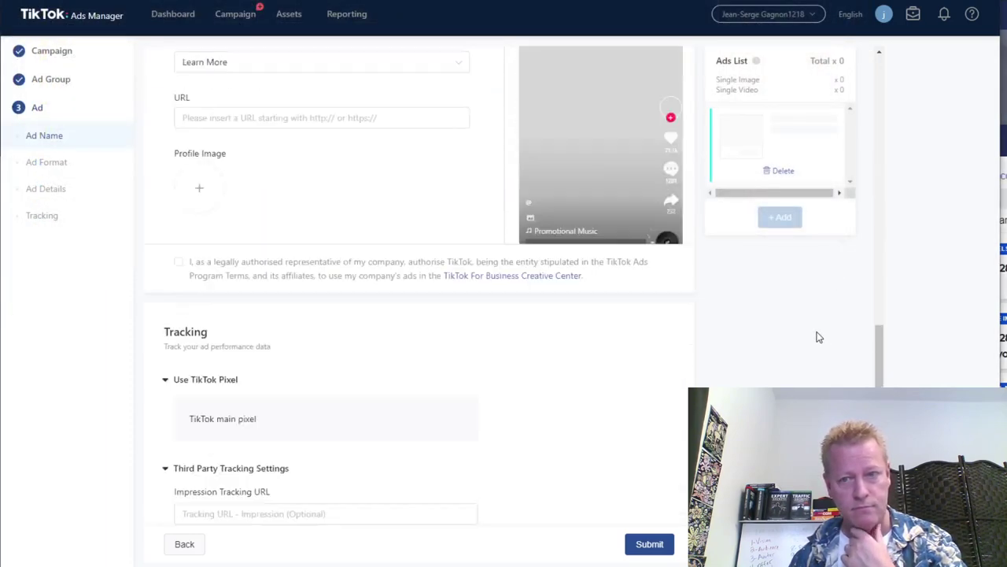
pyautogui.scroll(5, 598, 351)
pyautogui.scroll(4, 598, 351)
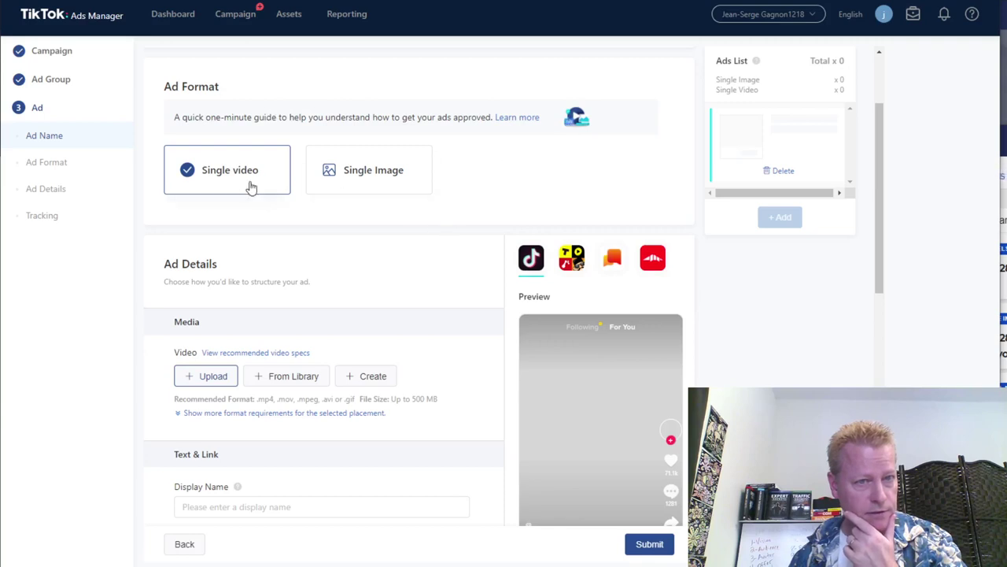
pyautogui.scroll(-1, 354, 307)
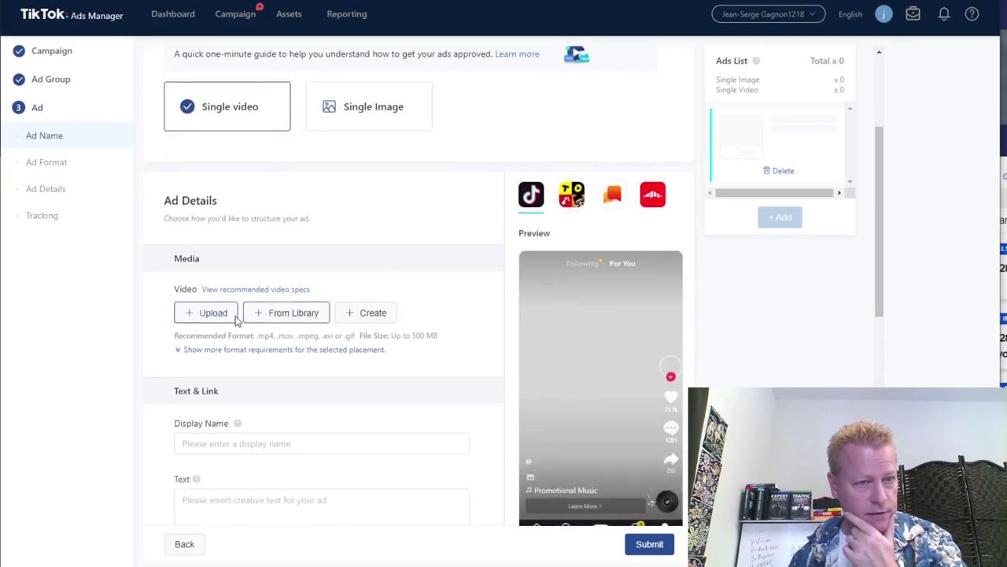
pyautogui.scroll(-2, 258, 310)
pyautogui.scroll(-1, 262, 315)
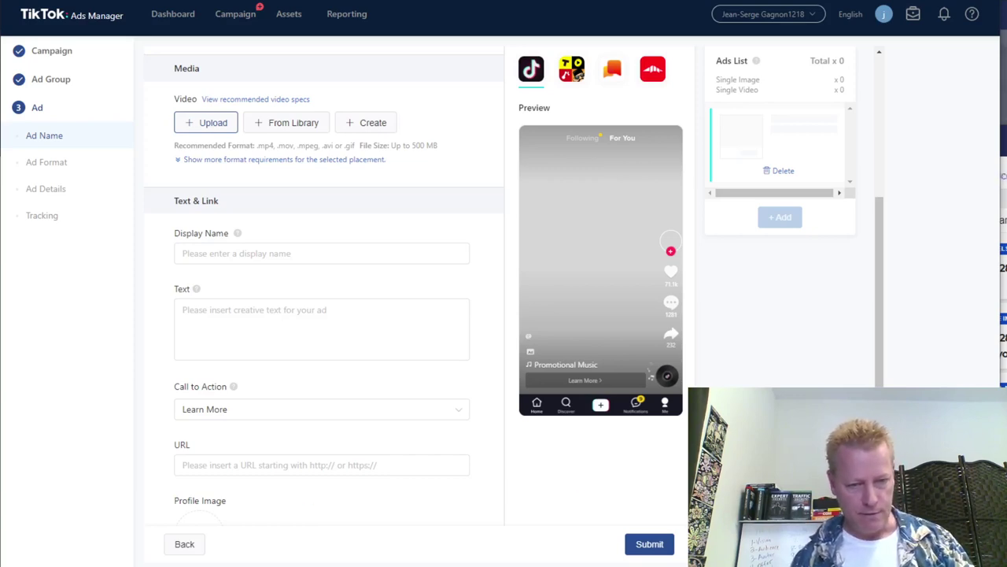
pyautogui.moveTo(325, 566)
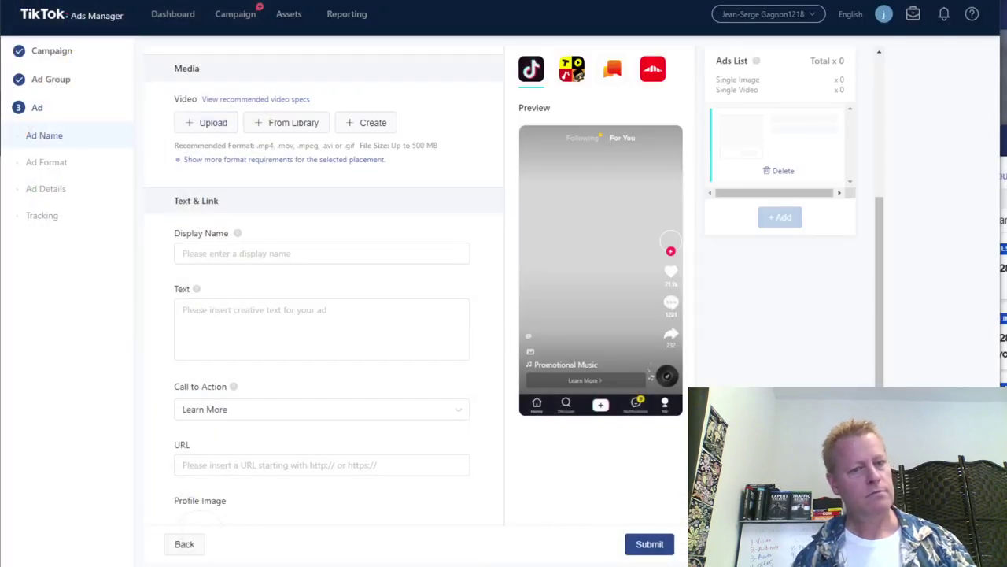
pyautogui.rightClick(326, 563)
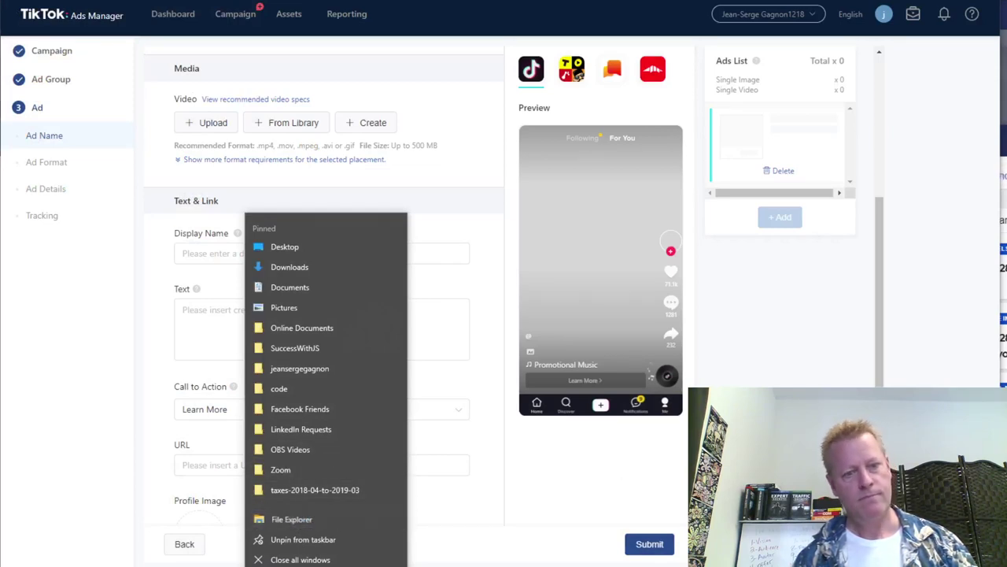
# Open a new File Explorer window on the latest dated episode folder, then switch to This PC.
pyautogui.click(796, 380)
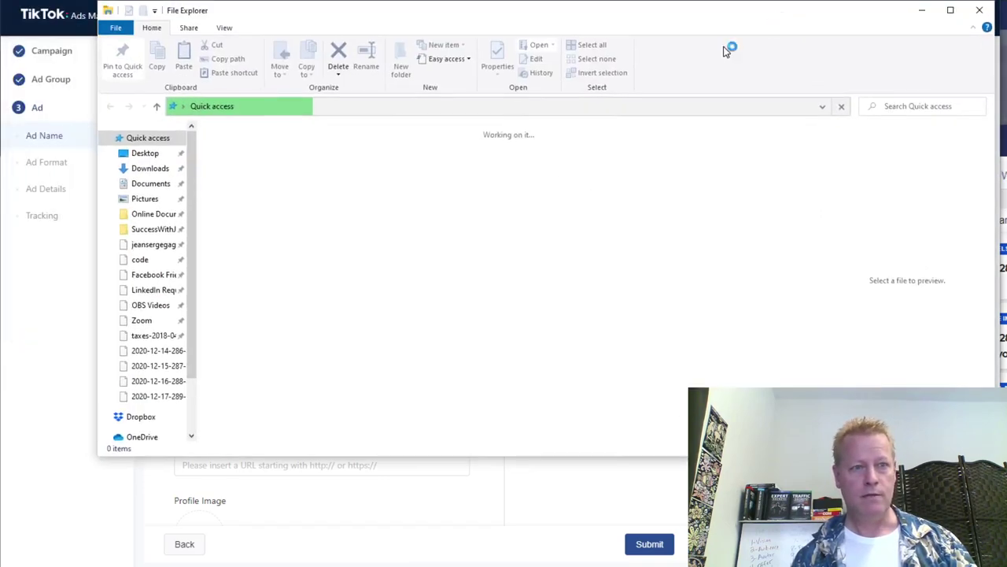
pyautogui.click(158, 396)
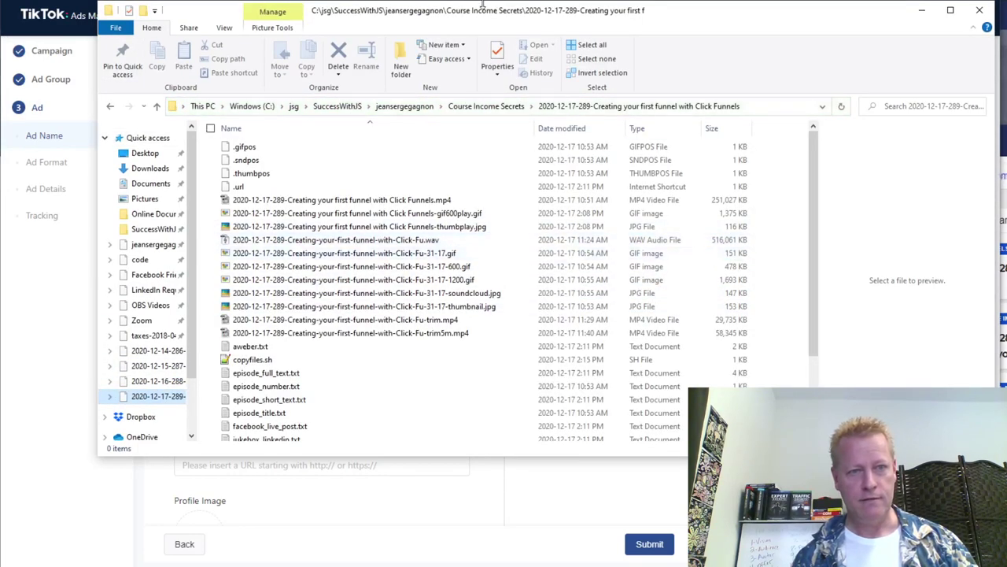
pyautogui.moveTo(482, 16); pyautogui.dragTo(485, 0)
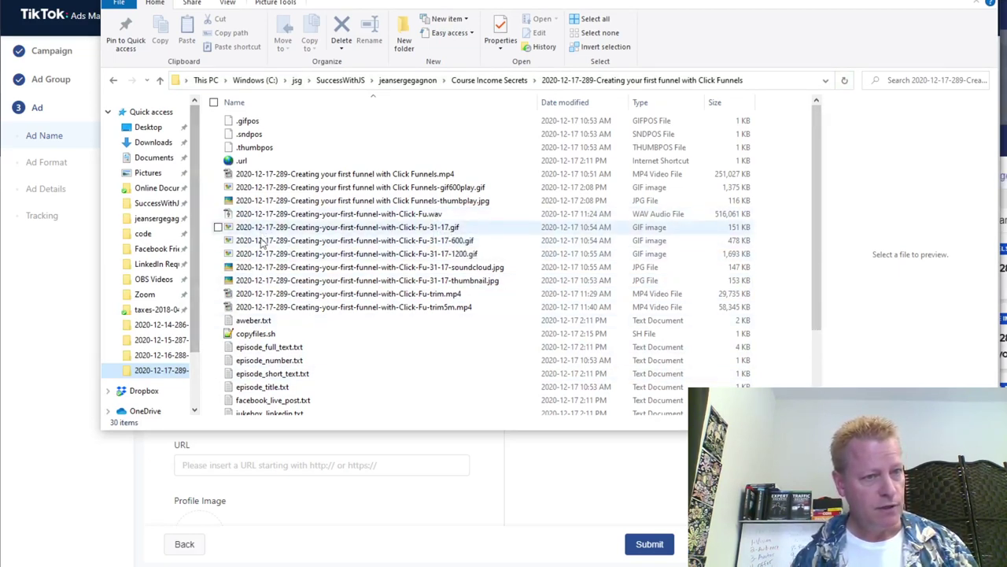
pyautogui.scroll(-2, 199, 331)
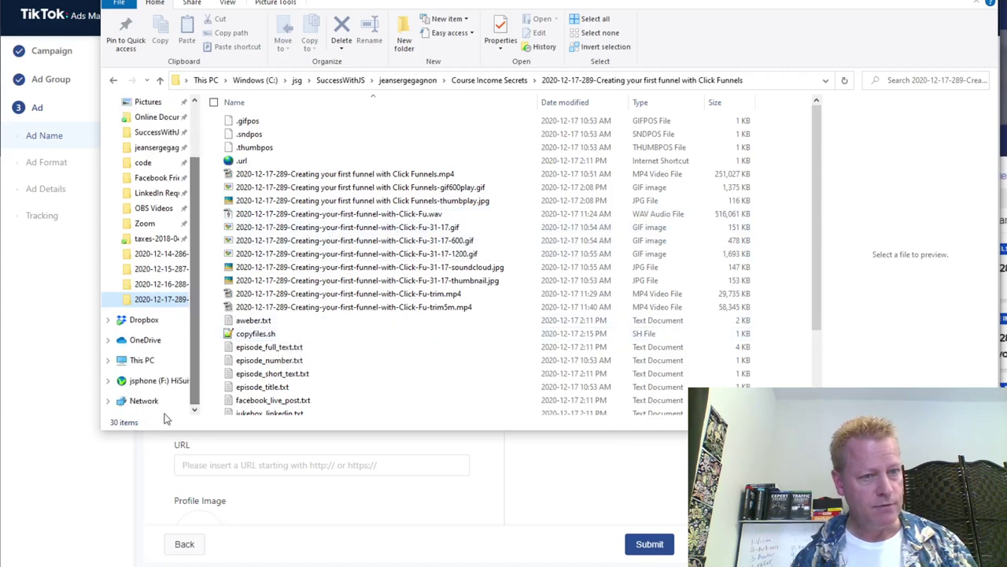
pyautogui.click(143, 360)
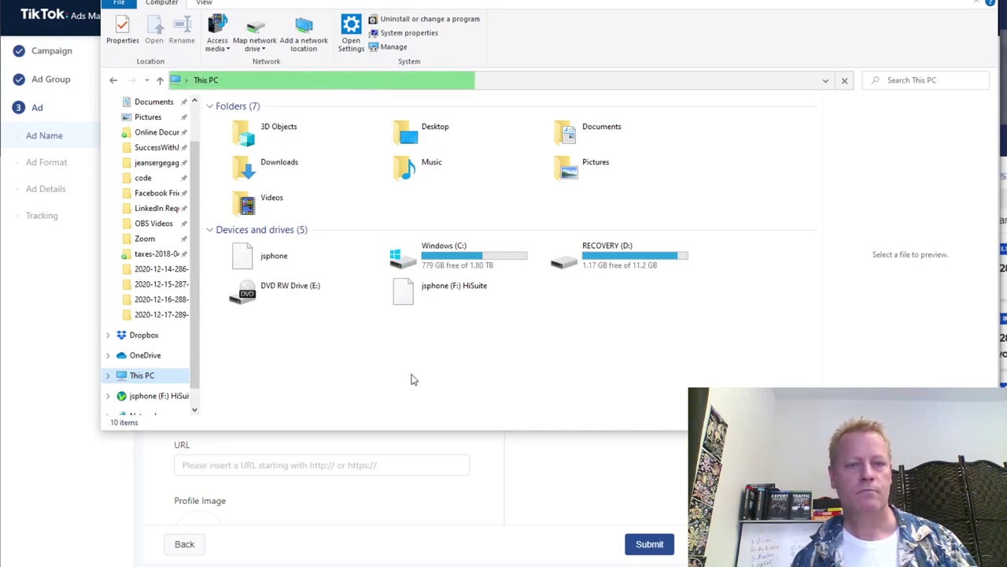
# Open the jsphone (F:) HiSuite drive and move its window aside.
pyautogui.click(442, 295)
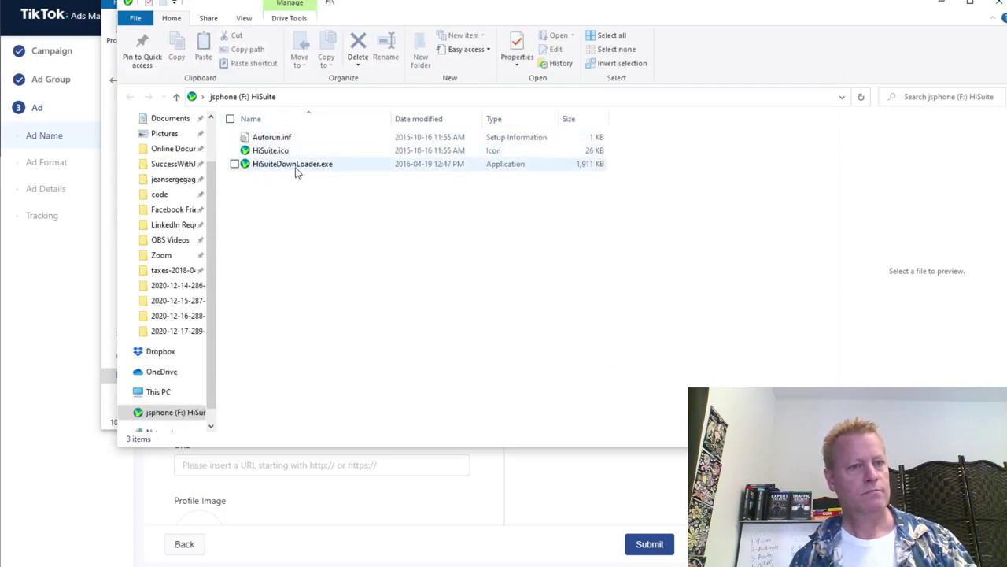
pyautogui.moveTo(565, 10); pyautogui.dragTo(618, 140)
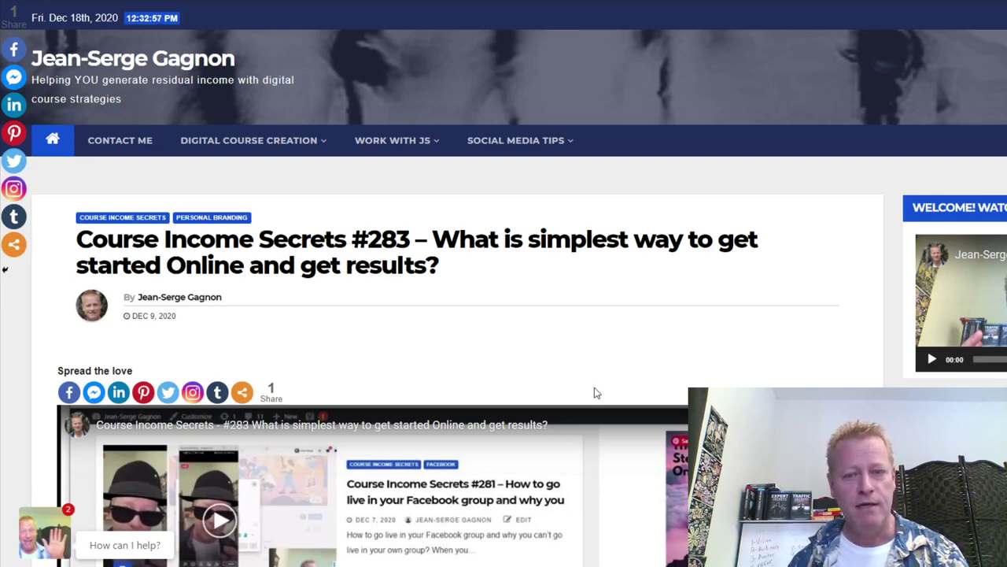
pyautogui.scroll(-3, 596, 393)
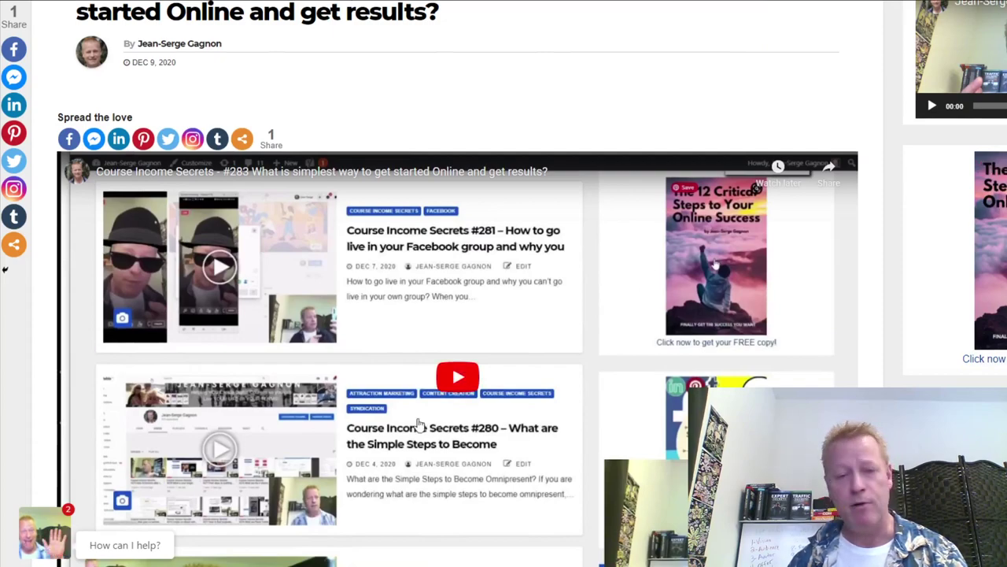
pyautogui.scroll(-5, 595, 306)
pyautogui.scroll(-4, 465, 396)
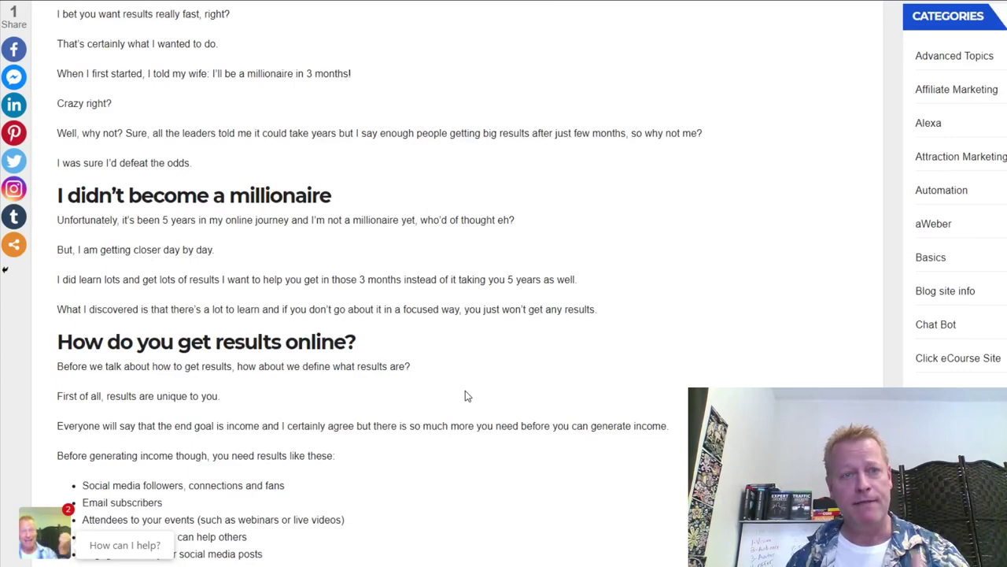
pyautogui.scroll(-4, 498, 313)
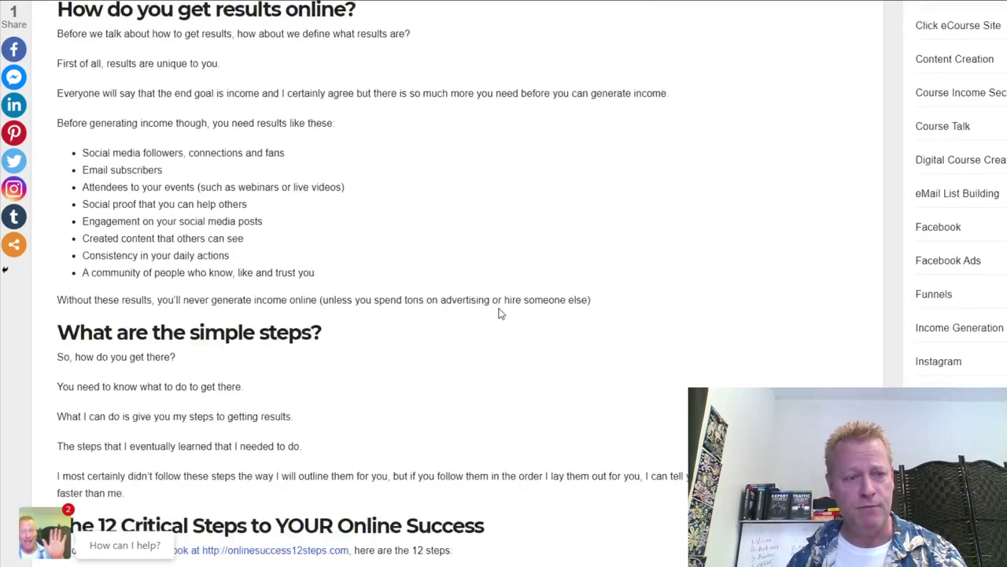
pyautogui.scroll(3, 498, 313)
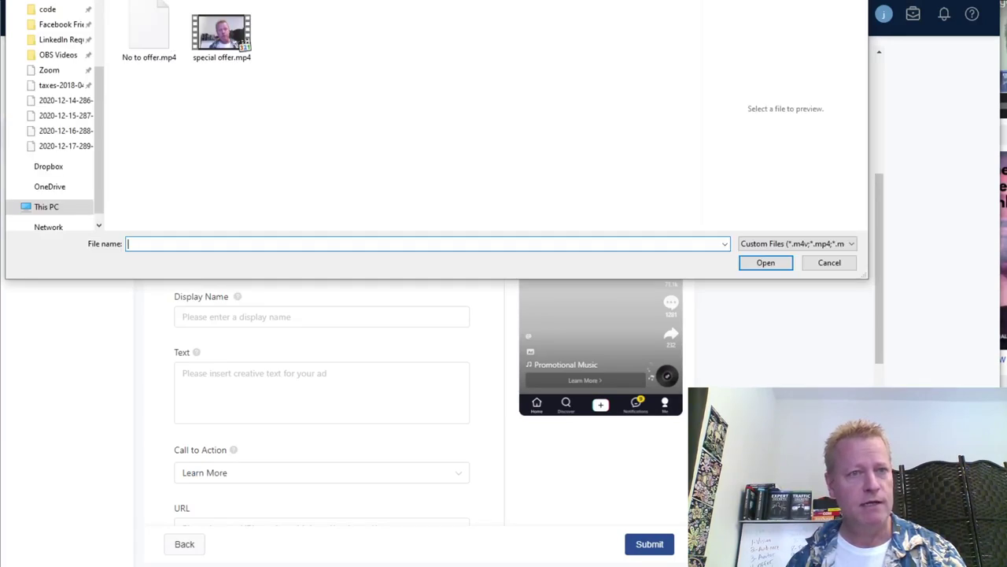
# Pick 2020-12-09-175458593.mp4 from the TikTok videos folder for upload.
pyautogui.scroll(-10, 236, 140)
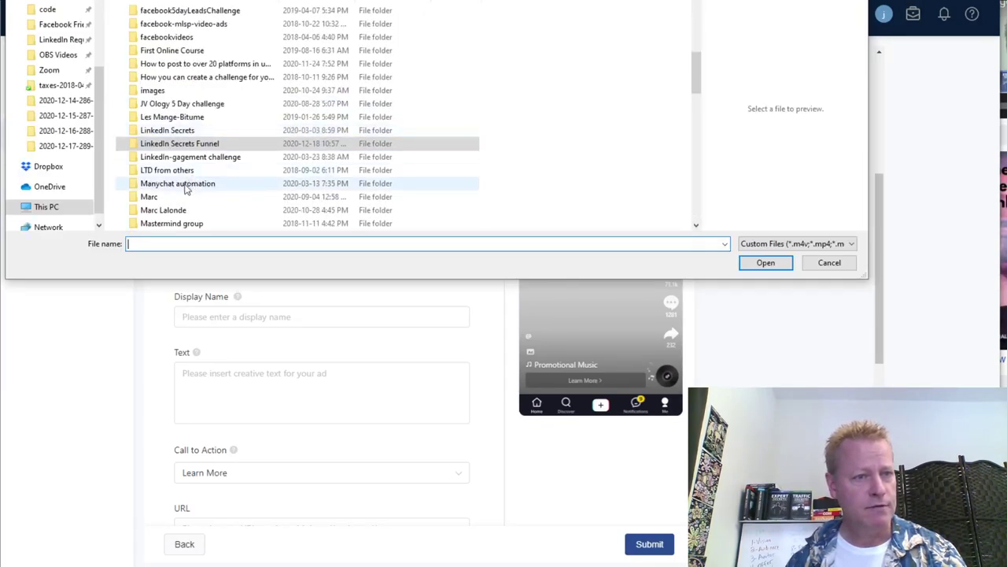
pyautogui.scroll(-2, 189, 191)
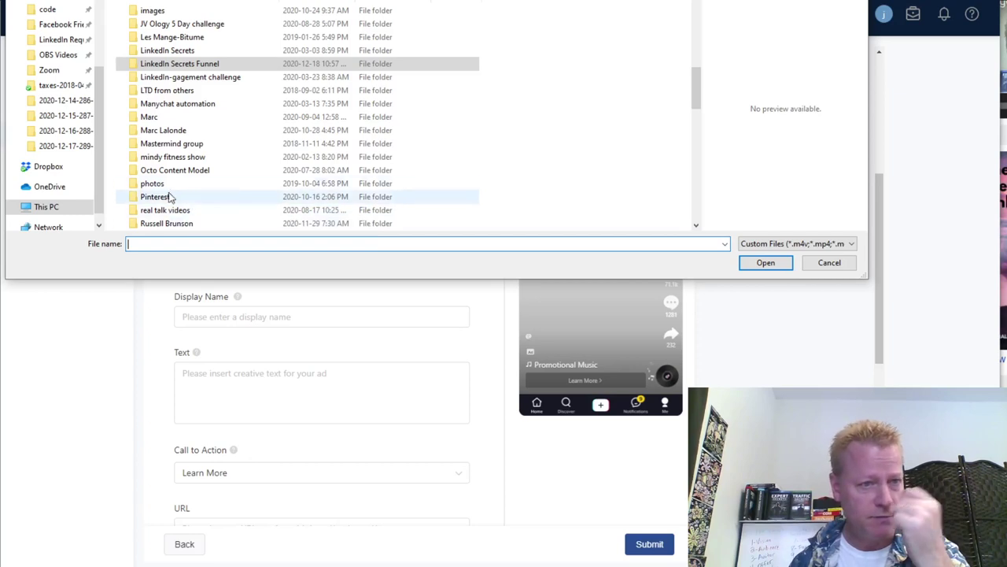
pyautogui.scroll(-2, 212, 208)
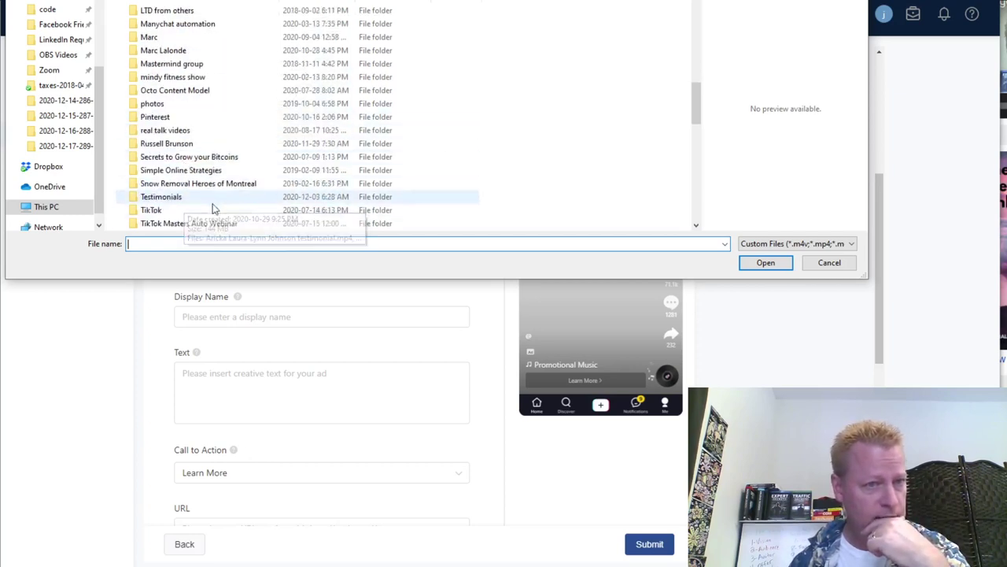
pyautogui.scroll(-1, 212, 208)
pyautogui.click(174, 212)
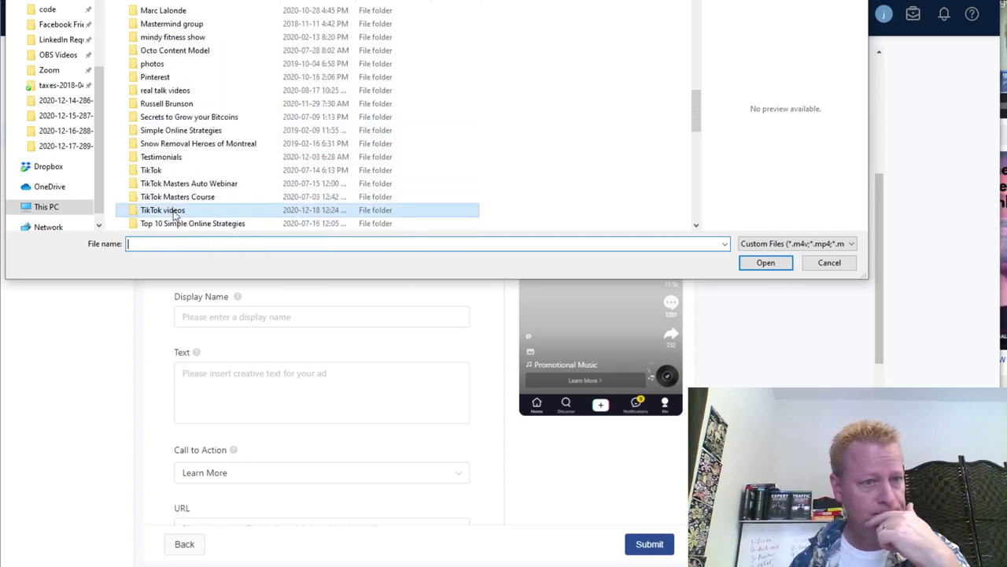
pyautogui.doubleClick(175, 212)
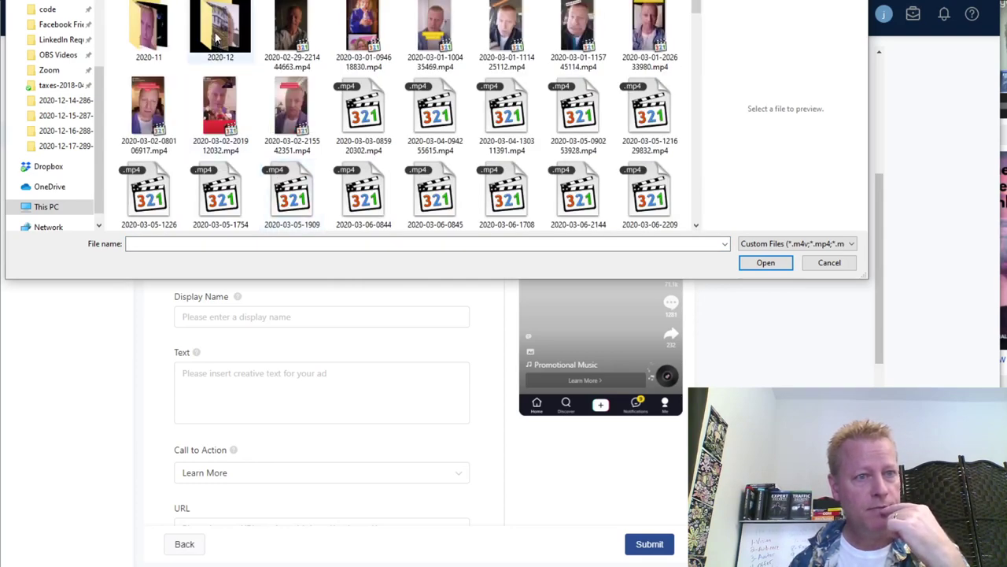
pyautogui.scroll(-10, 217, 37)
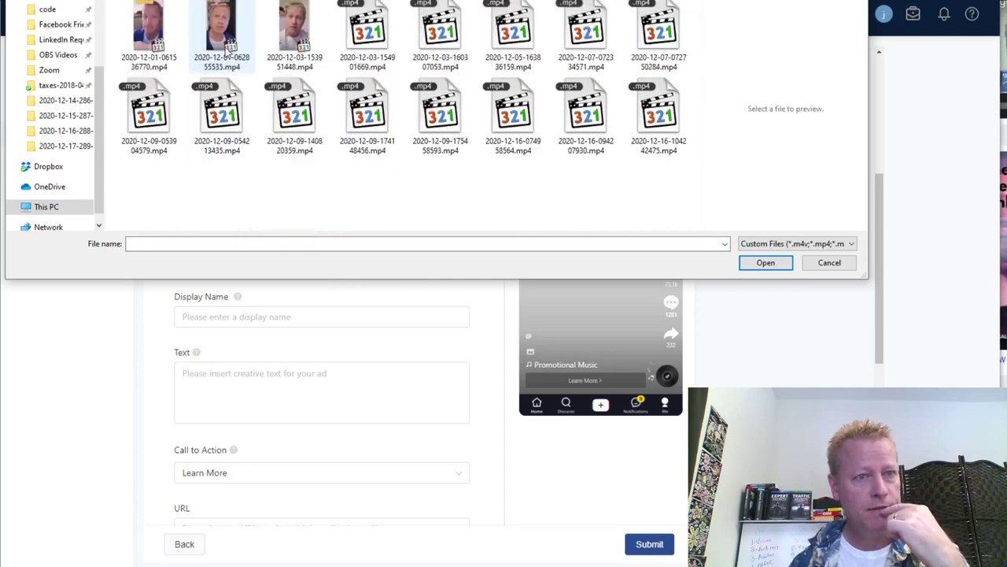
pyautogui.click(434, 112)
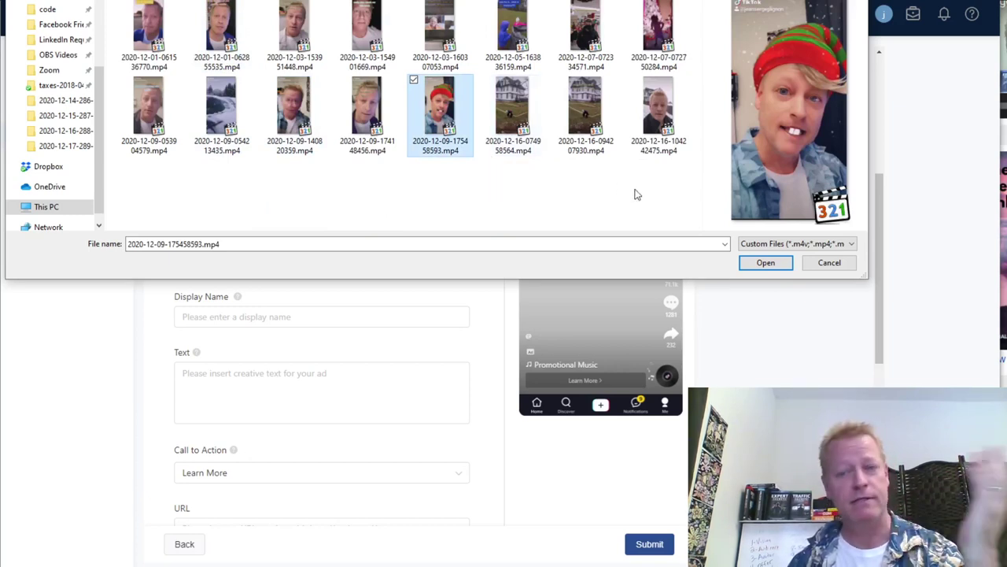
pyautogui.click(768, 265)
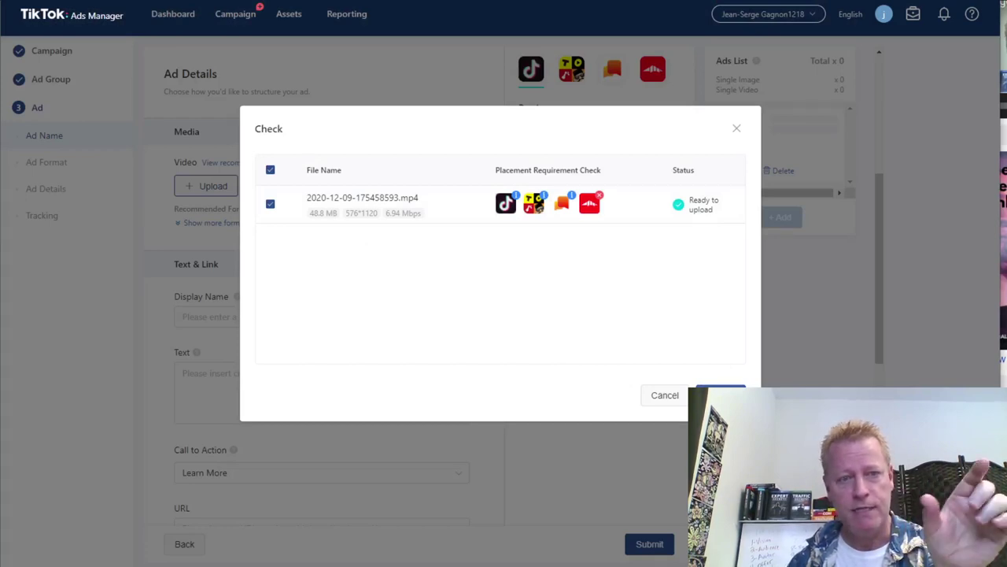
# Confirm the checked video, then close the Finished summary once the upload completes.
pyautogui.click(720, 395)
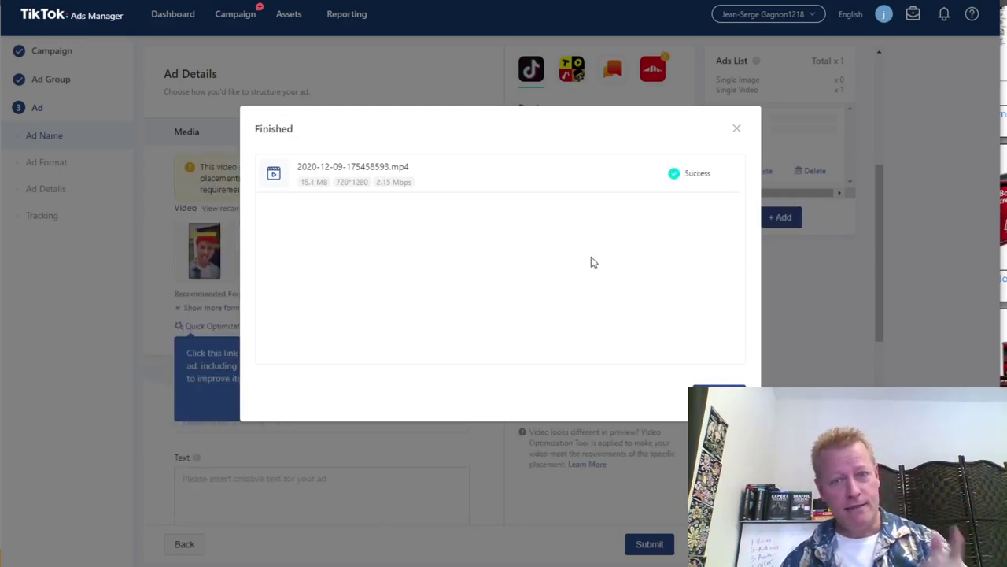
pyautogui.click(718, 400)
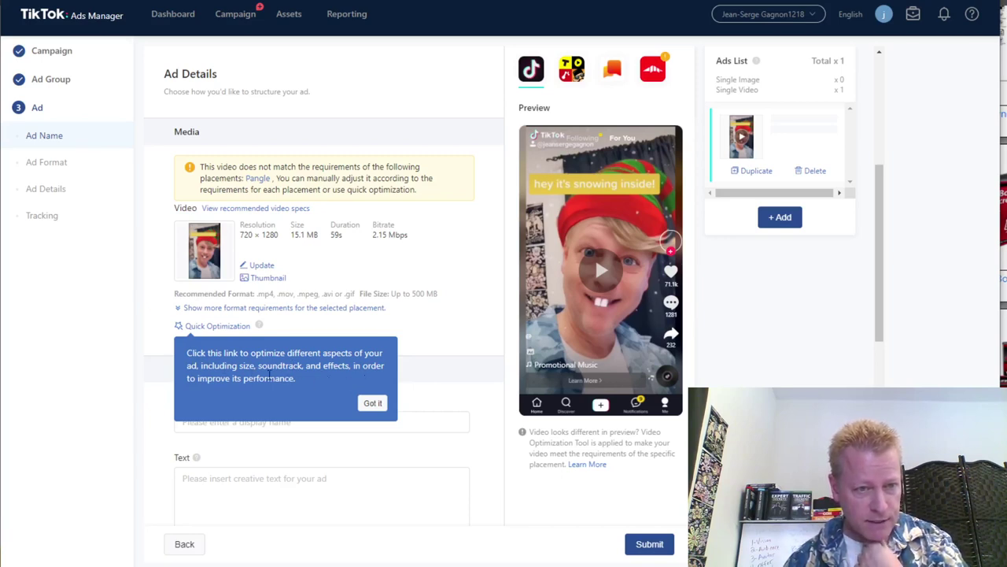
# Dismiss the optimization tip and paste the copied blog post link into the ad's URL field.
pyautogui.click(373, 403)
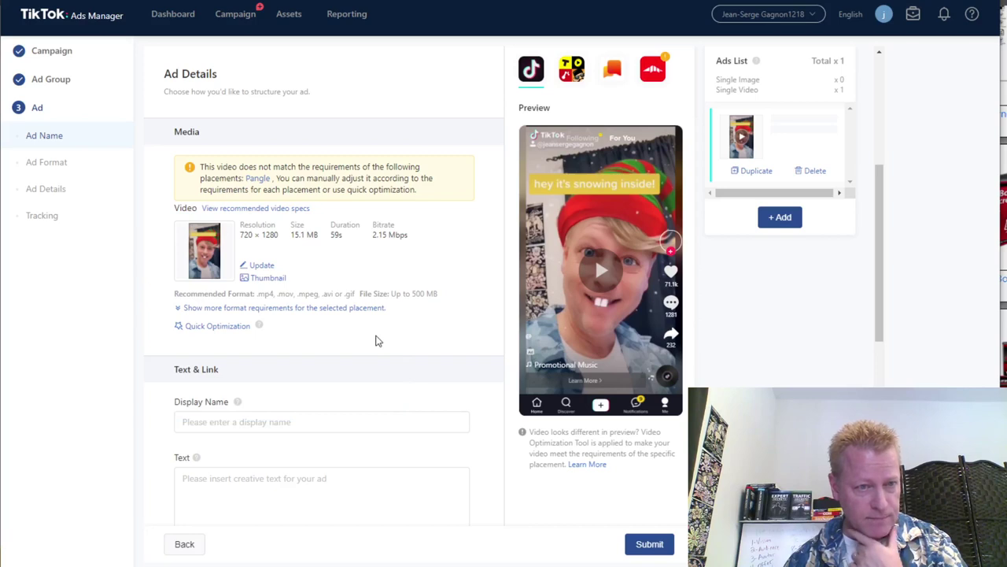
pyautogui.moveTo(255, 328)
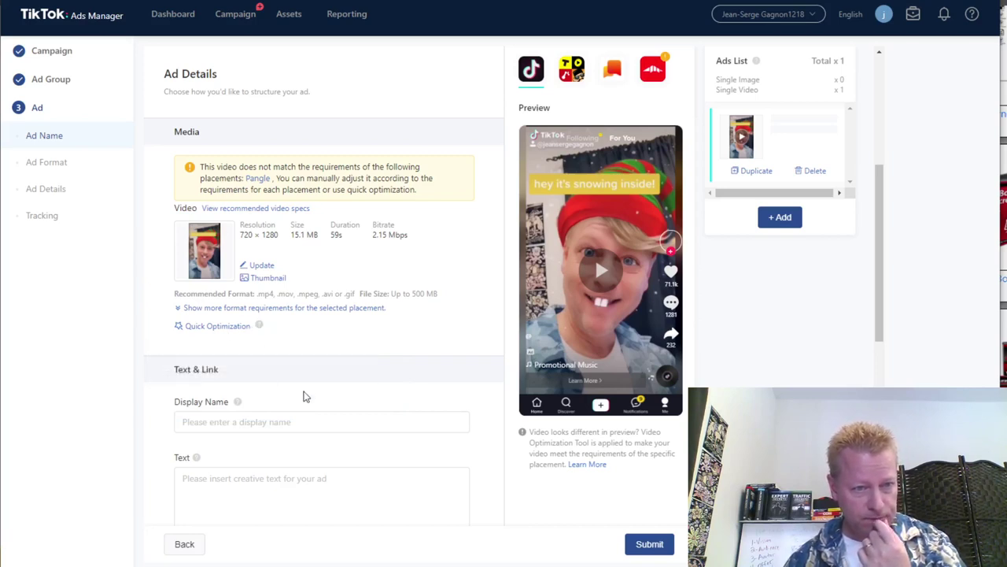
pyautogui.scroll(-2, 303, 396)
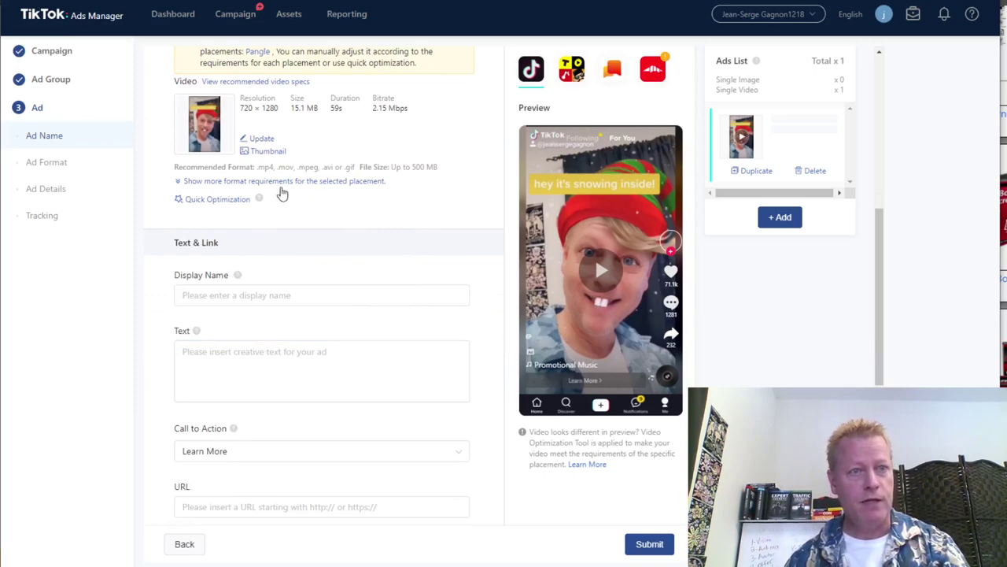
pyautogui.hotkey('alt', 'Tab')
pyautogui.hotkey('alt', 'Tab')
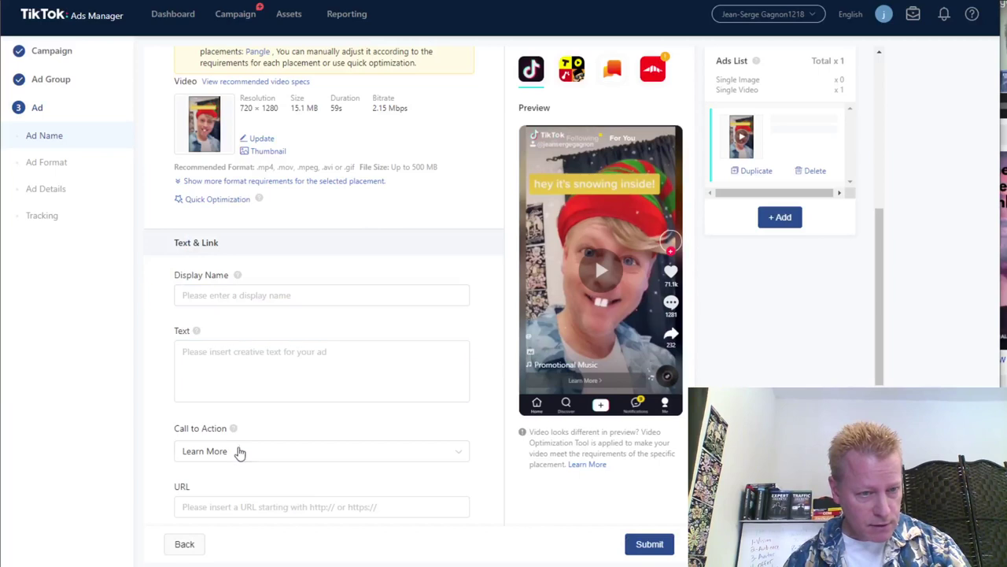
pyautogui.click(228, 506)
pyautogui.hotkey('ctrl', 'v')
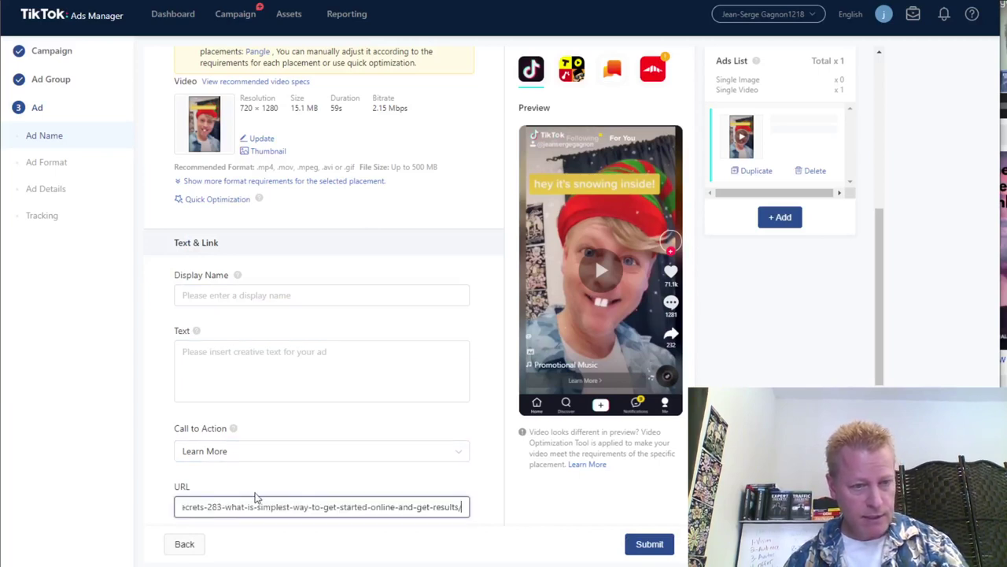
# Keep Learn More as the call to action after browsing the choices.
pyautogui.click(256, 450)
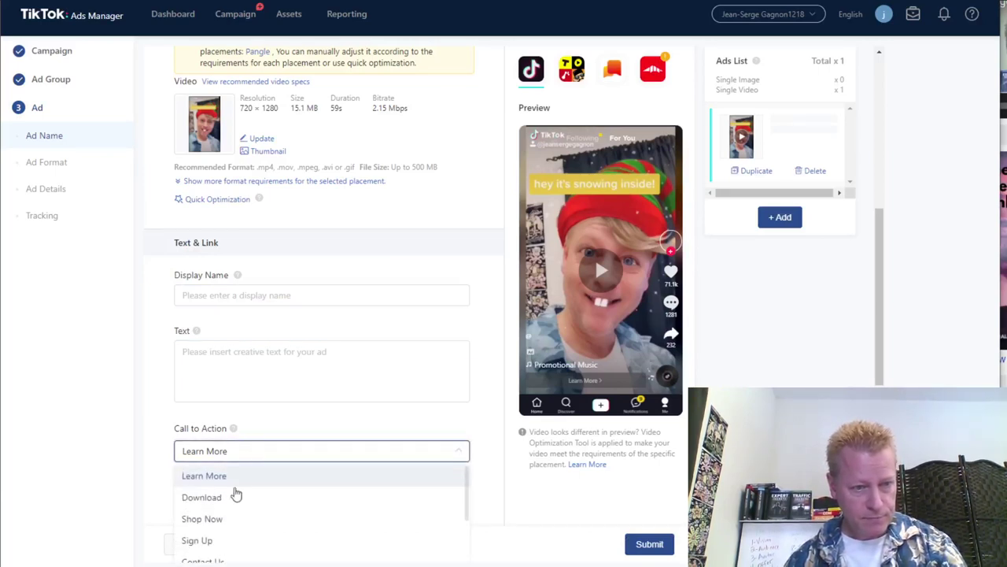
pyautogui.scroll(-3, 371, 515)
pyautogui.scroll(-1, 488, 513)
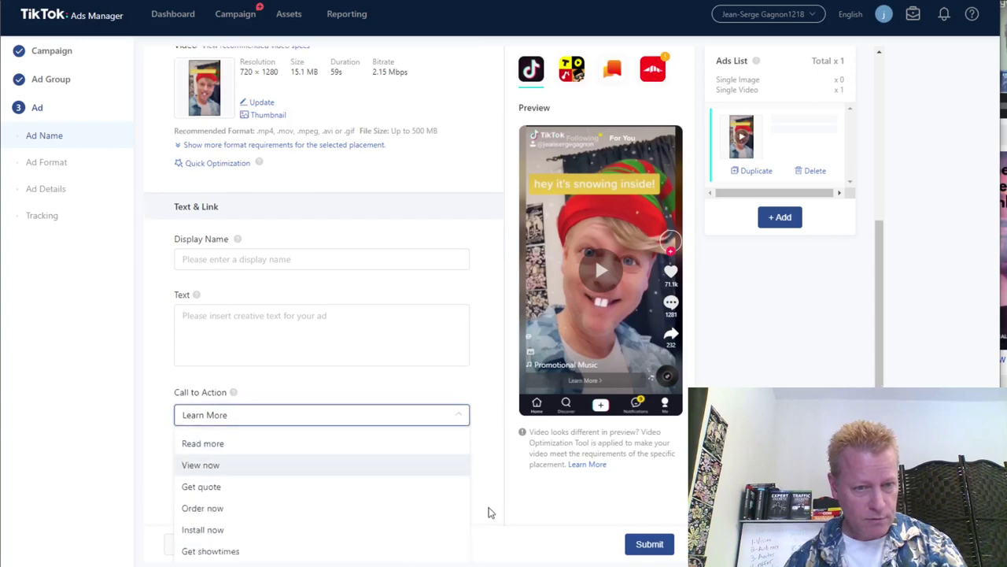
pyautogui.scroll(-3, 488, 512)
pyautogui.scroll(4, 247, 275)
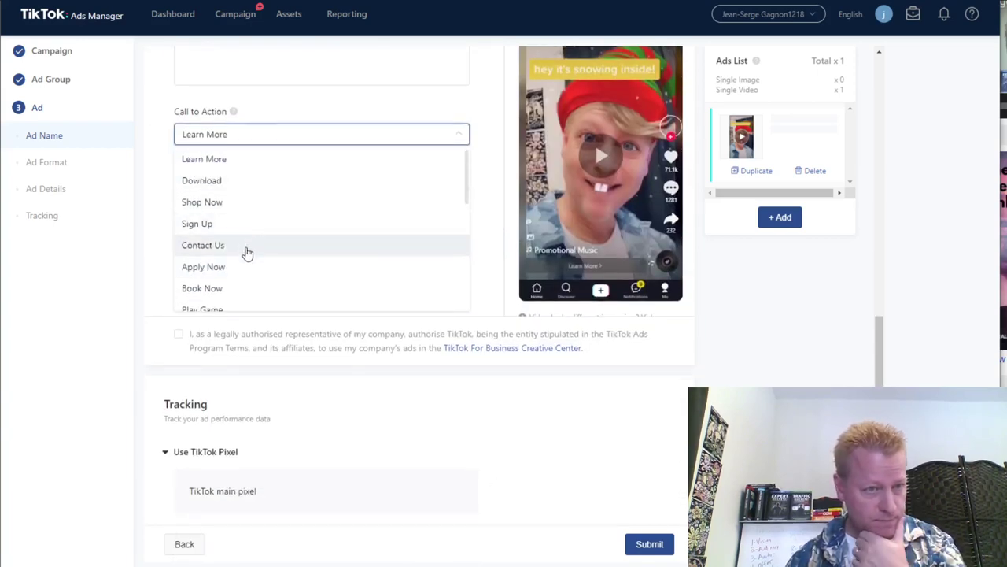
pyautogui.click(229, 159)
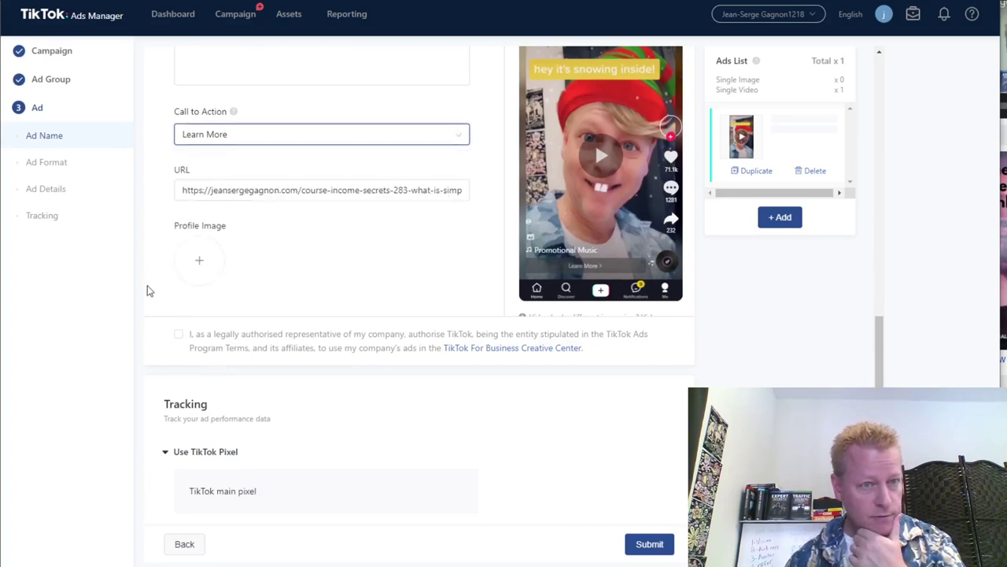
pyautogui.scroll(1, 302, 321)
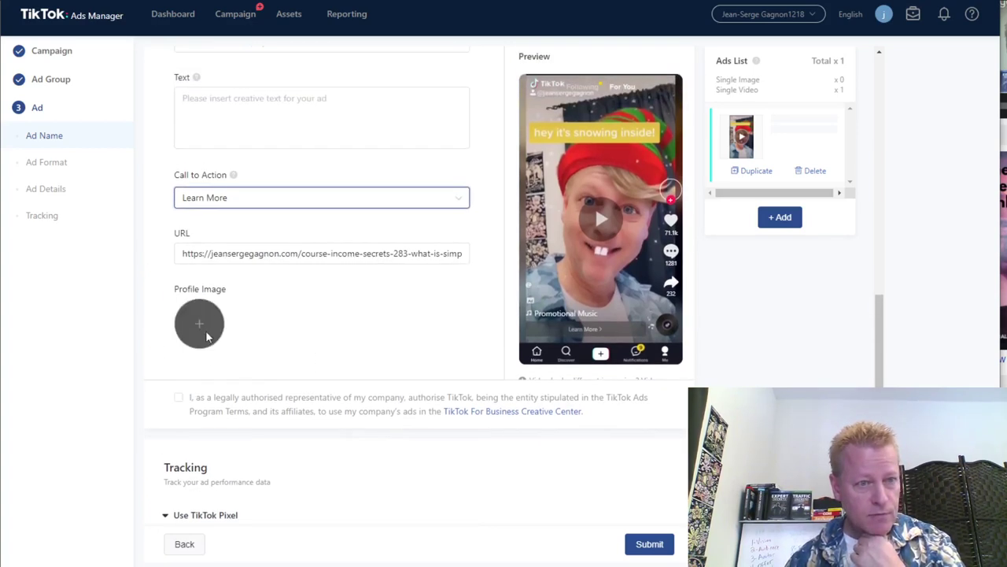
# Add IMG_20200517_115854-500.jpg from images > profile pic as the circular-cropped profile image.
pyautogui.click(201, 329)
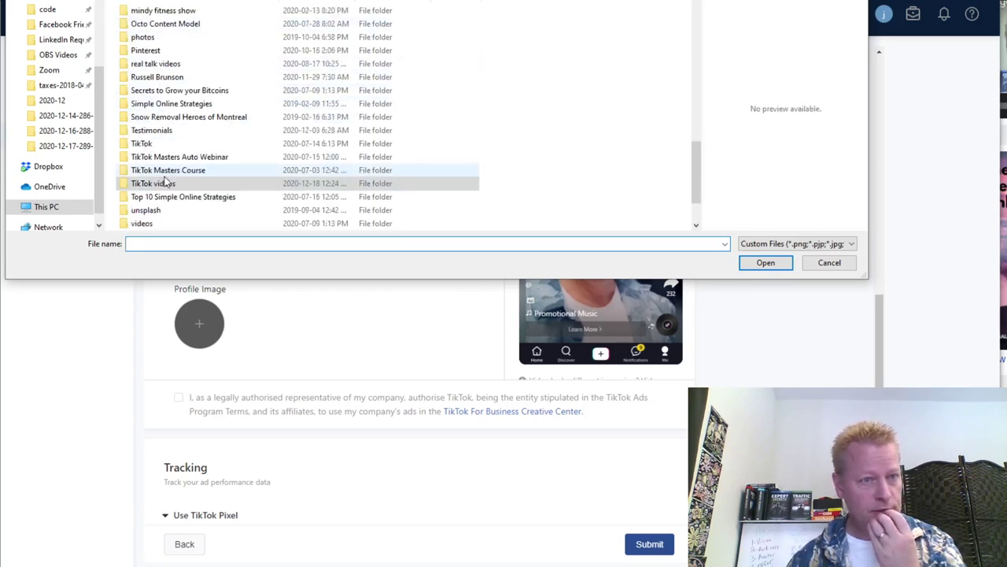
pyautogui.scroll(3, 164, 174)
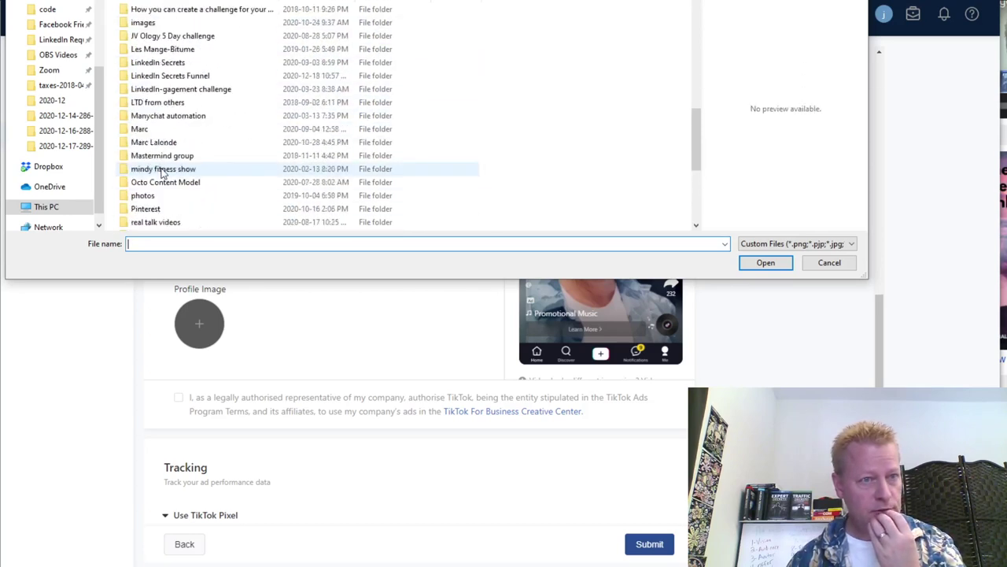
pyautogui.scroll(1, 151, 73)
pyautogui.click(153, 66)
pyautogui.doubleClick(212, 68)
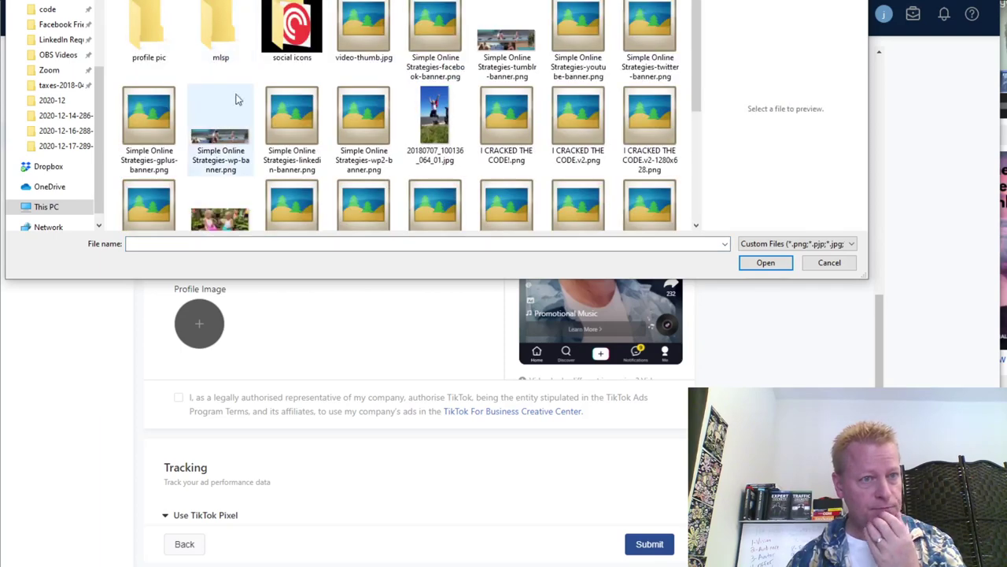
pyautogui.doubleClick(162, 46)
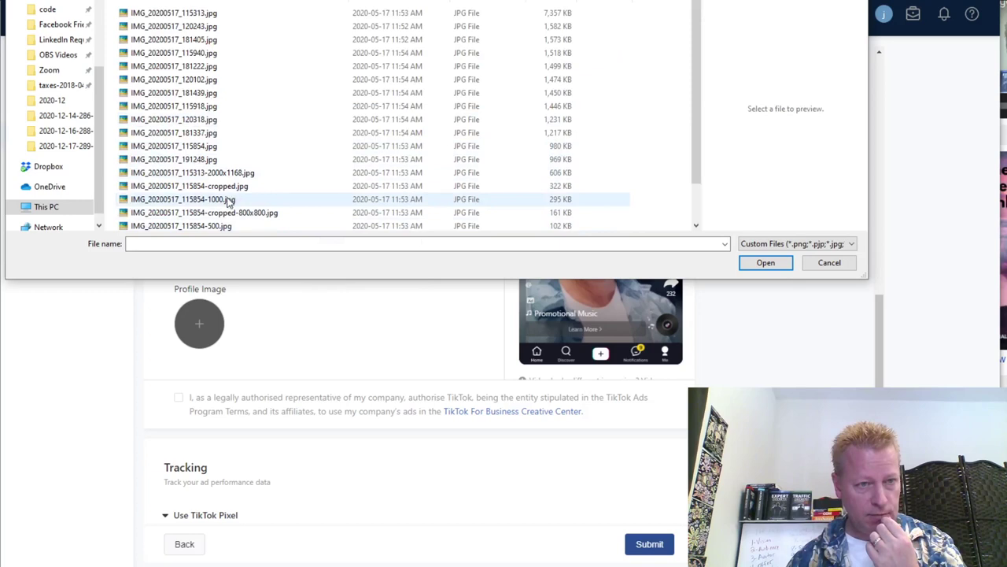
pyautogui.click(215, 226)
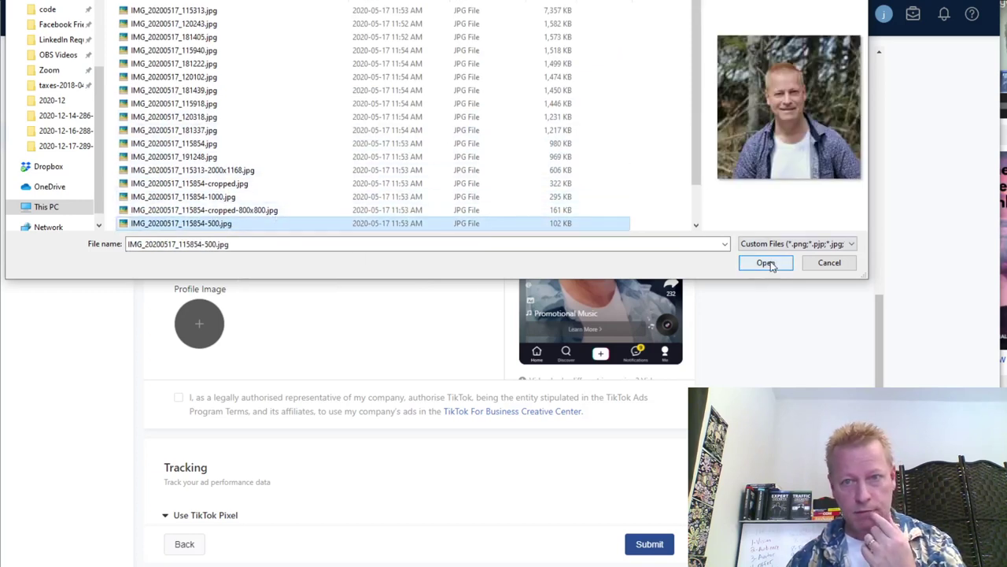
pyautogui.click(767, 264)
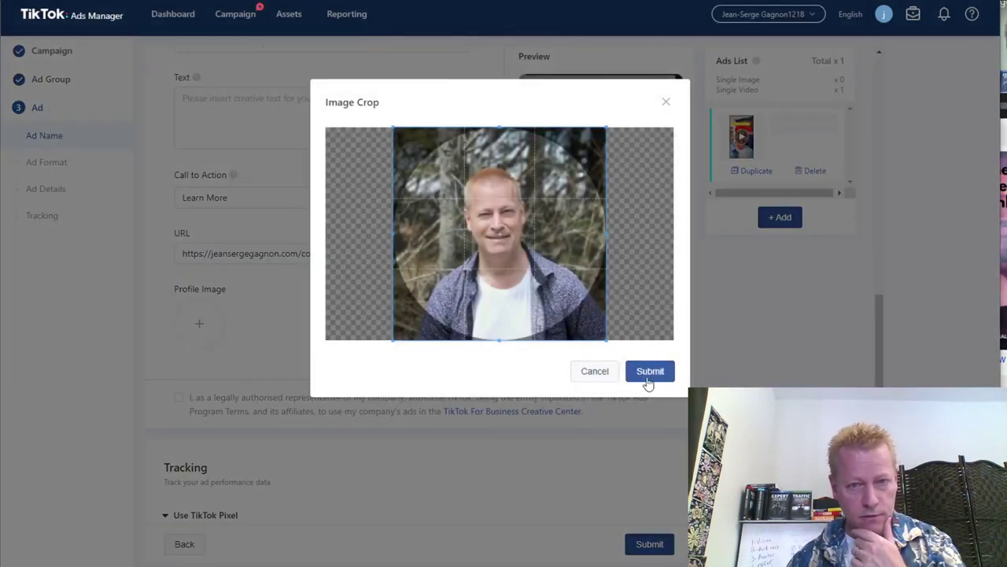
pyautogui.click(653, 376)
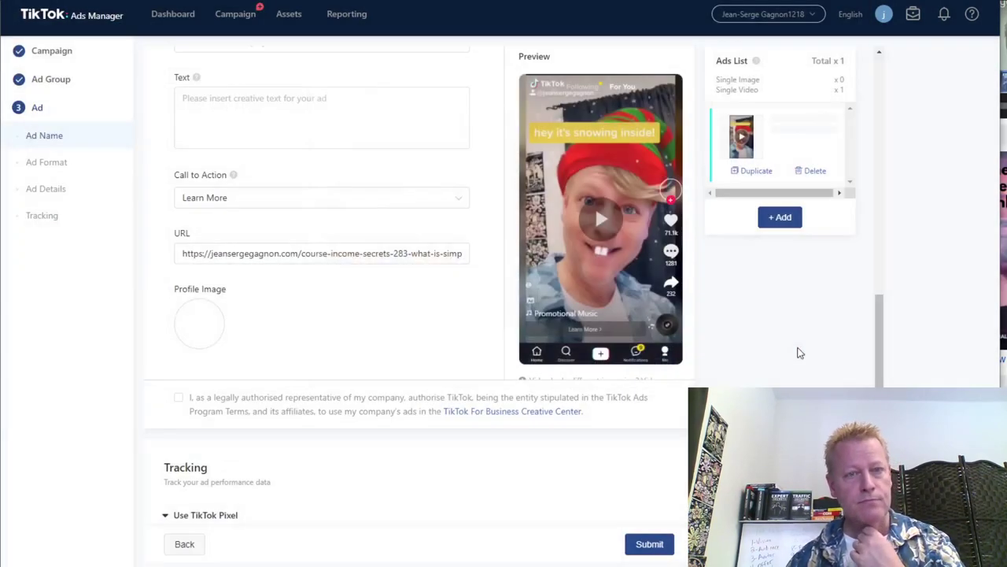
pyautogui.scroll(2, 339, 338)
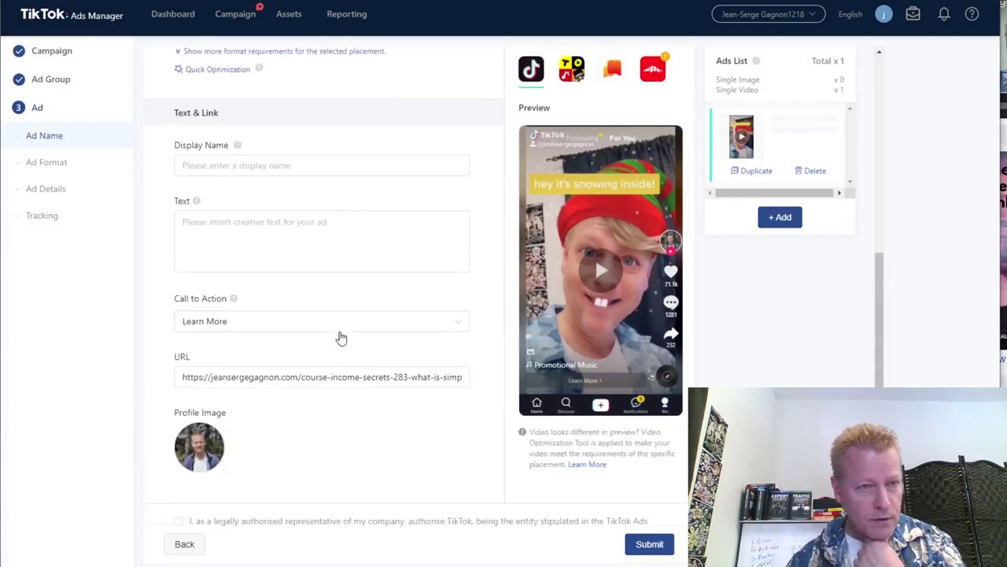
# Type the ad text 'Learn how to get the success you want online with'.
pyautogui.click(285, 229)
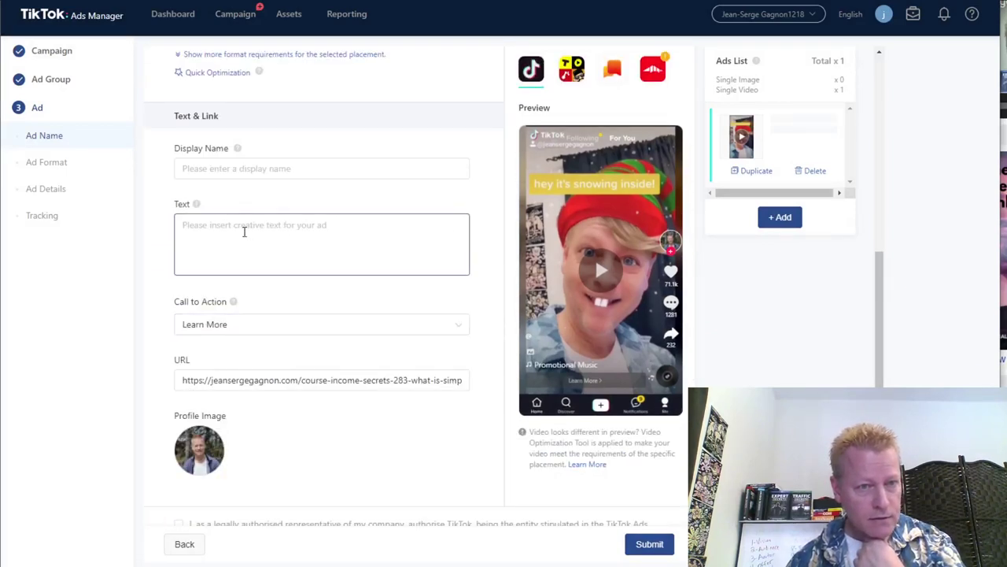
pyautogui.click(241, 225)
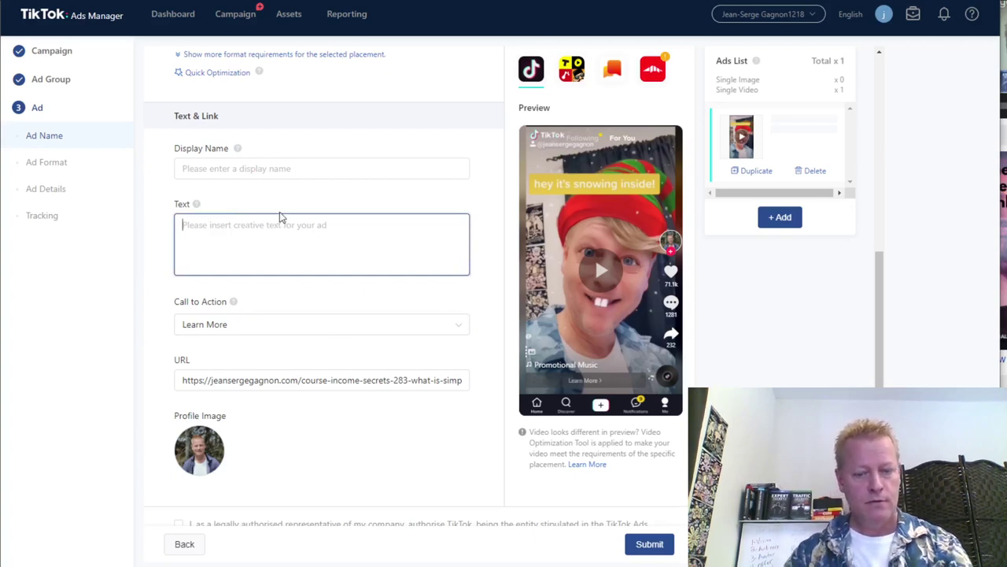
pyautogui.write('Lear')
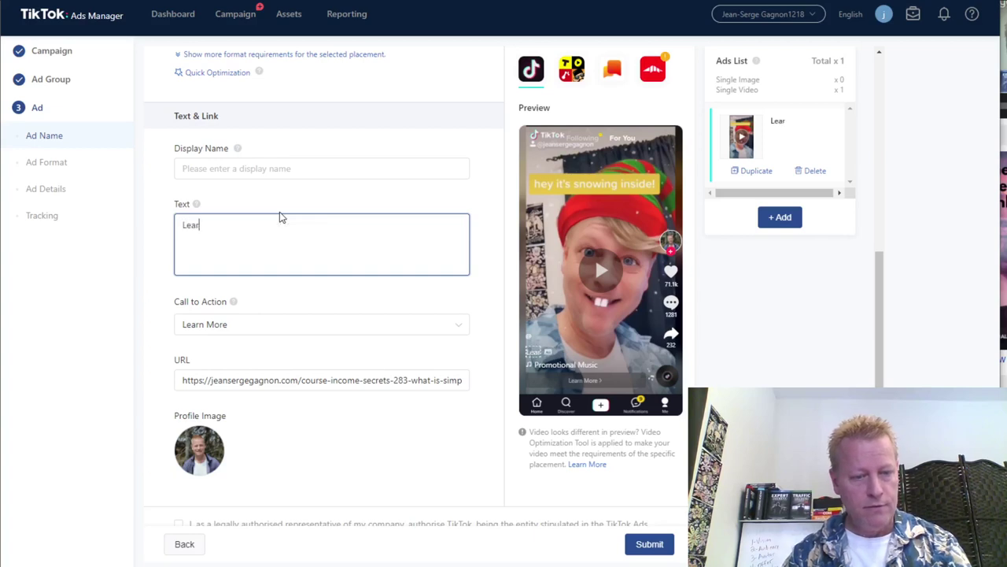
pyautogui.write('n how to ')
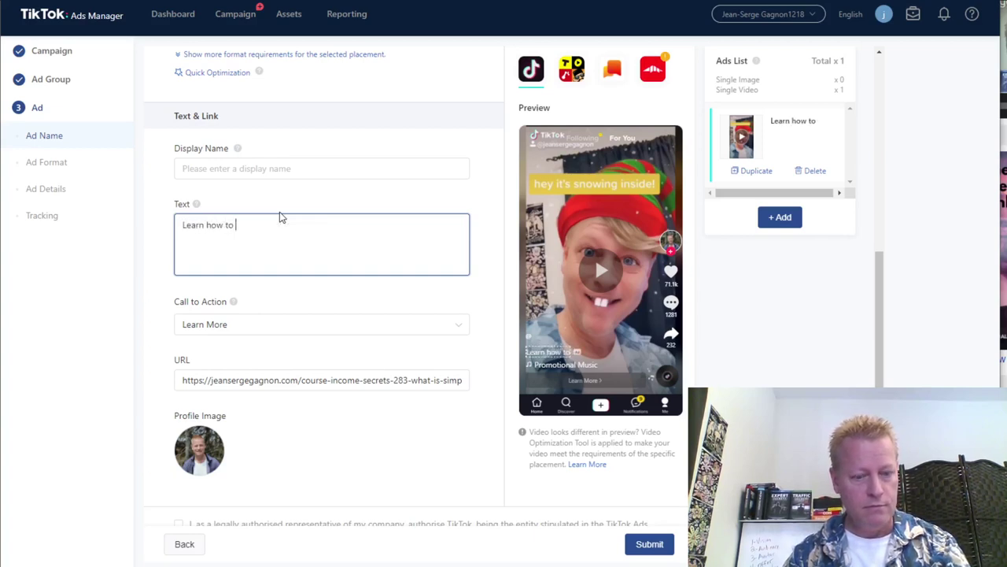
pyautogui.write('get the su')
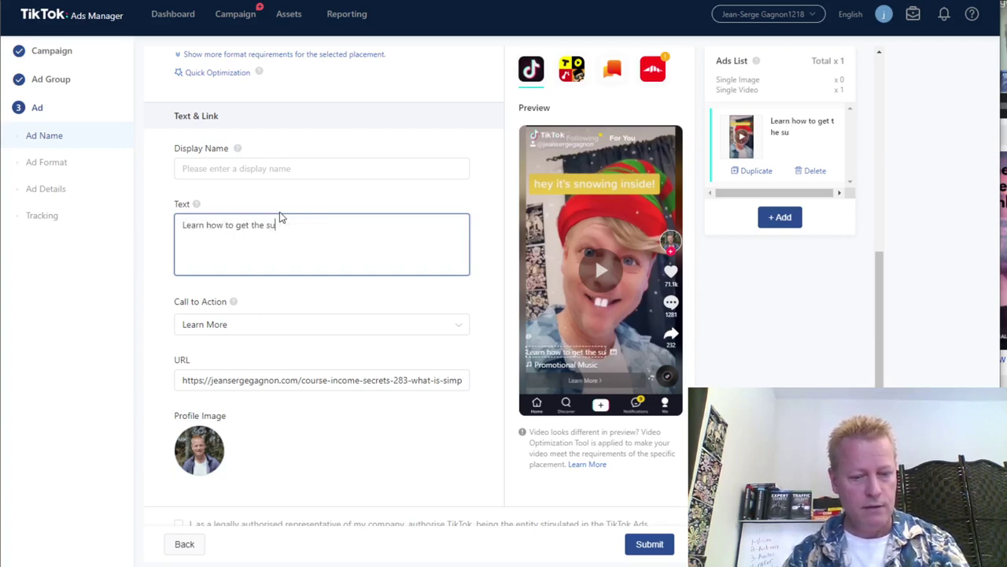
pyautogui.write('ccess you want online')
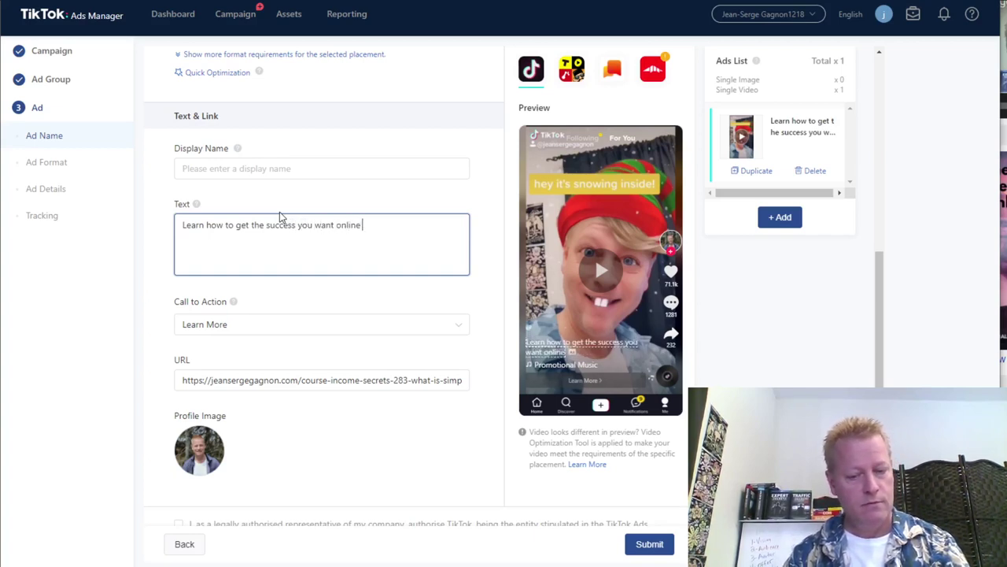
pyautogui.write(' with an easy to follow 12 step guide')
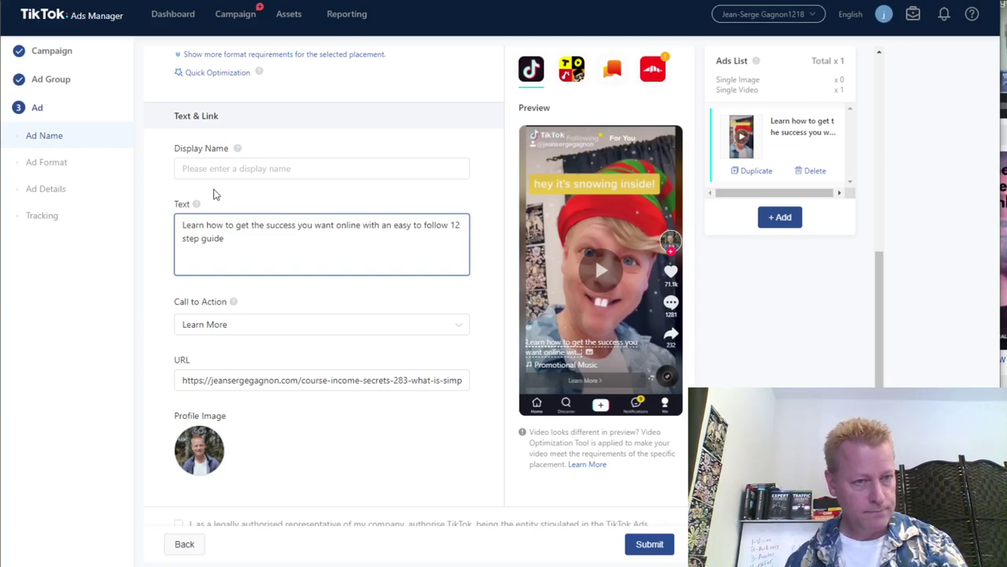
# Set the display name to 'Get The Results you want!' and return to the ad text.
pyautogui.click(217, 173)
pyautogui.write('G')
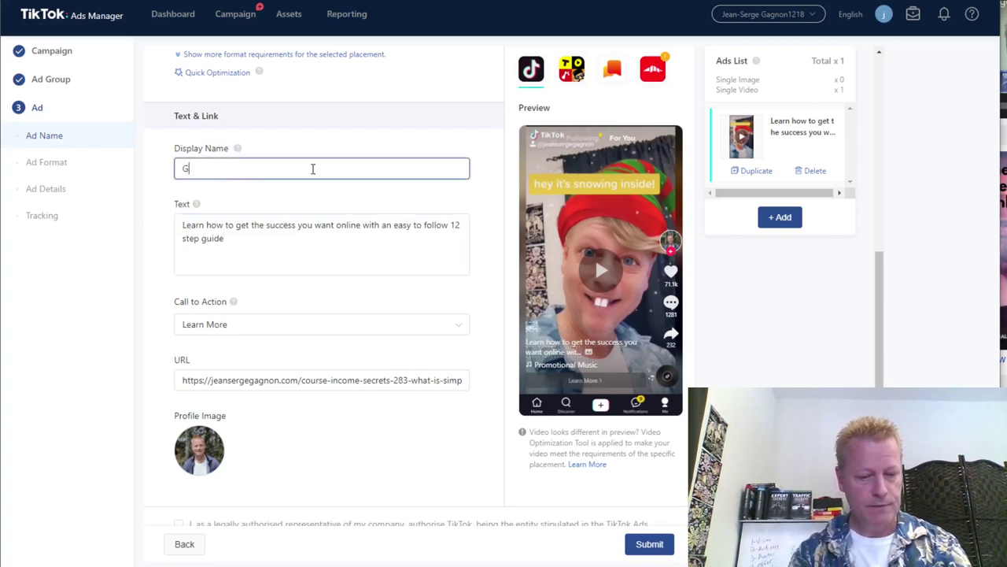
pyautogui.write('et The')
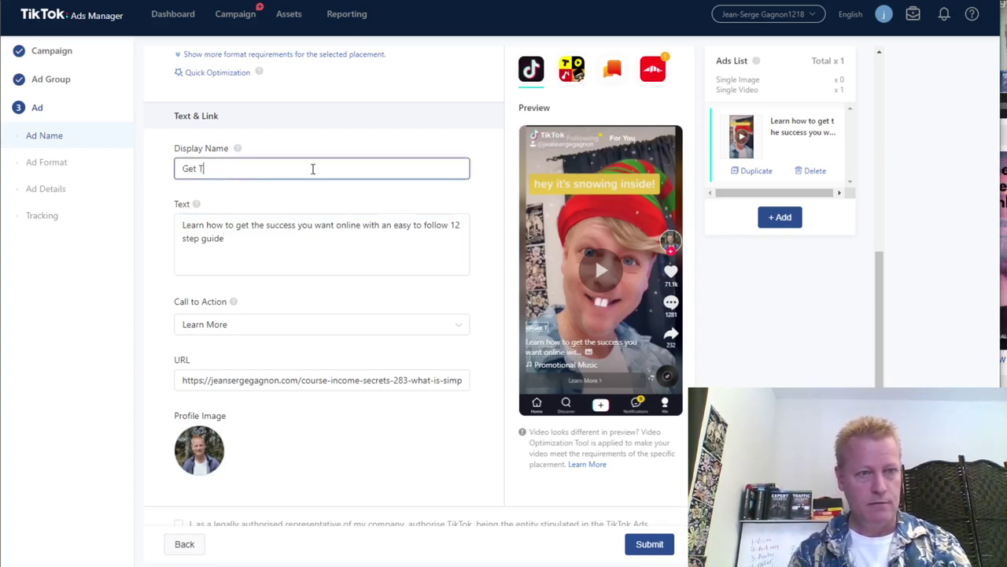
pyautogui.write('Results')
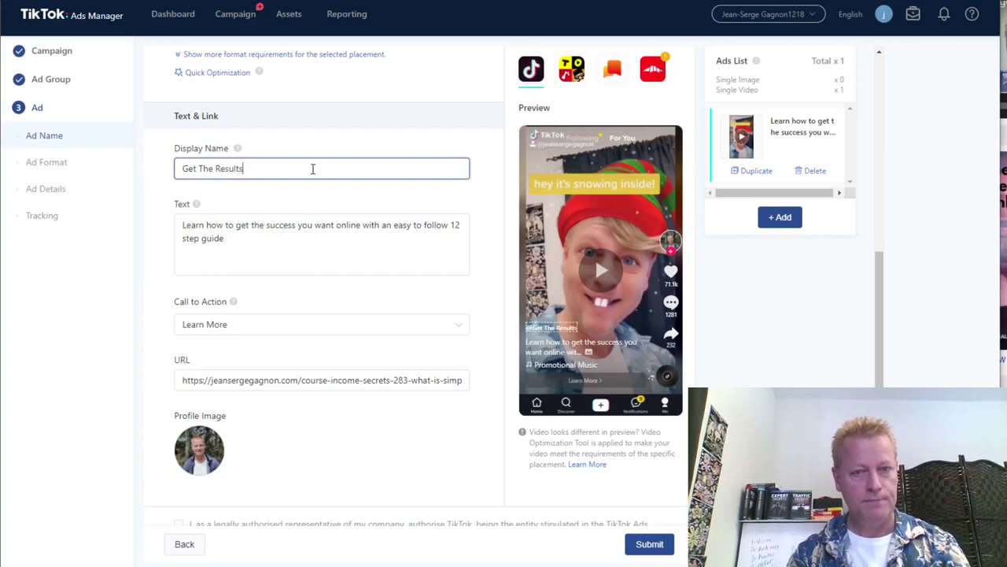
pyautogui.write(' you want!')
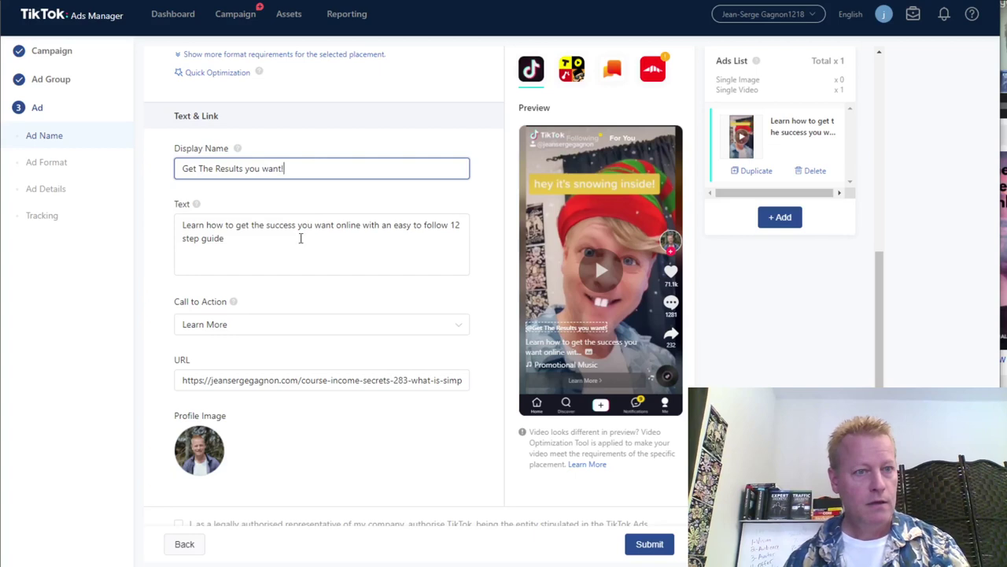
pyautogui.click(229, 230)
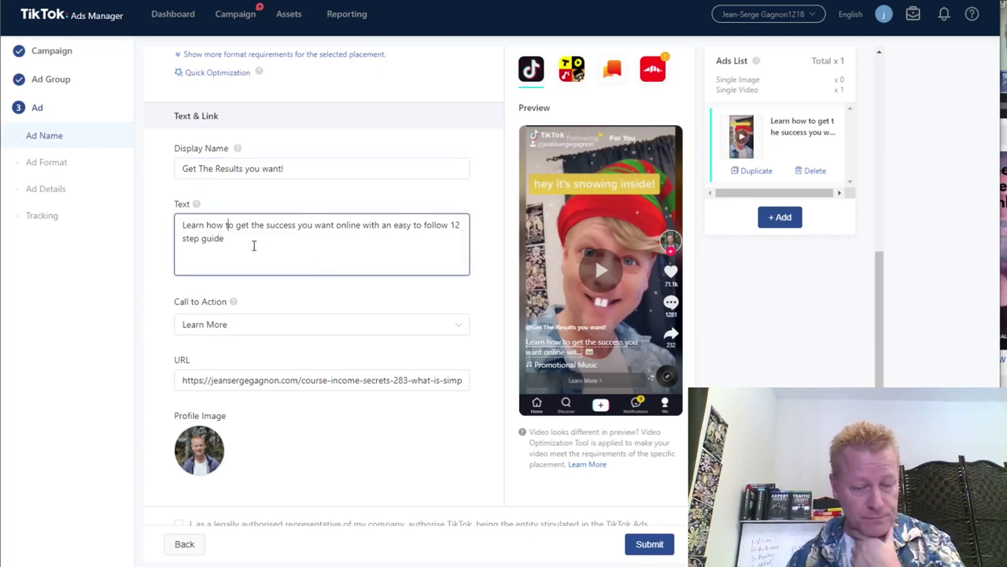
pyautogui.click(260, 283)
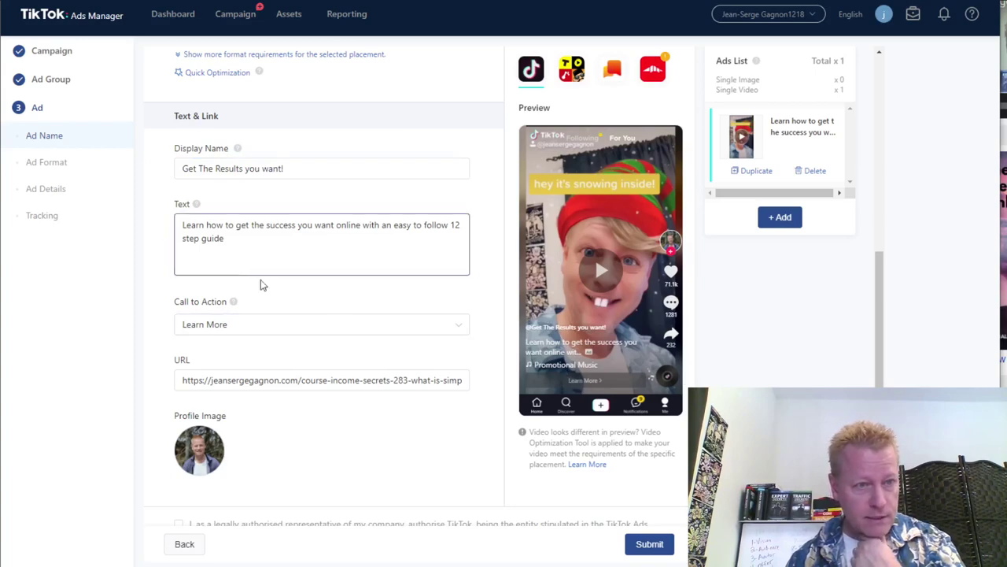
pyautogui.scroll(2, 299, 295)
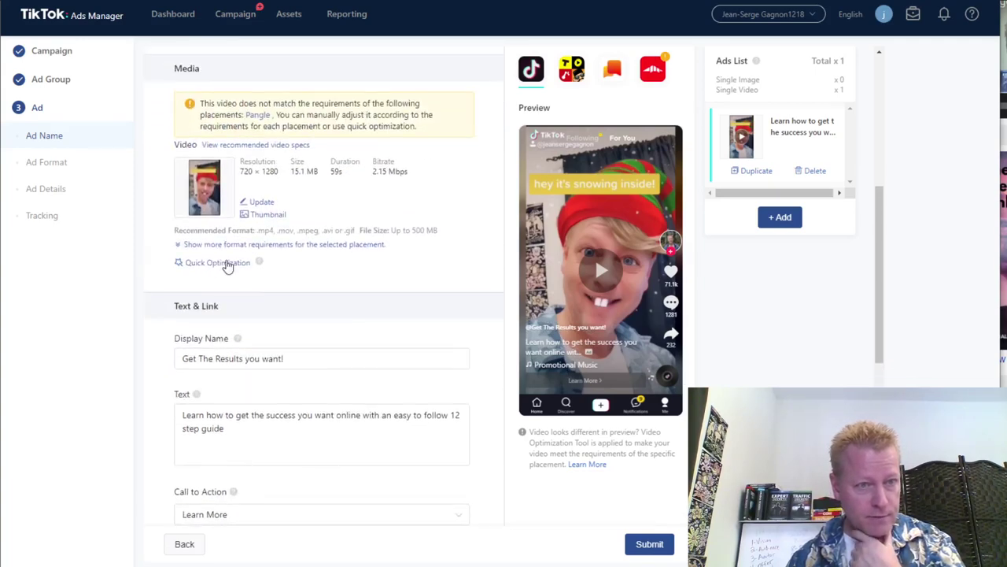
pyautogui.moveTo(279, 261)
pyautogui.click(217, 262)
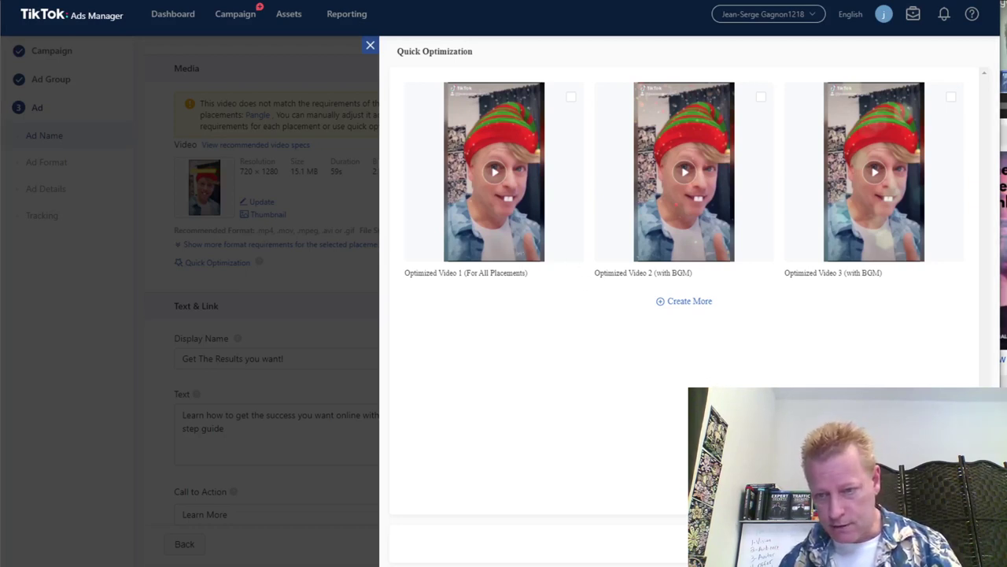
pyautogui.click(876, 224)
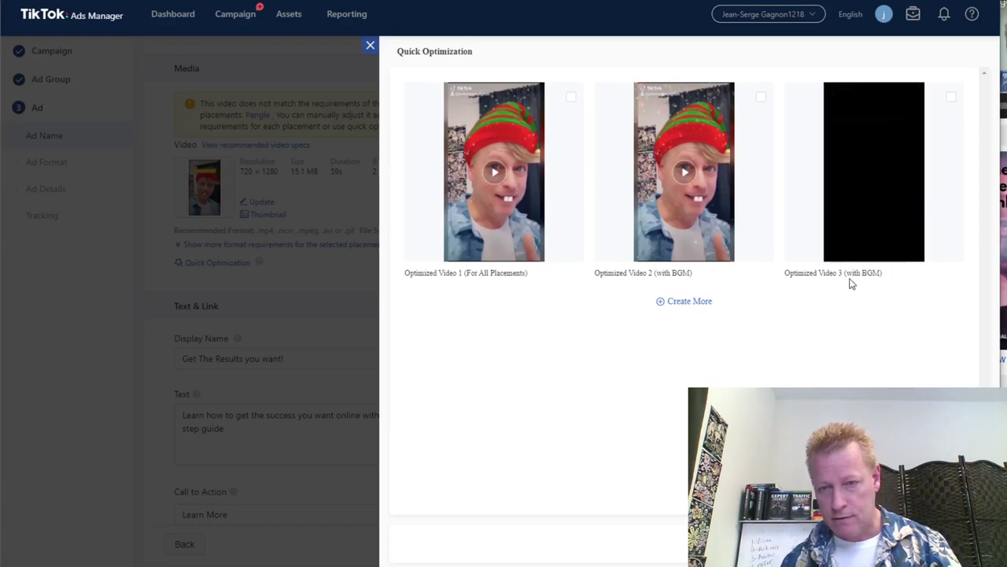
pyautogui.click(683, 245)
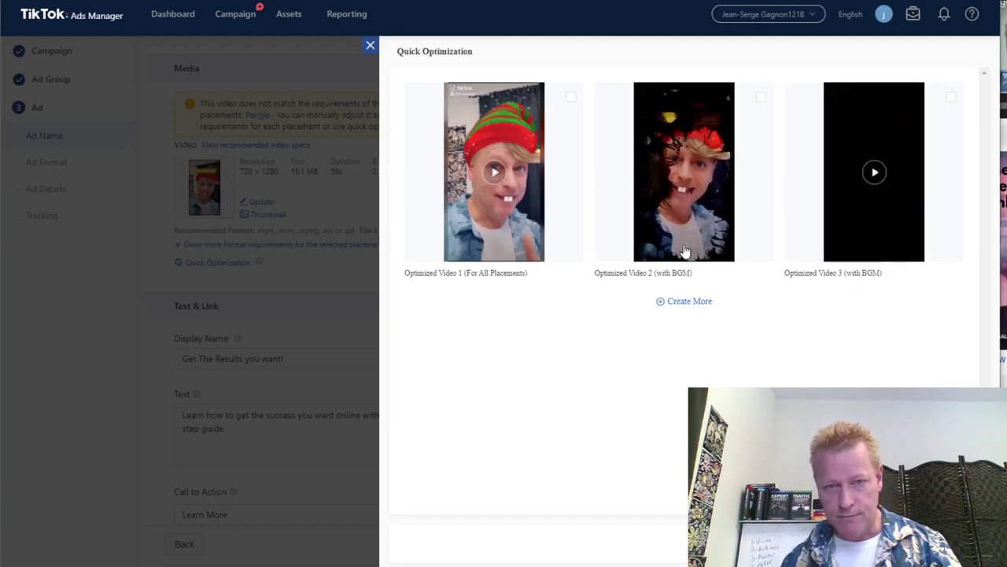
pyautogui.click(498, 249)
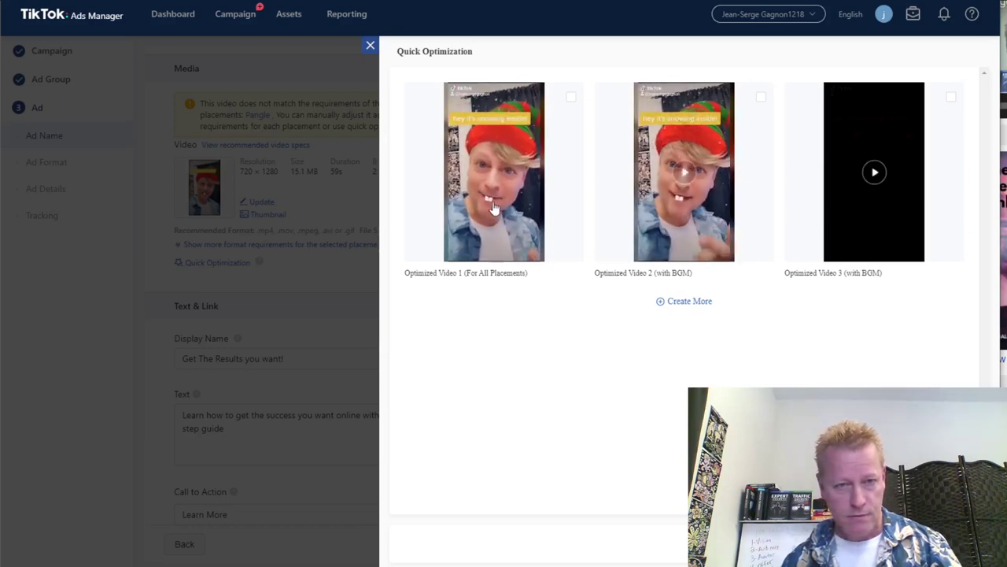
pyautogui.click(496, 238)
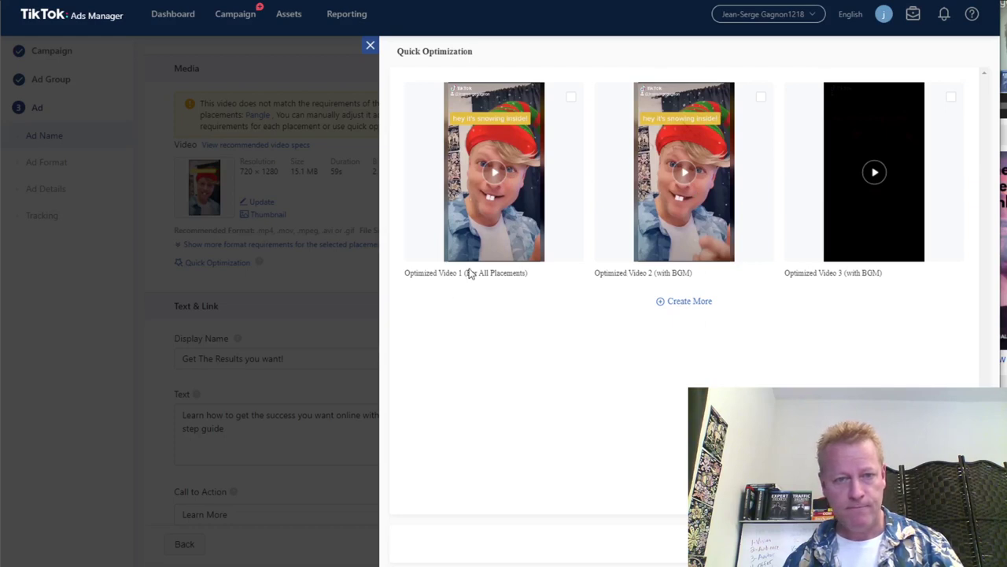
pyautogui.click(492, 180)
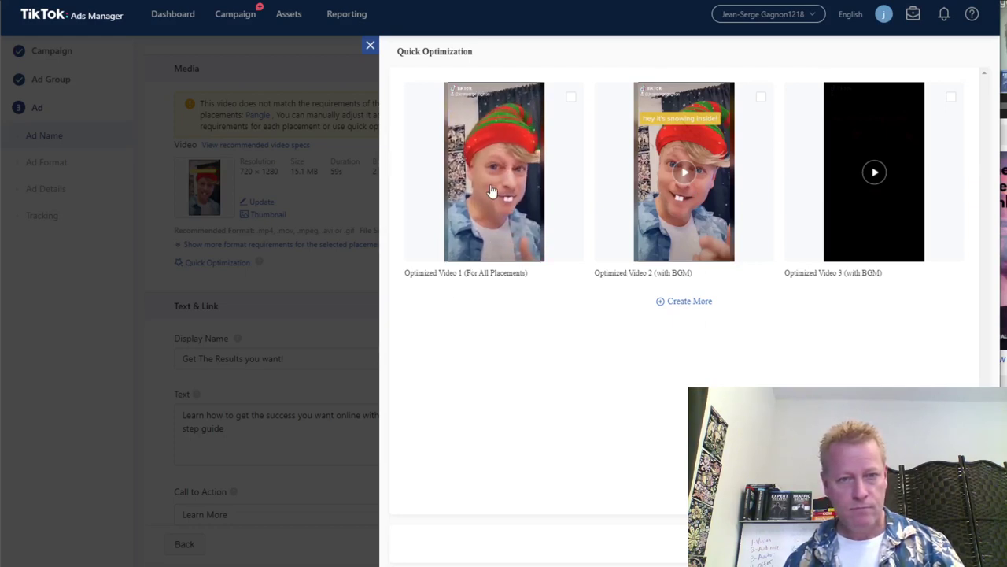
pyautogui.click(489, 190)
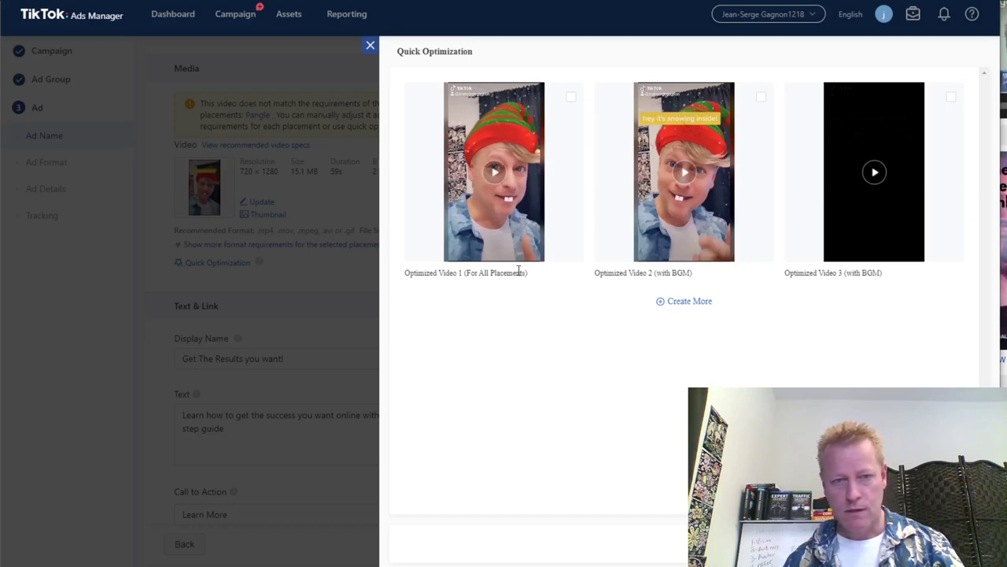
pyautogui.click(685, 307)
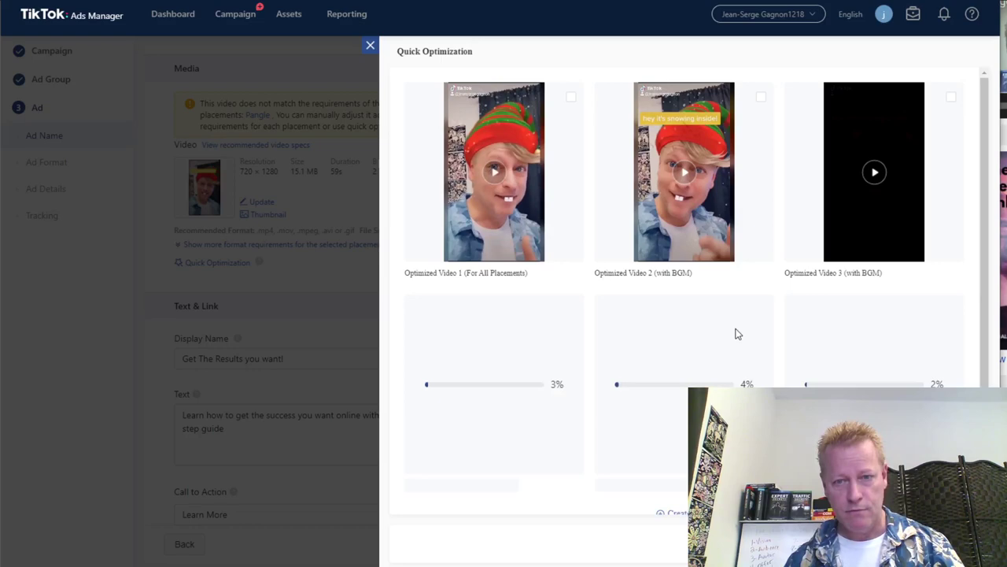
pyautogui.scroll(-1, 673, 373)
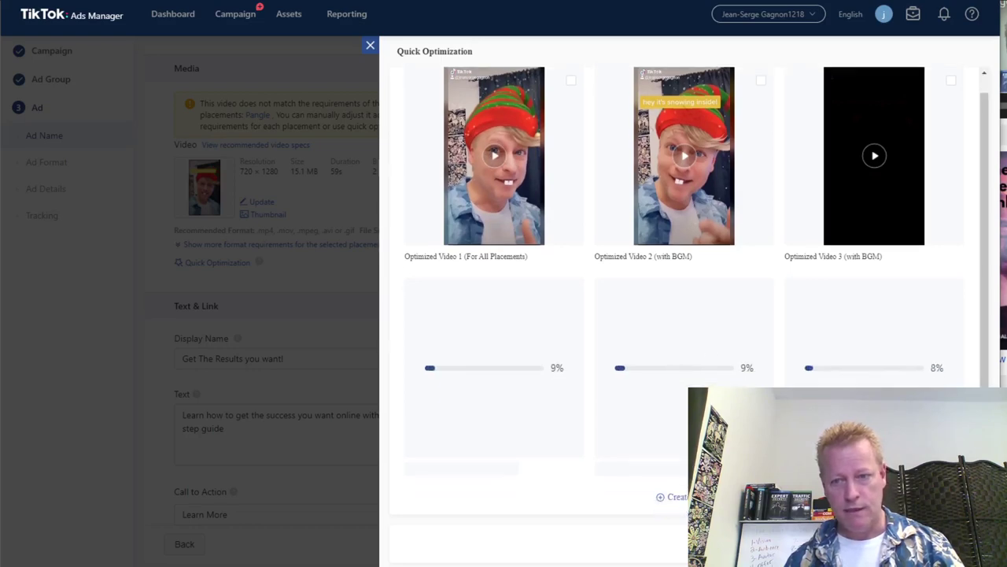
pyautogui.press('Escape')
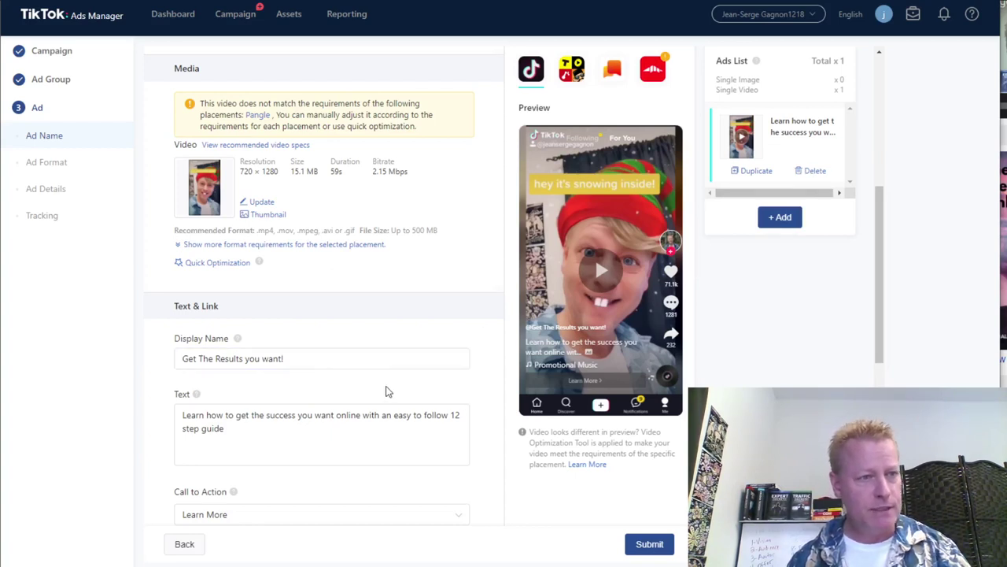
pyautogui.scroll(-5, 386, 391)
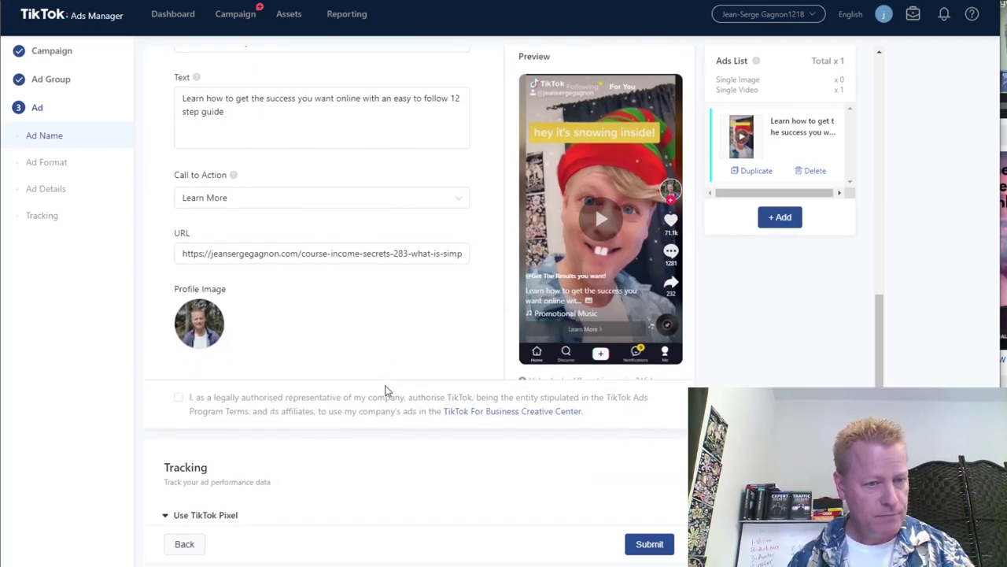
# Tick the authorised-representative consent box and review the empty impression and click tracking URLs.
pyautogui.scroll(-1, 385, 391)
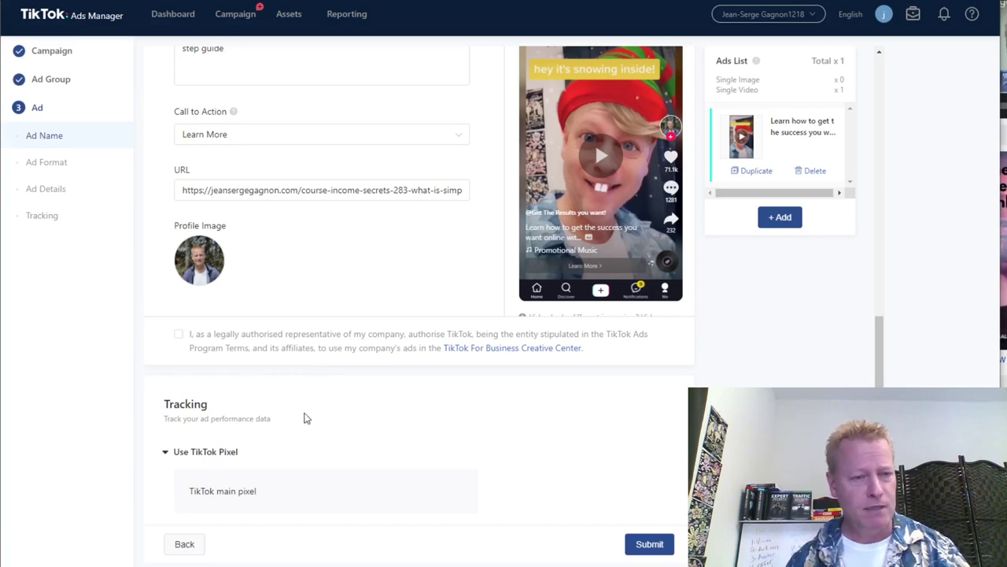
pyautogui.click(179, 335)
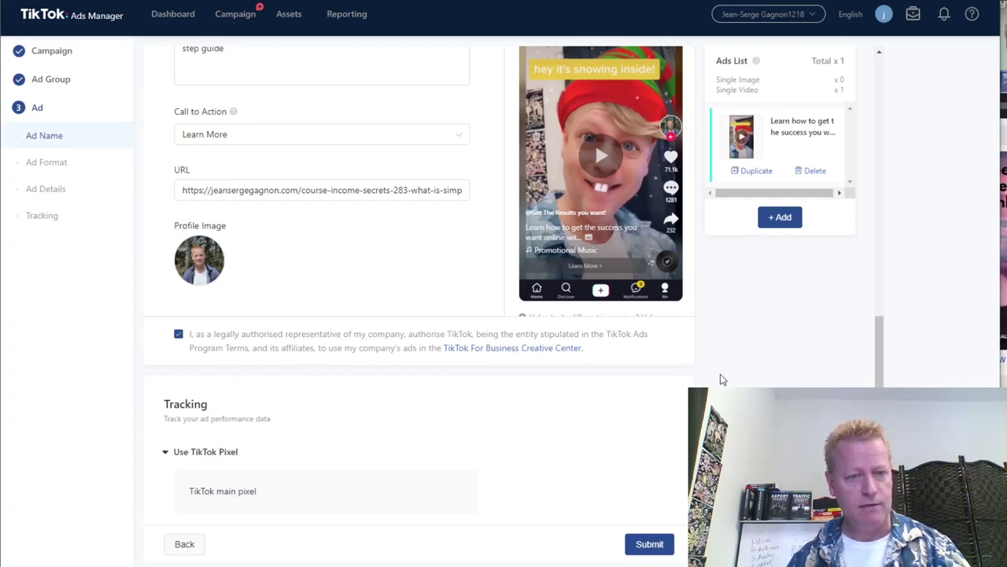
pyautogui.scroll(-3, 721, 379)
pyautogui.scroll(-1, 574, 382)
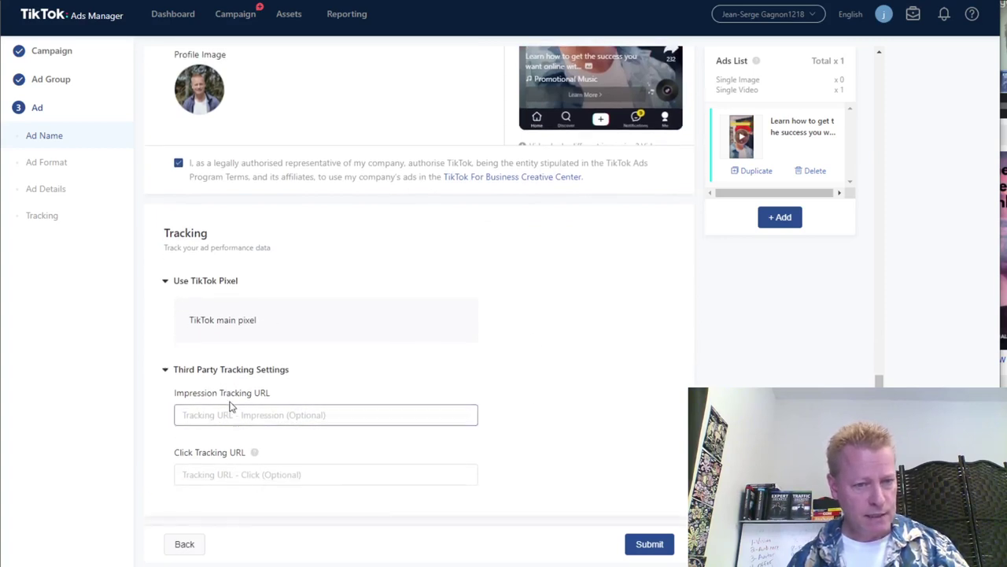
pyautogui.click(306, 417)
pyautogui.click(239, 476)
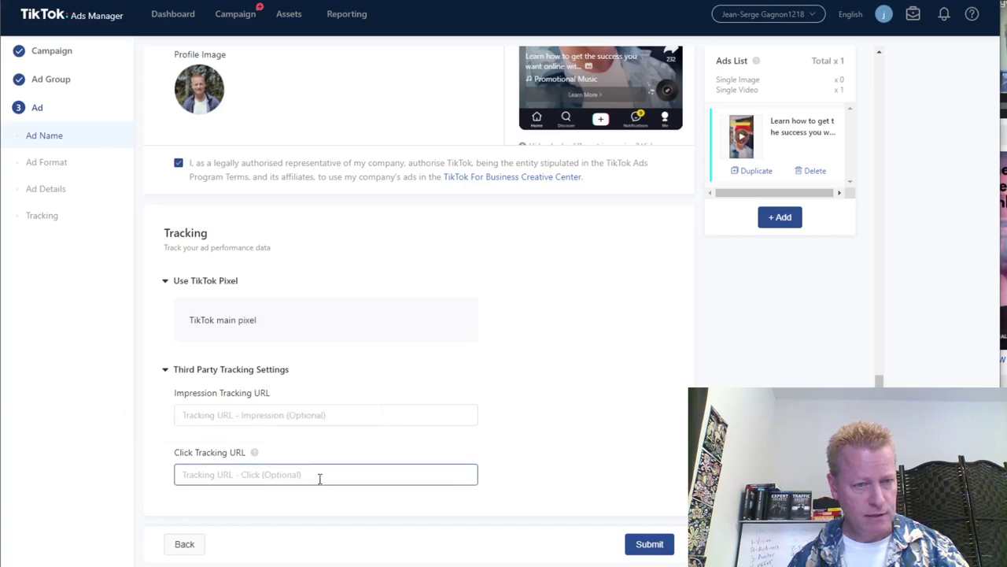
pyautogui.scroll(8, 611, 439)
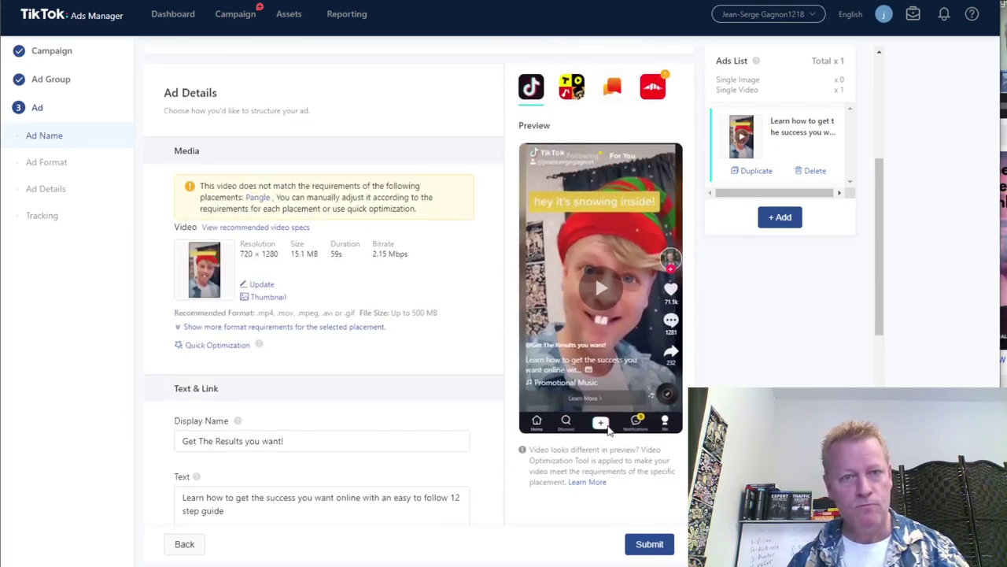
pyautogui.scroll(4, 606, 424)
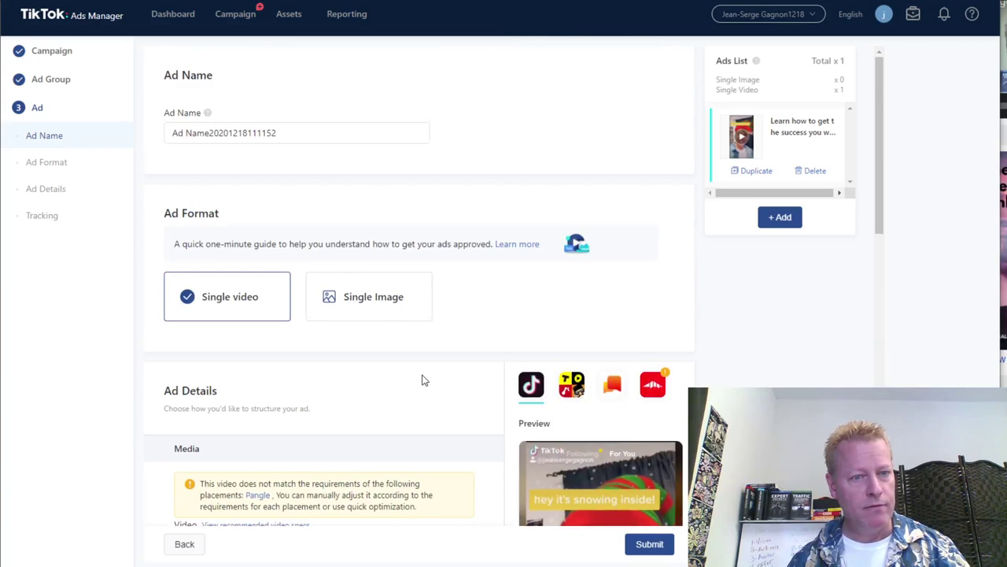
pyautogui.scroll(-12, 423, 379)
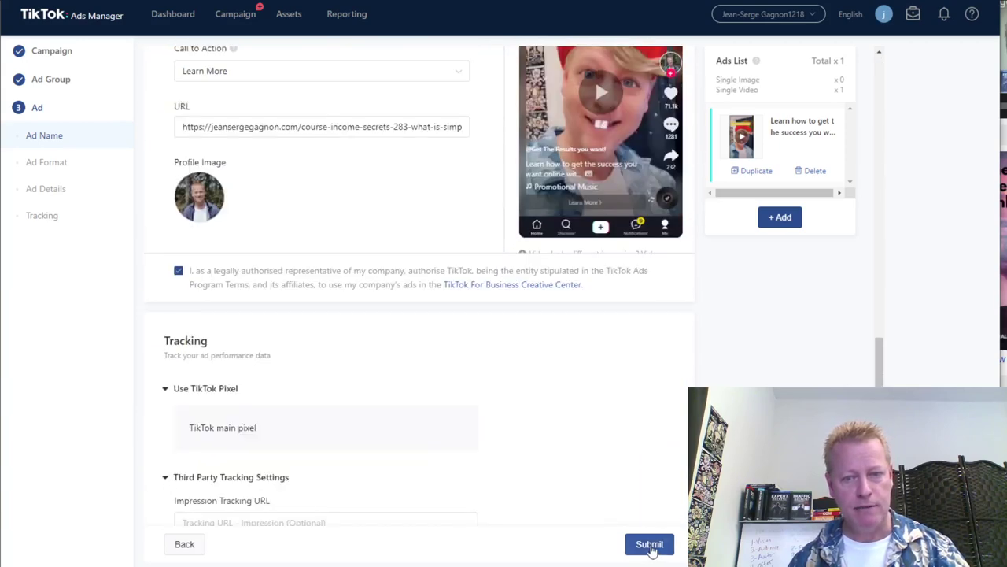
# Submit the finished ad for review.
pyautogui.click(650, 546)
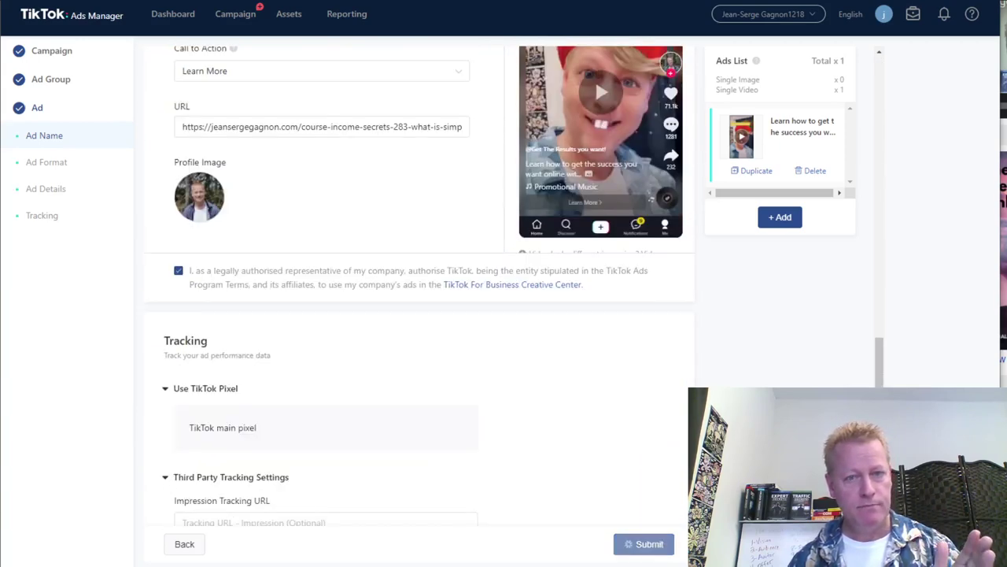